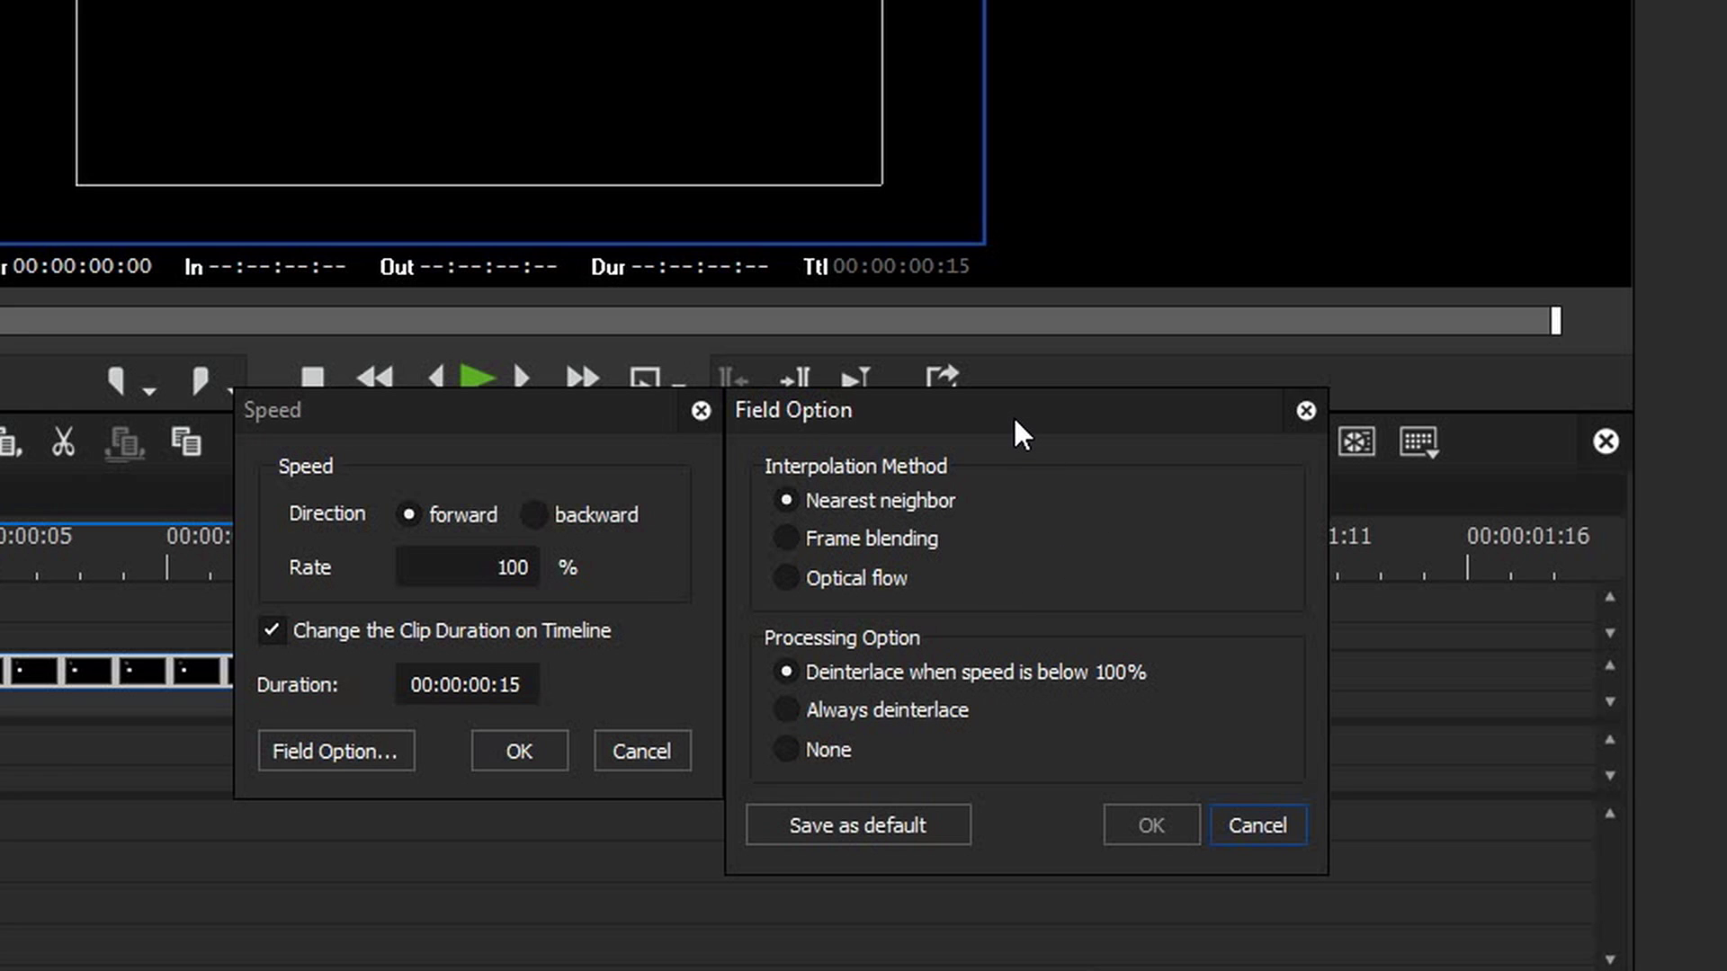
# - Close the field and speed settings without changes, and step forward through the count clip frame by frame
pyautogui.click(1265, 826)
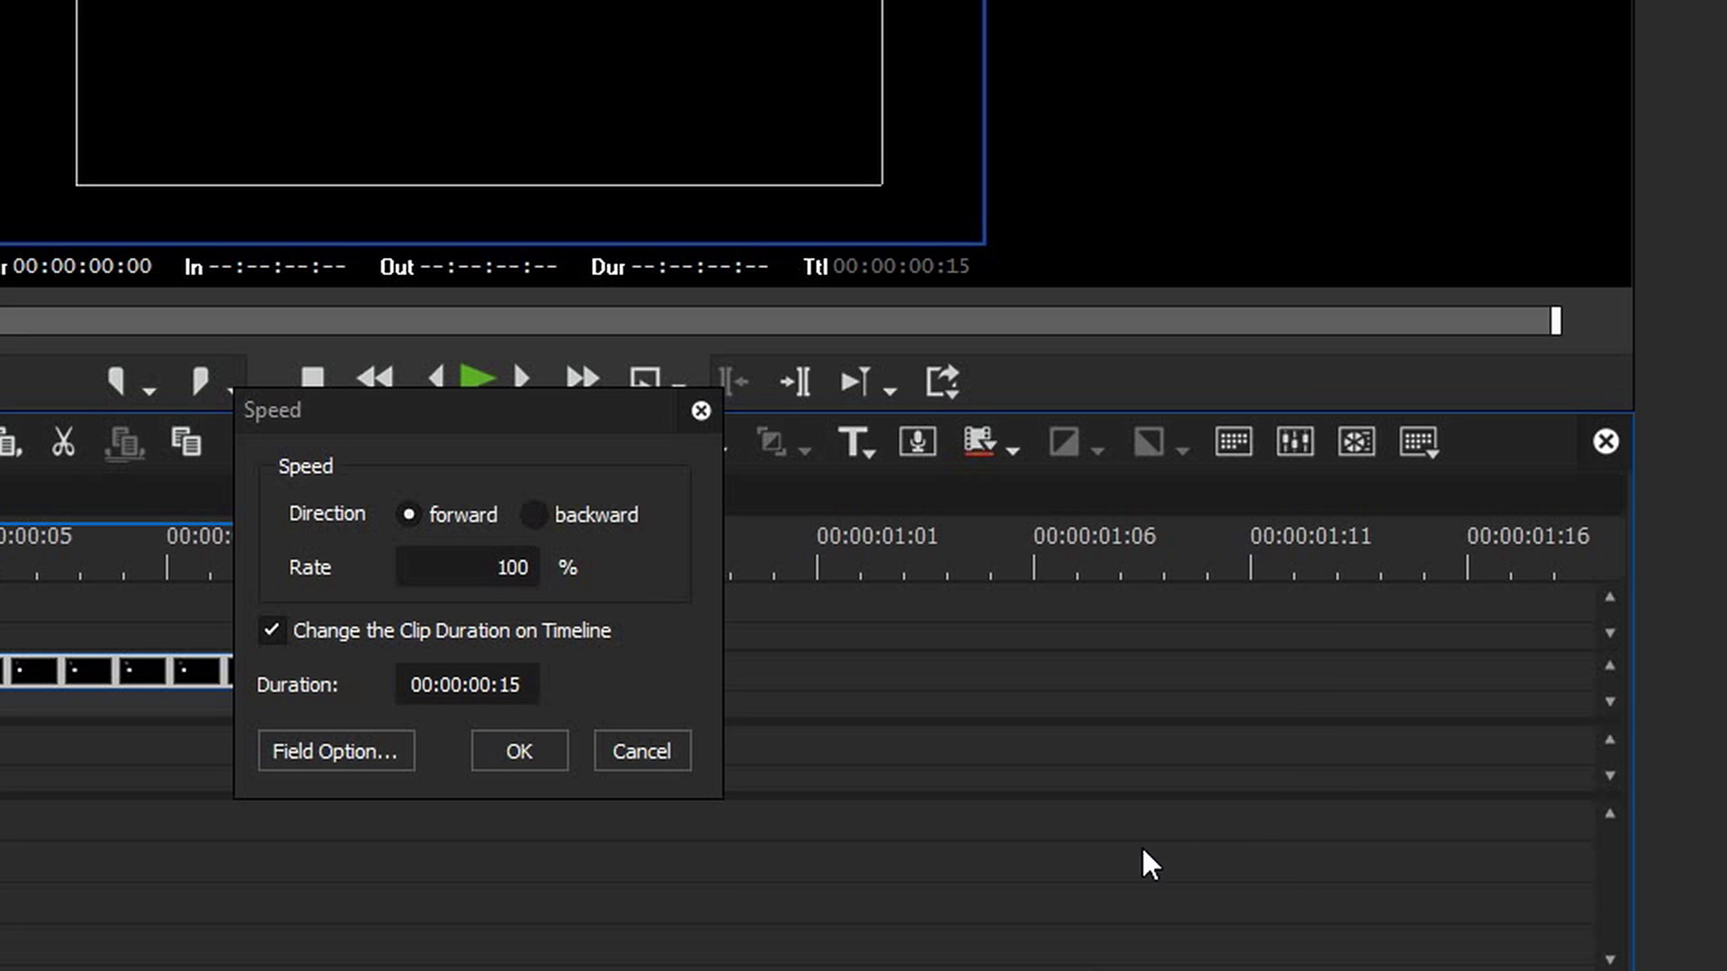
pyautogui.click(640, 752)
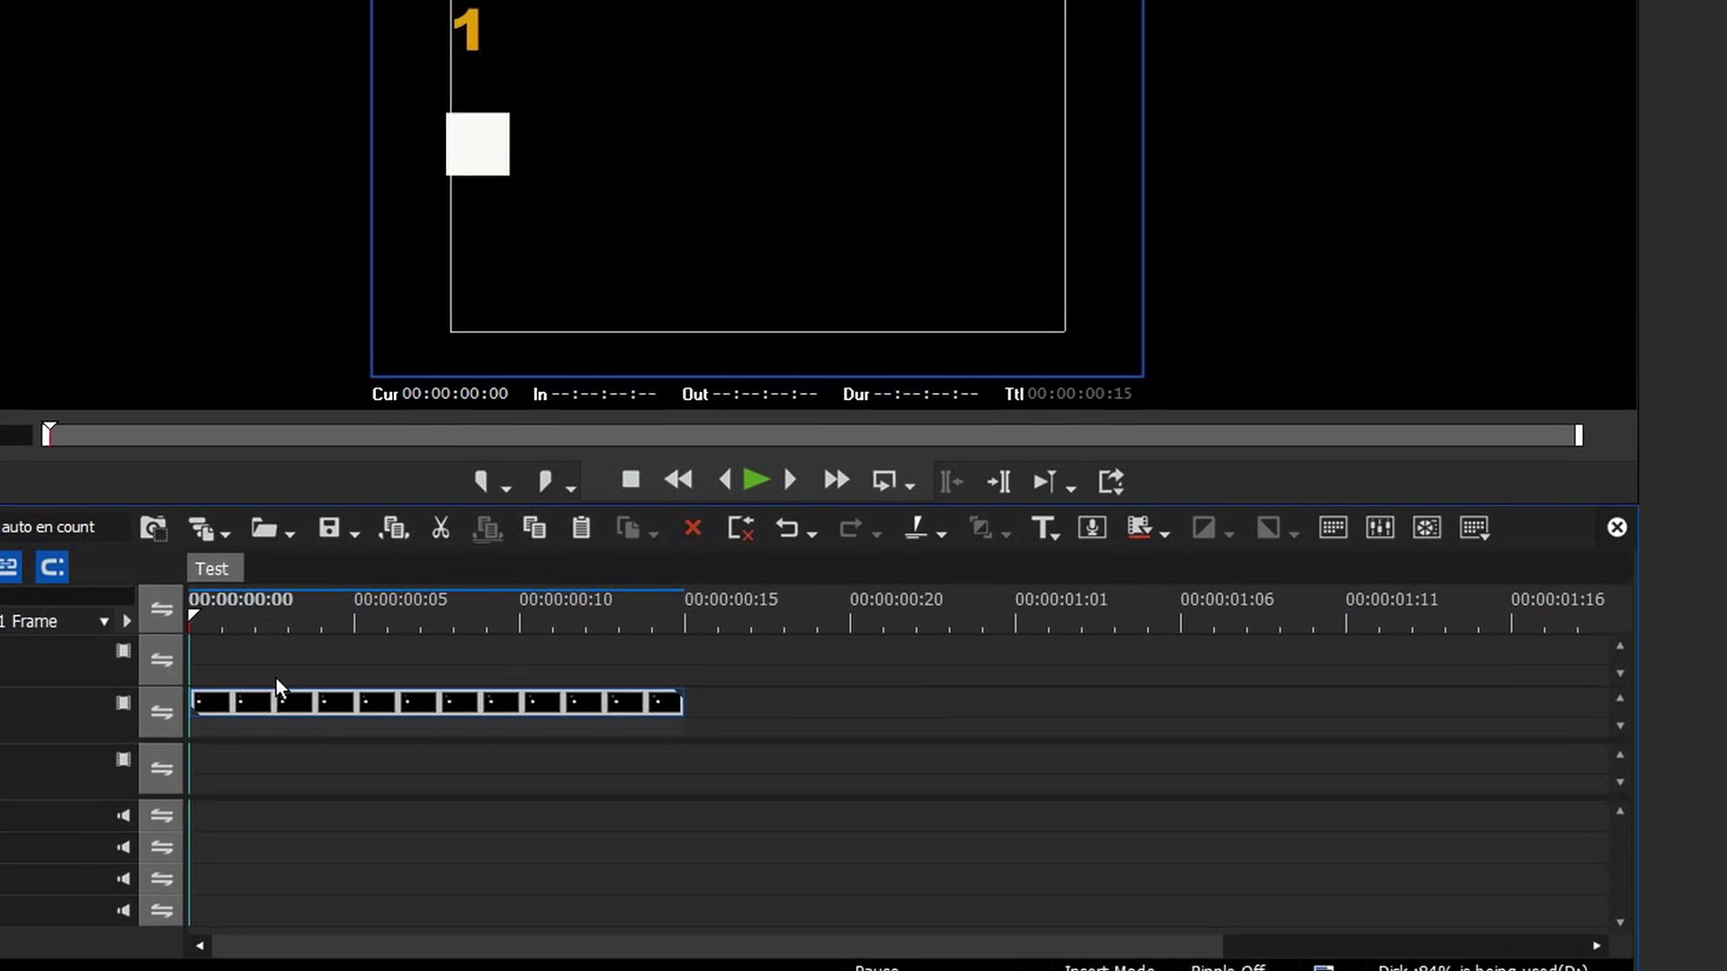
pyautogui.press('Right')
pyautogui.press('Right')
pyautogui.press('Right')
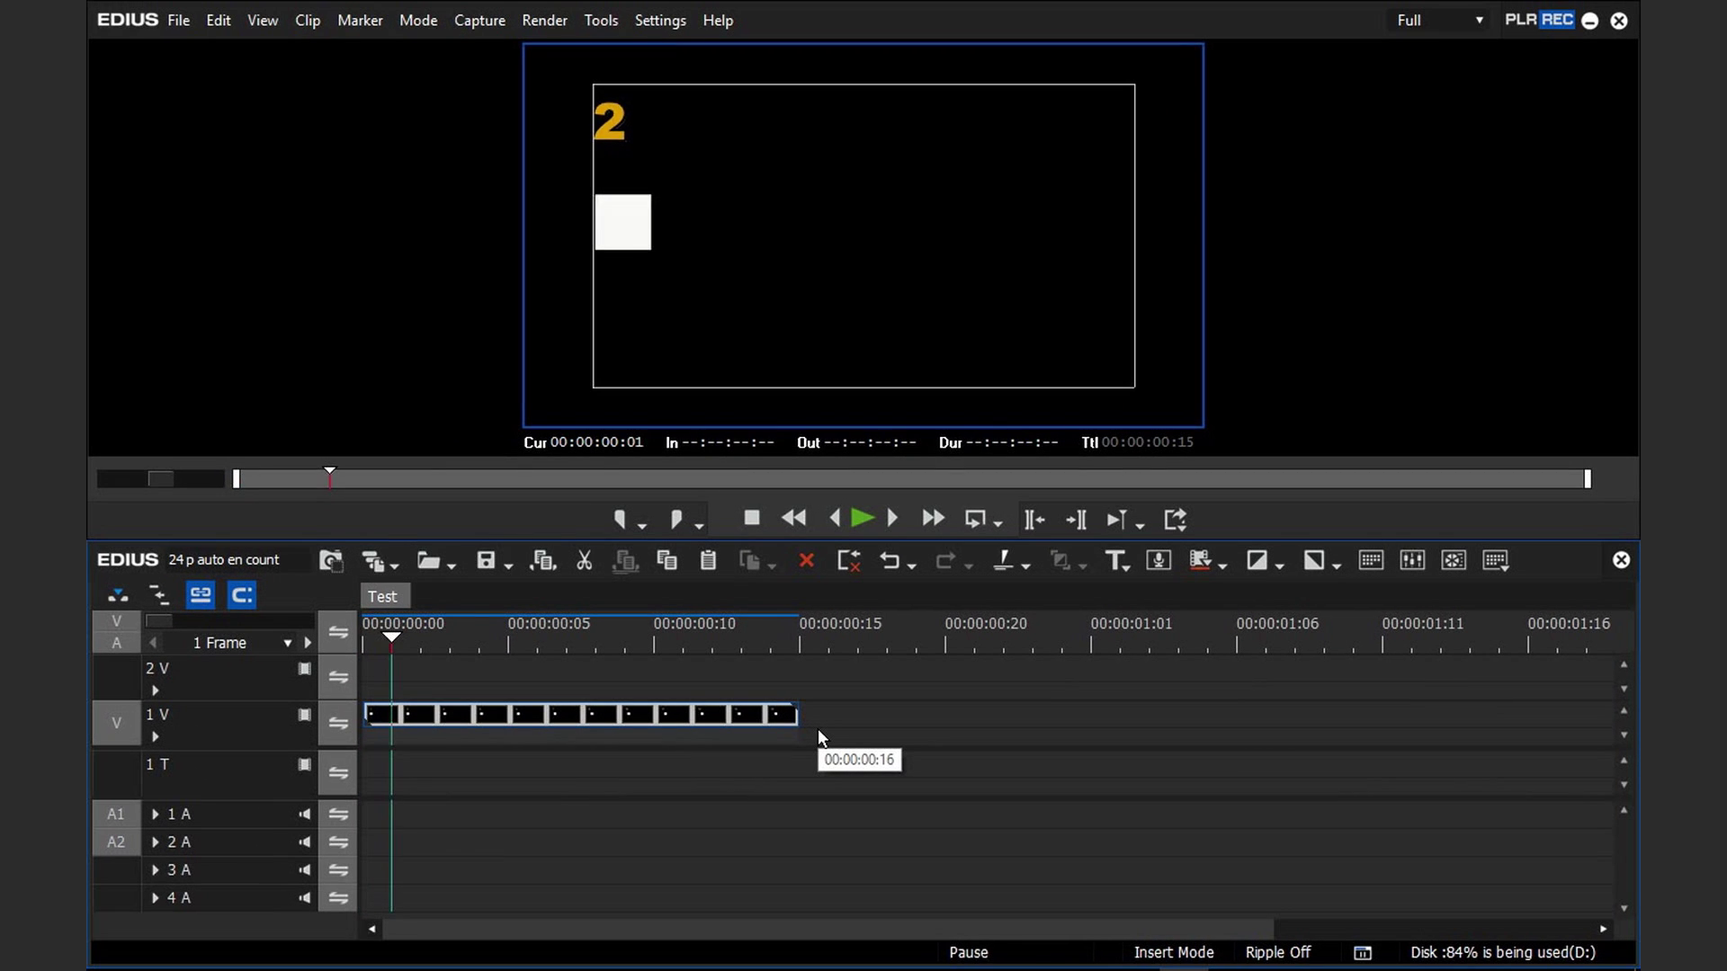
pyautogui.press('Right')
pyautogui.press('Right')
pyautogui.press('Right')
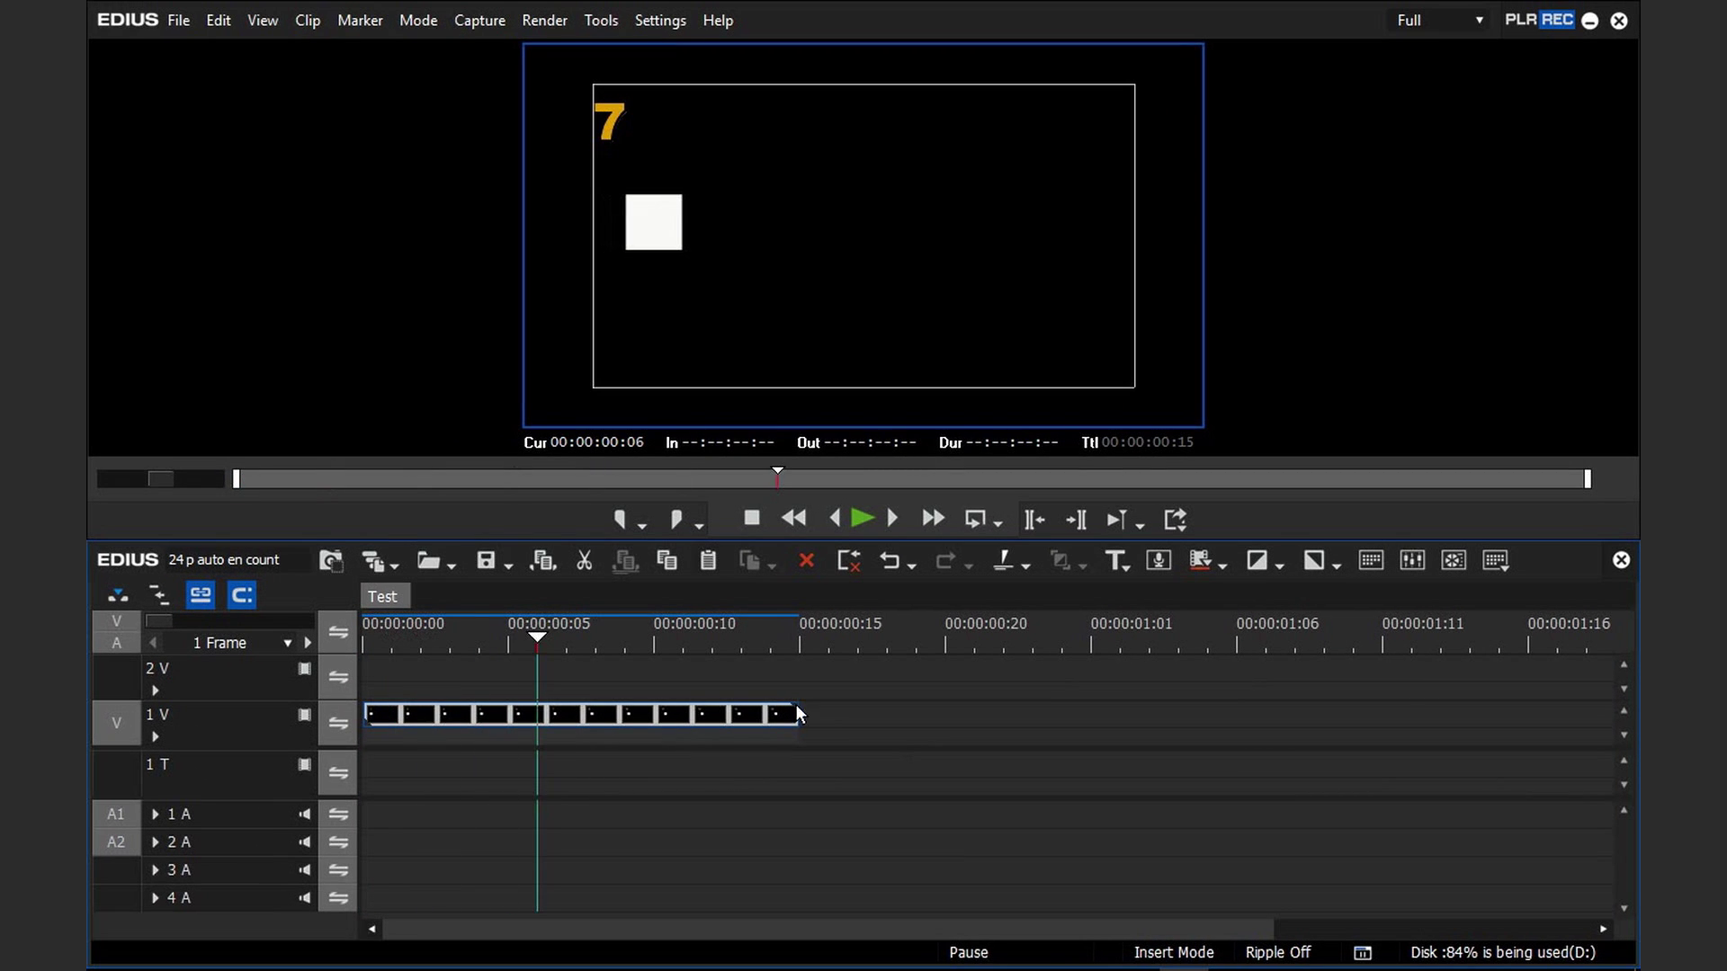
pyautogui.press('Right')
pyautogui.press('Right')
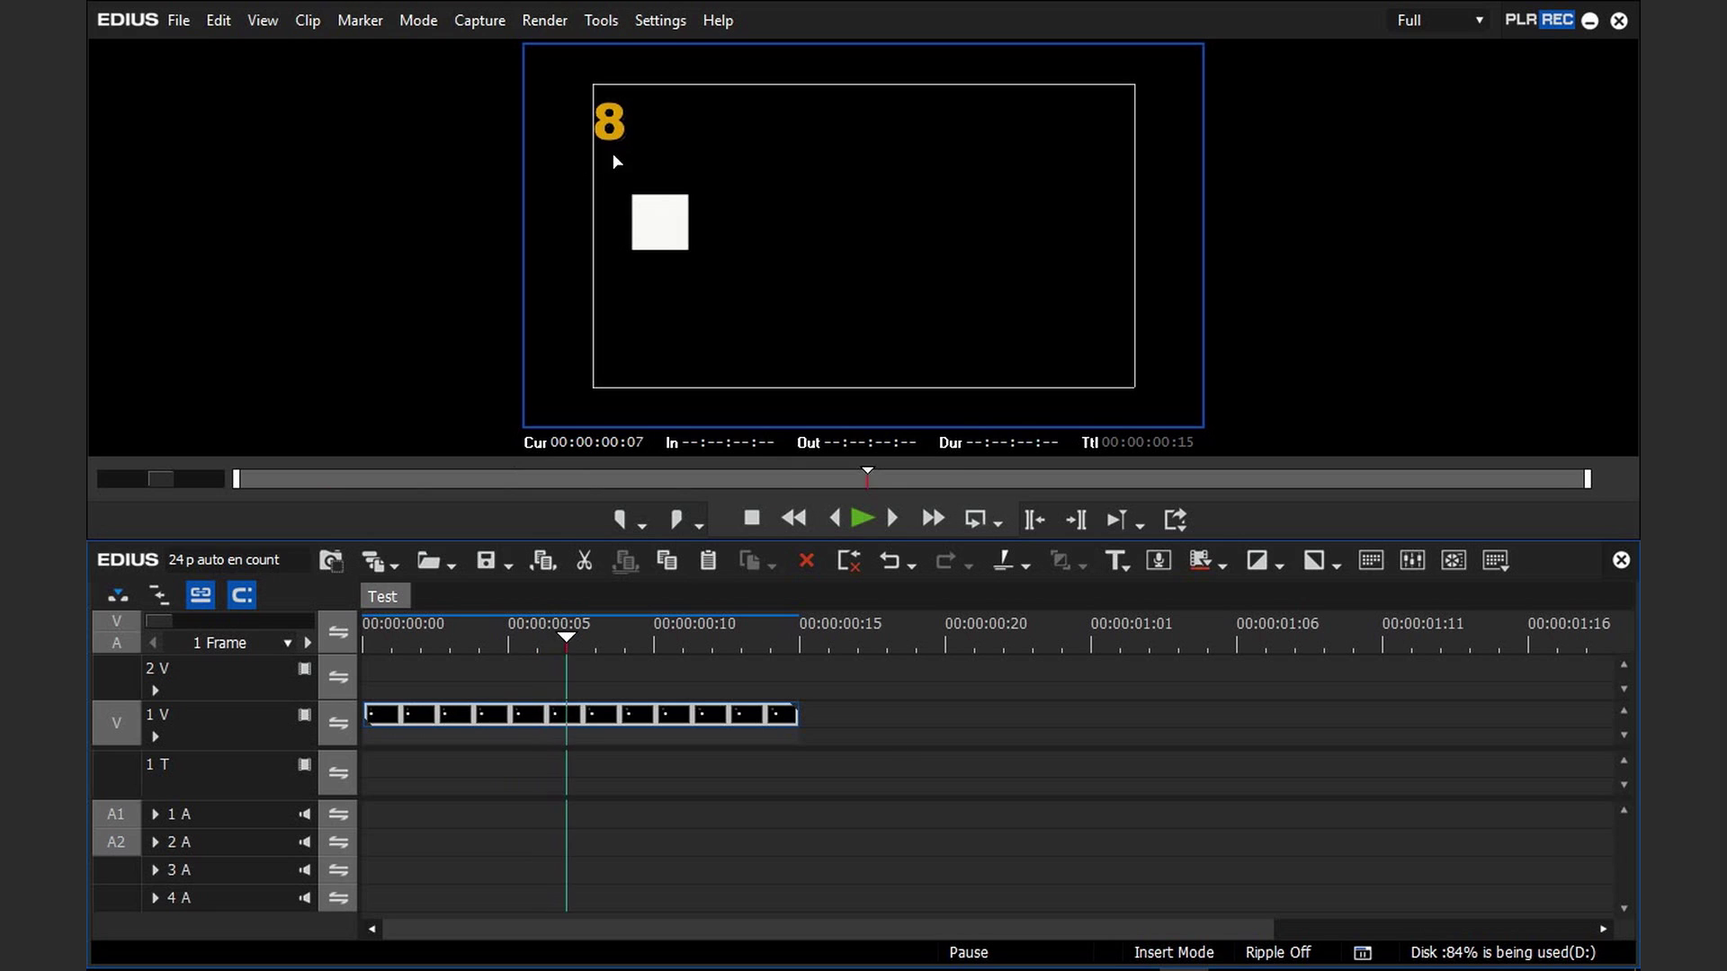
pyautogui.press('Right')
pyautogui.press('Right')
pyautogui.press('Right')
pyautogui.press('Right')
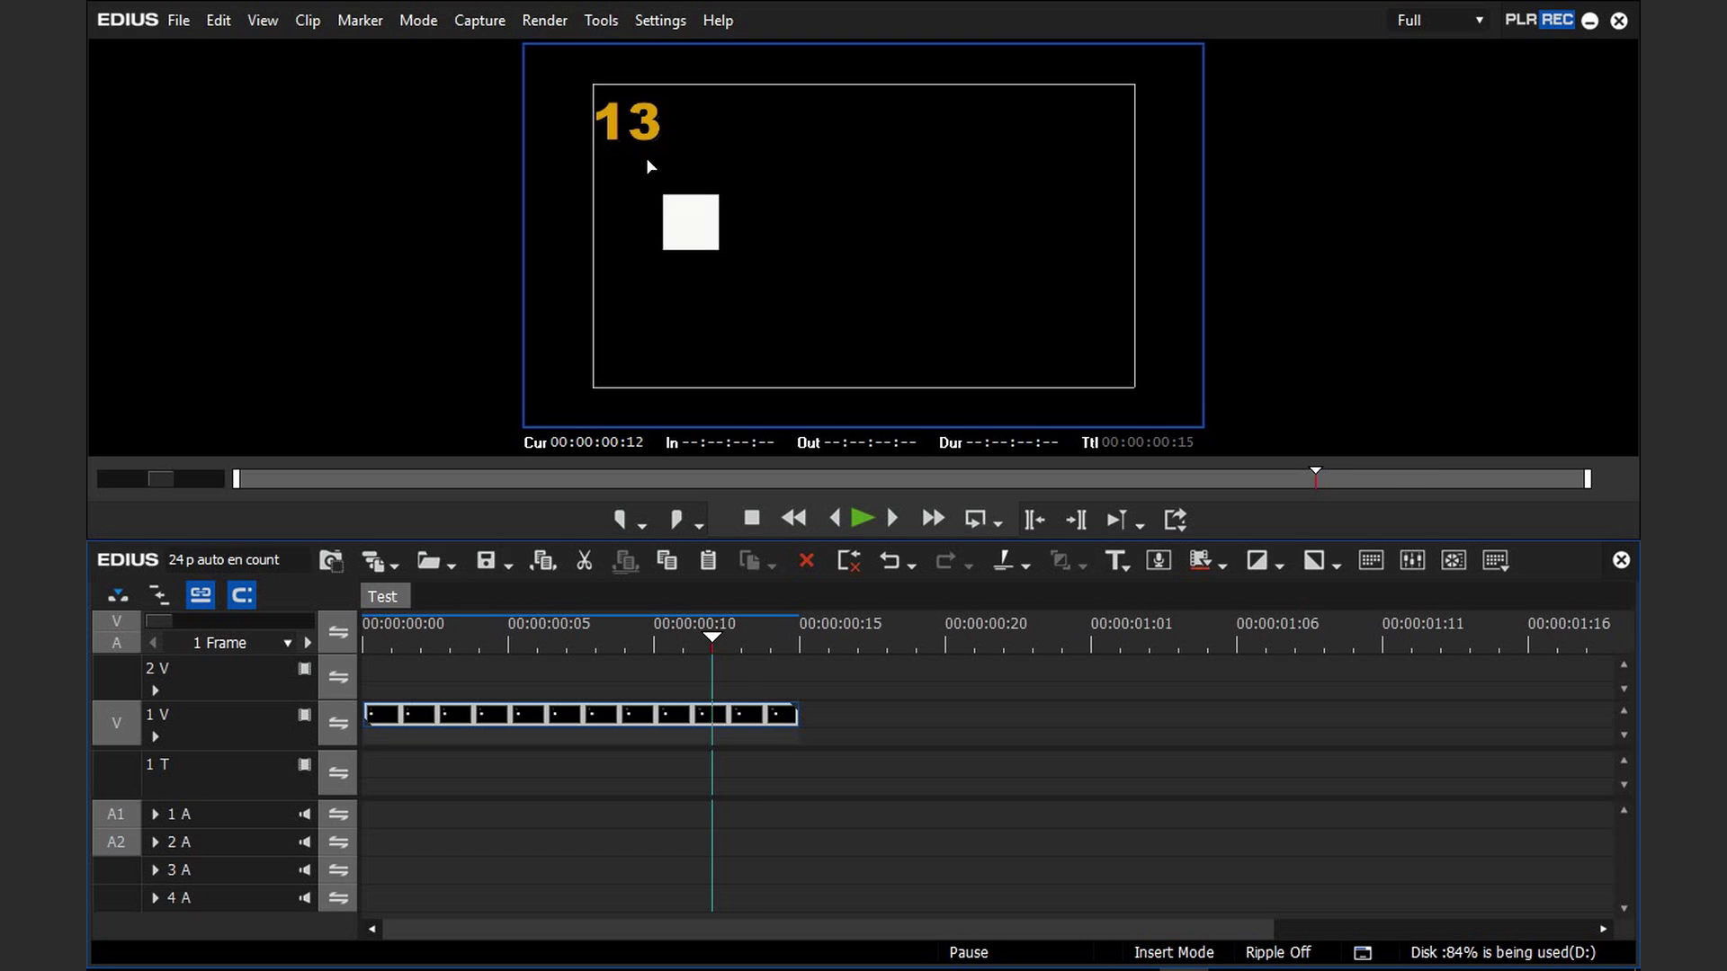
pyautogui.press('Right')
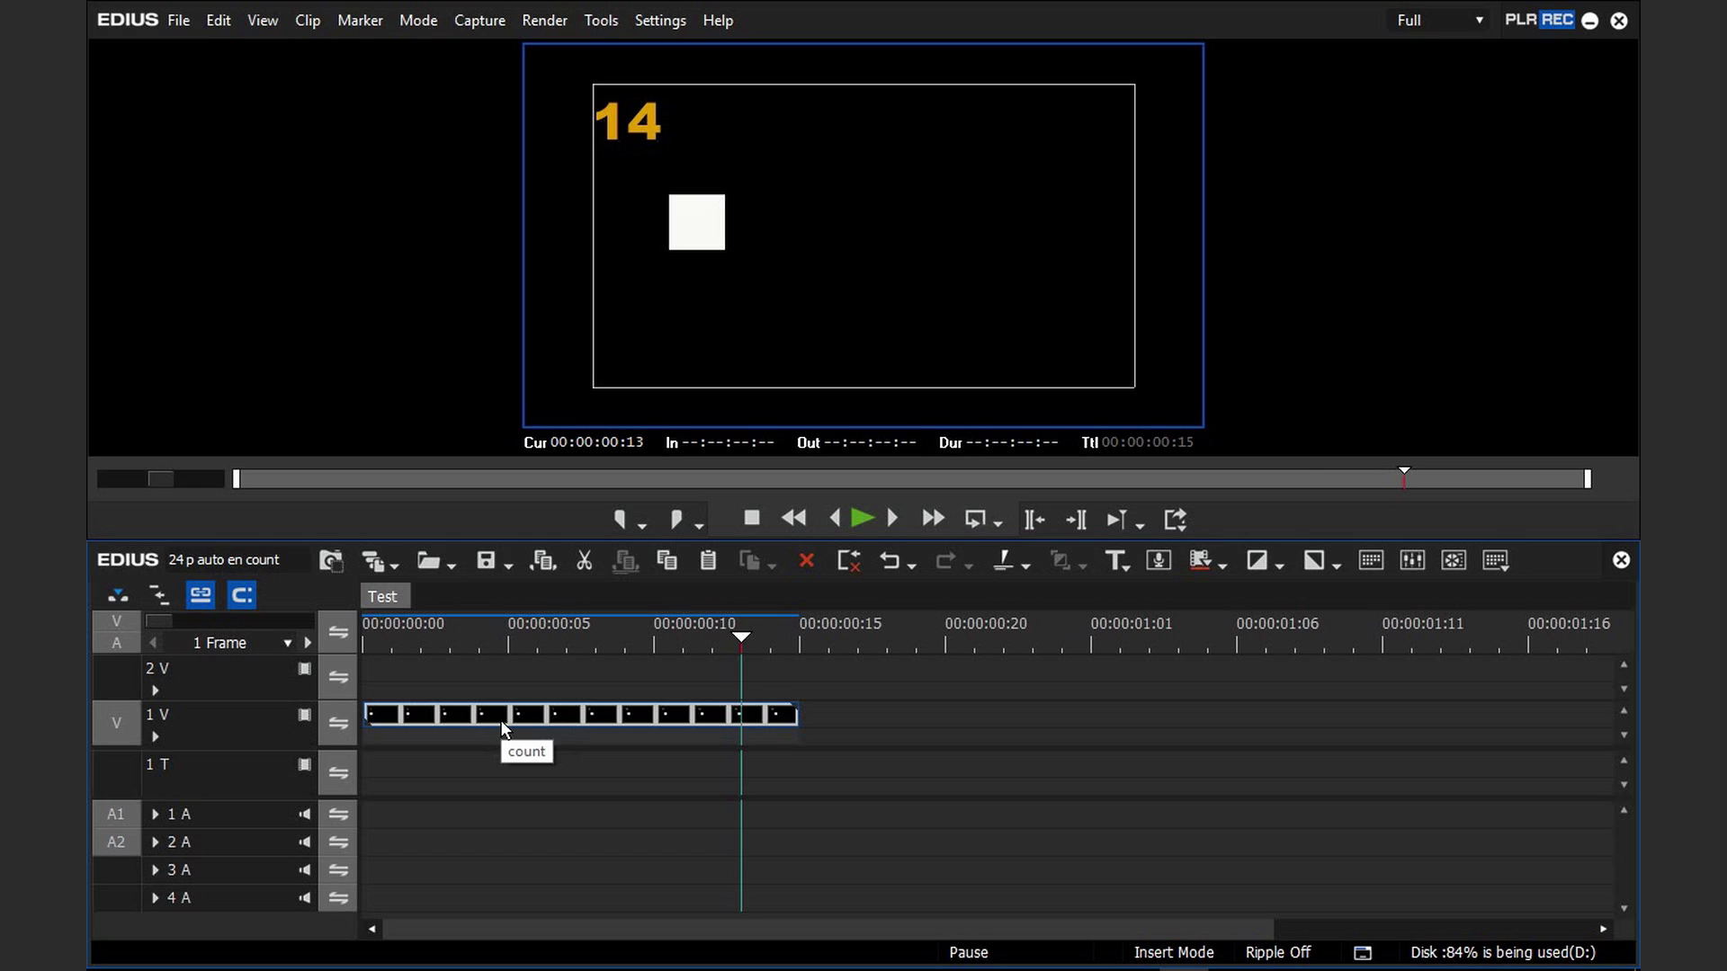
# - Step backward through the count clip frame by frame to 00:00:00:02
pyautogui.press('Left')
pyautogui.press('Left')
pyautogui.press('Left')
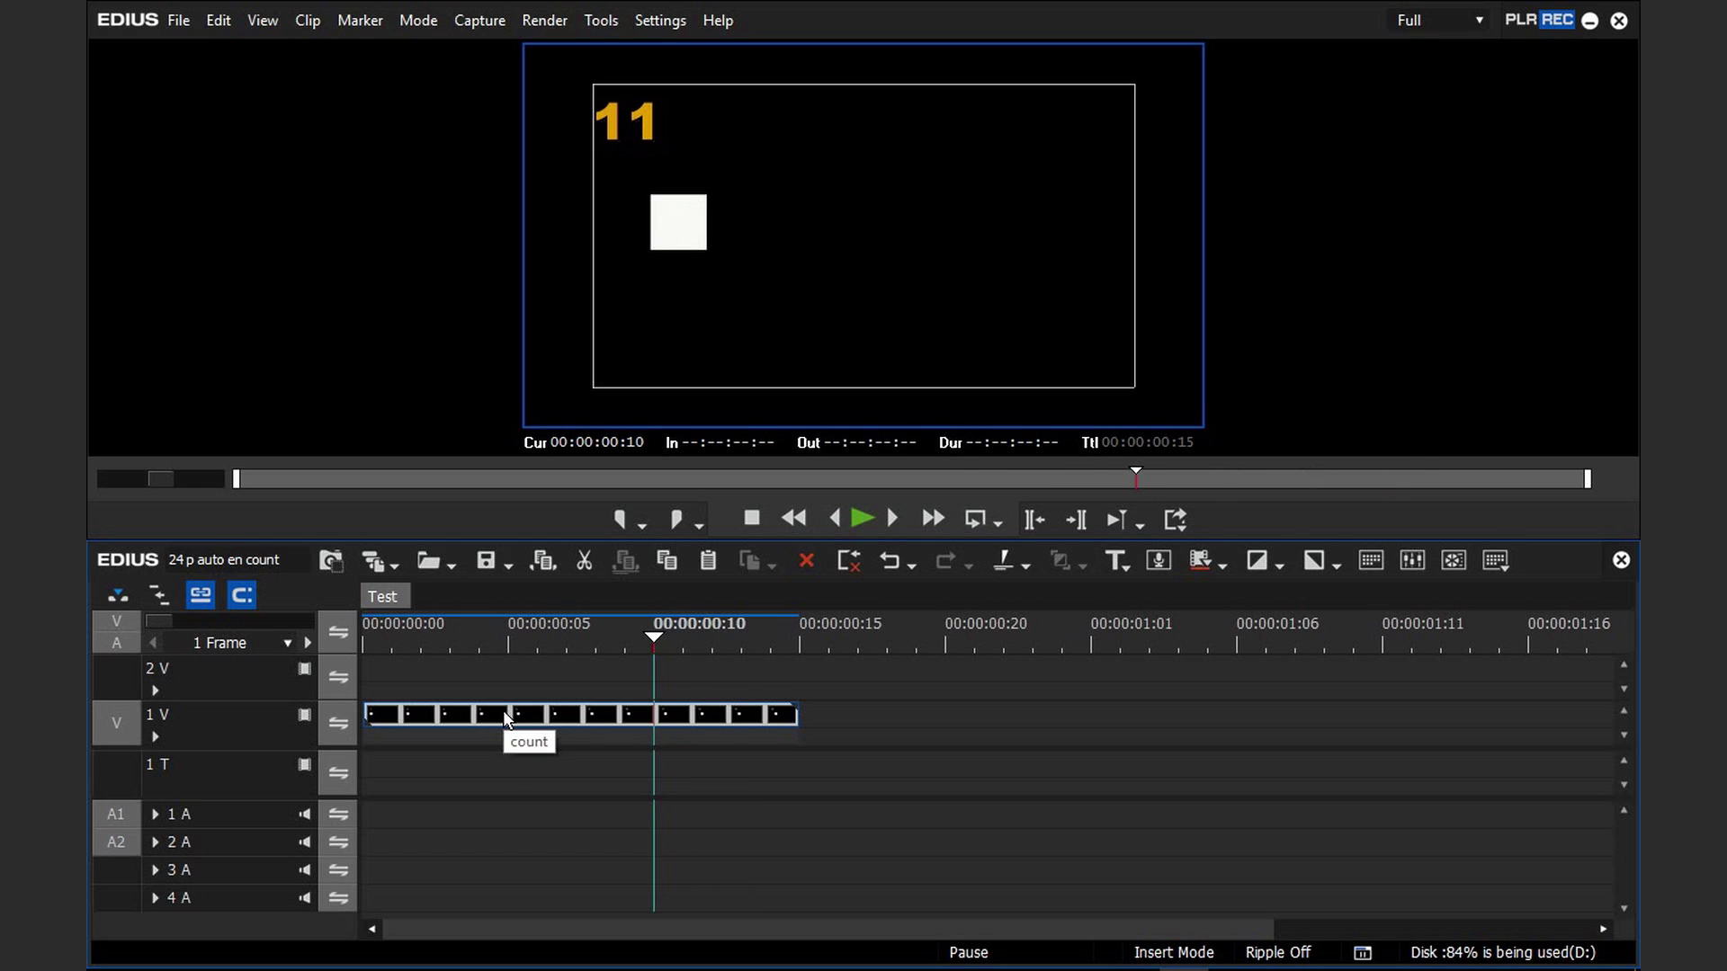
pyautogui.press('Left')
pyautogui.press('Left')
pyautogui.press('Left')
pyautogui.press('Left')
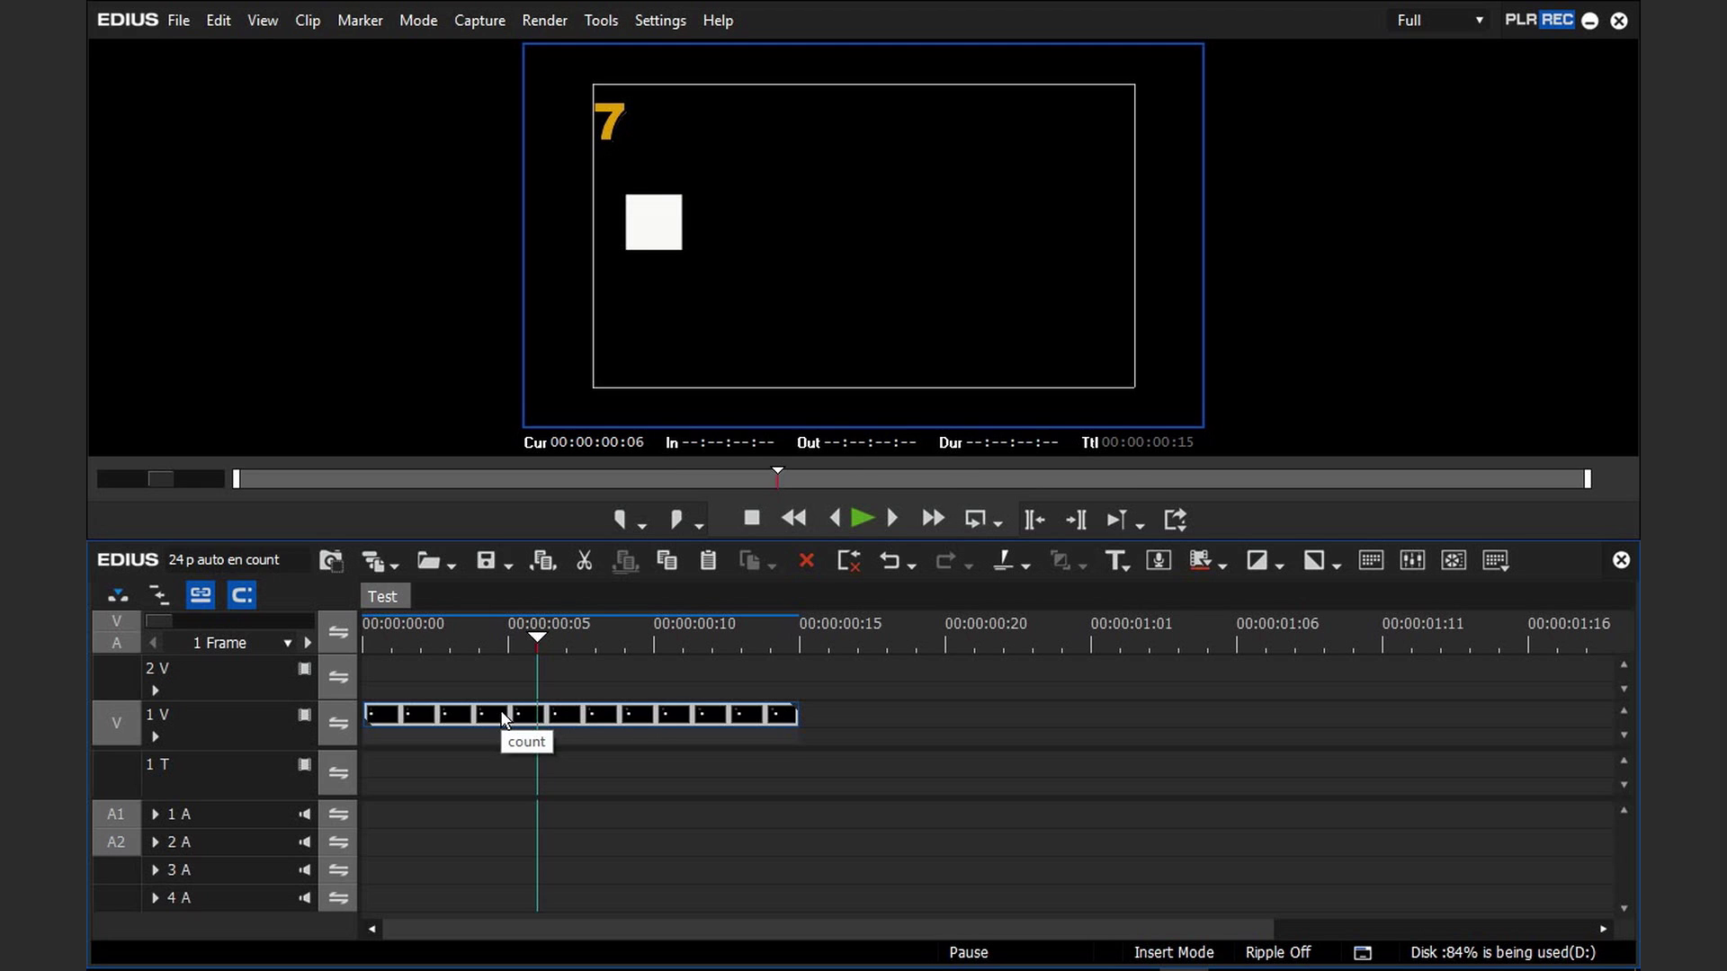
pyautogui.press('Left')
pyautogui.press('Left')
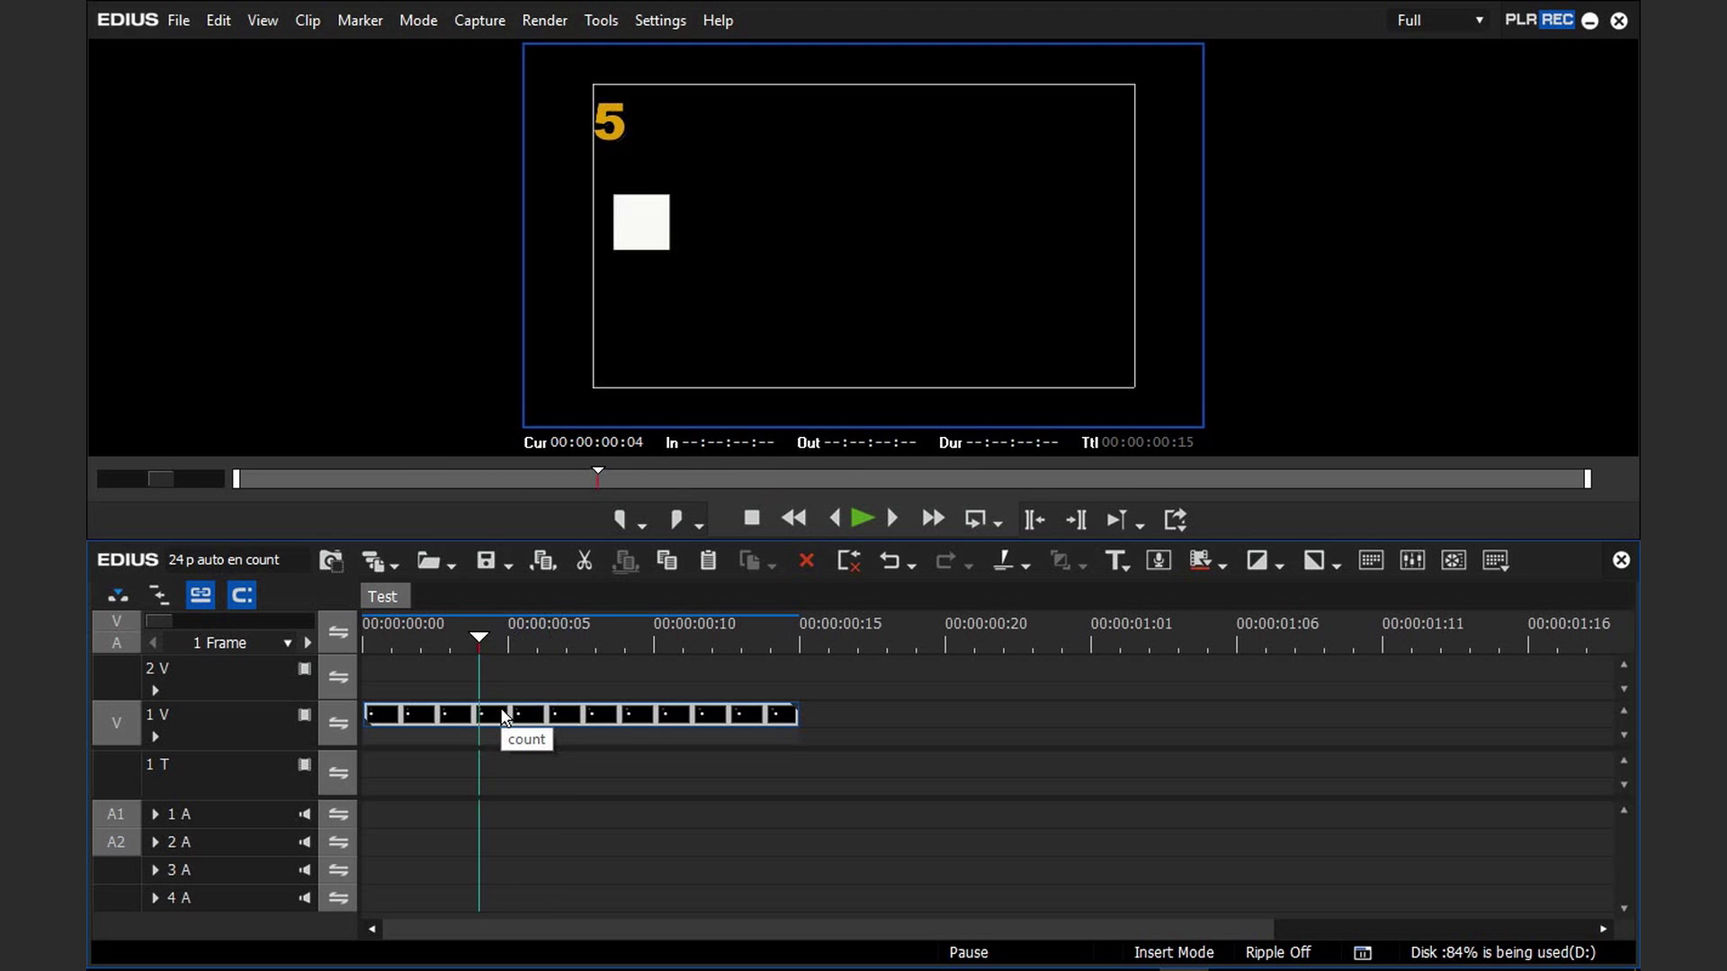
pyautogui.press('Left')
pyautogui.press('Left')
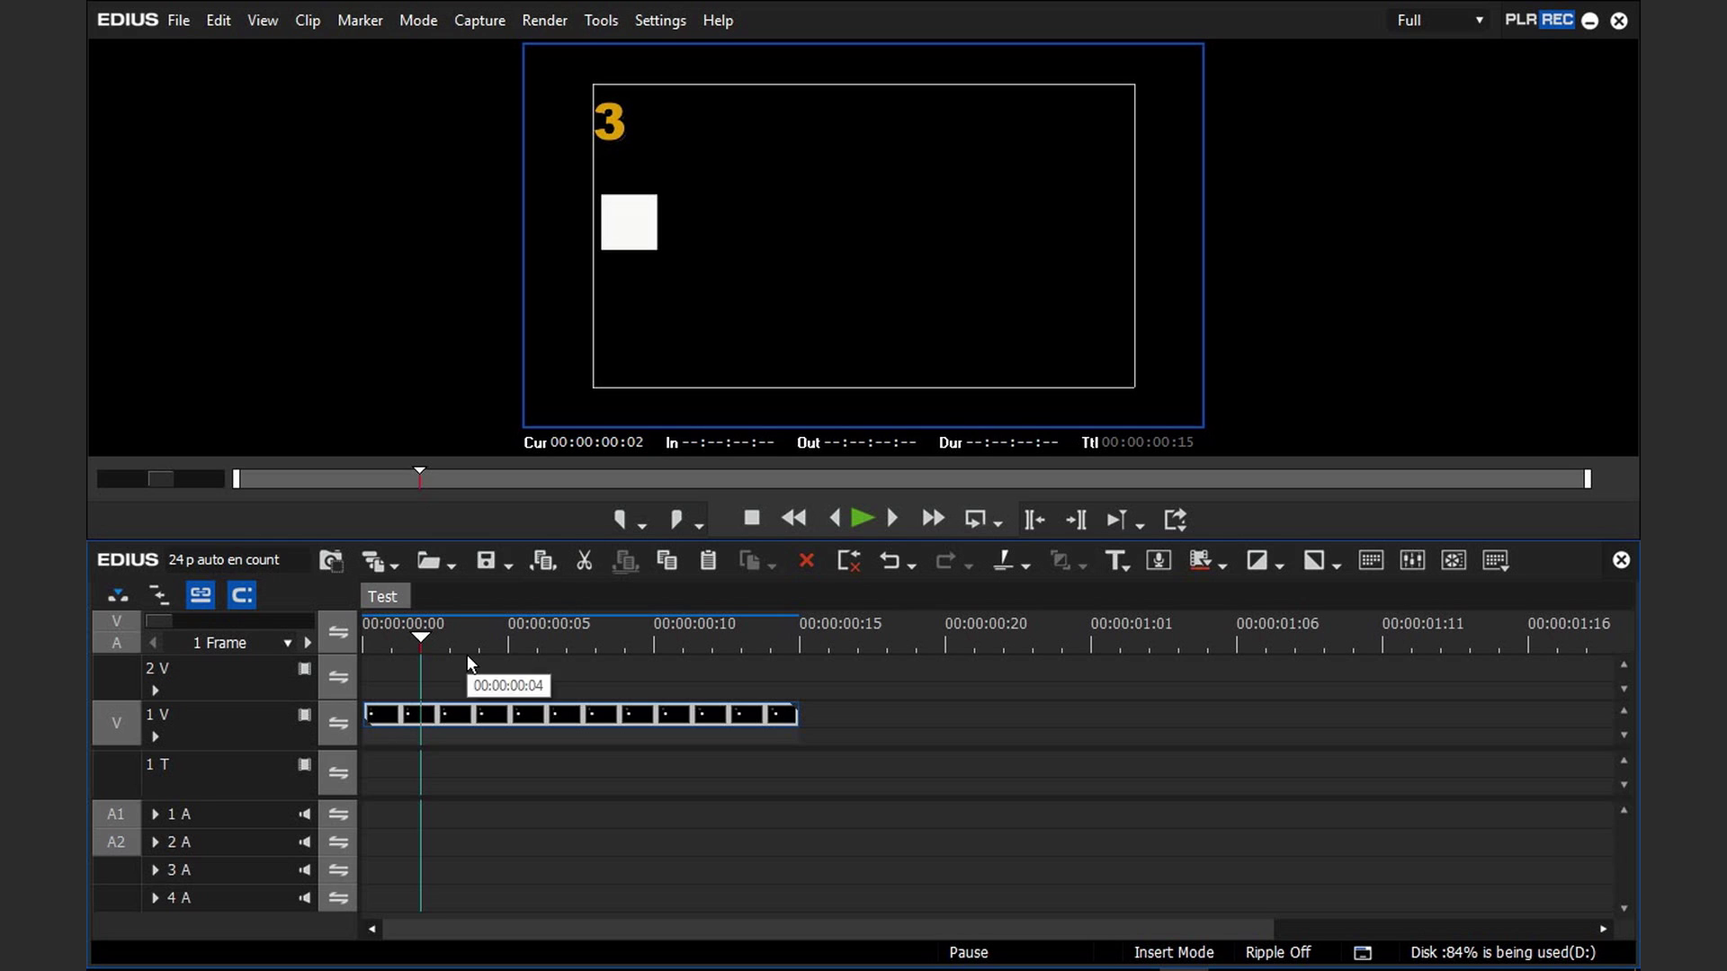
# - Duplicate the count clip onto track 2V and set the copy's speed to 50%, keeping Nearest neighbor interpolation
pyautogui.moveTo(447, 716); pyautogui.dragTo(479, 690)
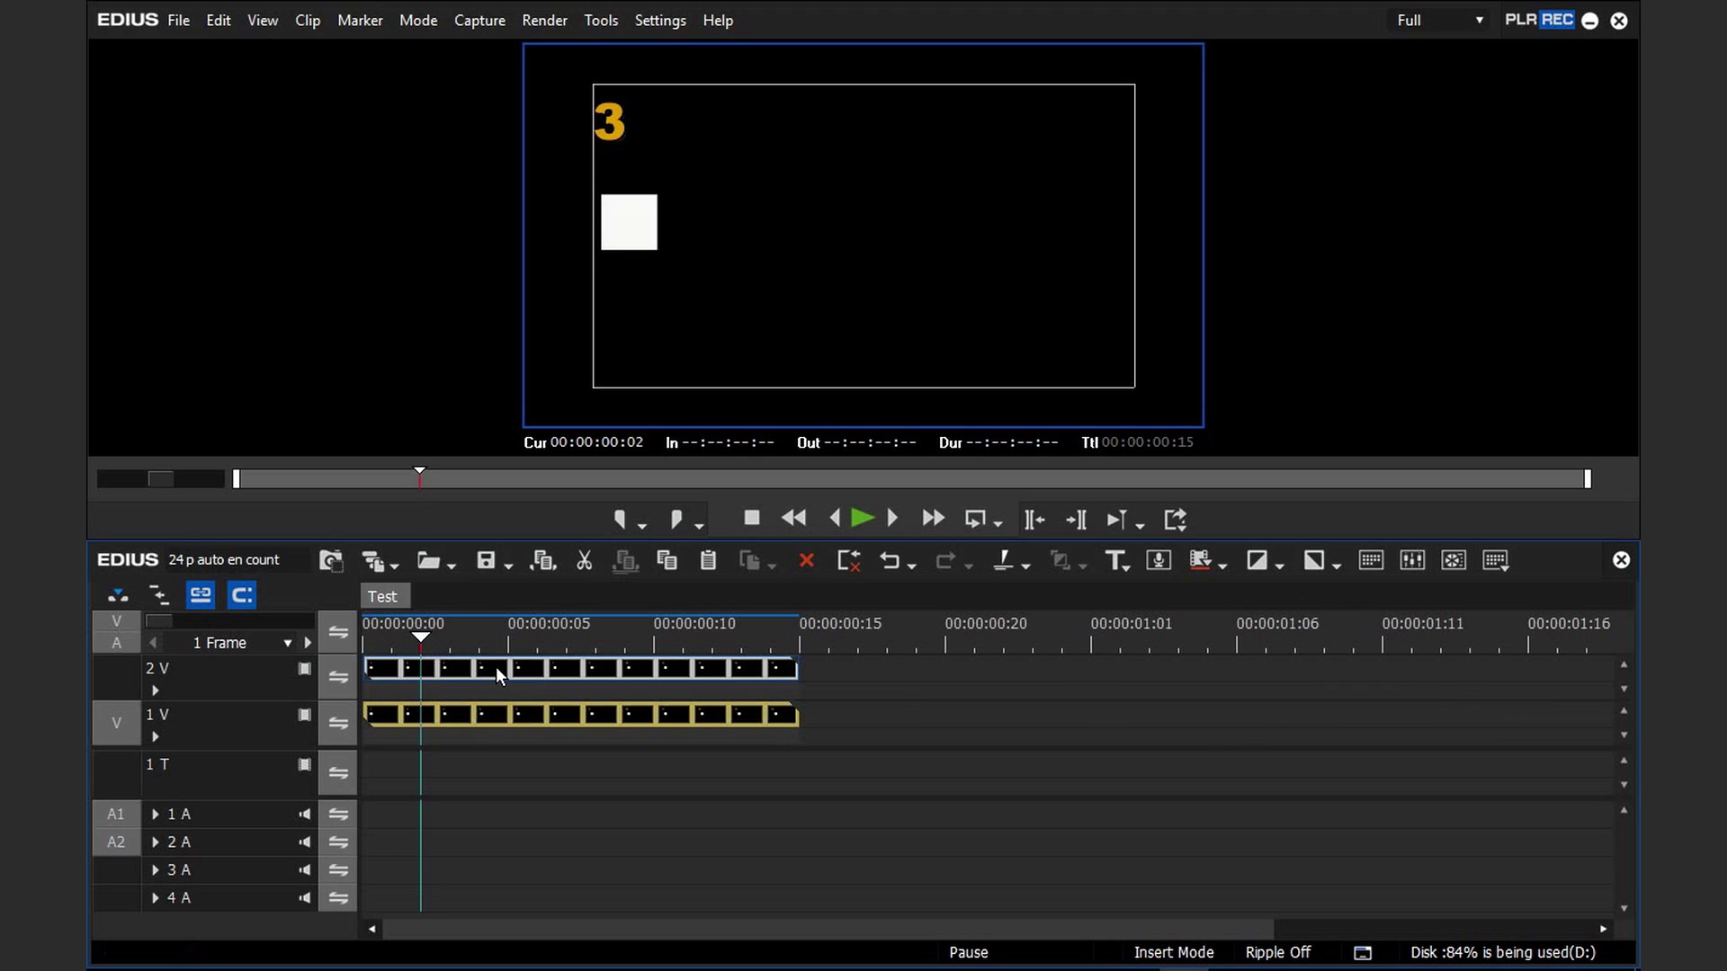
pyautogui.hotkey('alt', 'e')
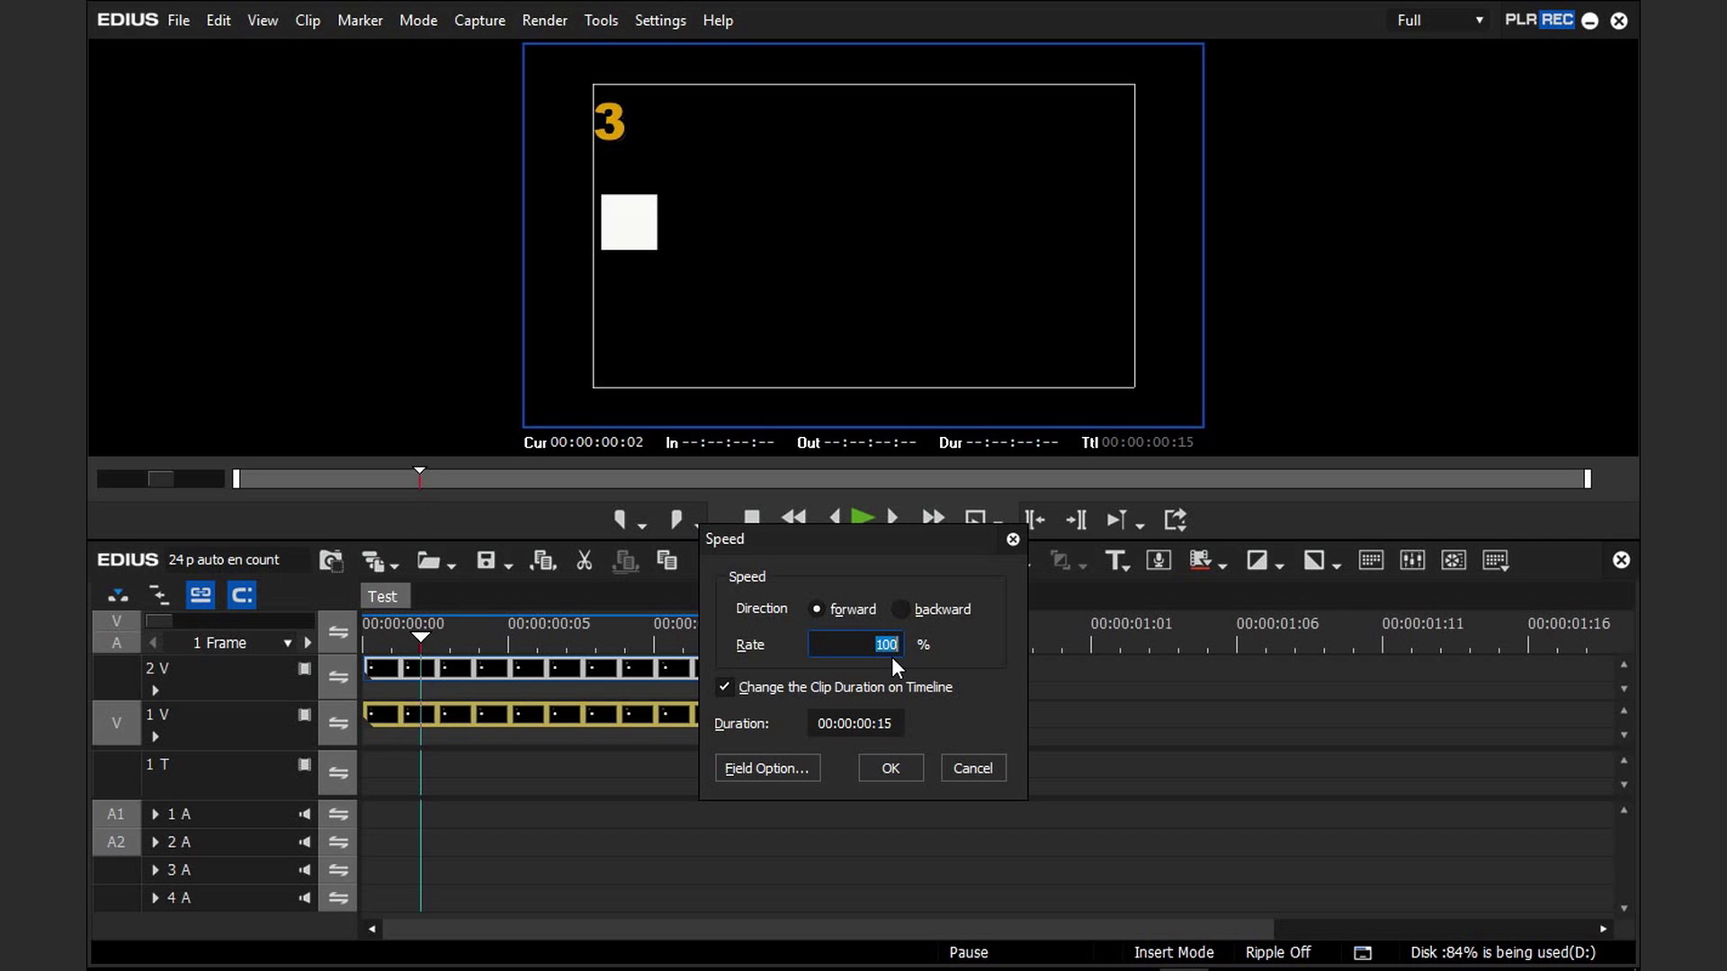
pyautogui.write('50')
pyautogui.click(779, 775)
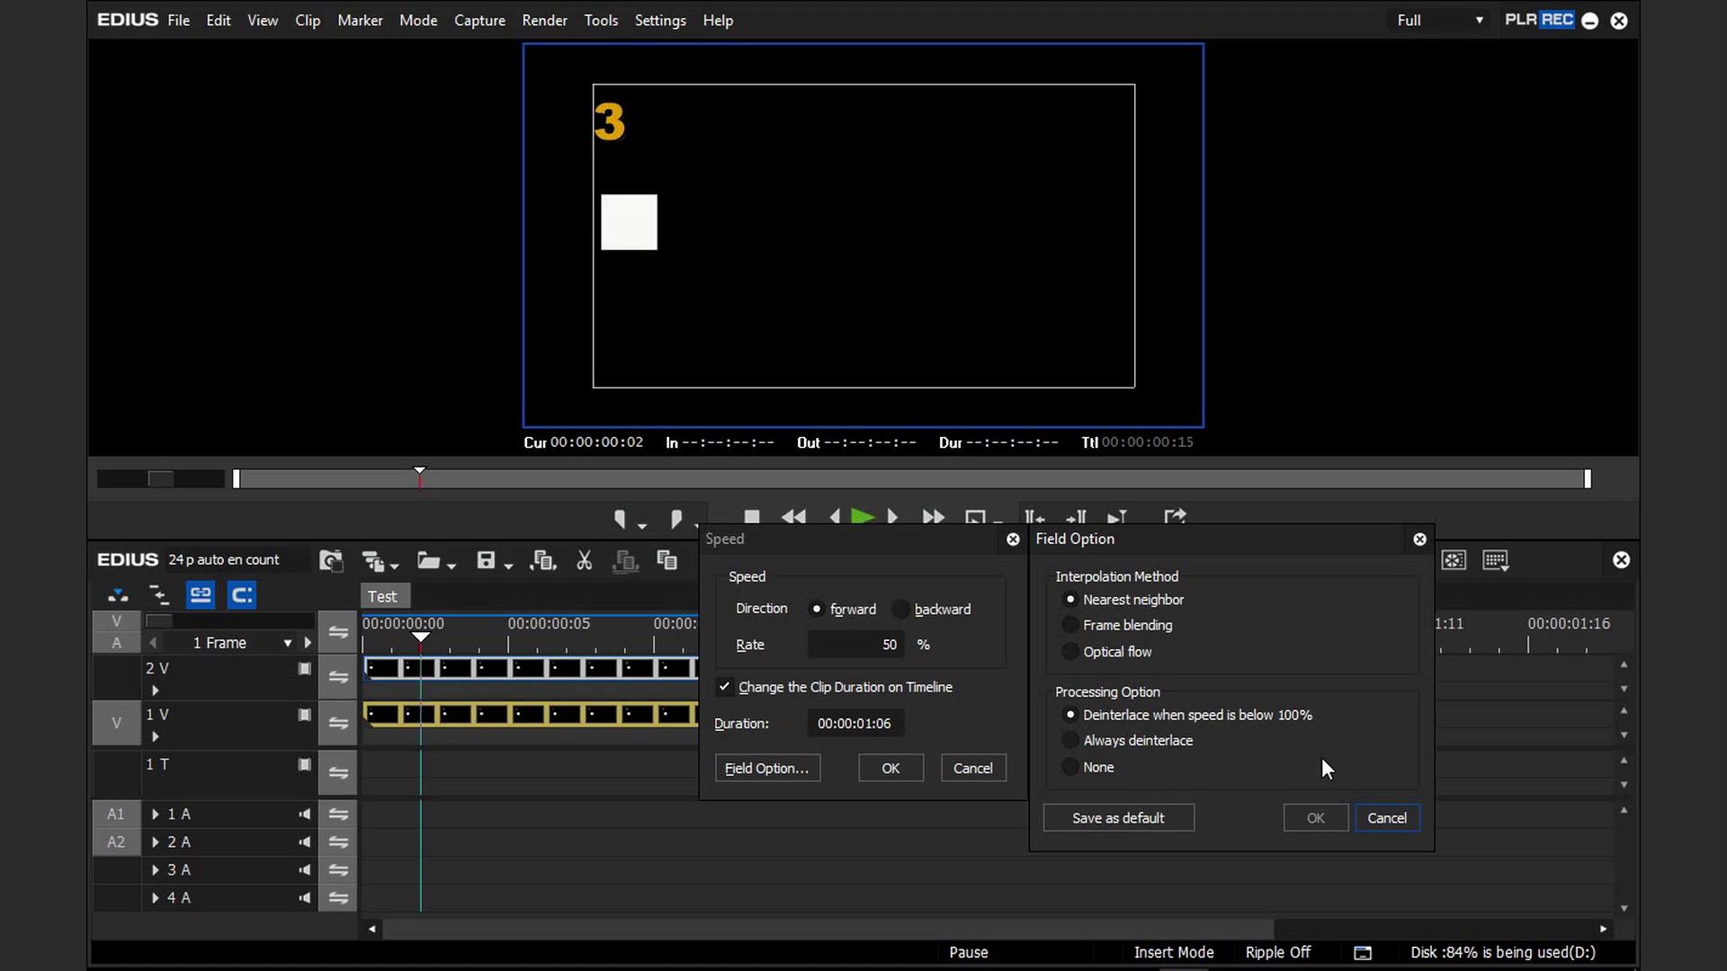
pyautogui.click(1396, 823)
pyautogui.click(896, 765)
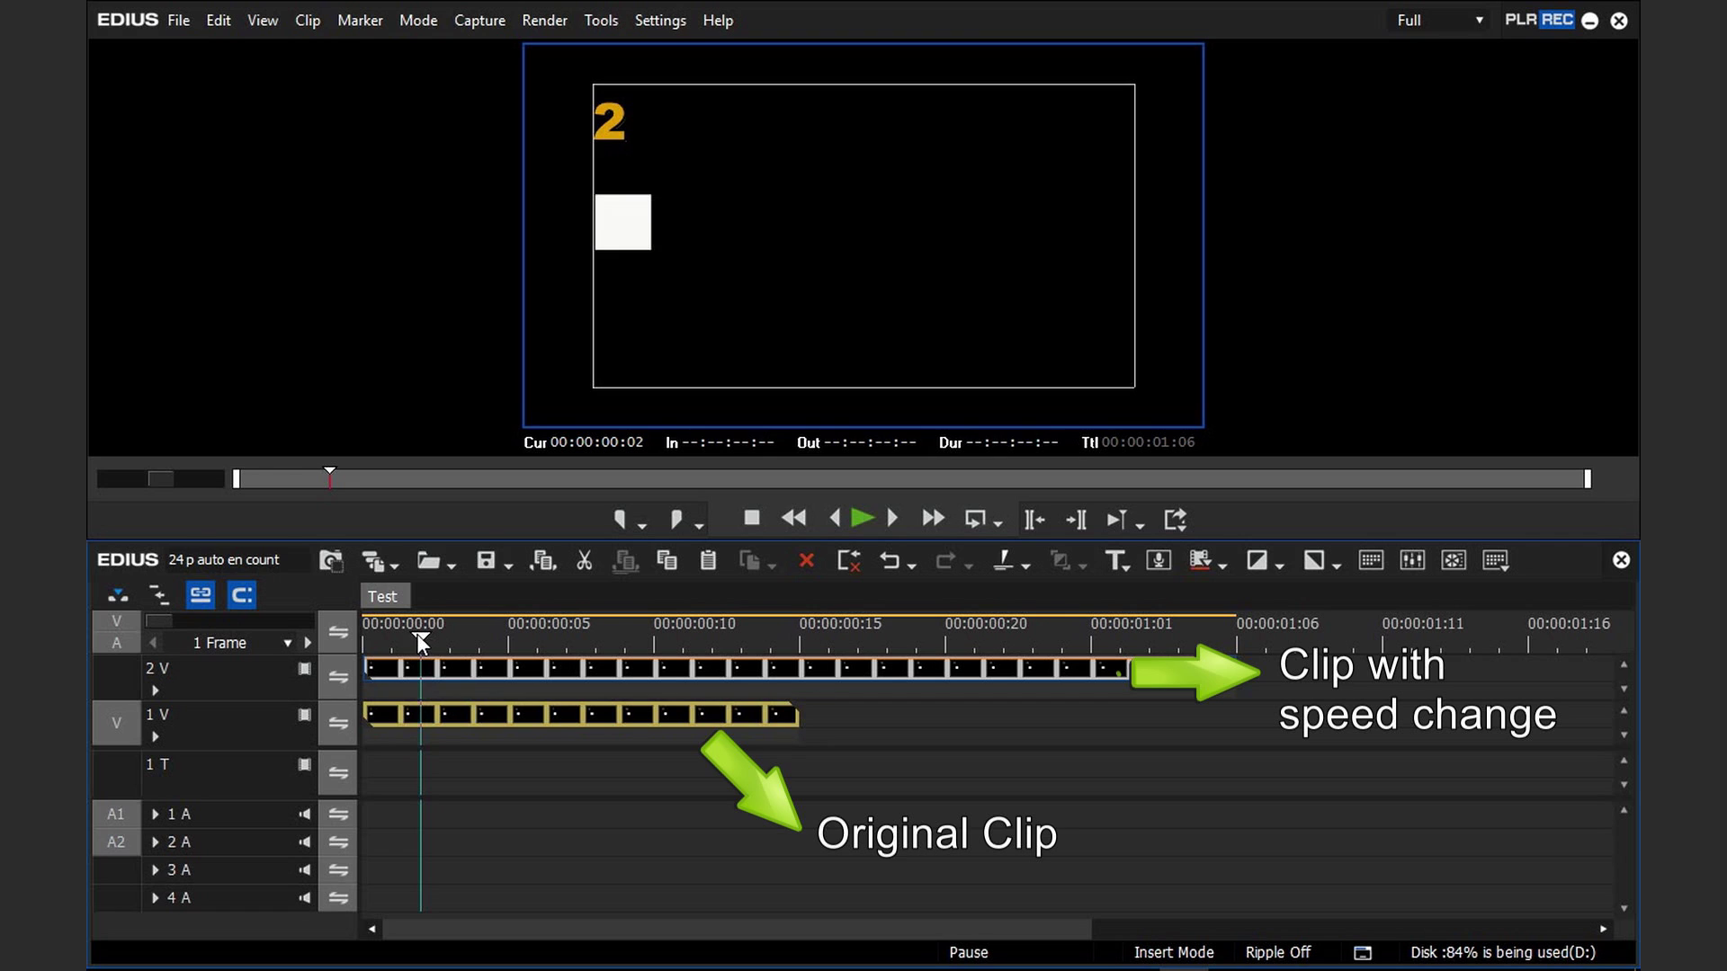
# - Return the playhead to the start of the timeline and mute the video of track 1V
pyautogui.moveTo(418, 634); pyautogui.dragTo(364, 646)
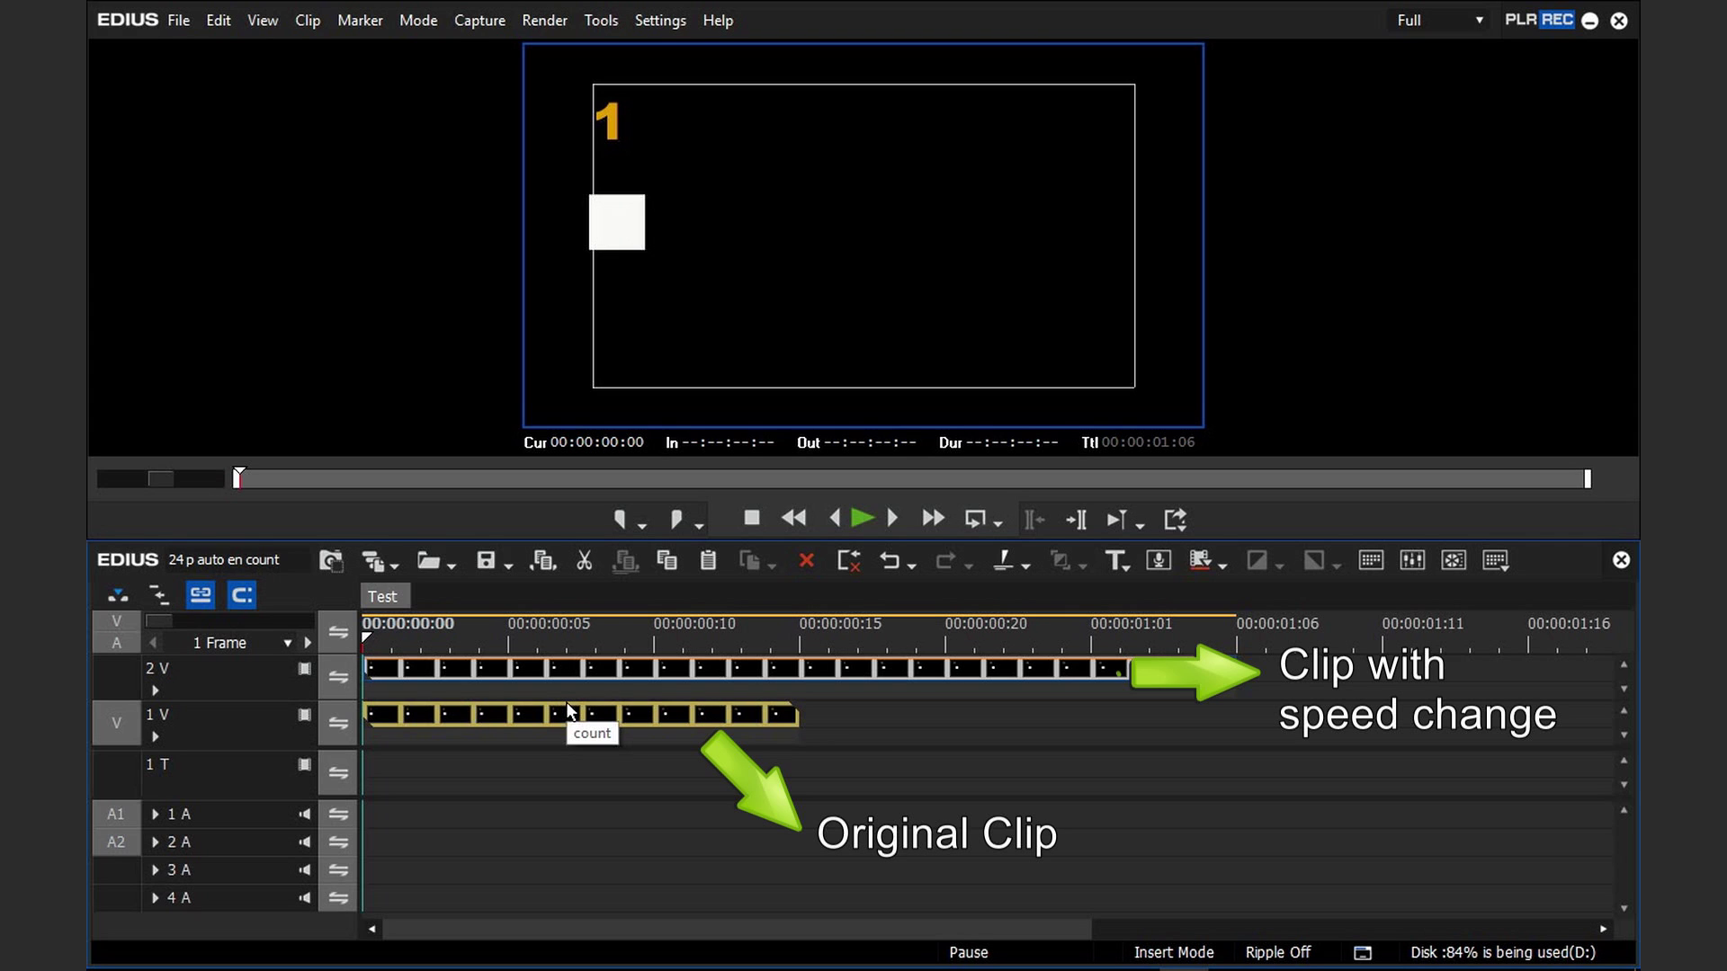
pyautogui.click(305, 715)
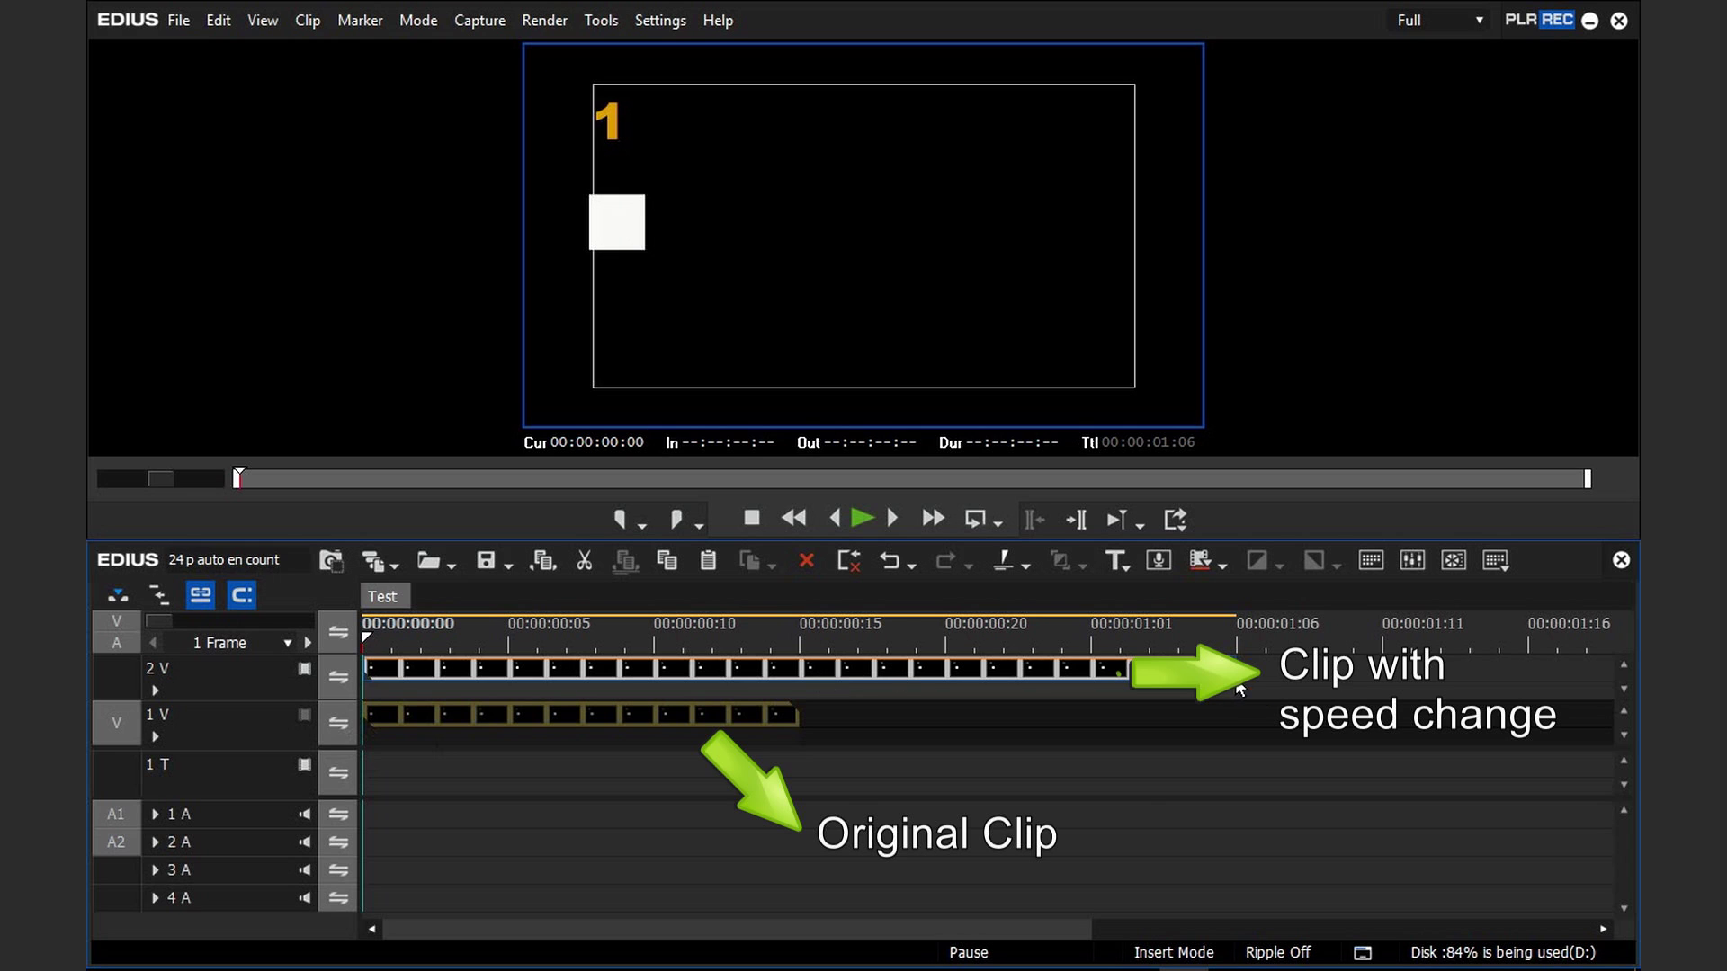
# - Step forward frame by frame through the slowed clip on track 2V to examine how Nearest neighbor handles its frames
pyautogui.press('Right')
pyautogui.press('Right')
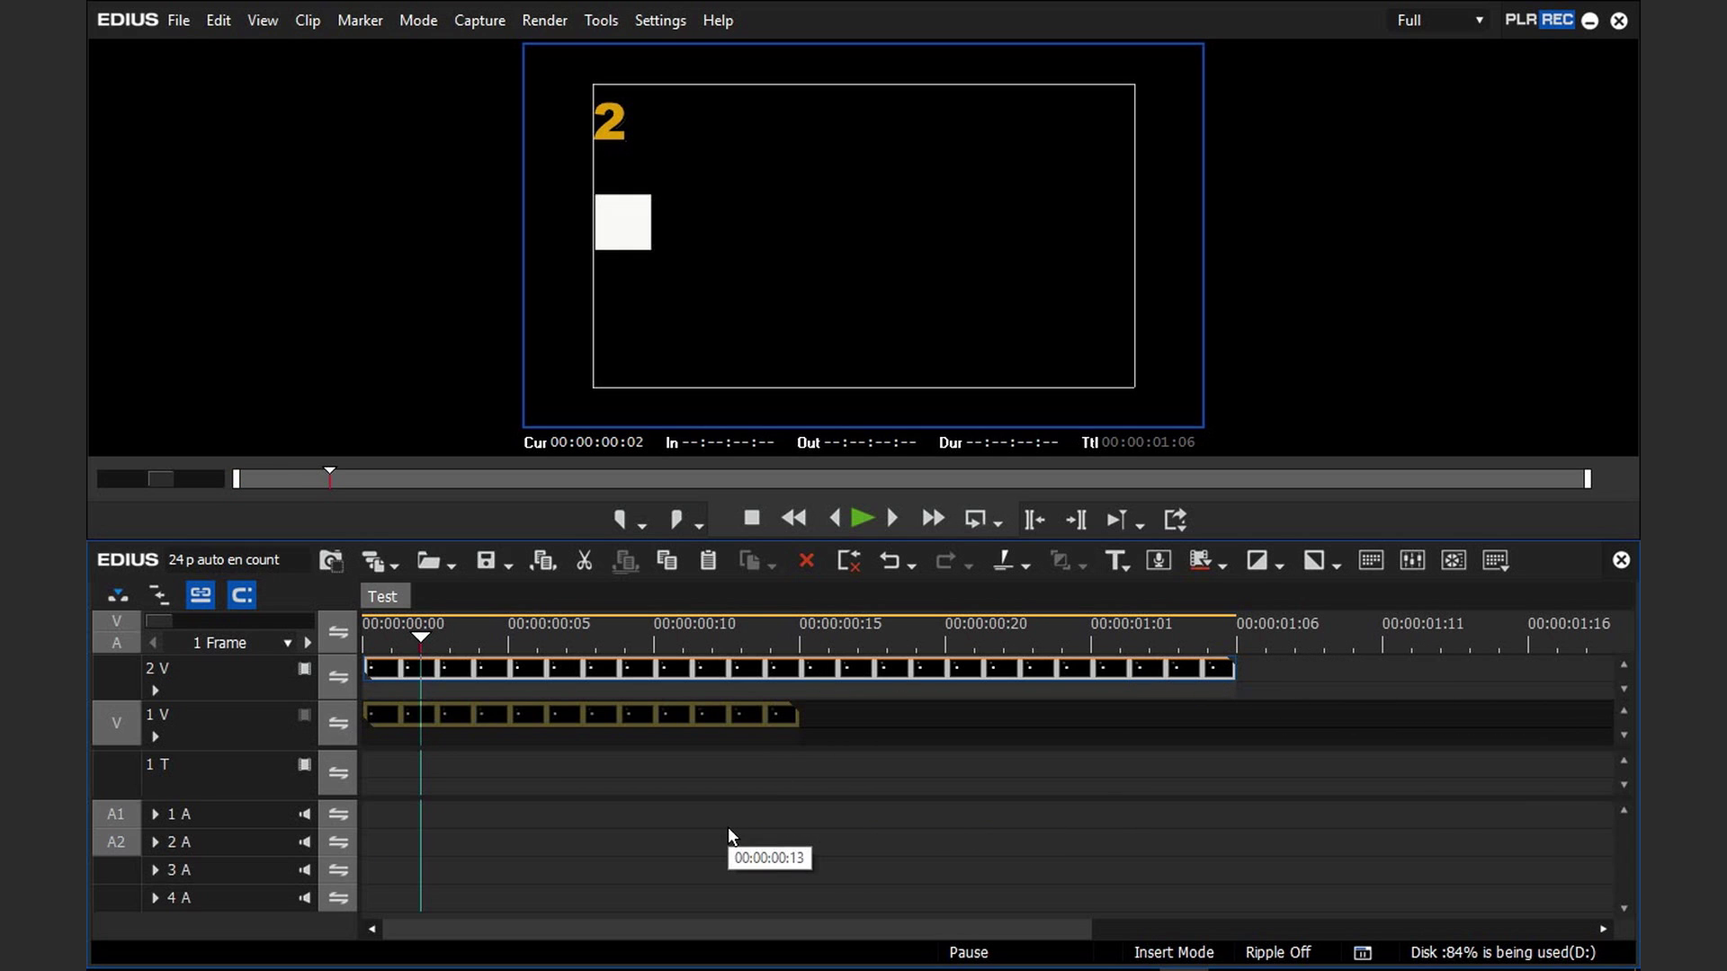
pyautogui.press('Right')
pyautogui.press('Right')
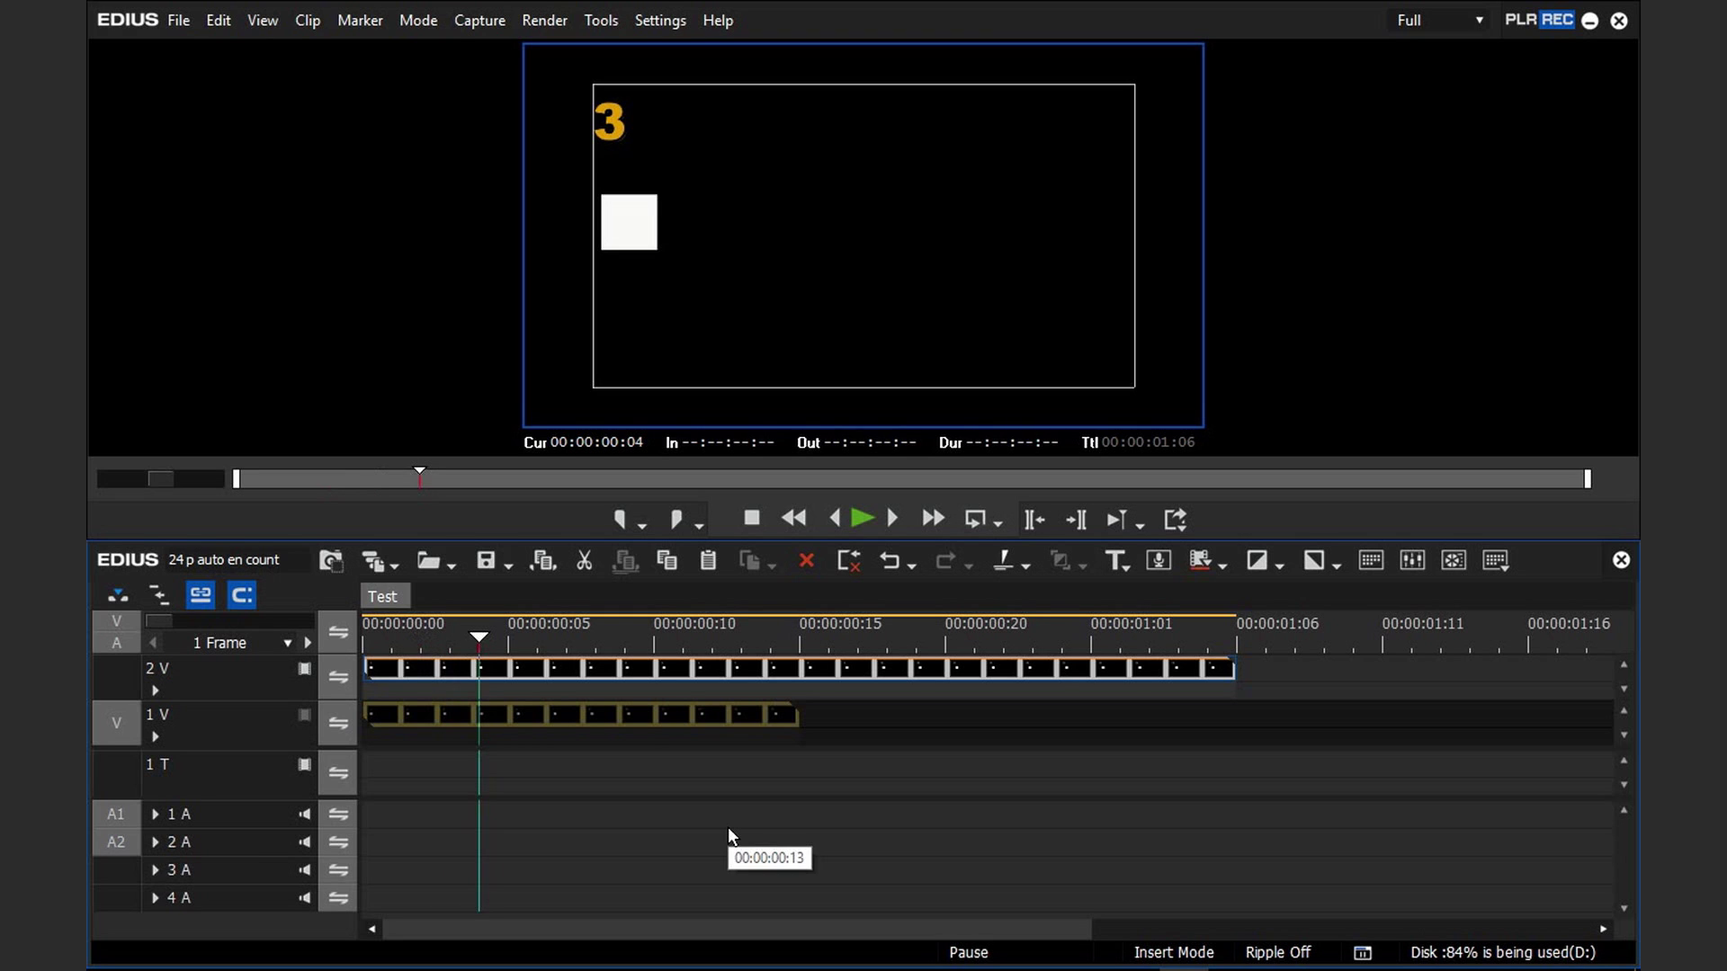
pyautogui.press('Right')
pyautogui.press('Right')
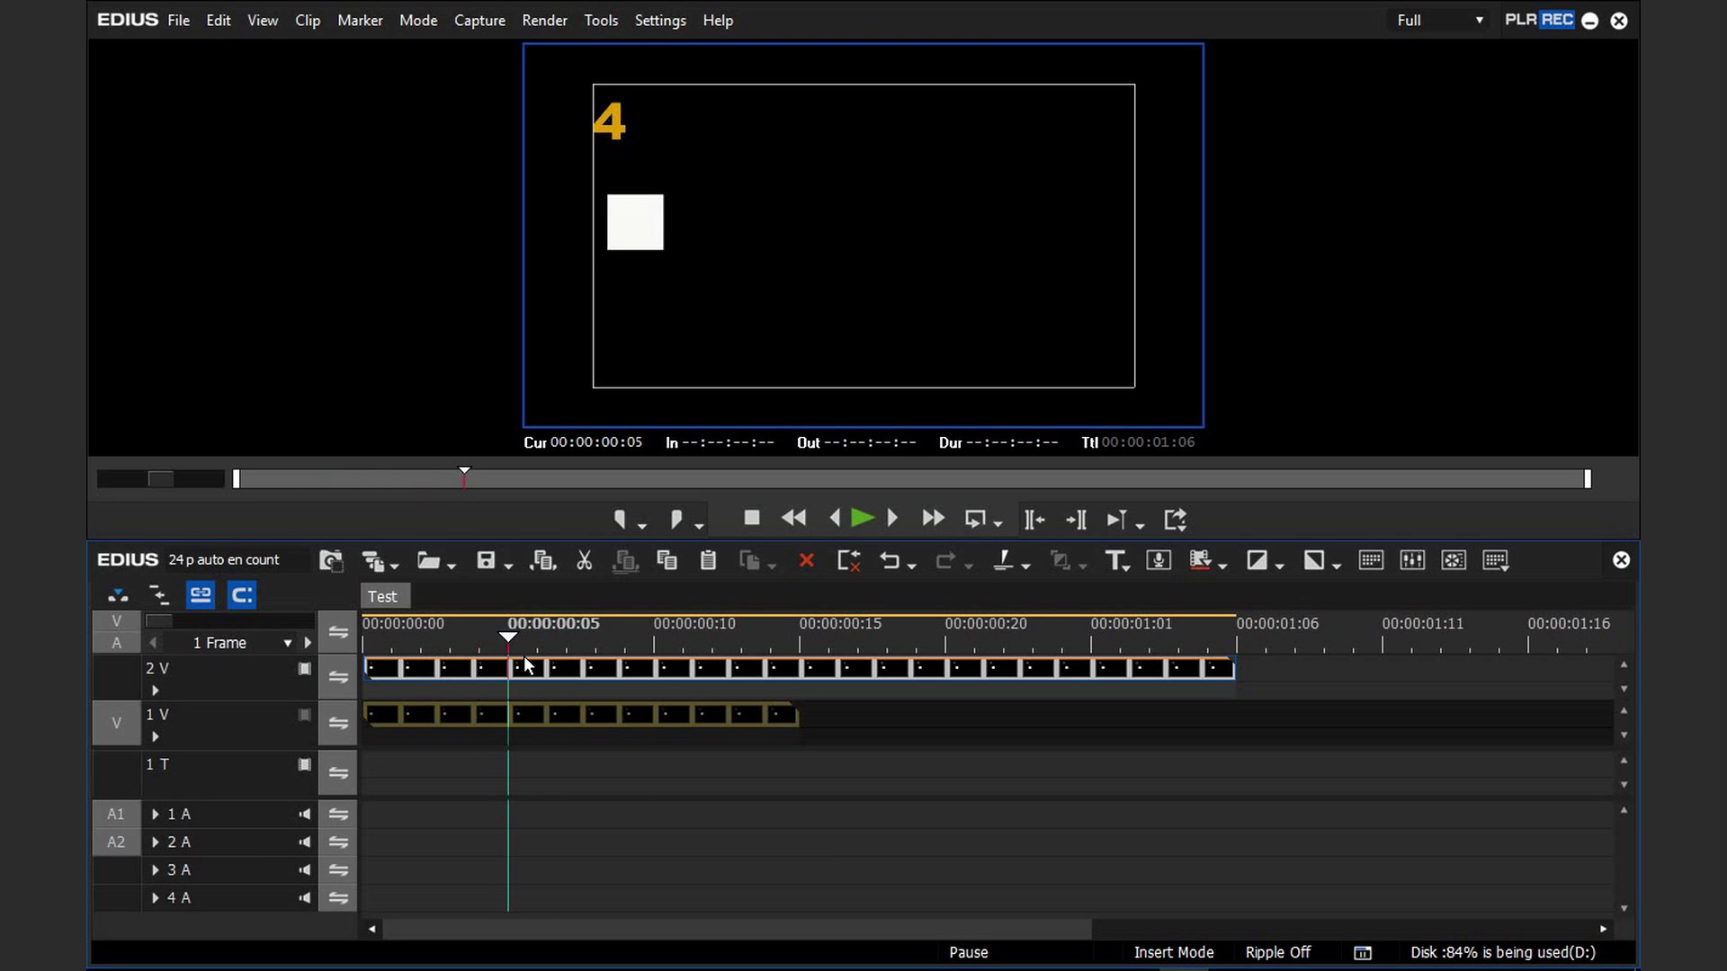
pyautogui.press('Right')
pyautogui.press('Right')
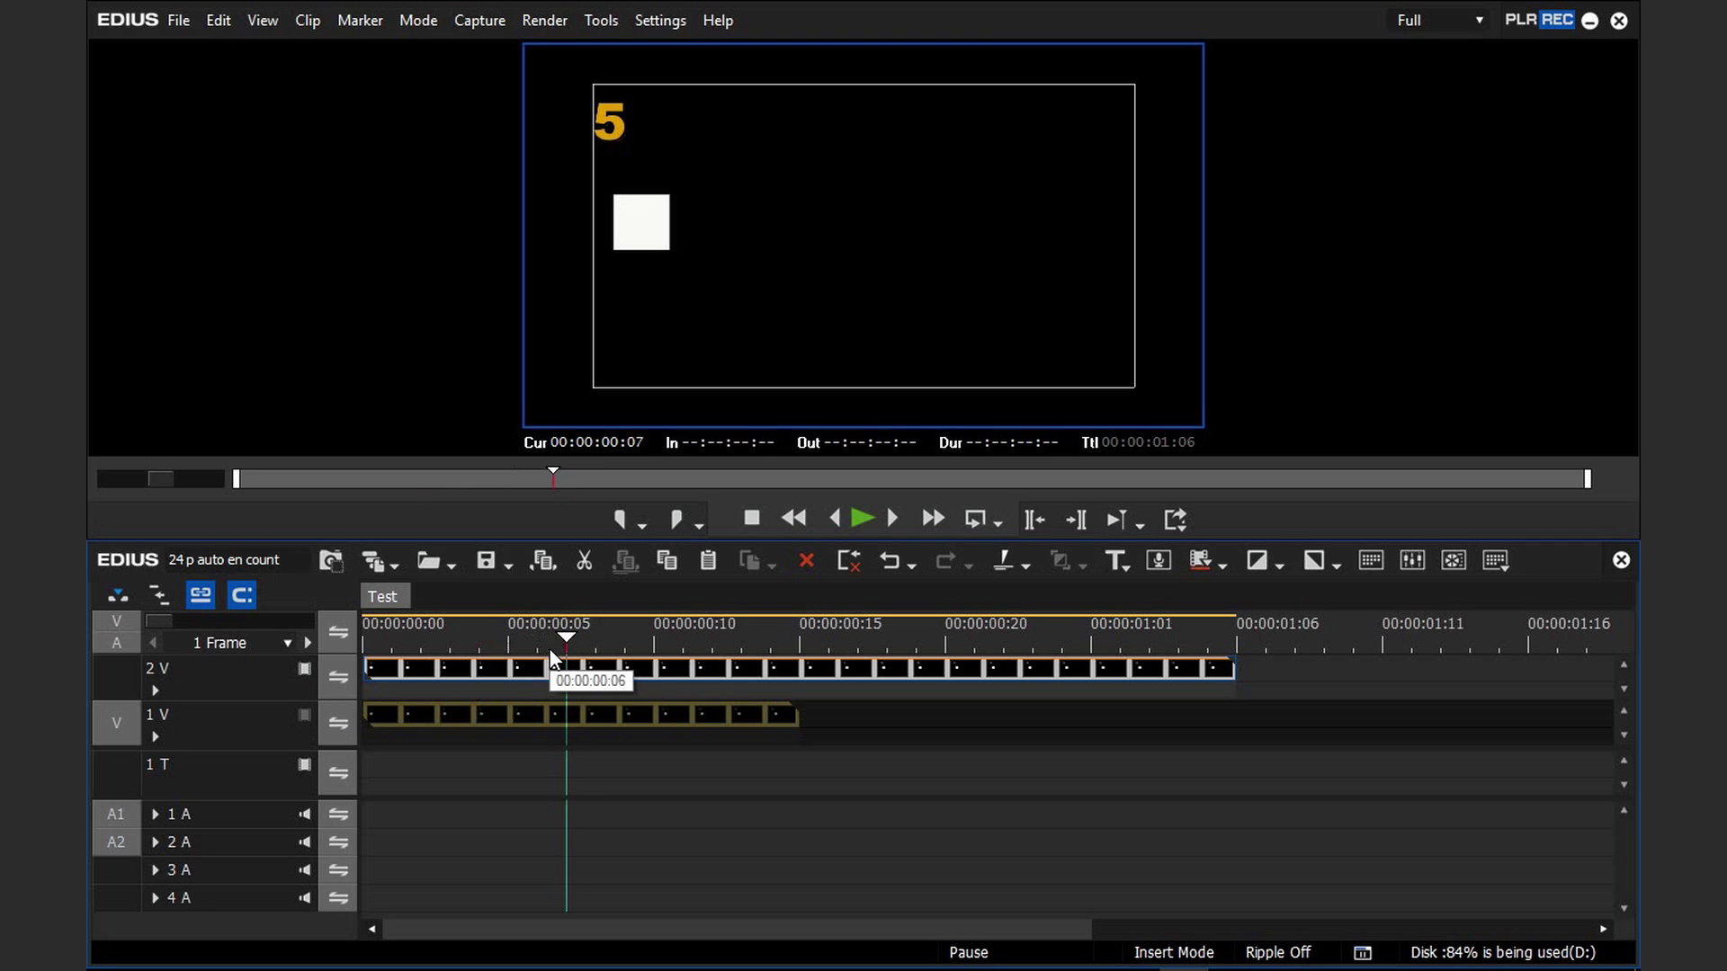
pyautogui.press('Right')
pyautogui.press('Right')
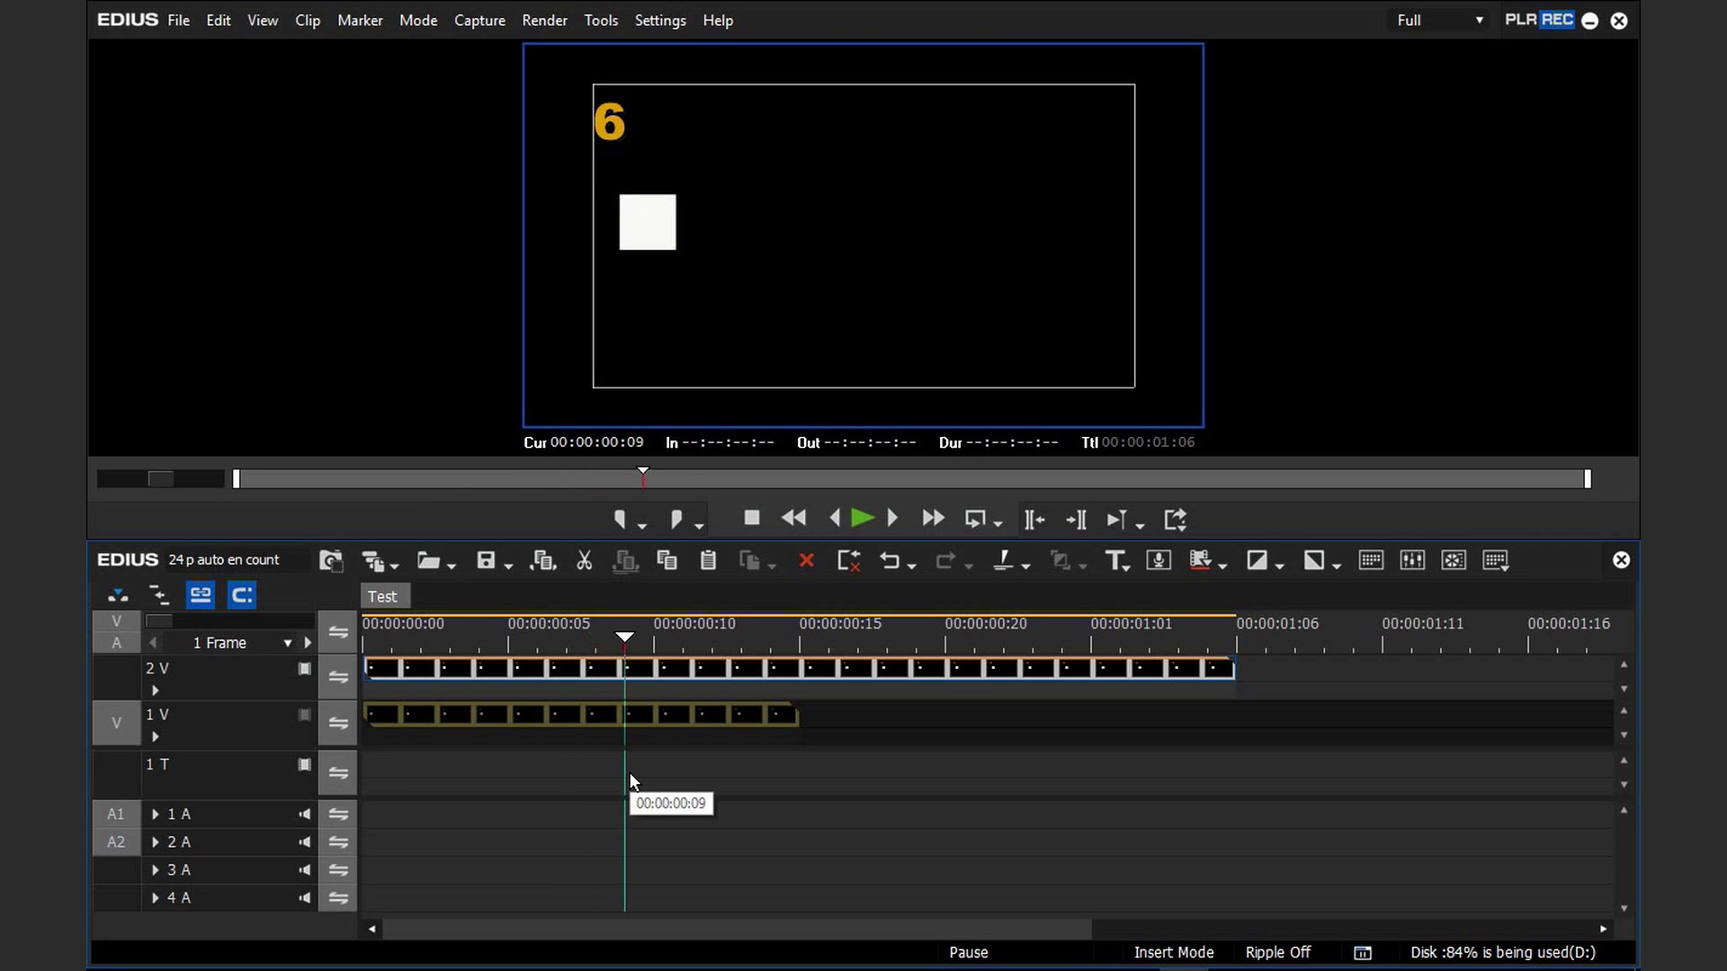
pyautogui.press('Right')
pyautogui.press('Right')
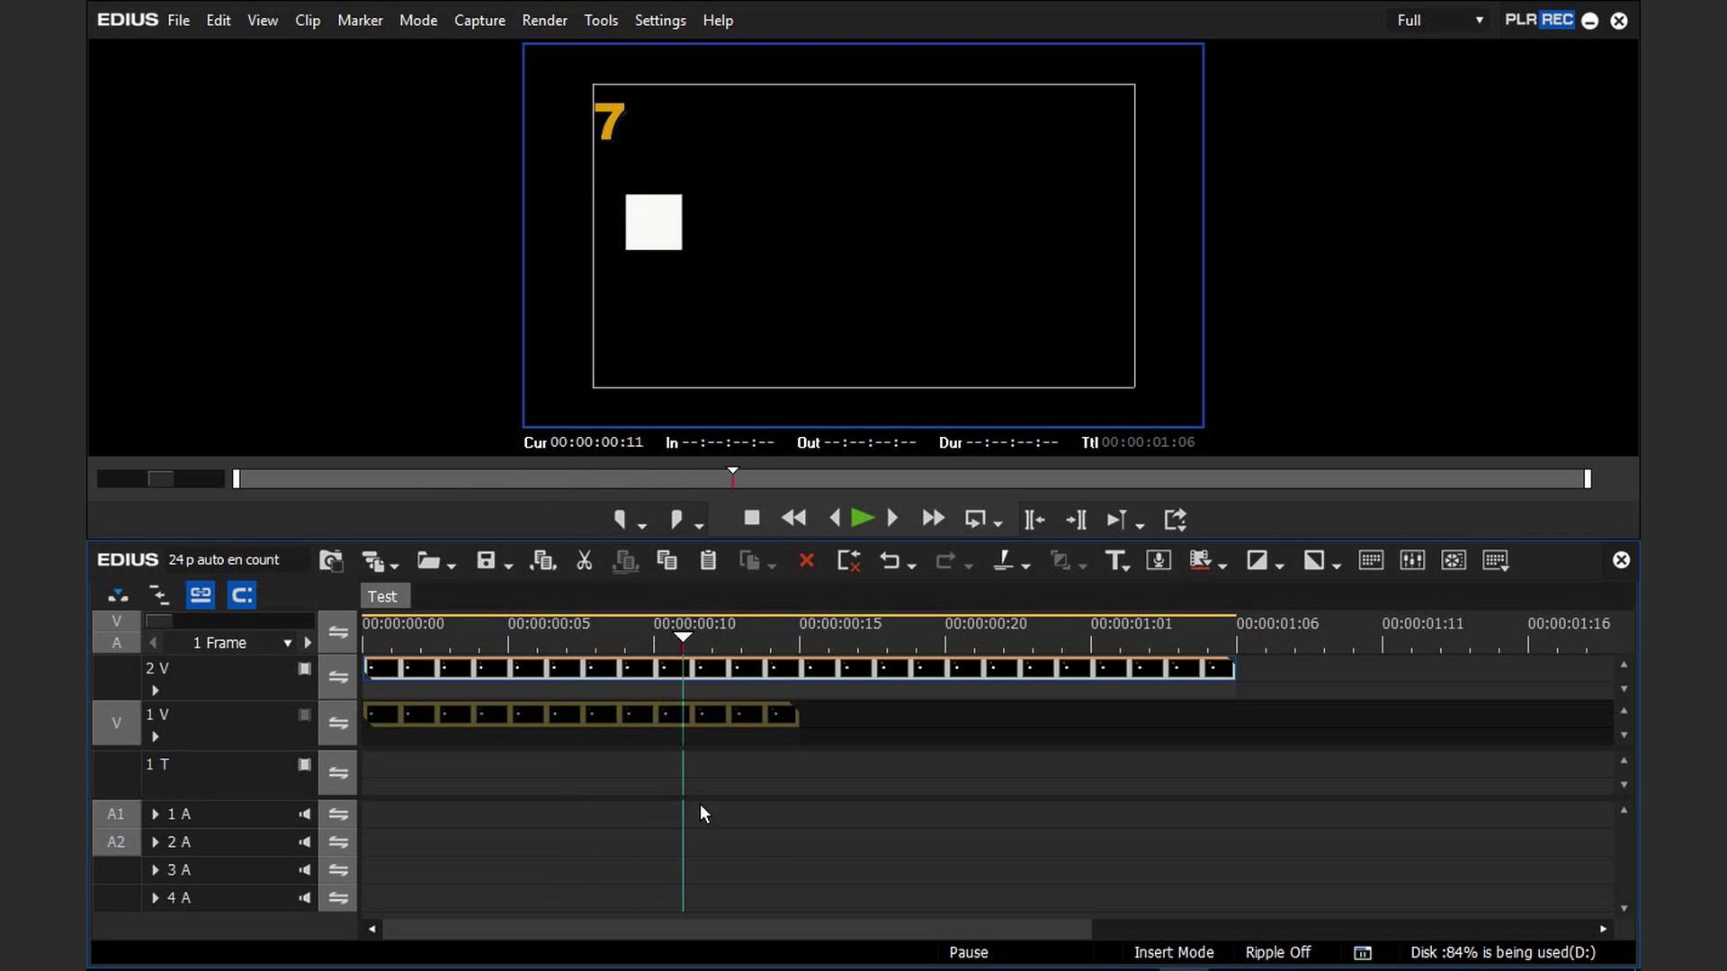
pyautogui.press('Right')
pyautogui.press('Right')
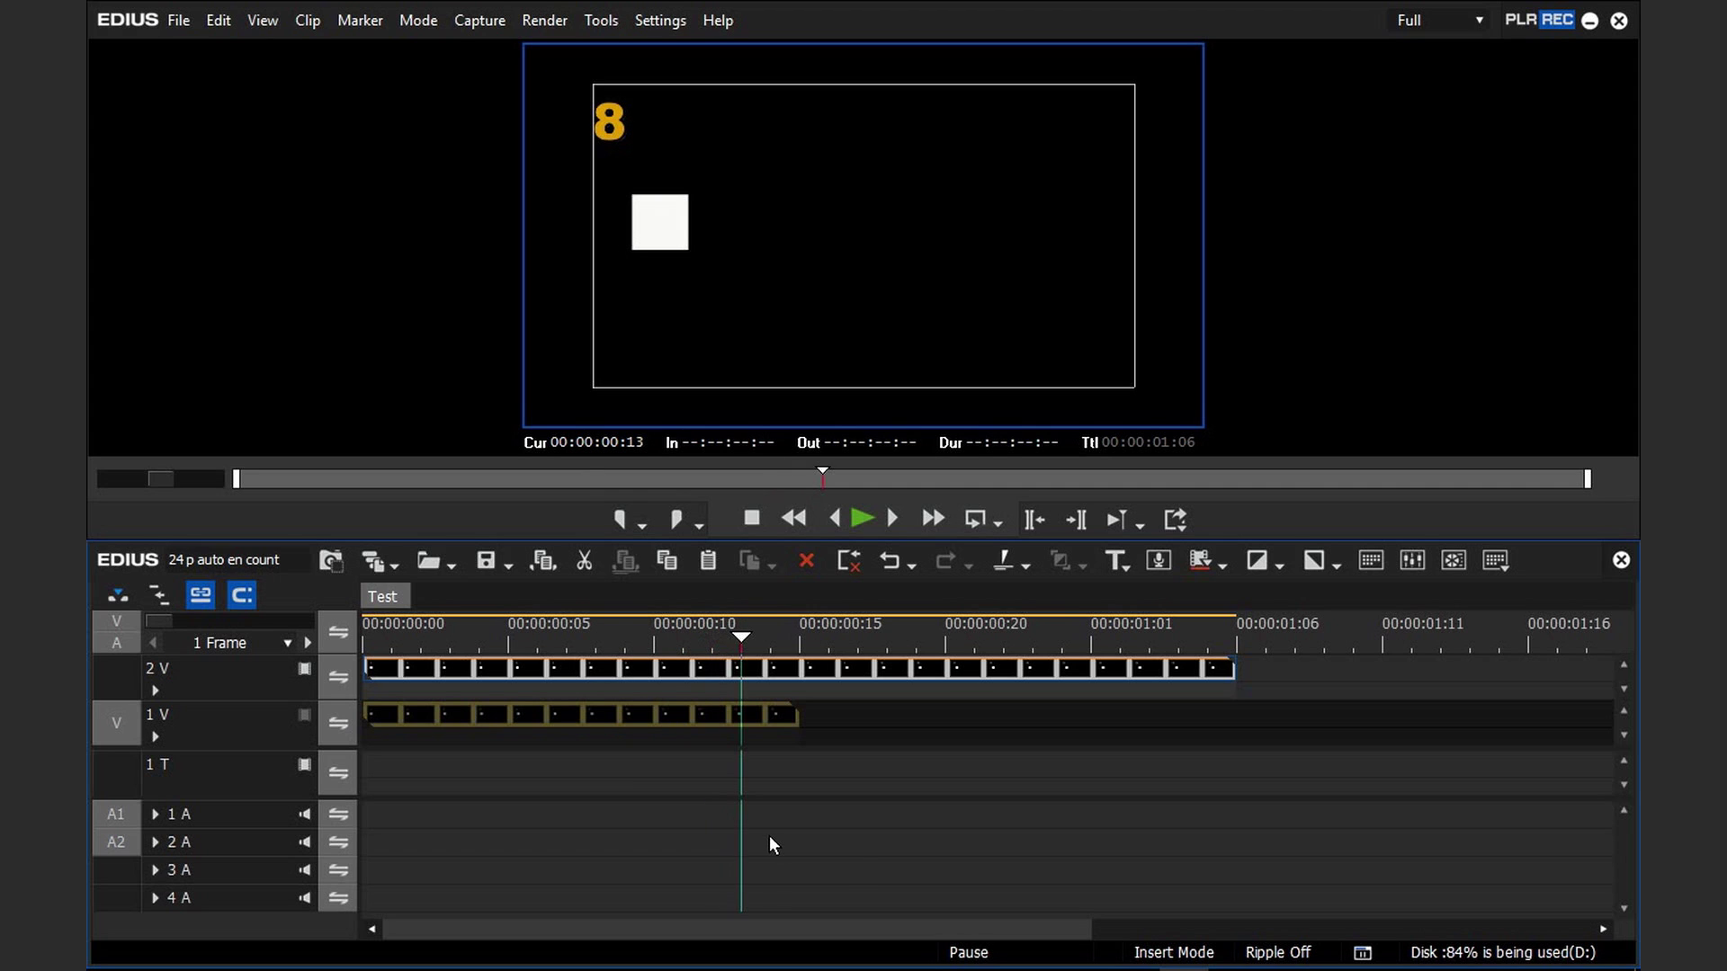
pyautogui.press('Right')
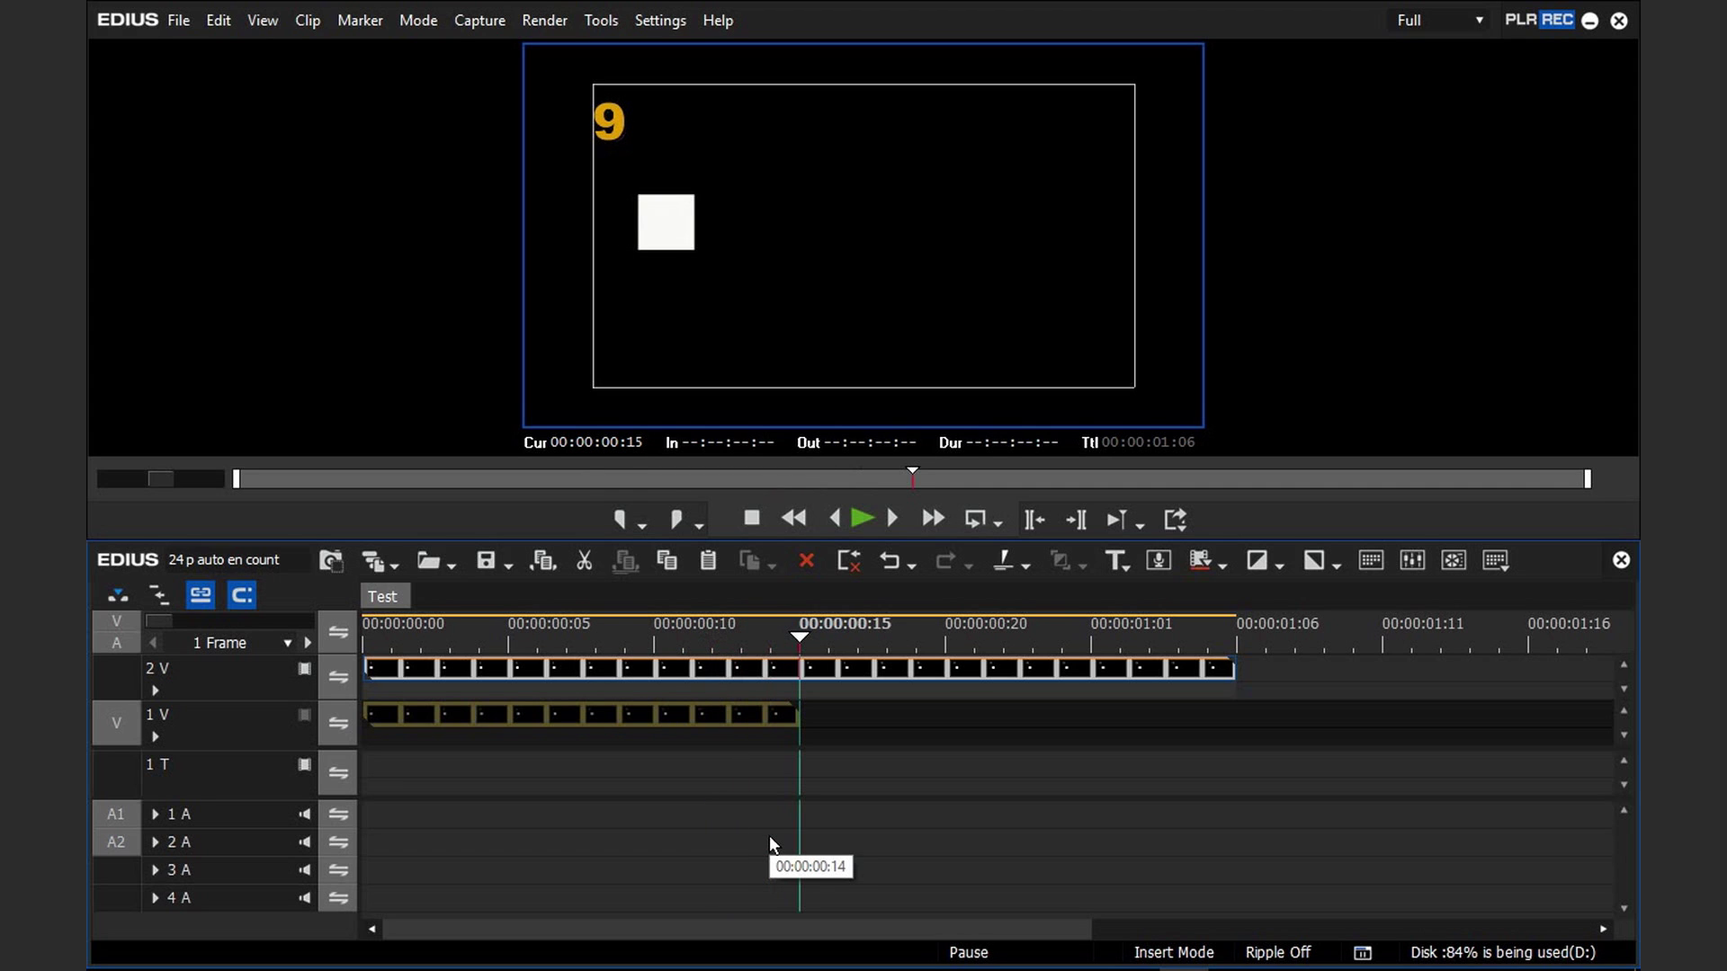
pyautogui.press('Right')
pyautogui.press('Right')
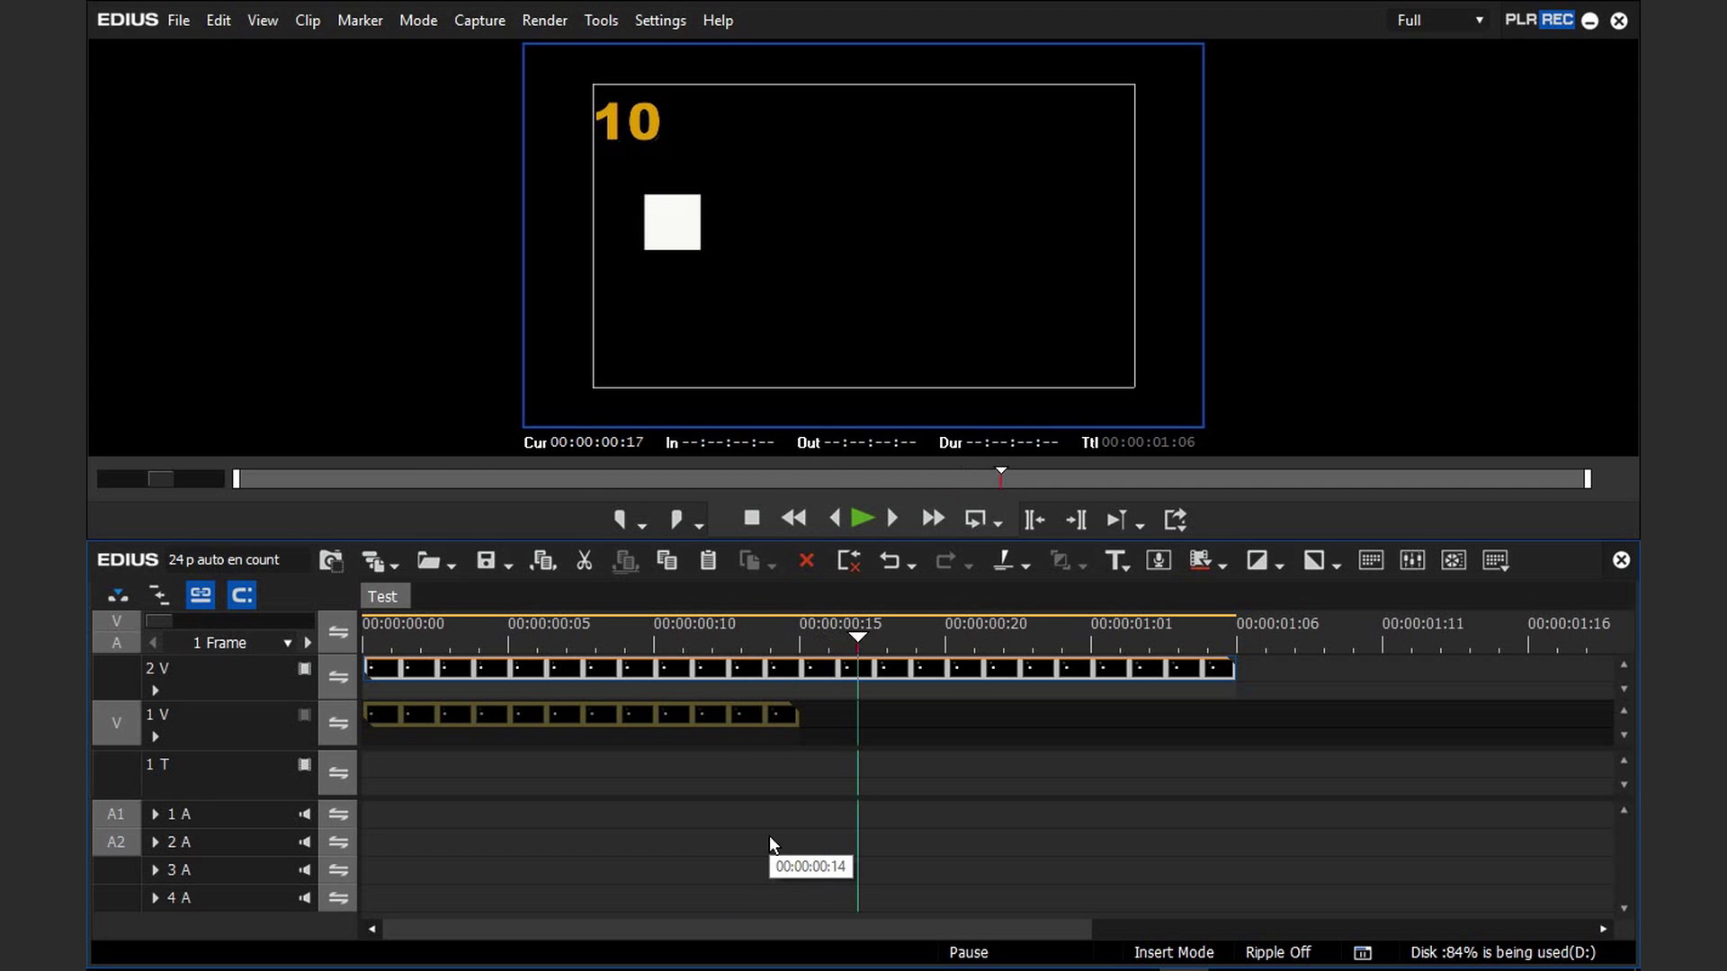
pyautogui.press('Right')
pyautogui.press('Right')
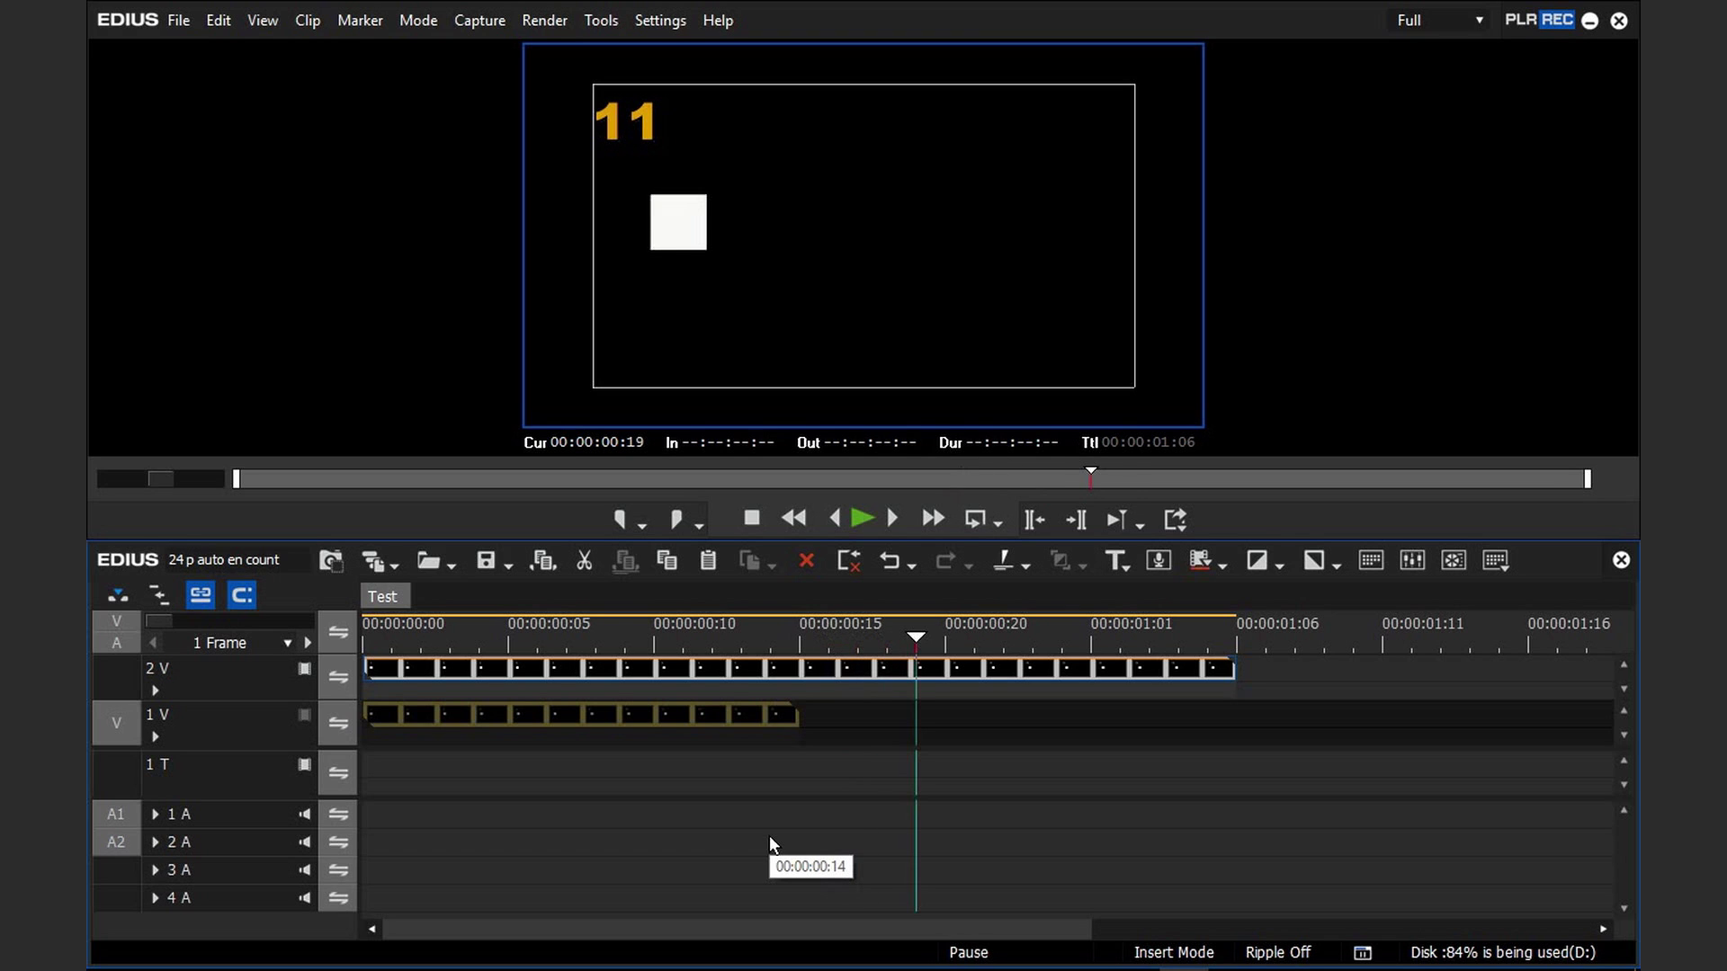
pyautogui.press('Right')
pyautogui.press('Right')
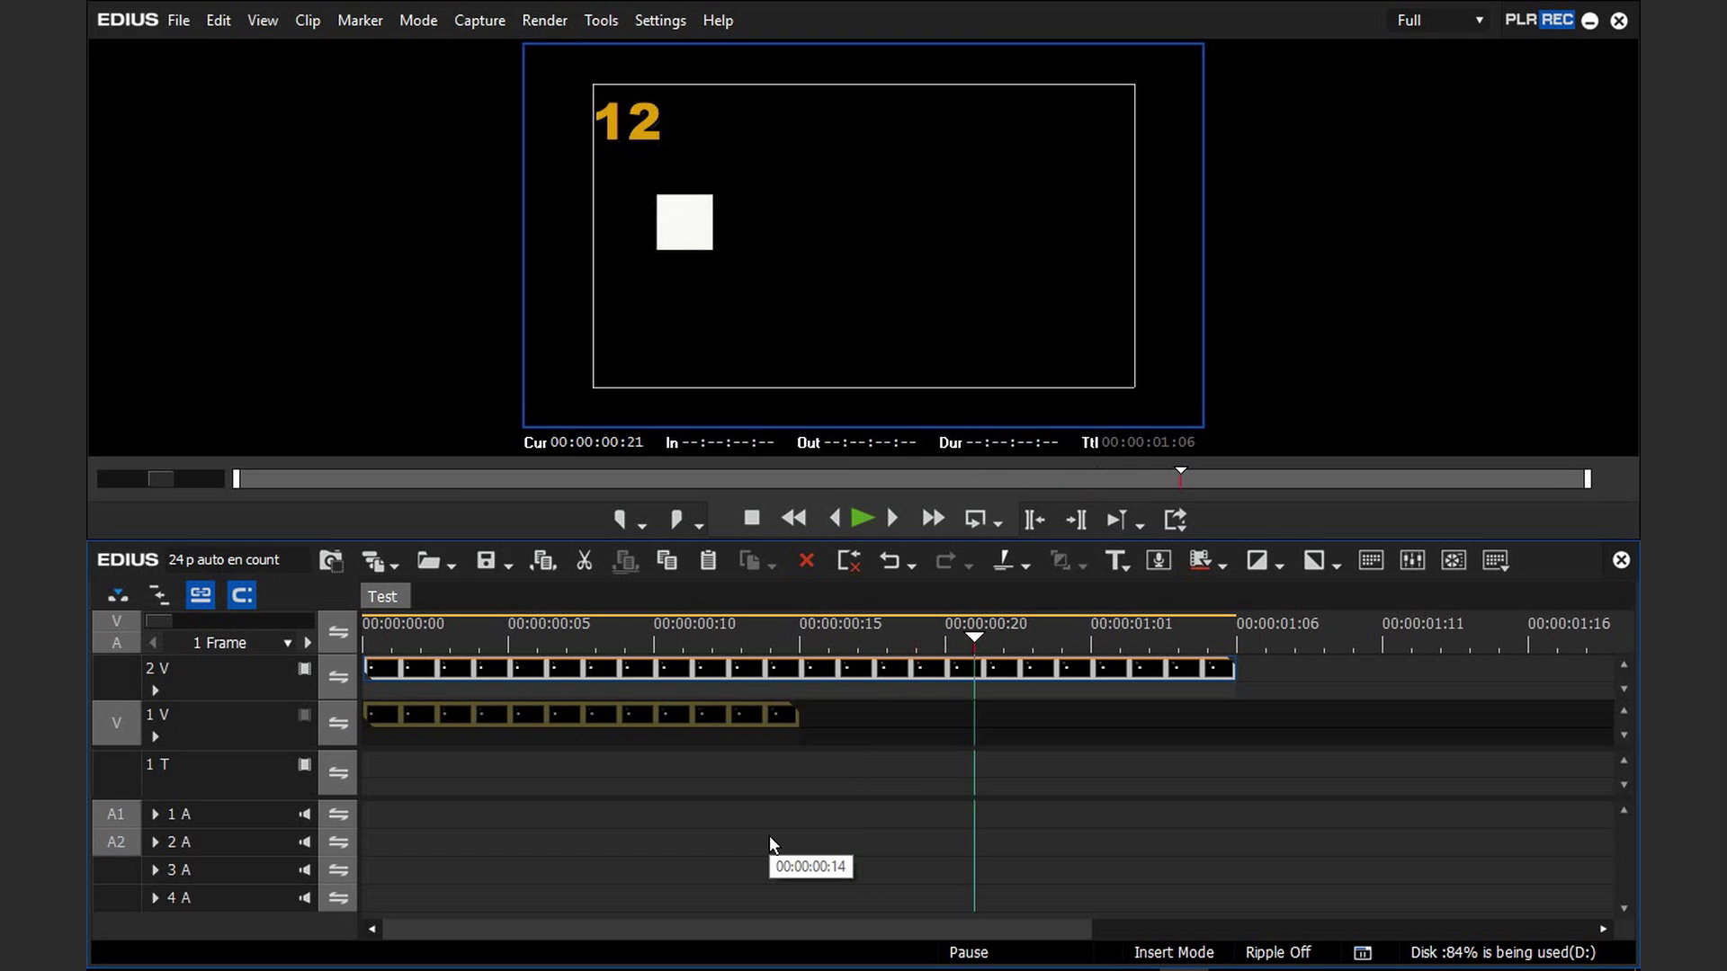
pyautogui.press('Right')
pyautogui.press('Right')
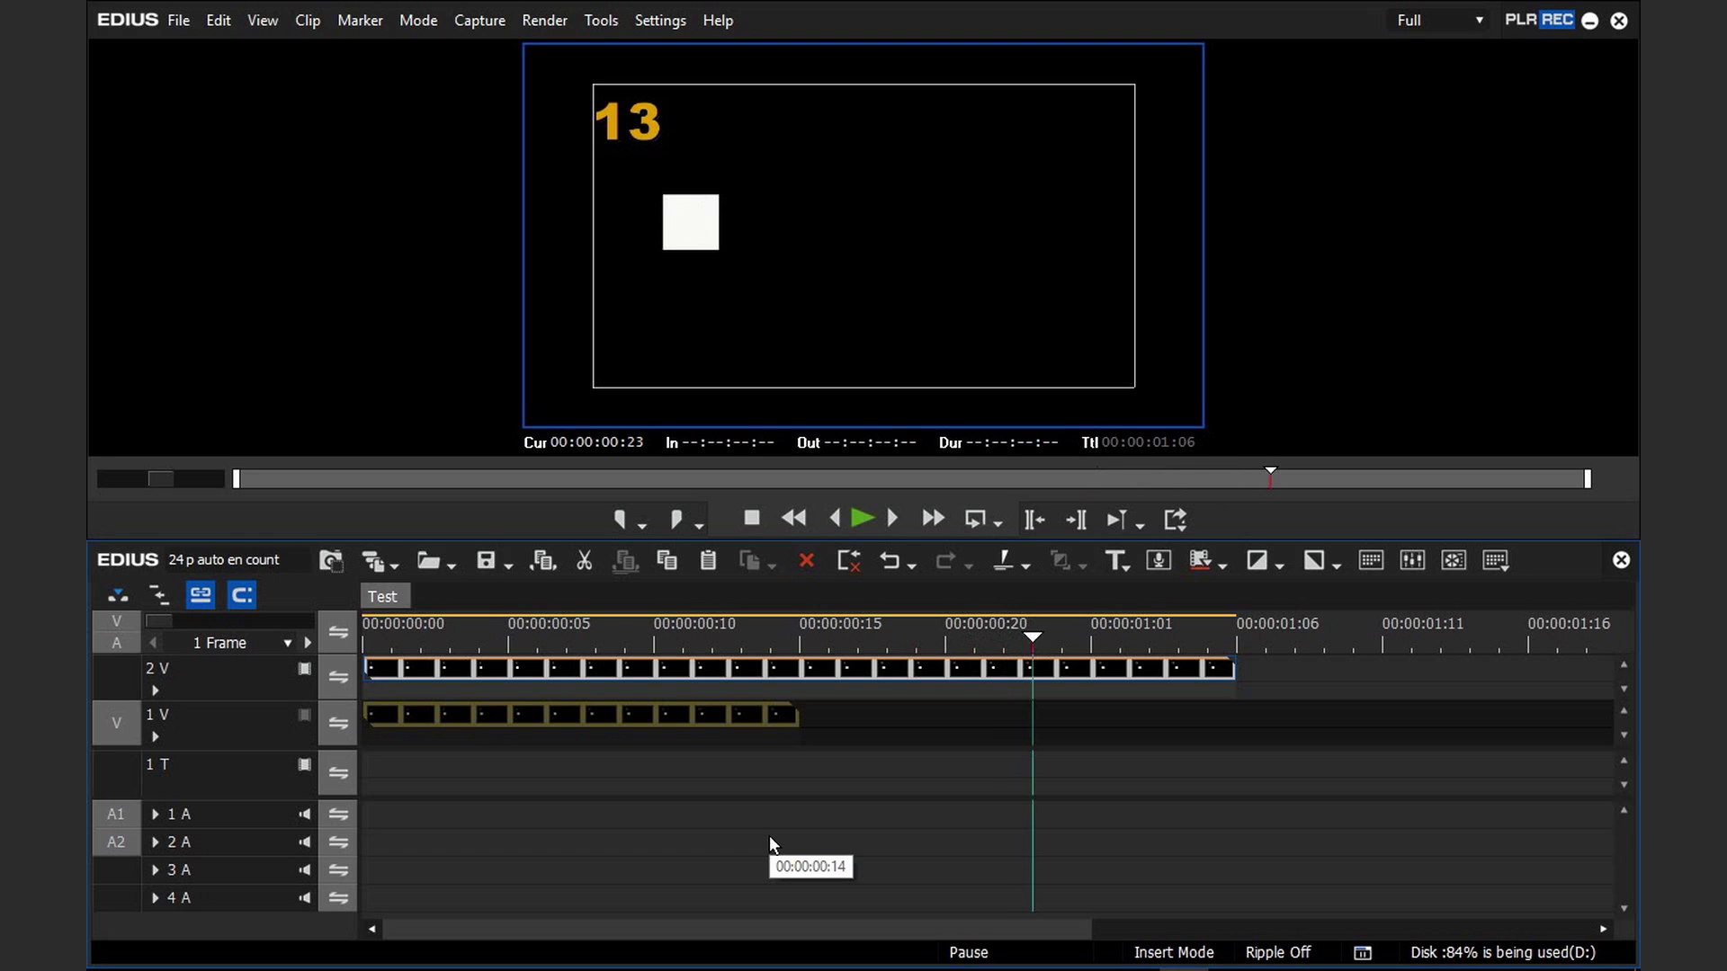
pyautogui.press('Right')
pyautogui.press('Right')
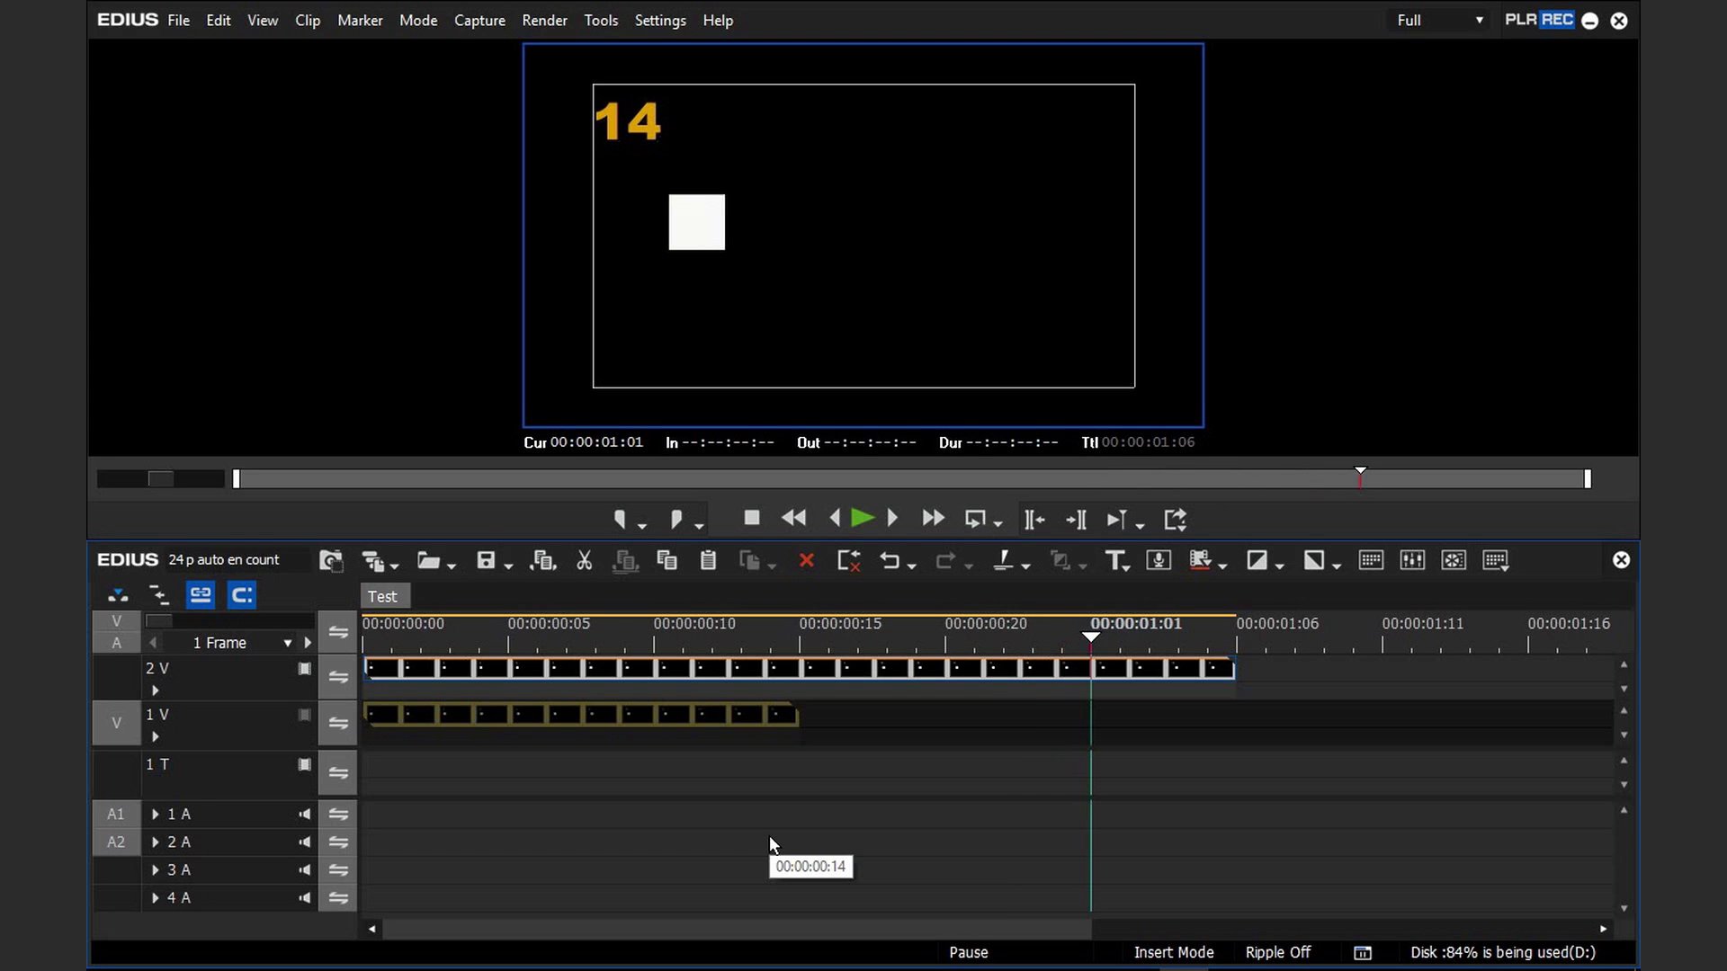
pyautogui.press('Right')
pyautogui.press('Right')
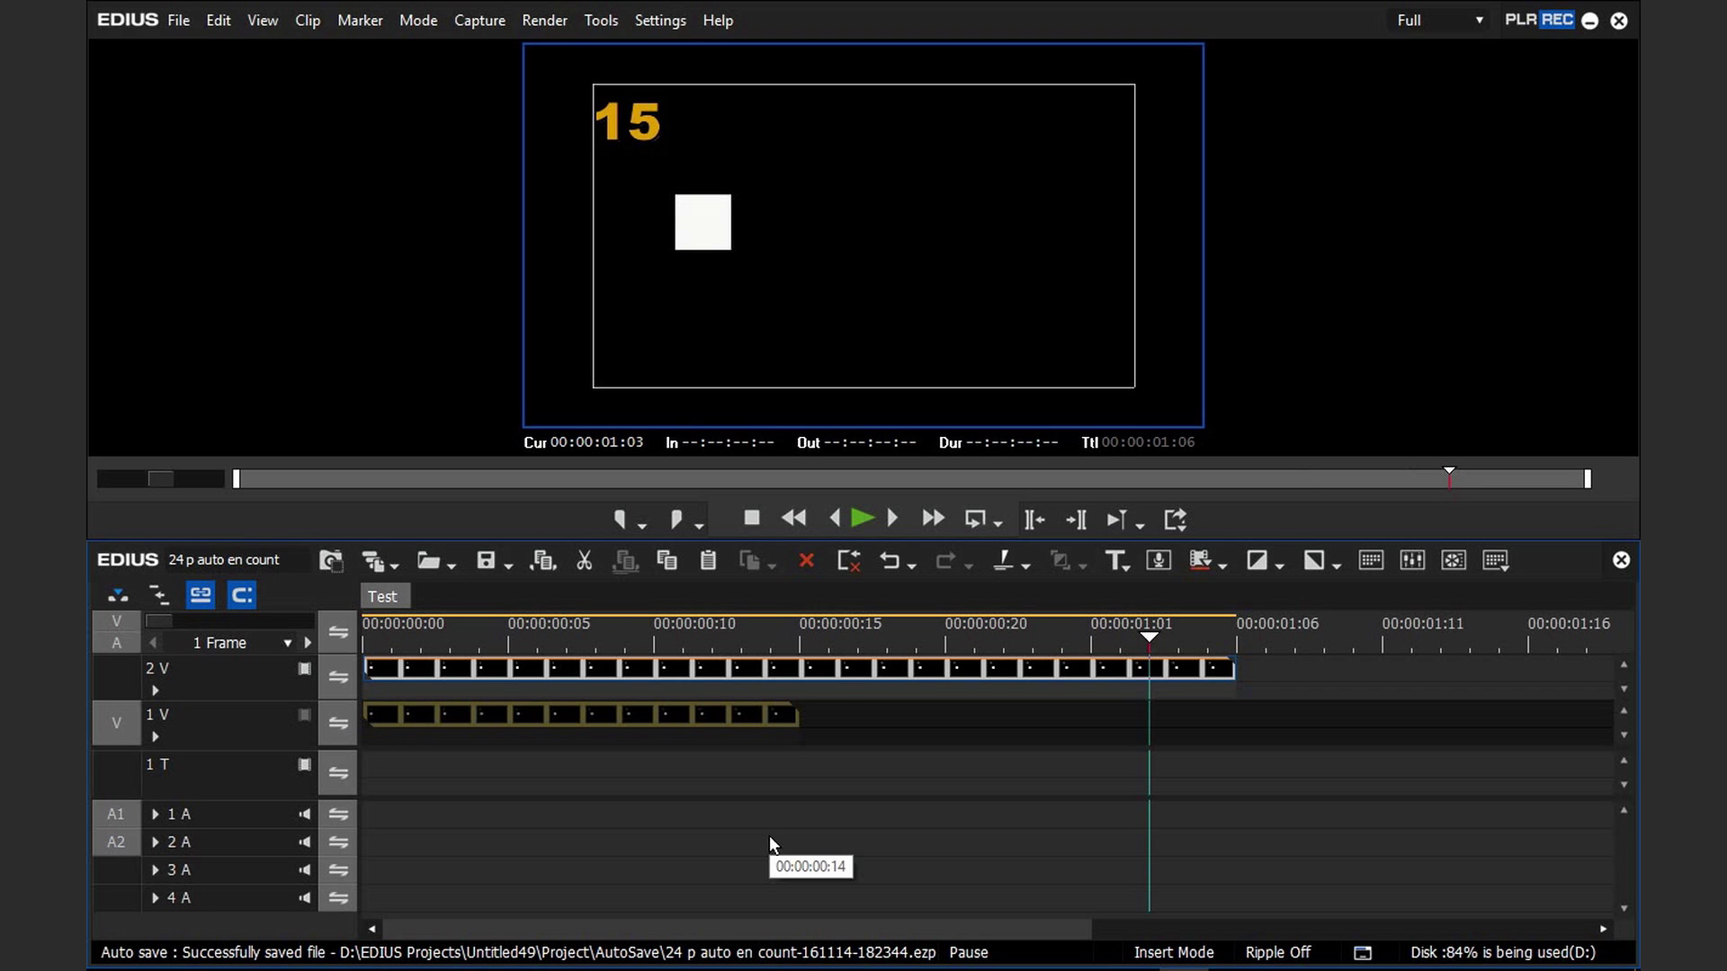
# - Change the 2V clip's interpolation method to Frame blending and return the playhead to the start of the timeline
pyautogui.hotkey('alt', 'e')
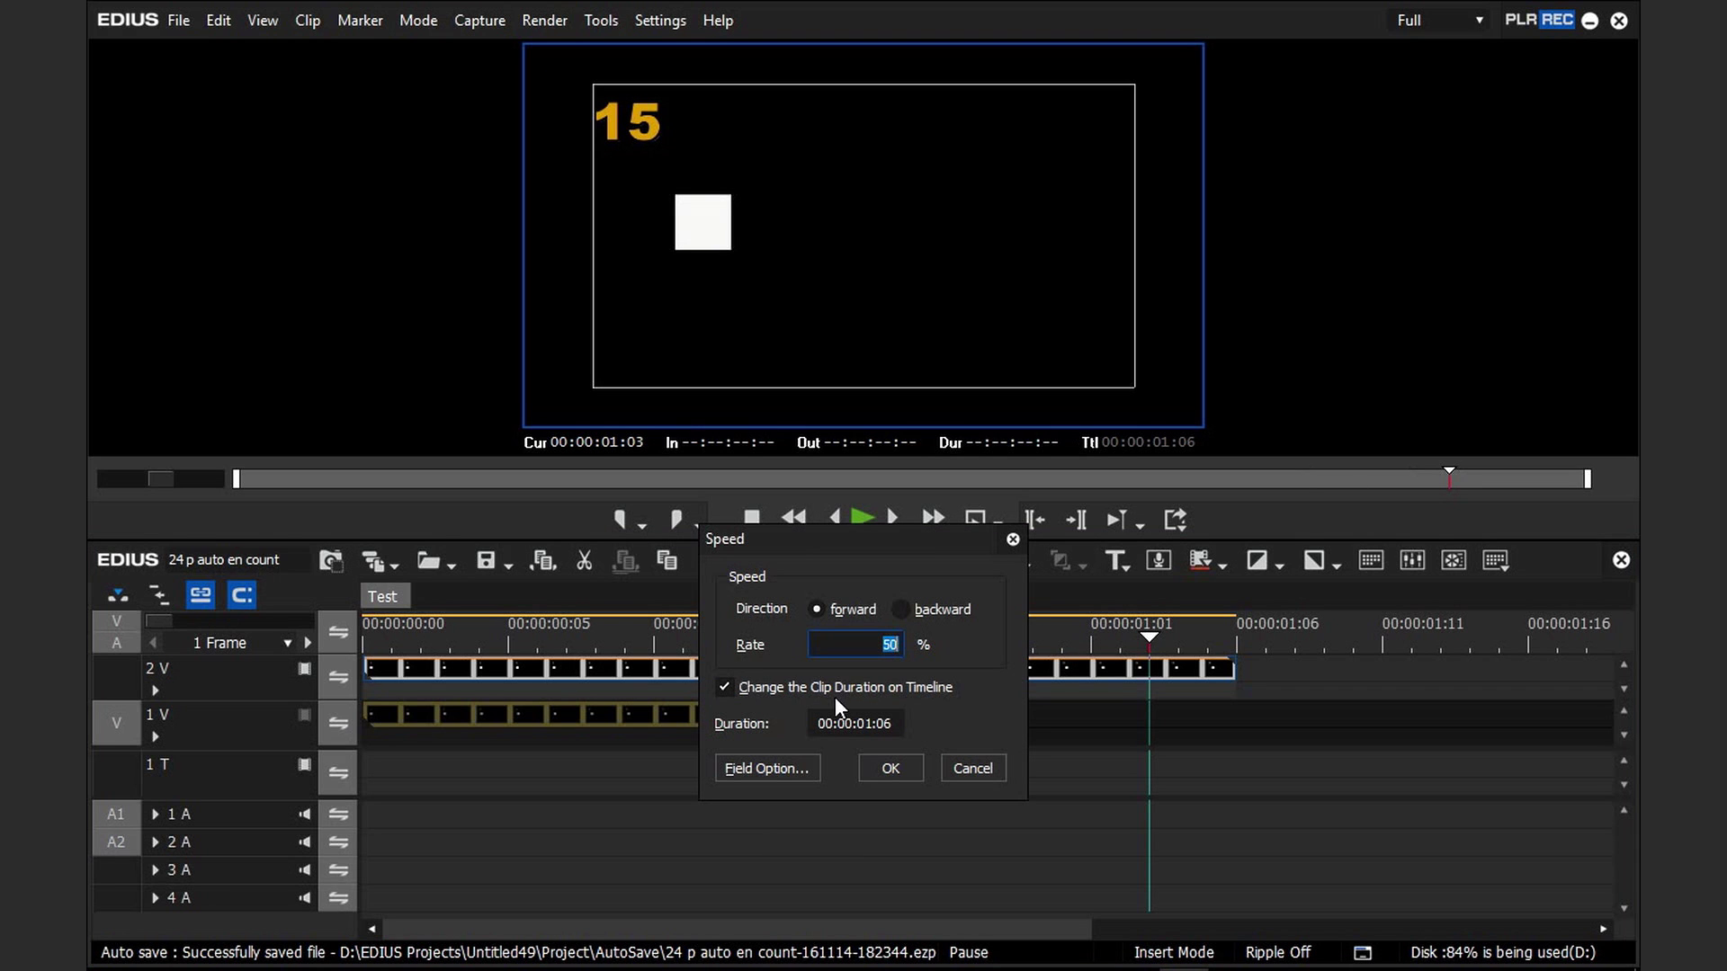
pyautogui.click(796, 769)
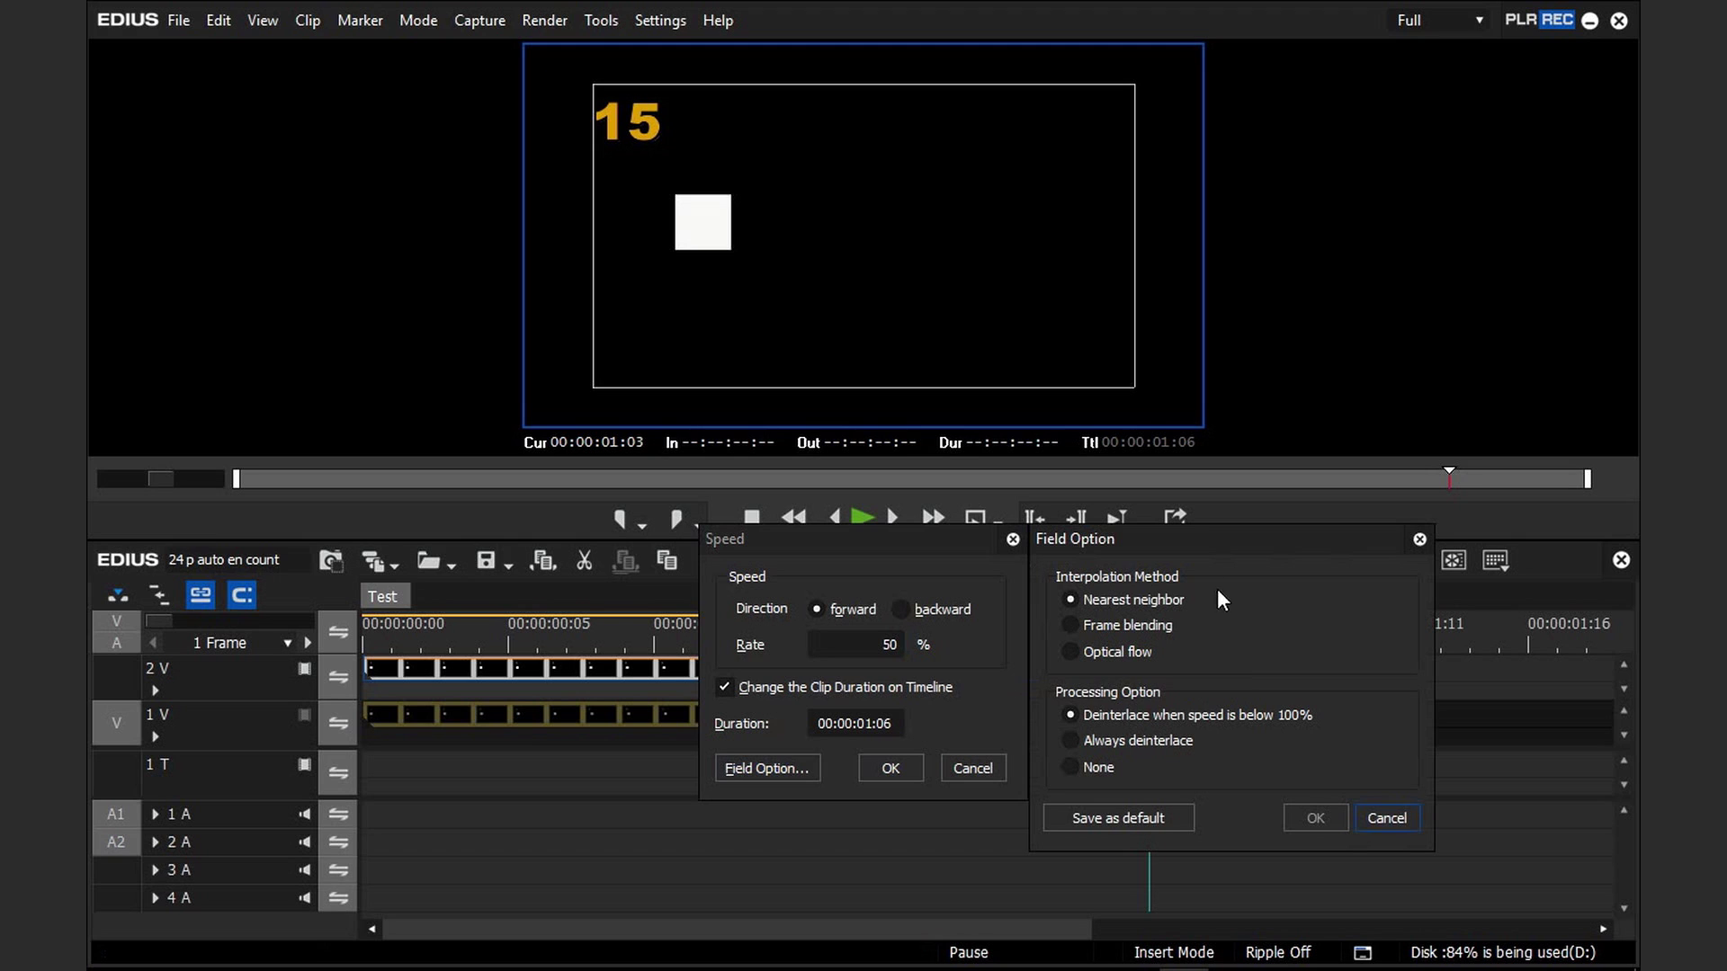
pyautogui.click(1163, 628)
pyautogui.click(1315, 818)
pyautogui.click(890, 769)
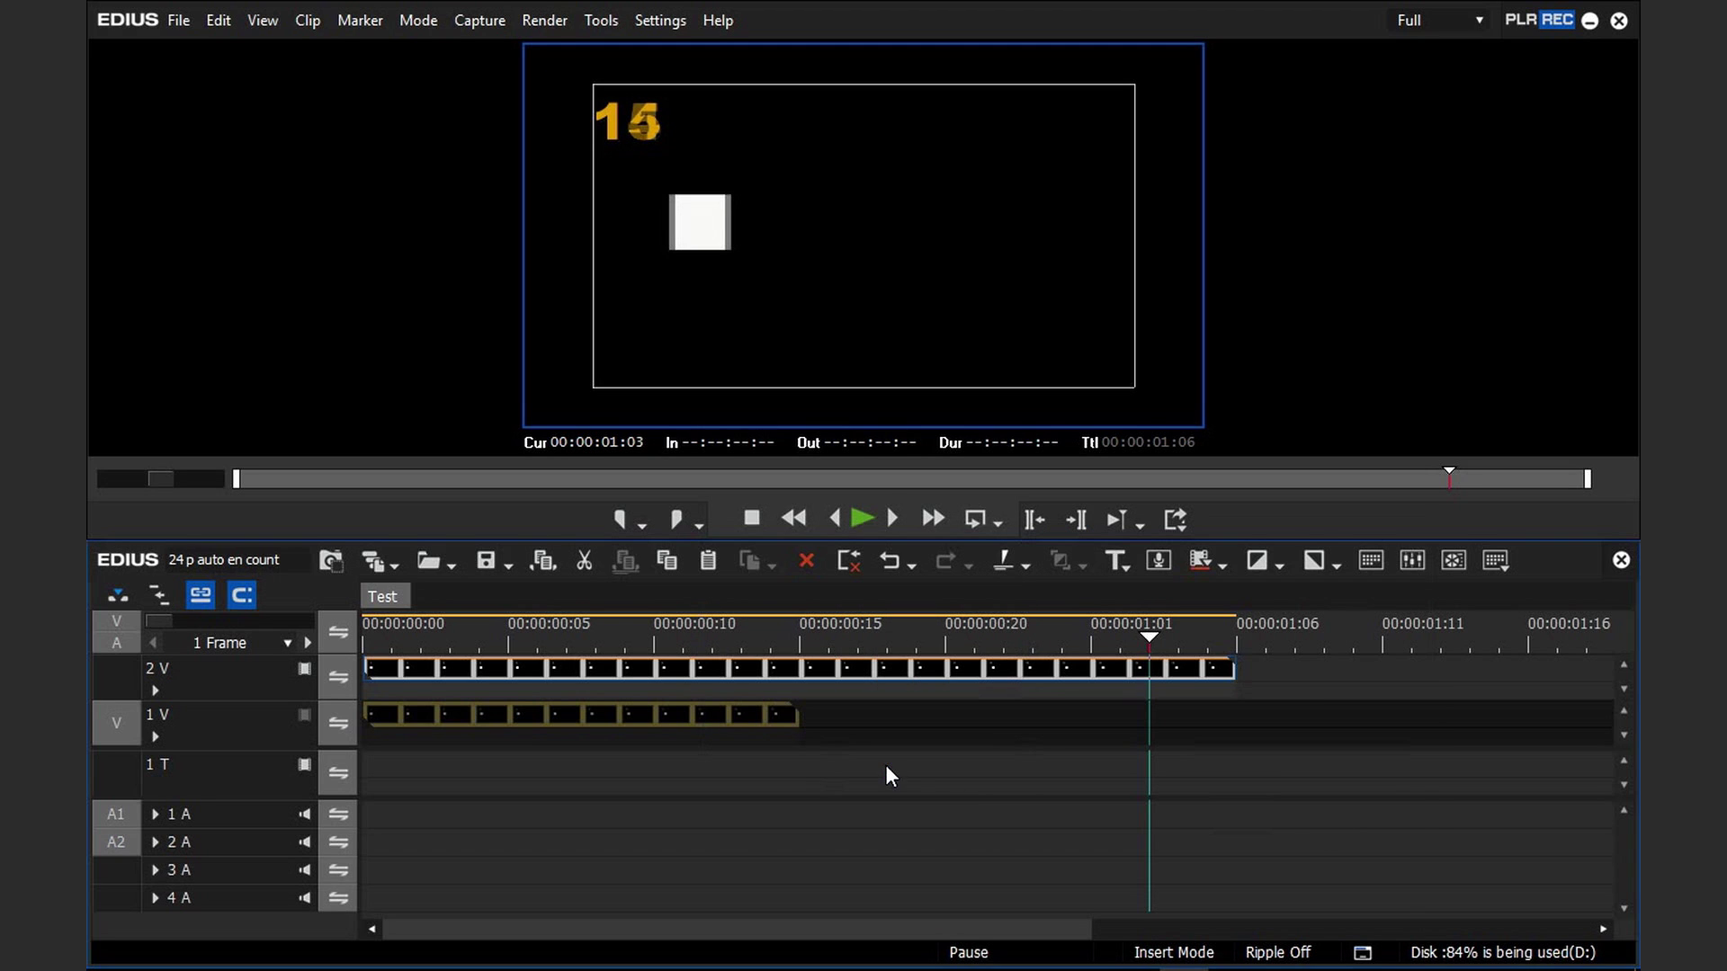
pyautogui.click(365, 639)
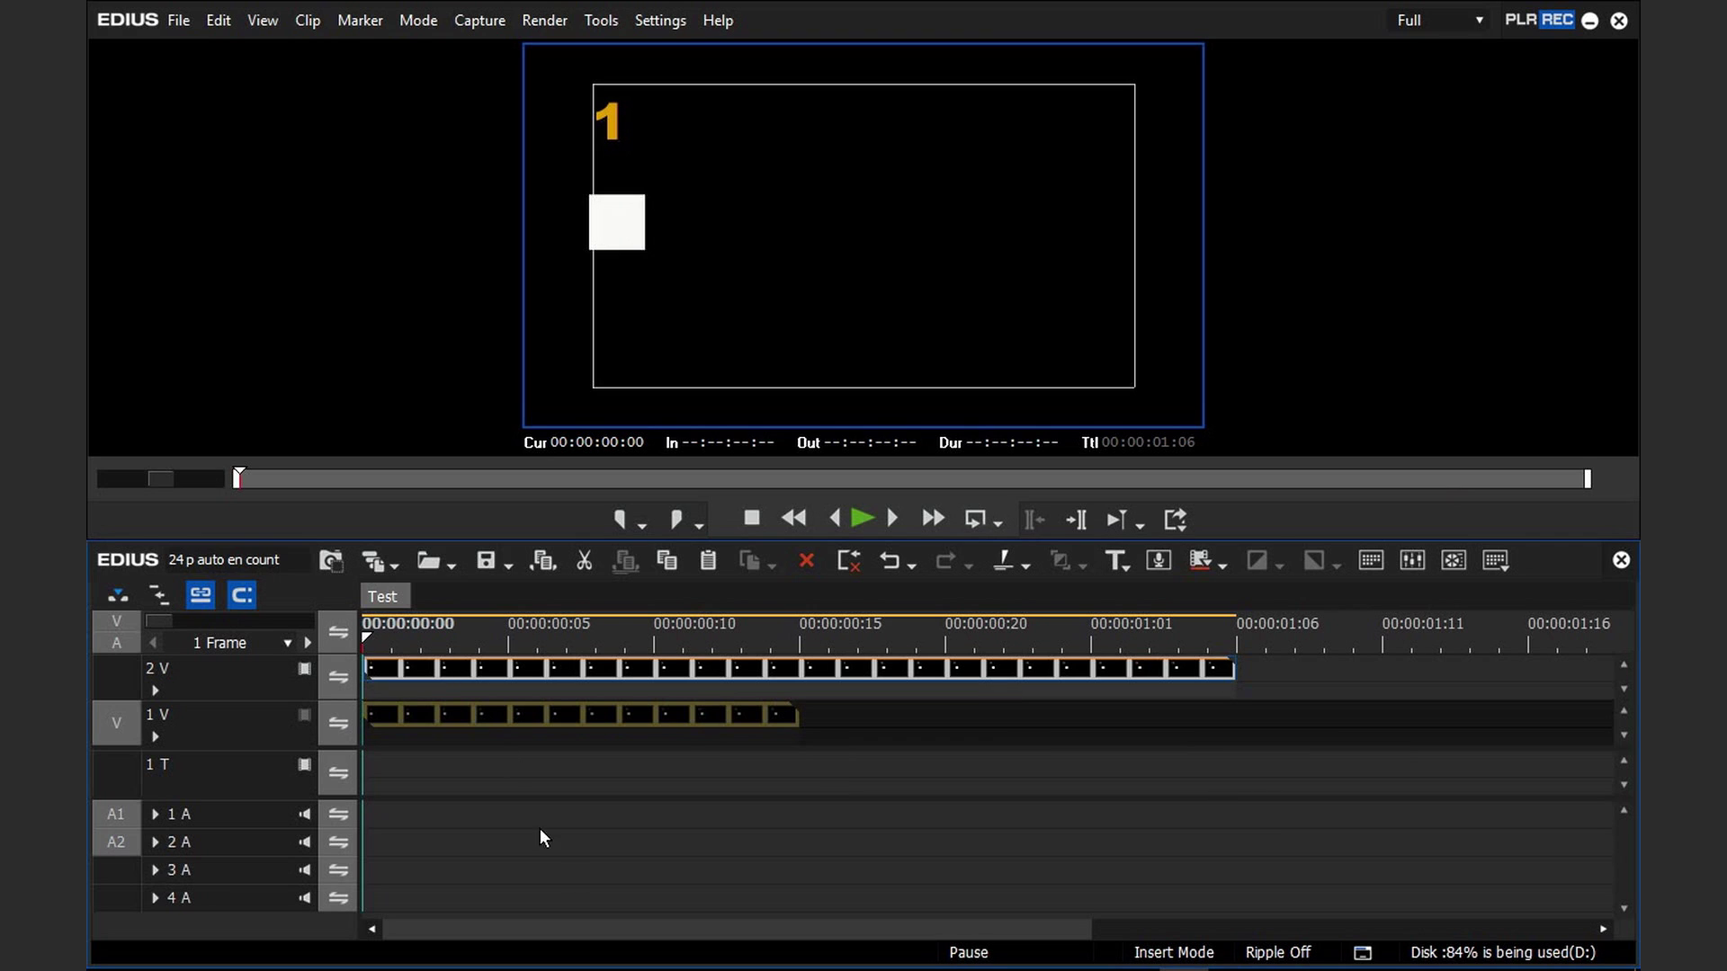
# - Step forward frame by frame through the slowed 2V clip to examine how Frame blending handles its frames
pyautogui.press('Right')
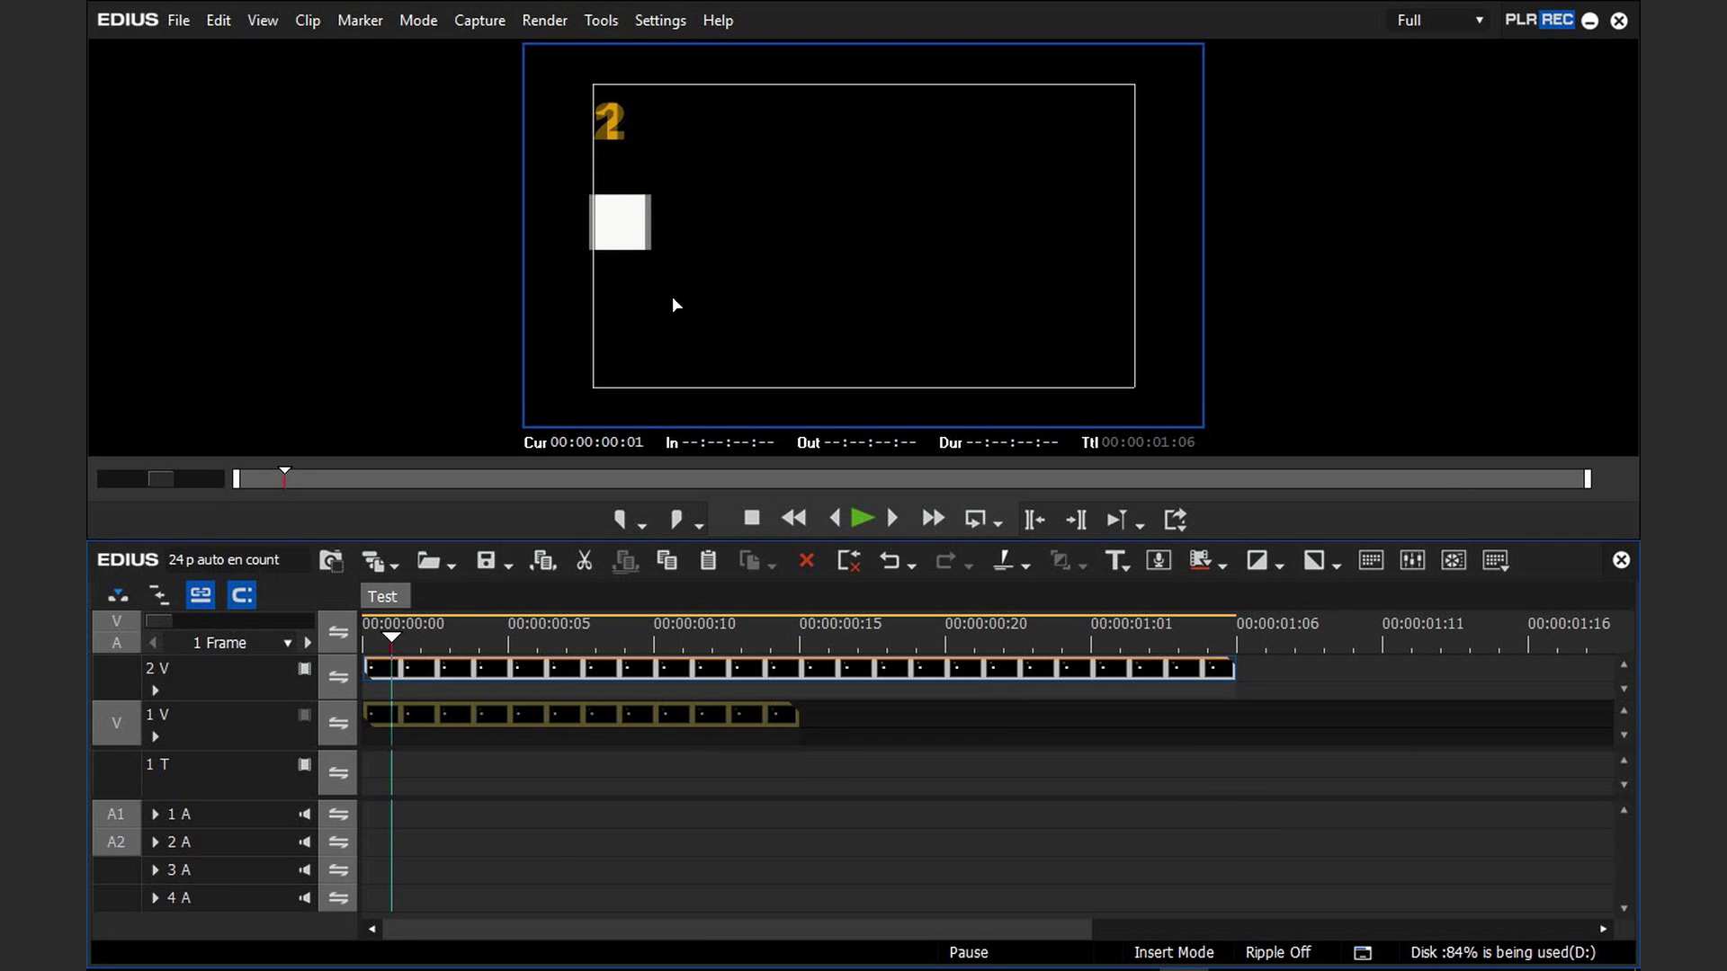
pyautogui.press('Right')
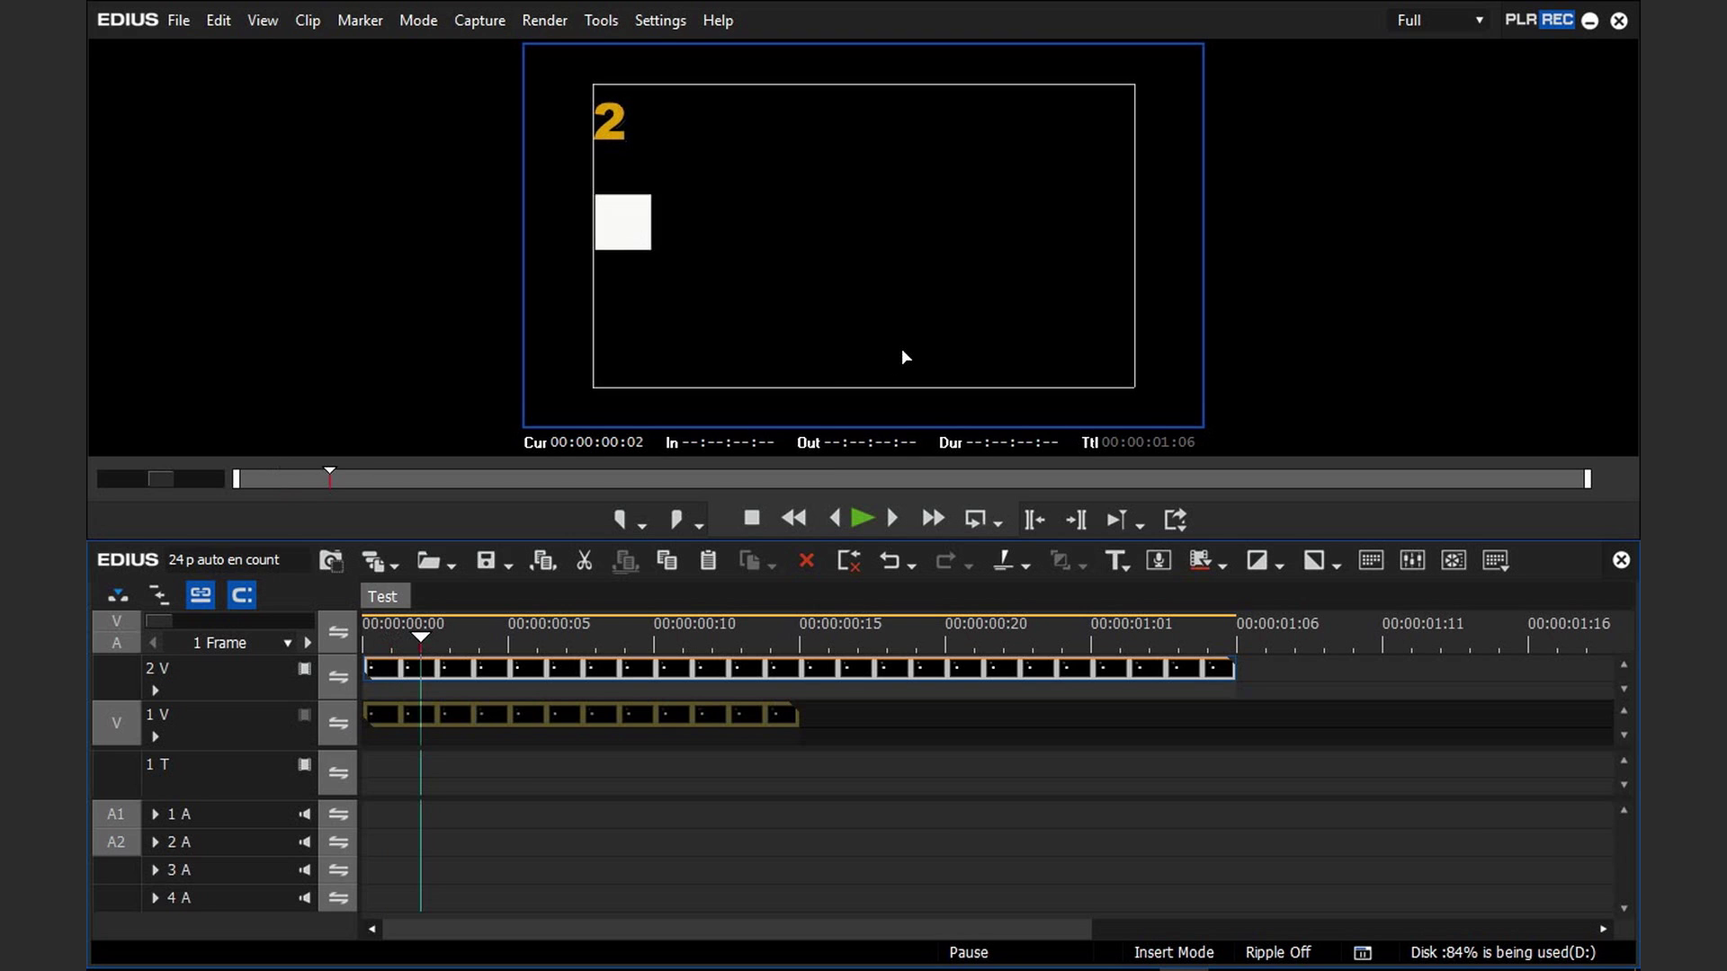
pyautogui.press('Right')
pyautogui.press('Right')
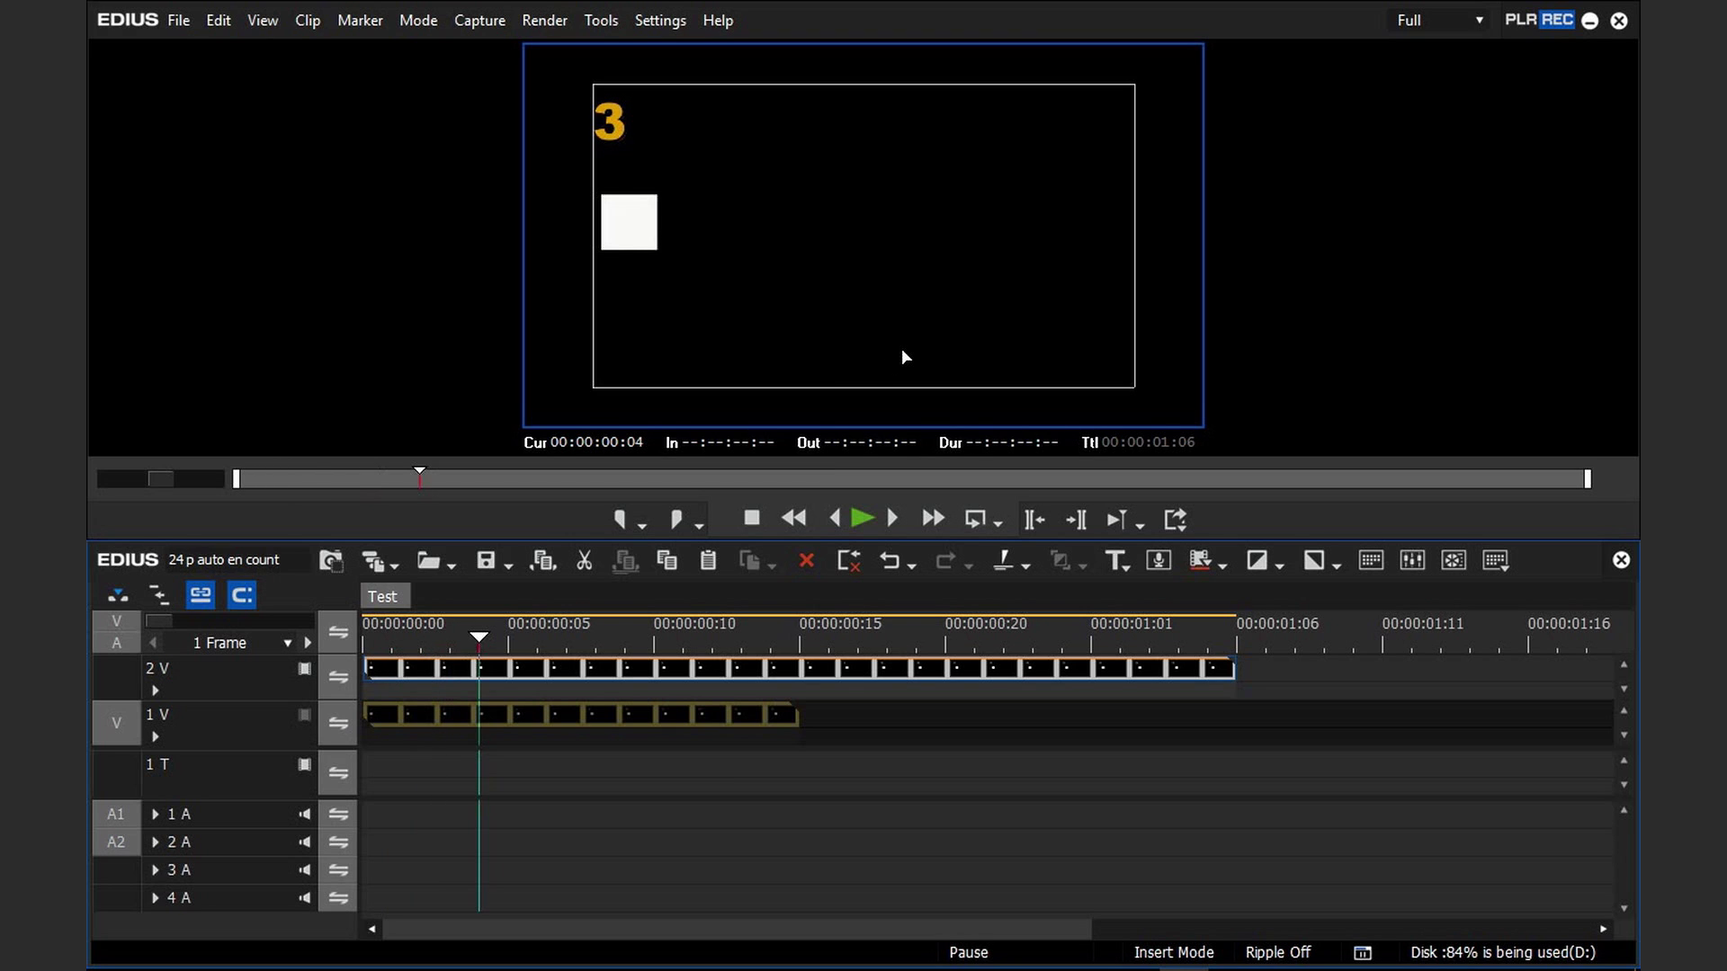
pyautogui.press('Right')
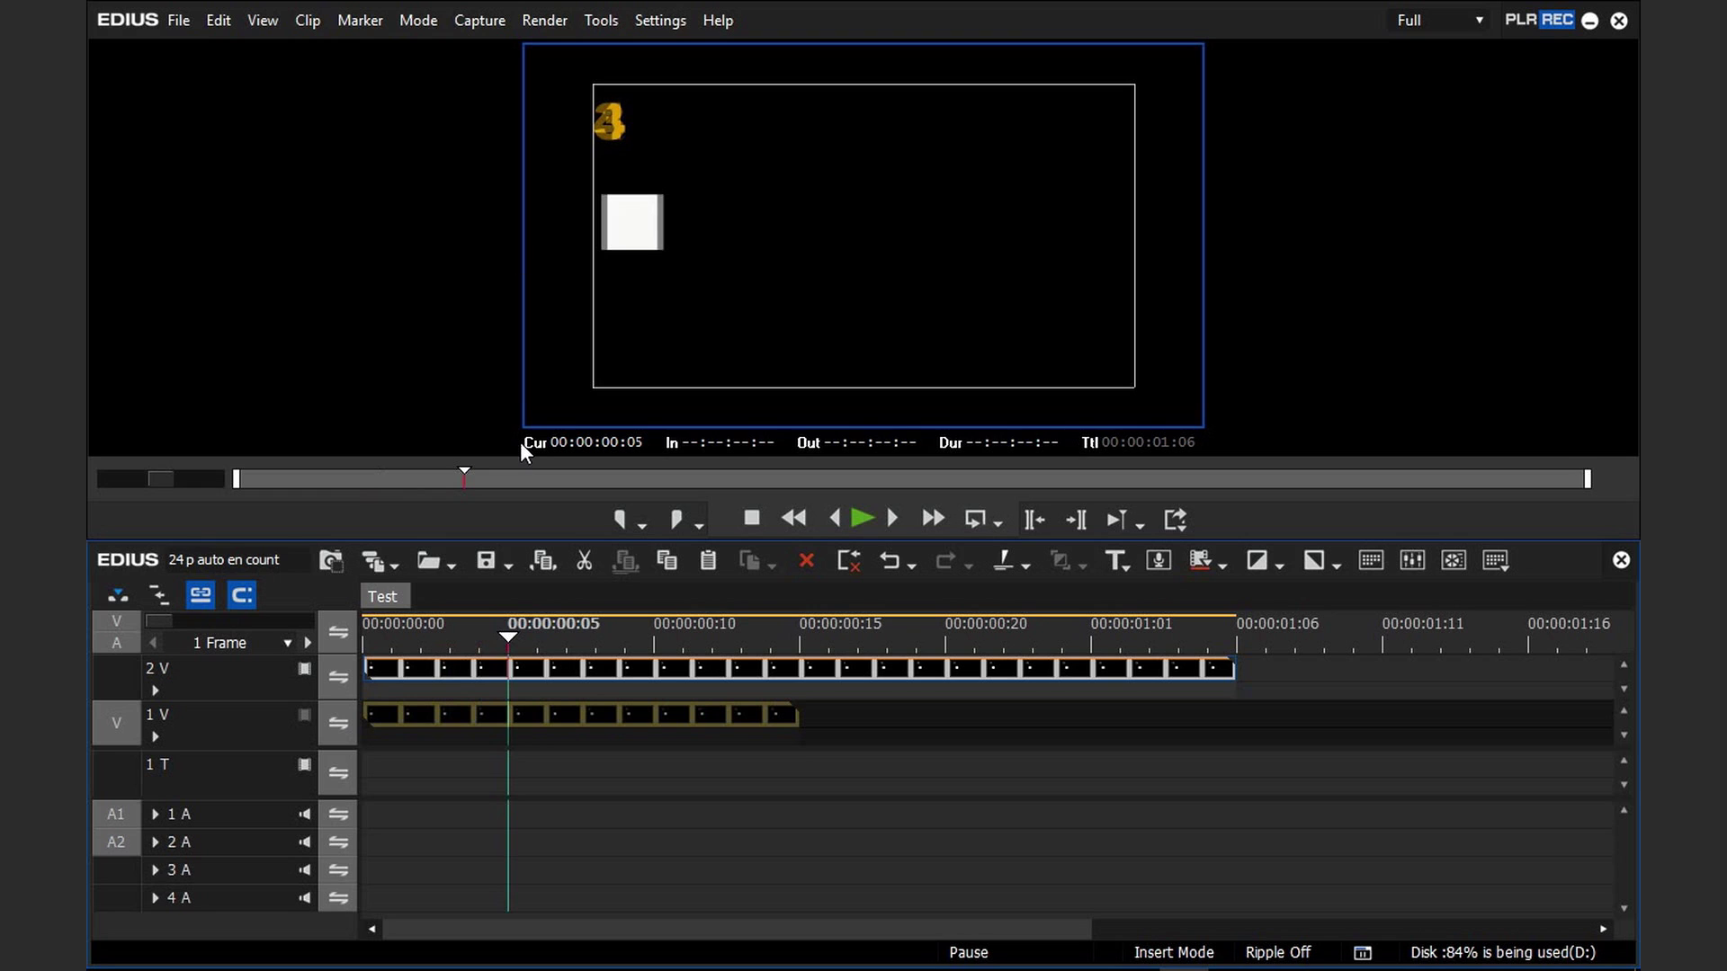
pyautogui.press('Right')
pyautogui.press('Right')
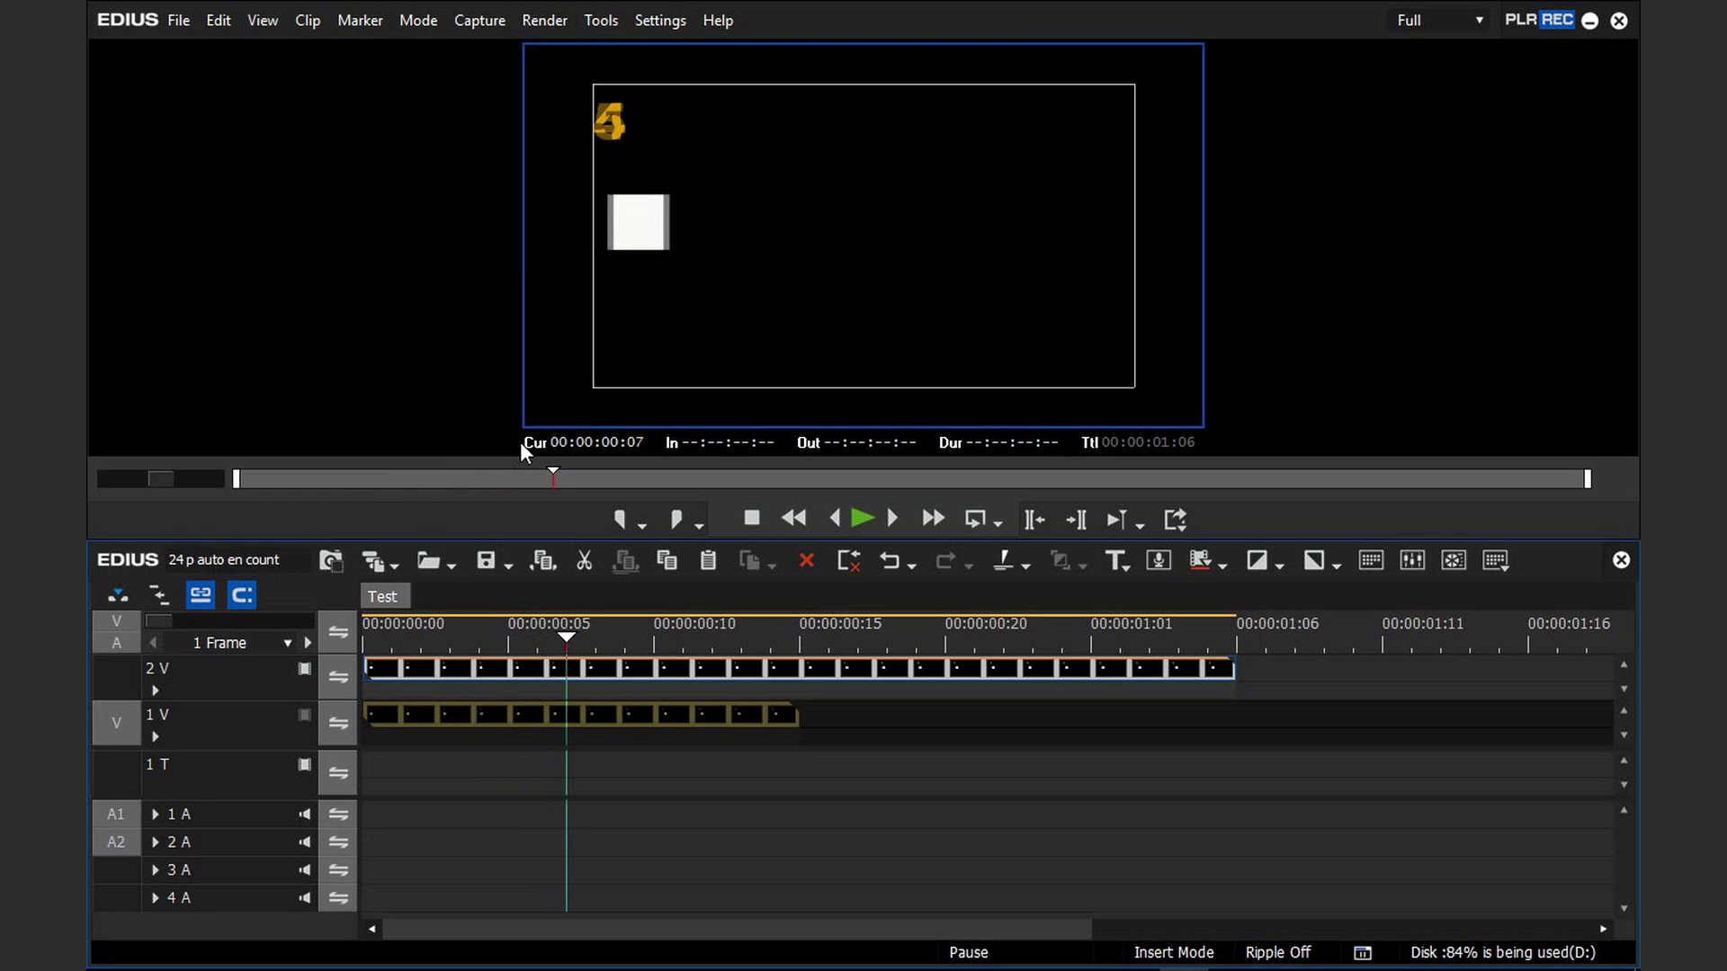
pyautogui.press('Right')
pyautogui.press('Right')
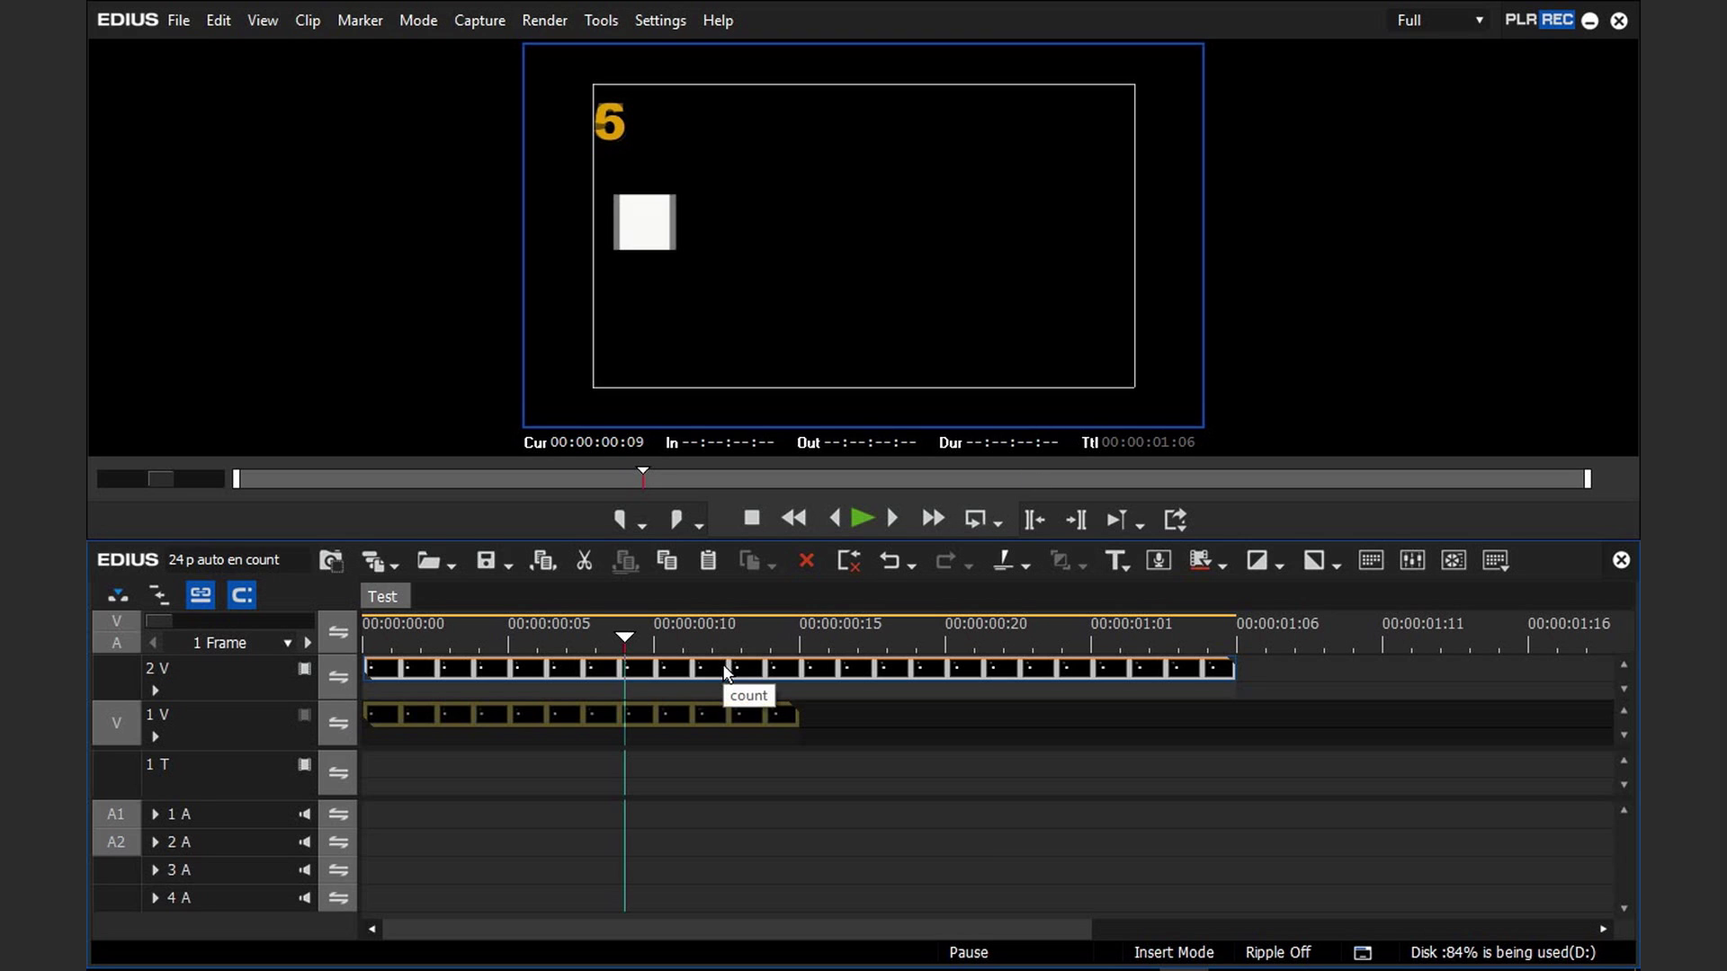
# - Change the interpolation method of the slowed count clip on track 2V to Optical flow
pyautogui.hotkey('alt', 'e')
pyautogui.click(783, 770)
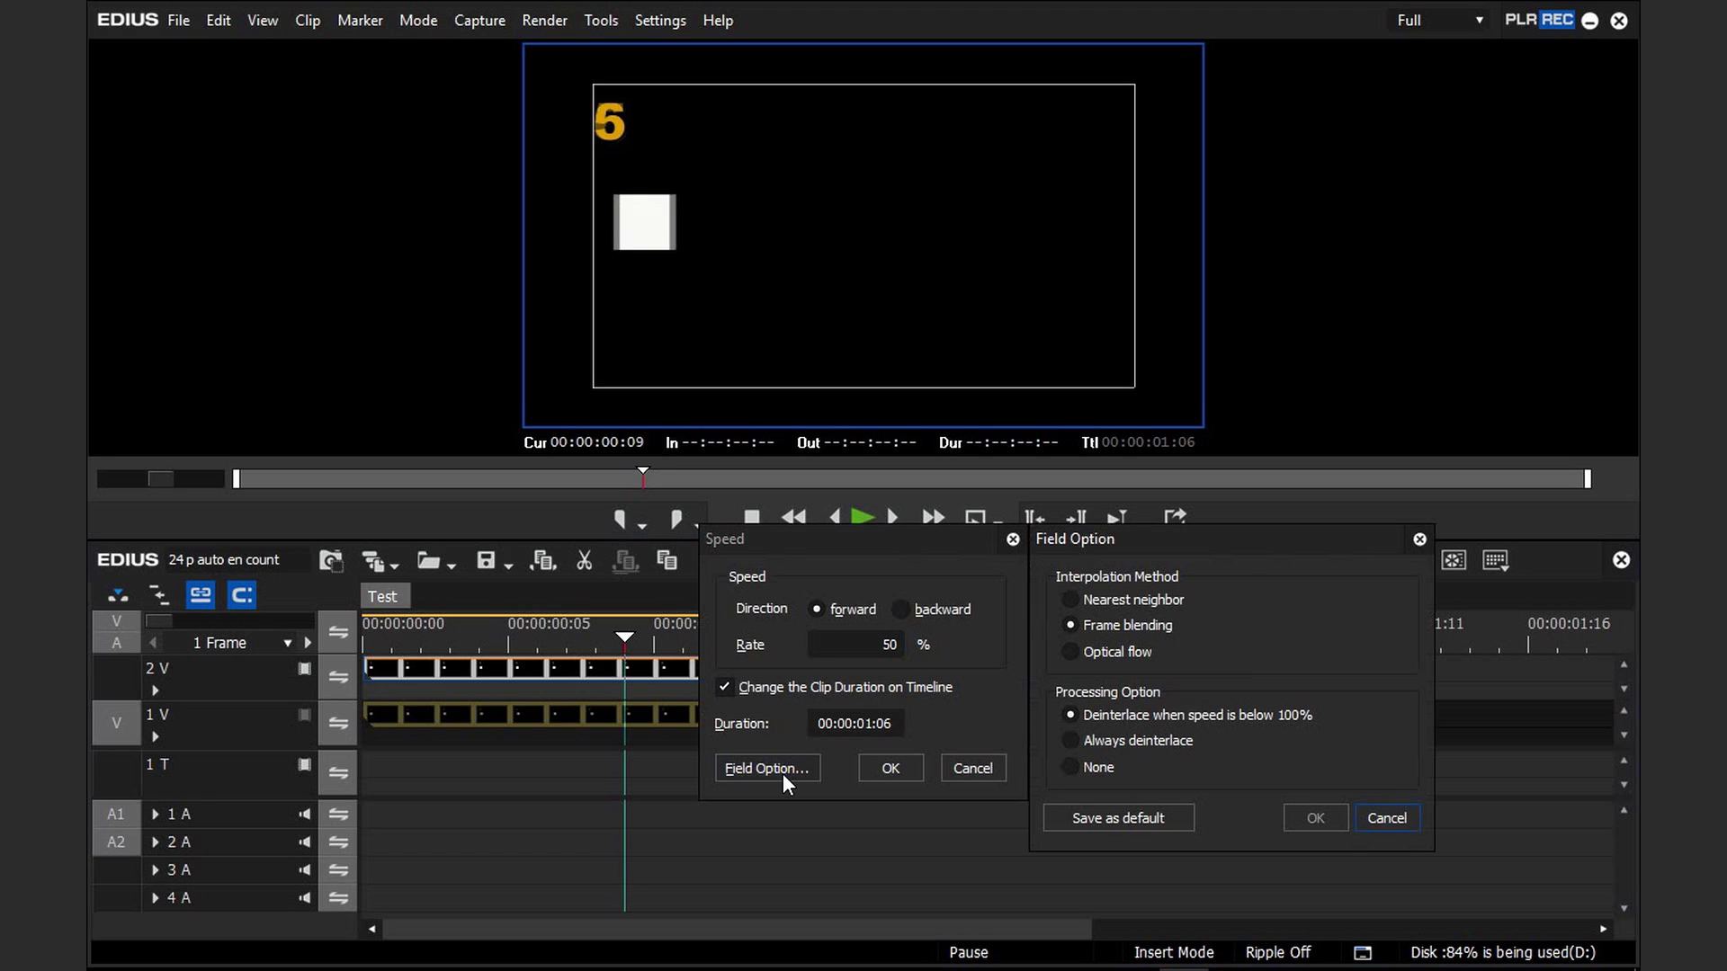
pyautogui.click(1130, 650)
pyautogui.click(1318, 815)
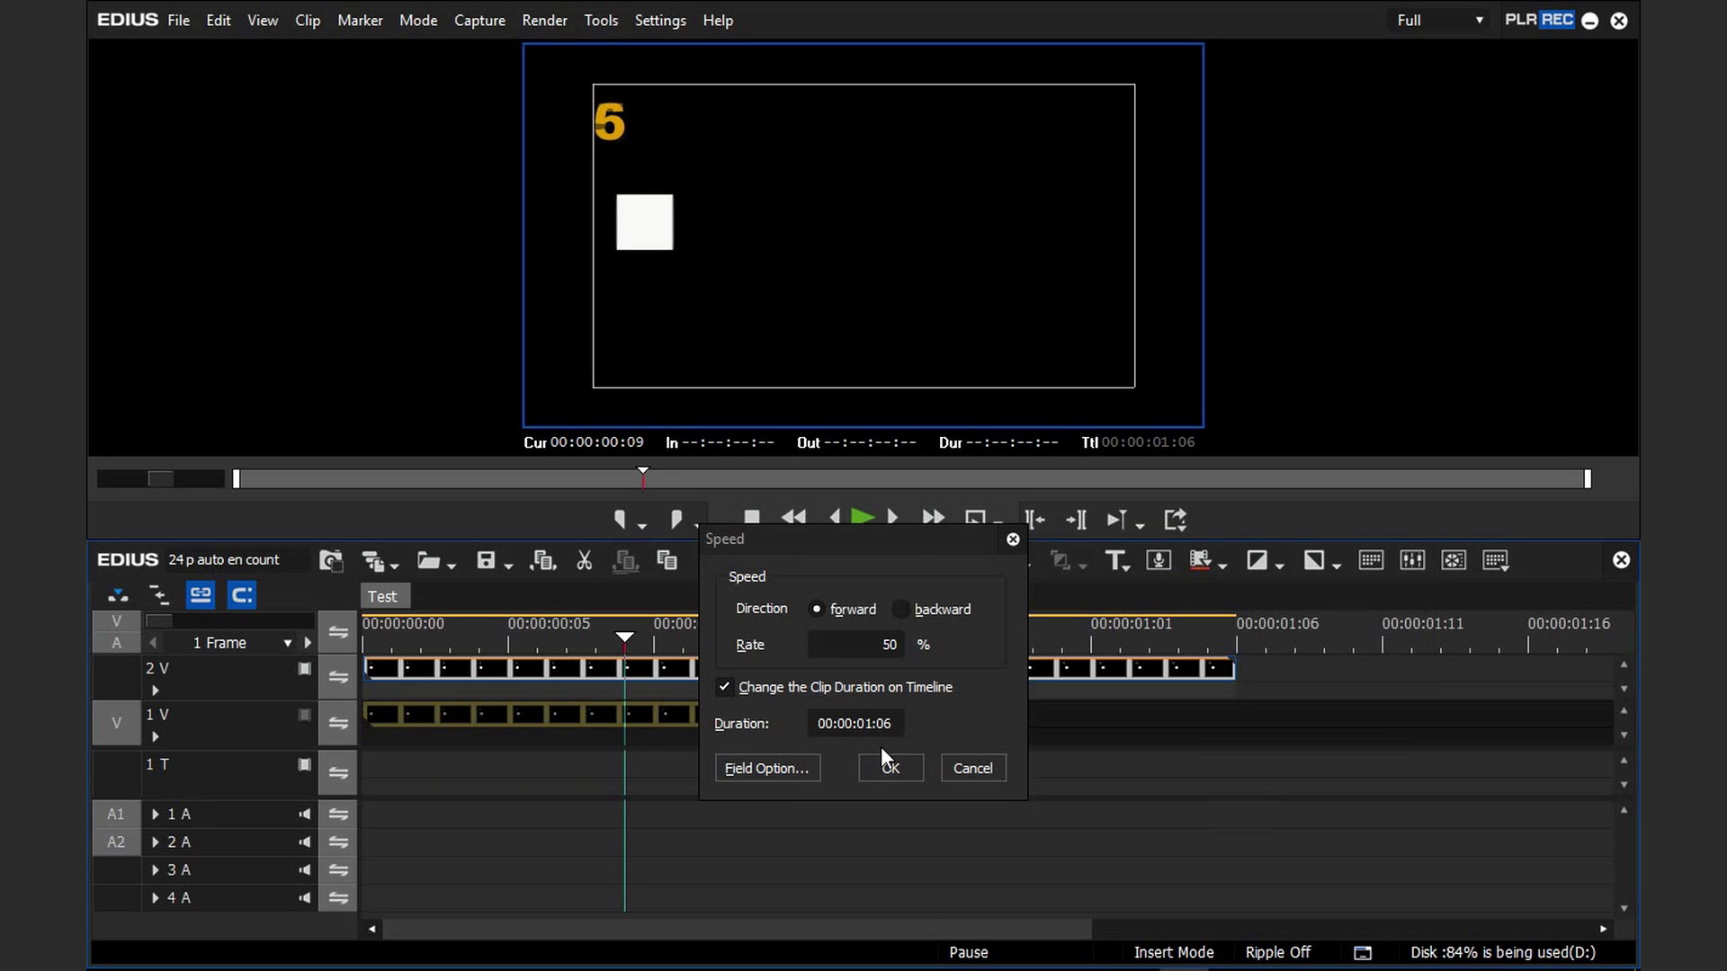
pyautogui.click(890, 767)
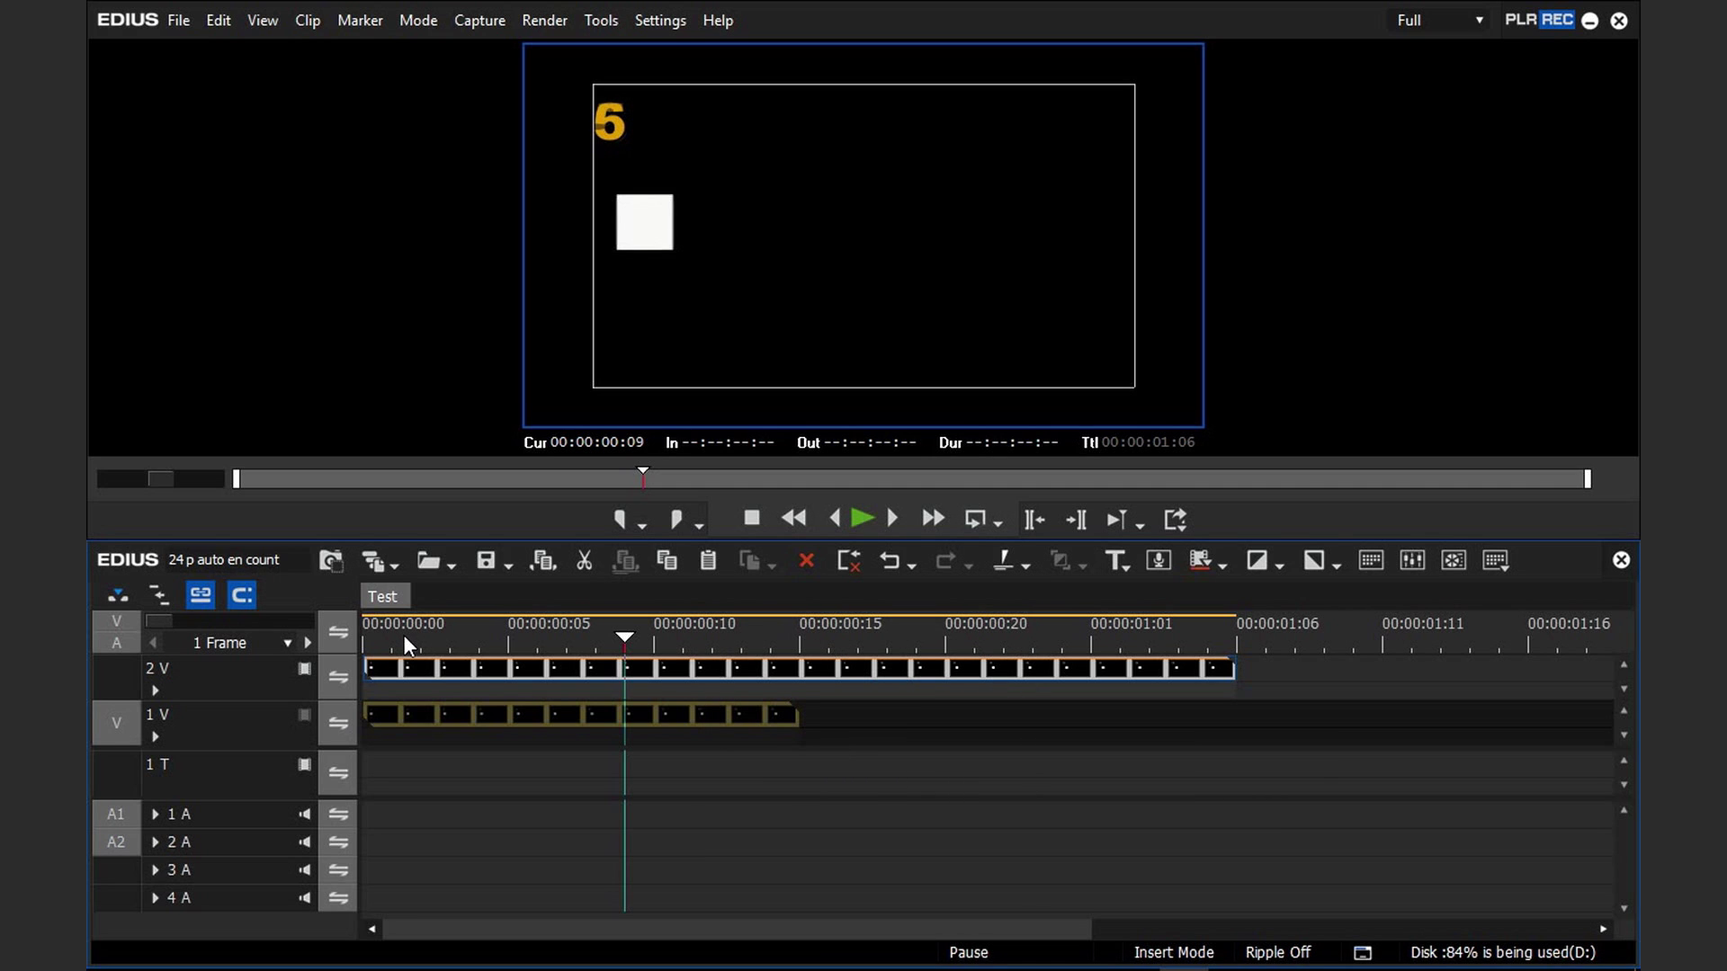
# - Step forward frame by frame through the 2V clip to examine how Optical flow builds its in-between frames
pyautogui.press('Right')
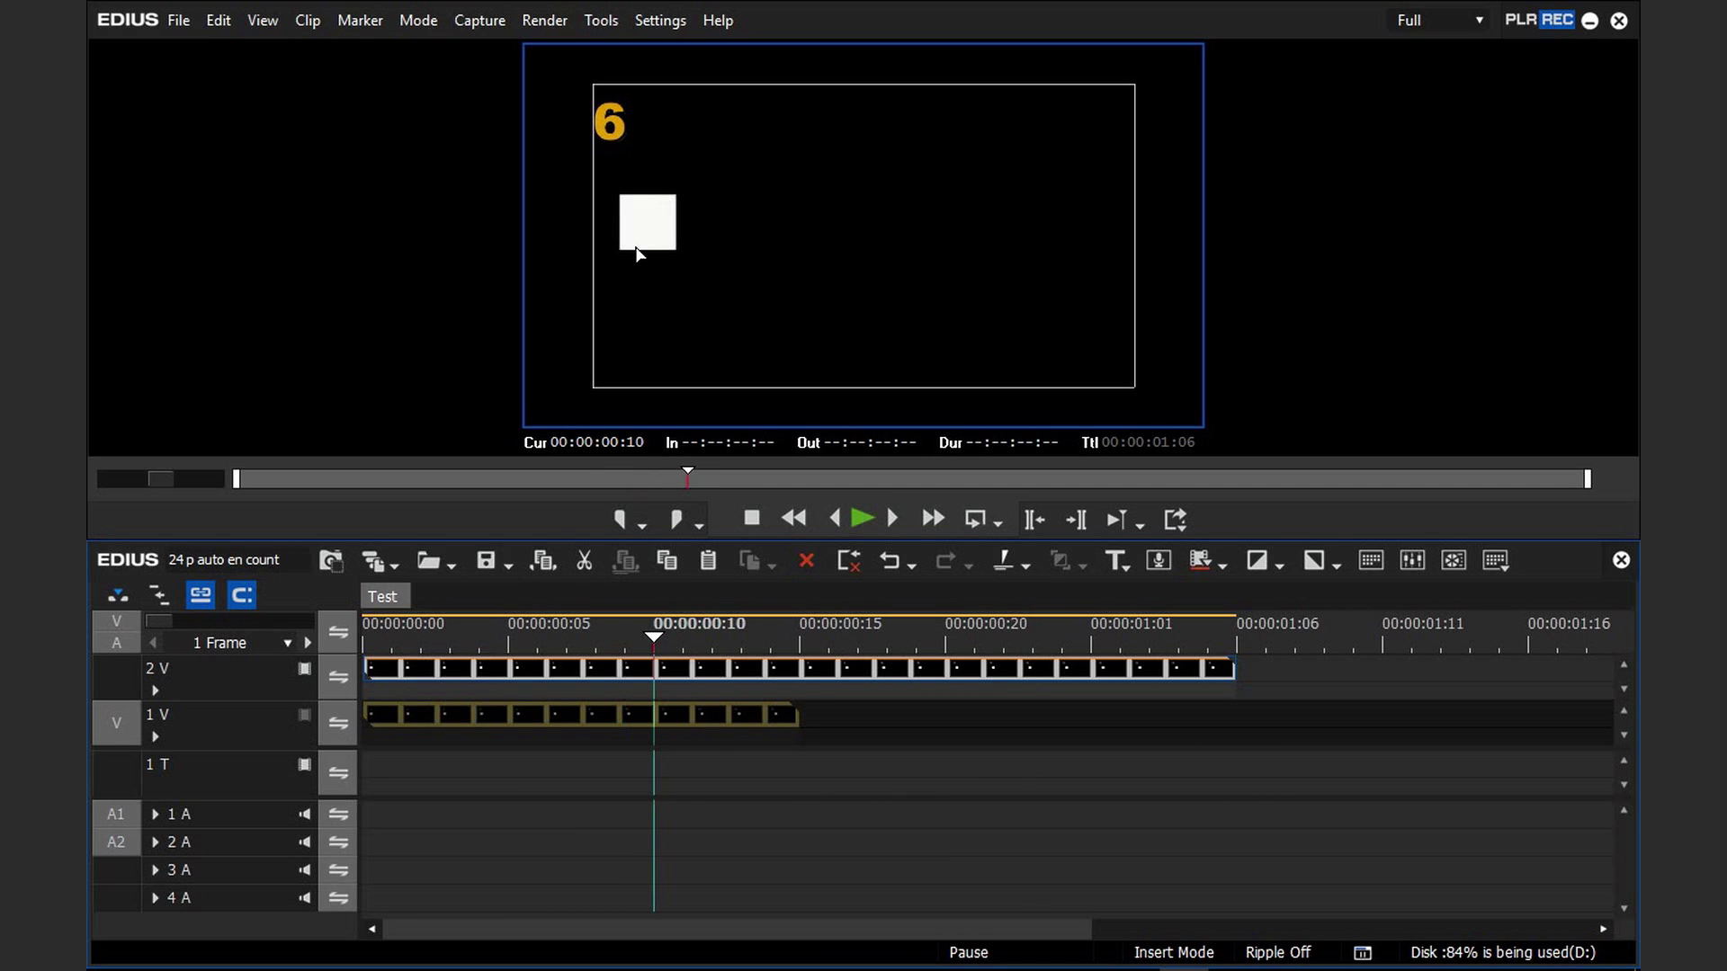
pyautogui.press('Right')
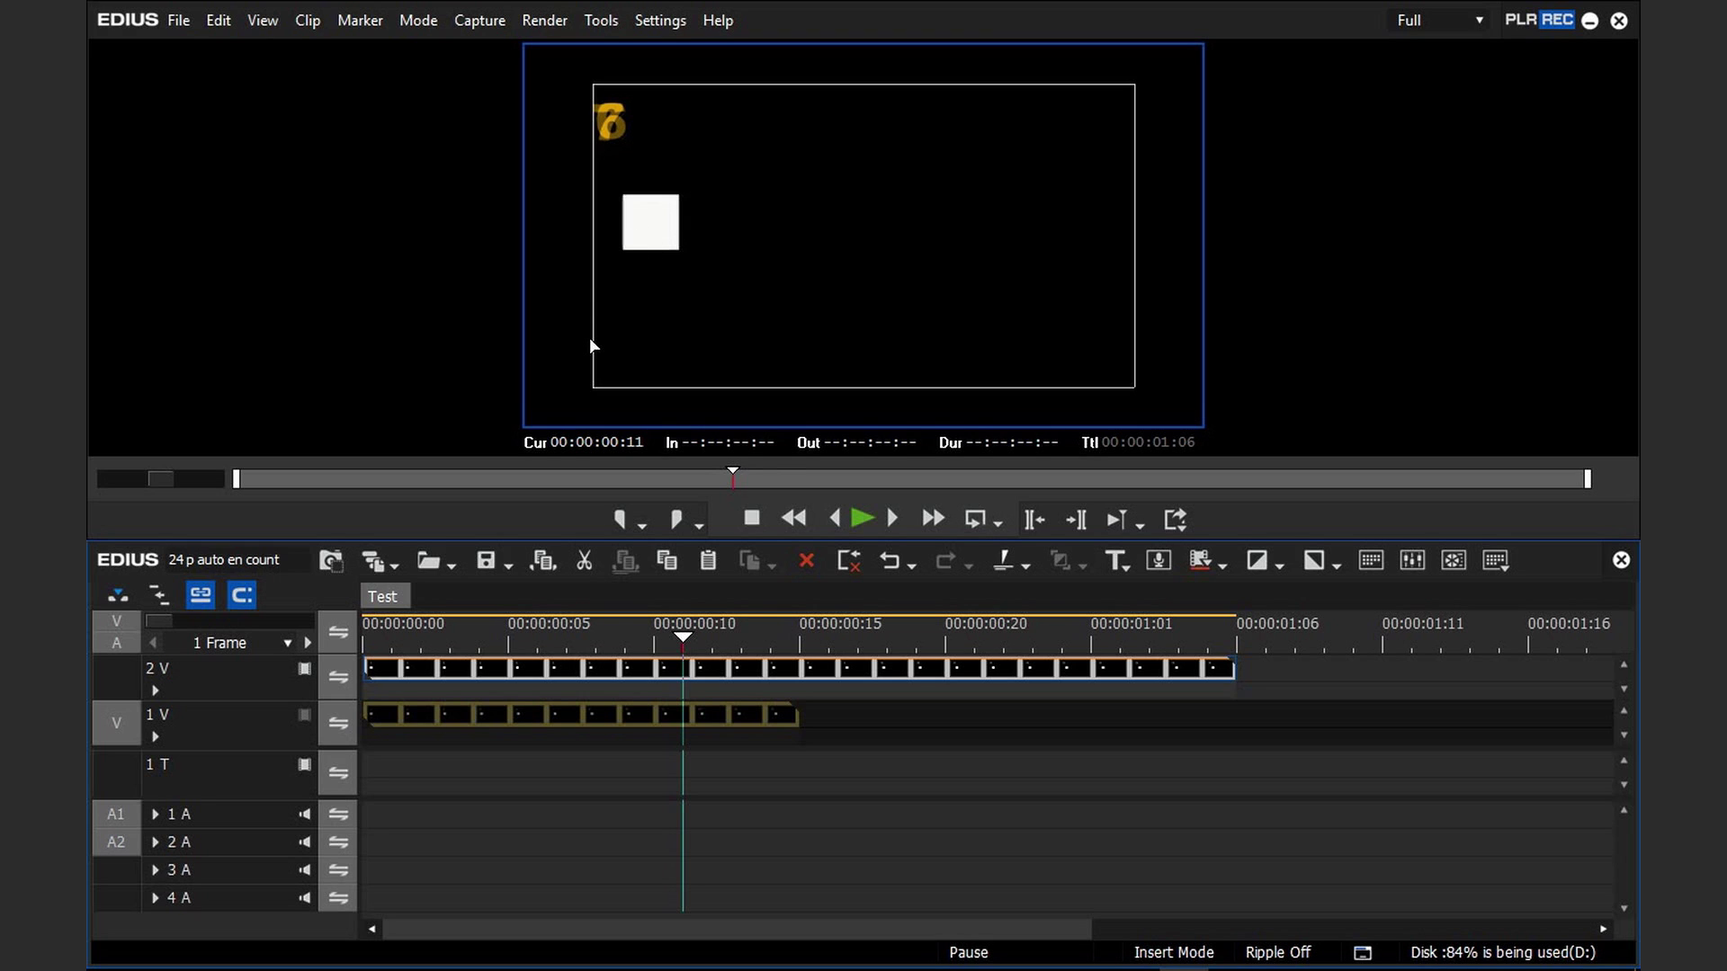
pyautogui.press('Right')
pyautogui.press('Right')
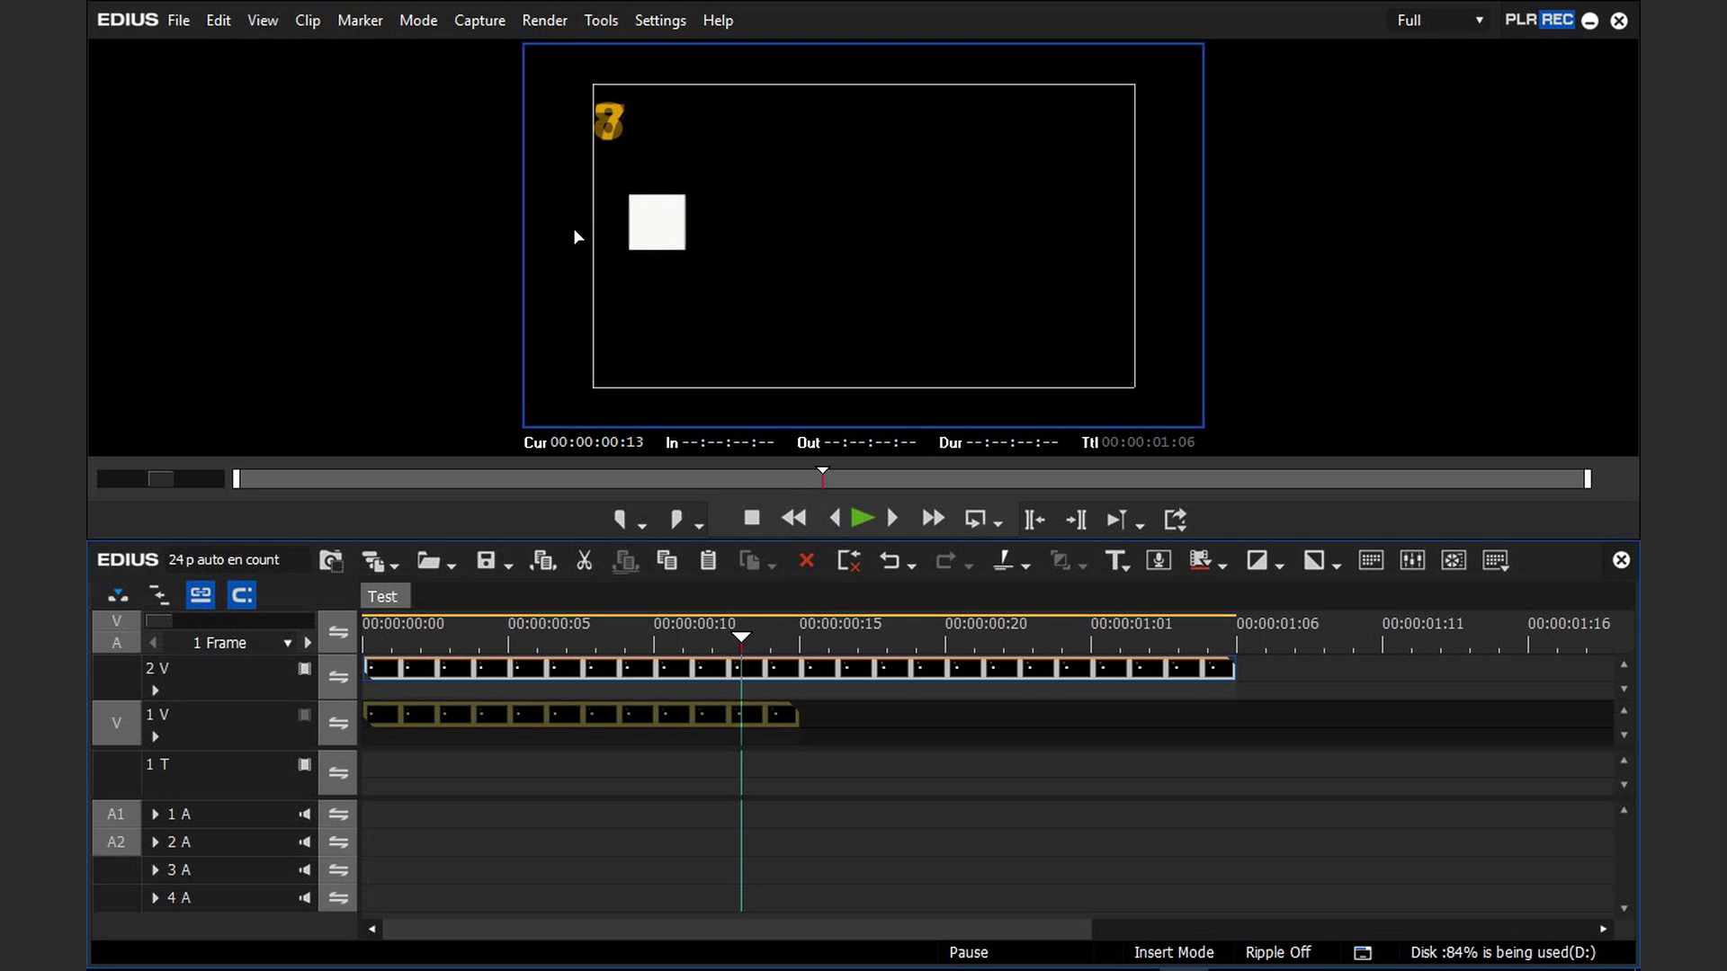
pyautogui.press('Right')
pyautogui.press('Right')
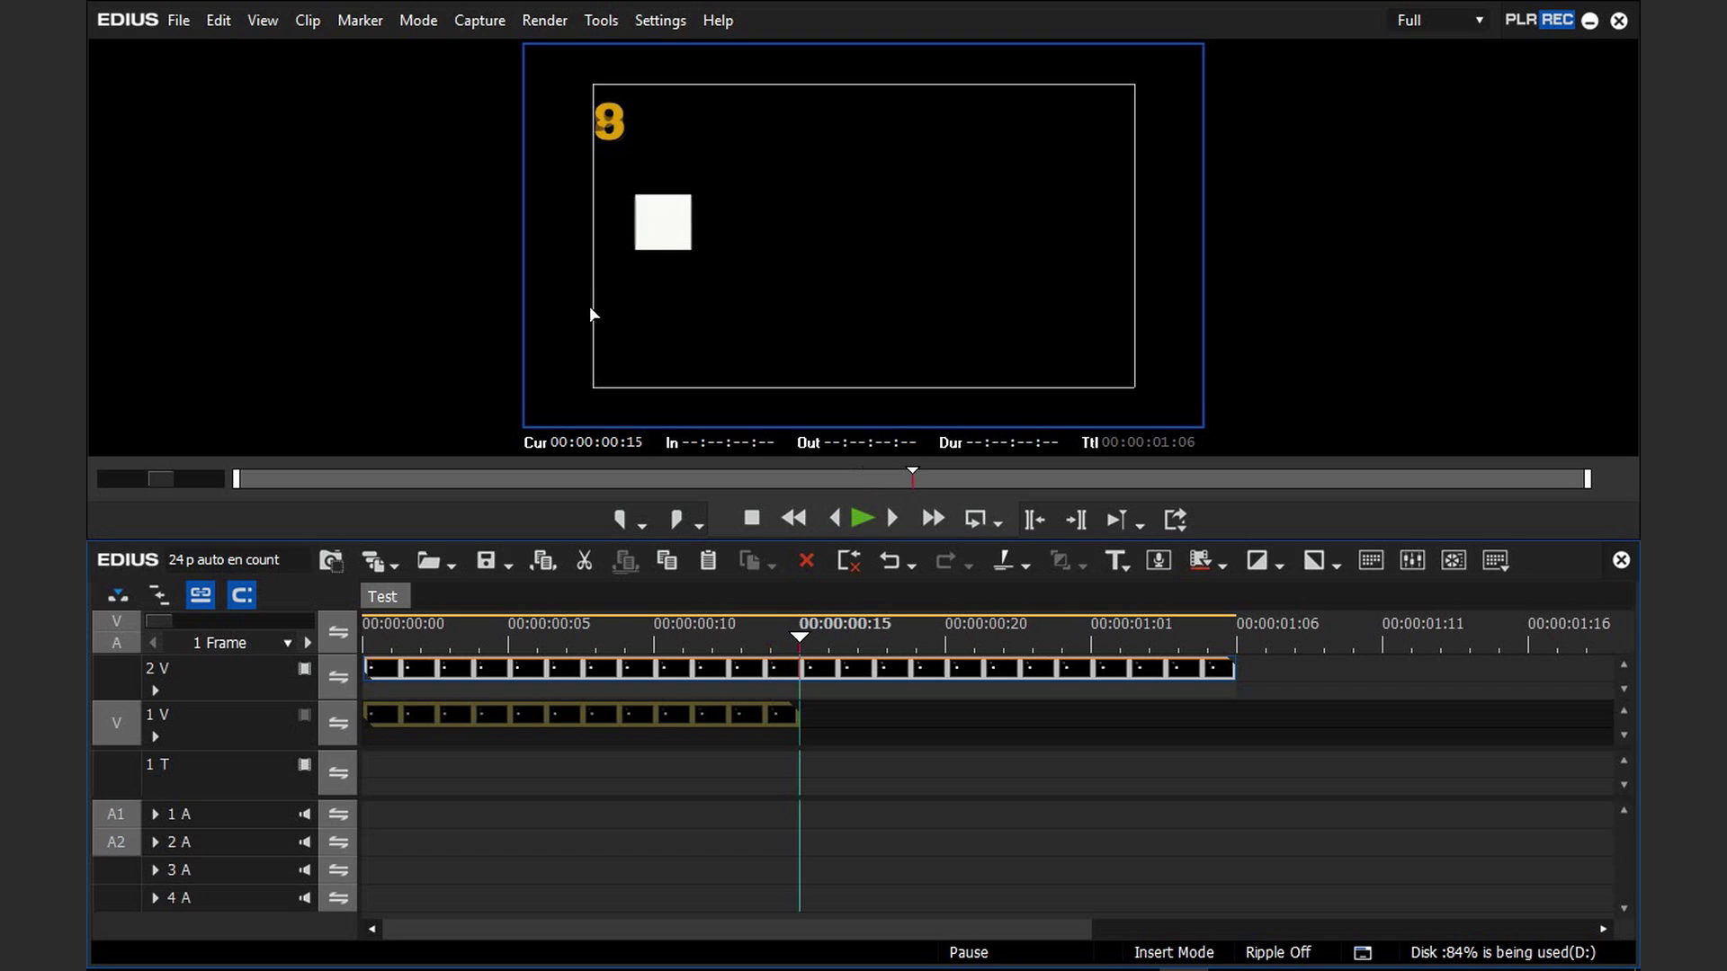
pyautogui.press('Right')
pyautogui.press('Right')
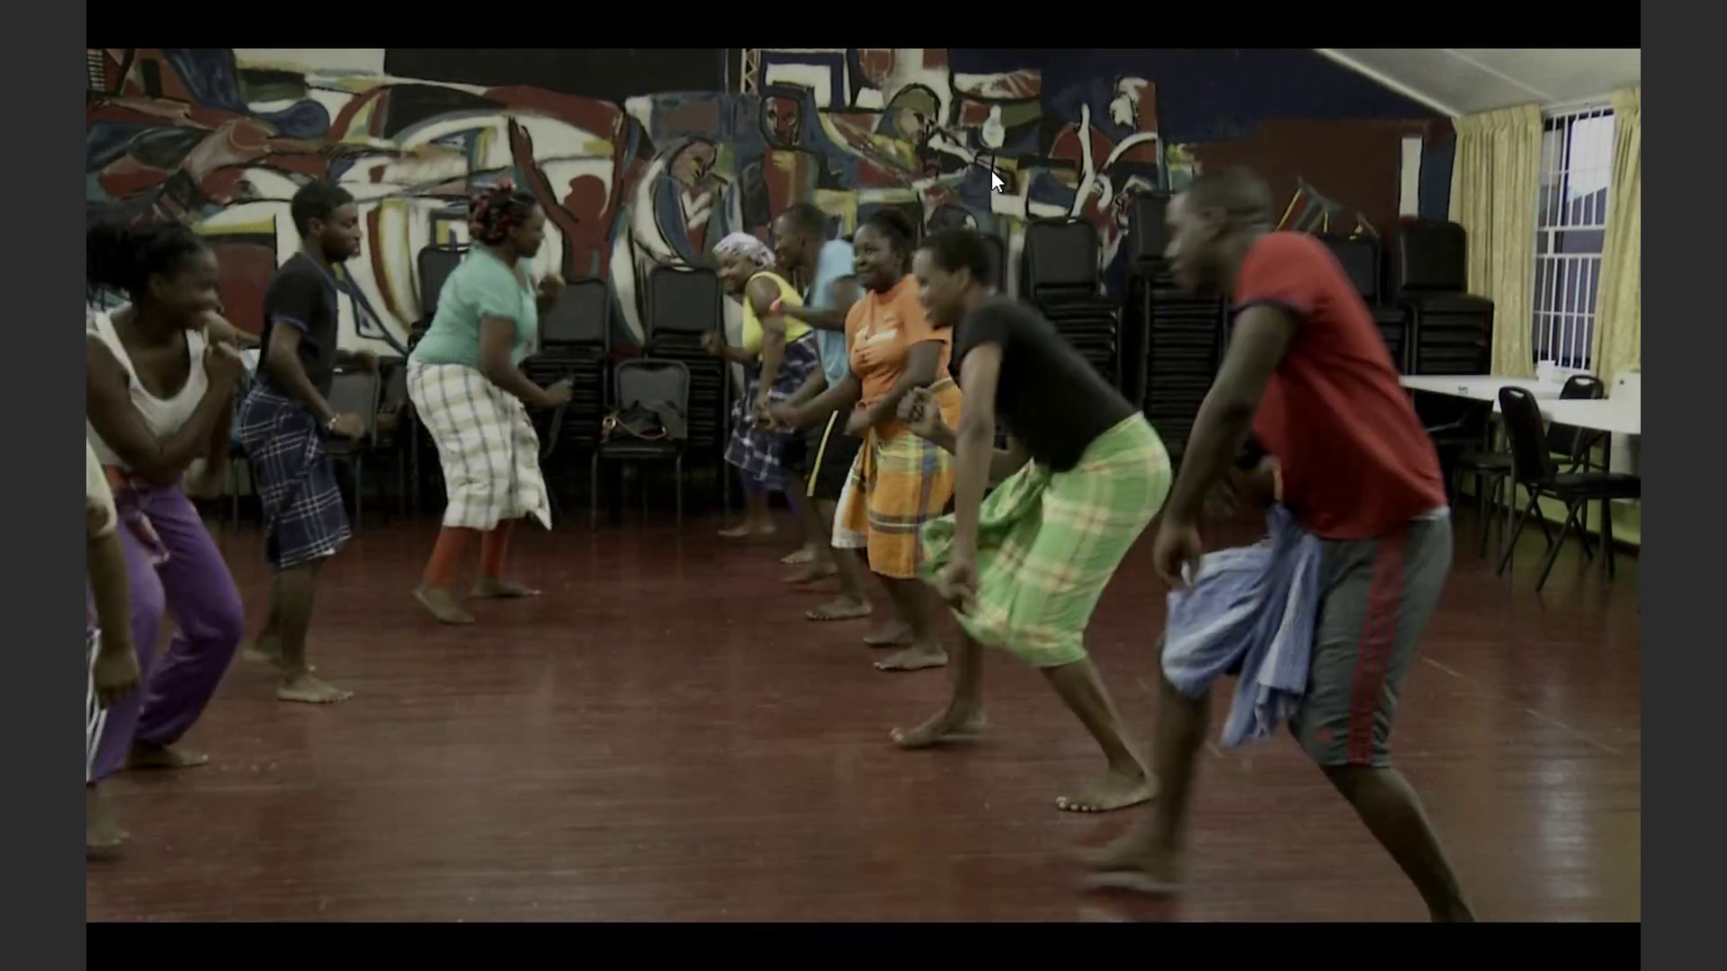
# - Leave full-screen playback and set the dance clip's speed on track 2V to 50%, keeping Nearest neighbor interpolation
pyautogui.press('Escape')
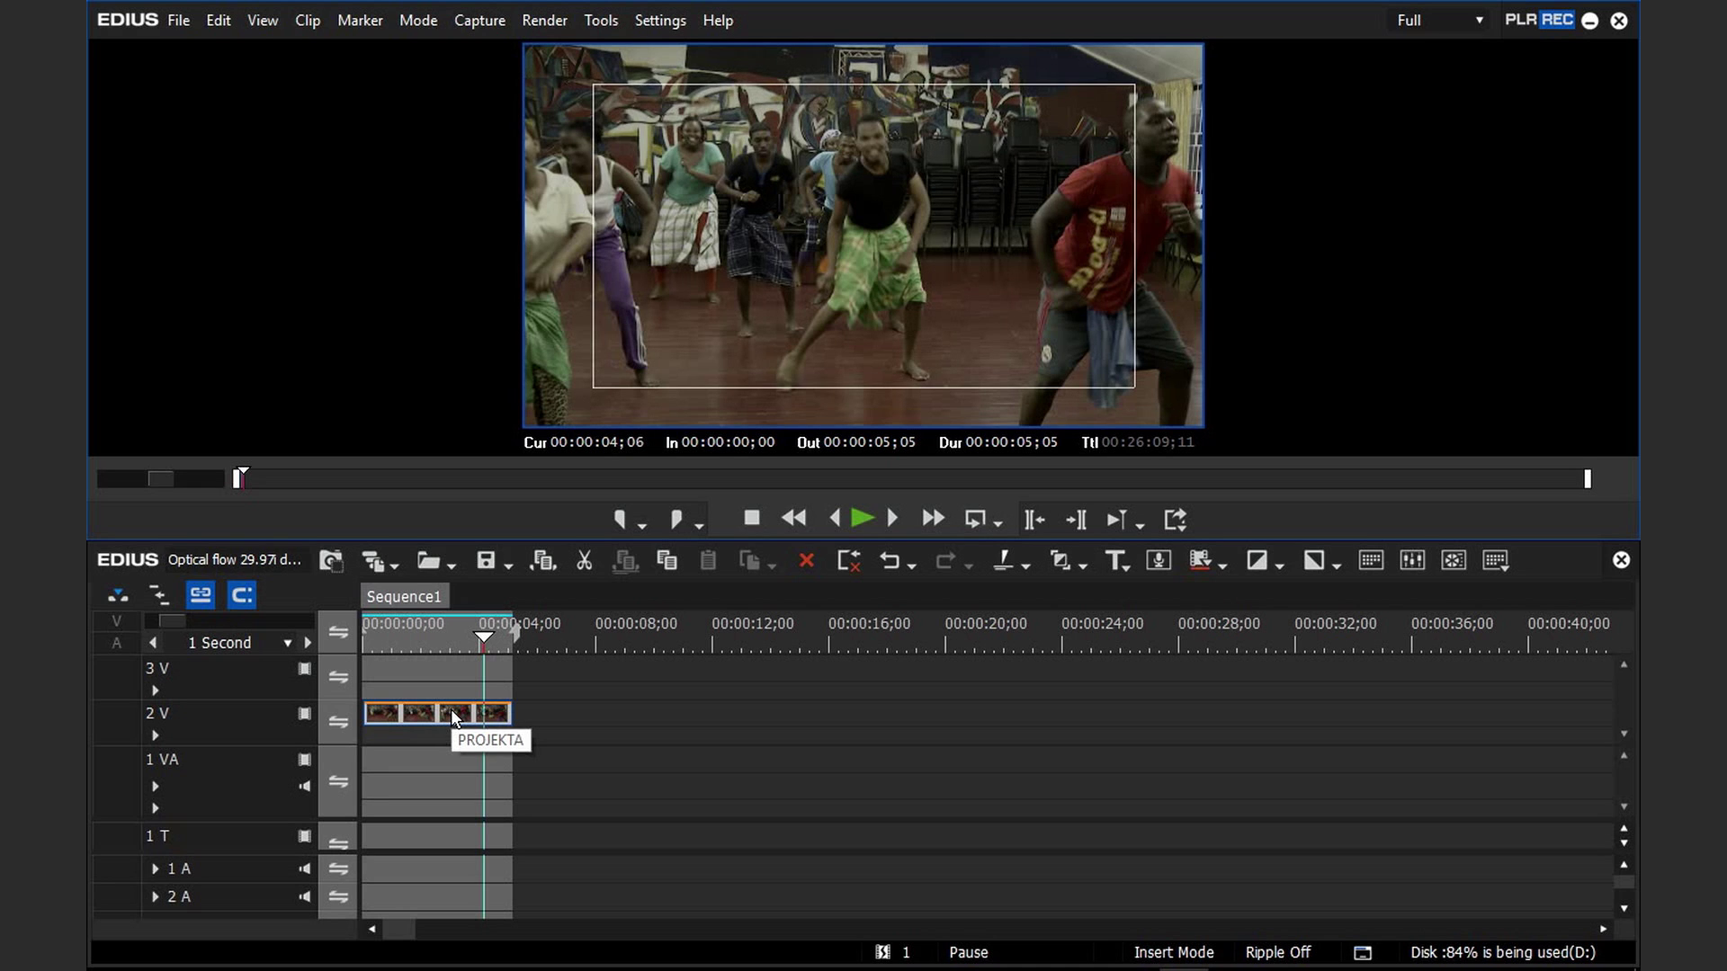
pyautogui.hotkey('alt', 'e')
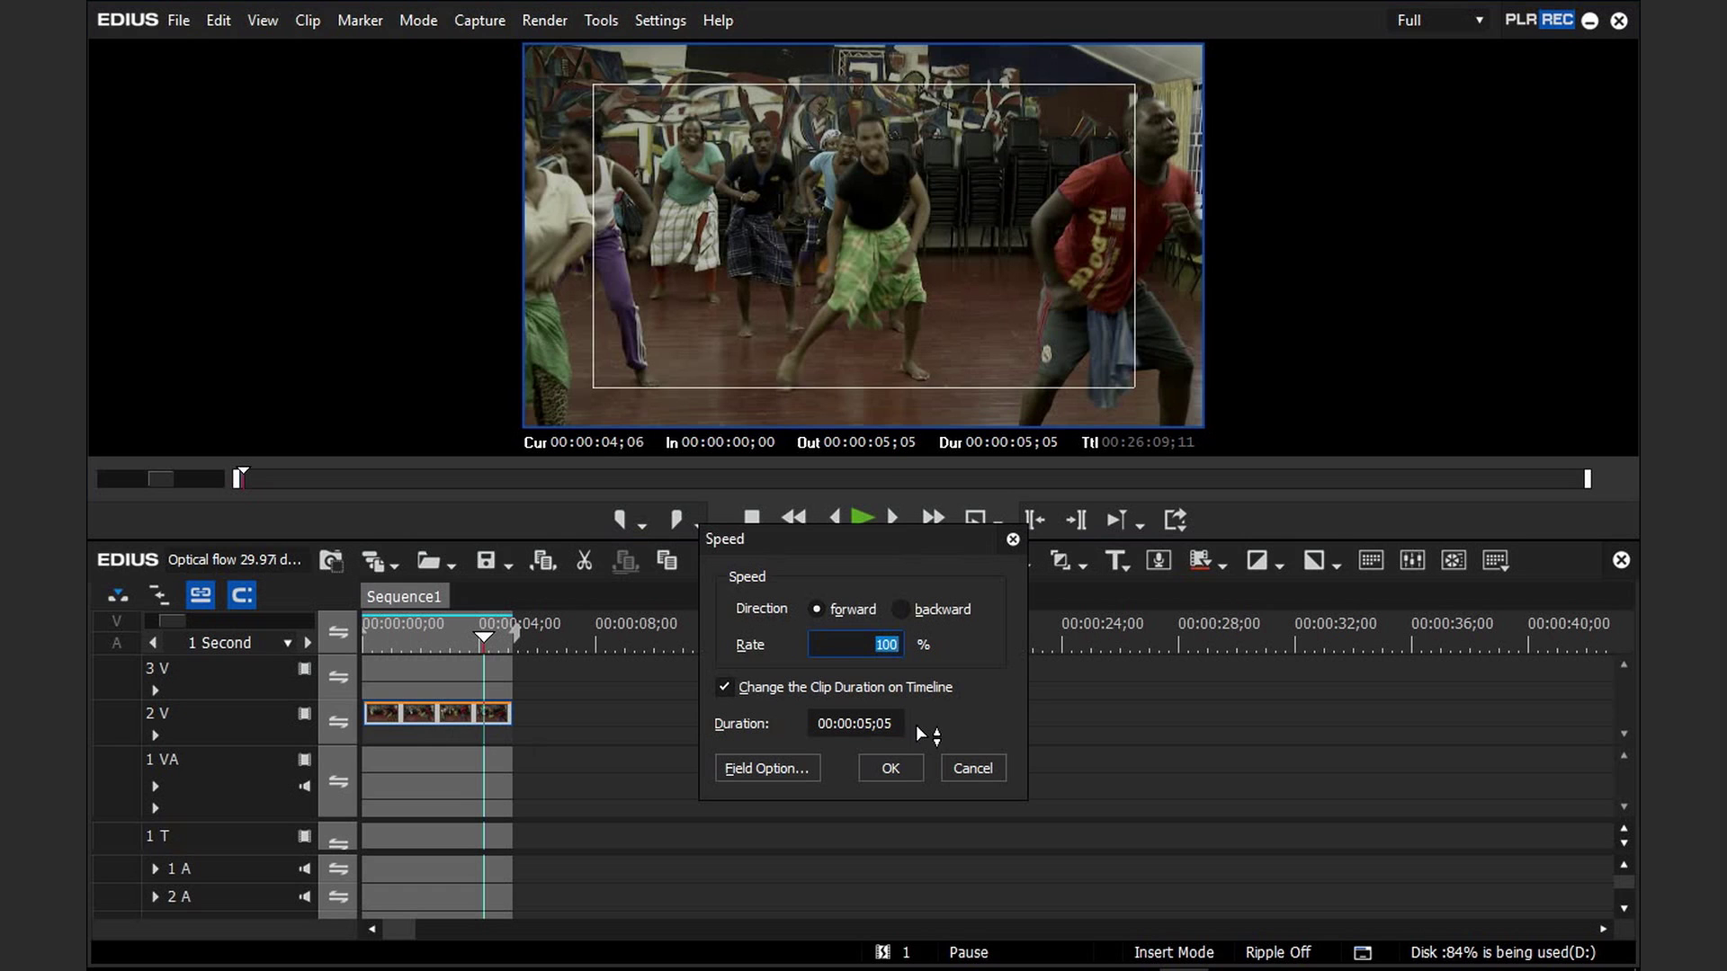
pyautogui.write('50')
pyautogui.click(773, 767)
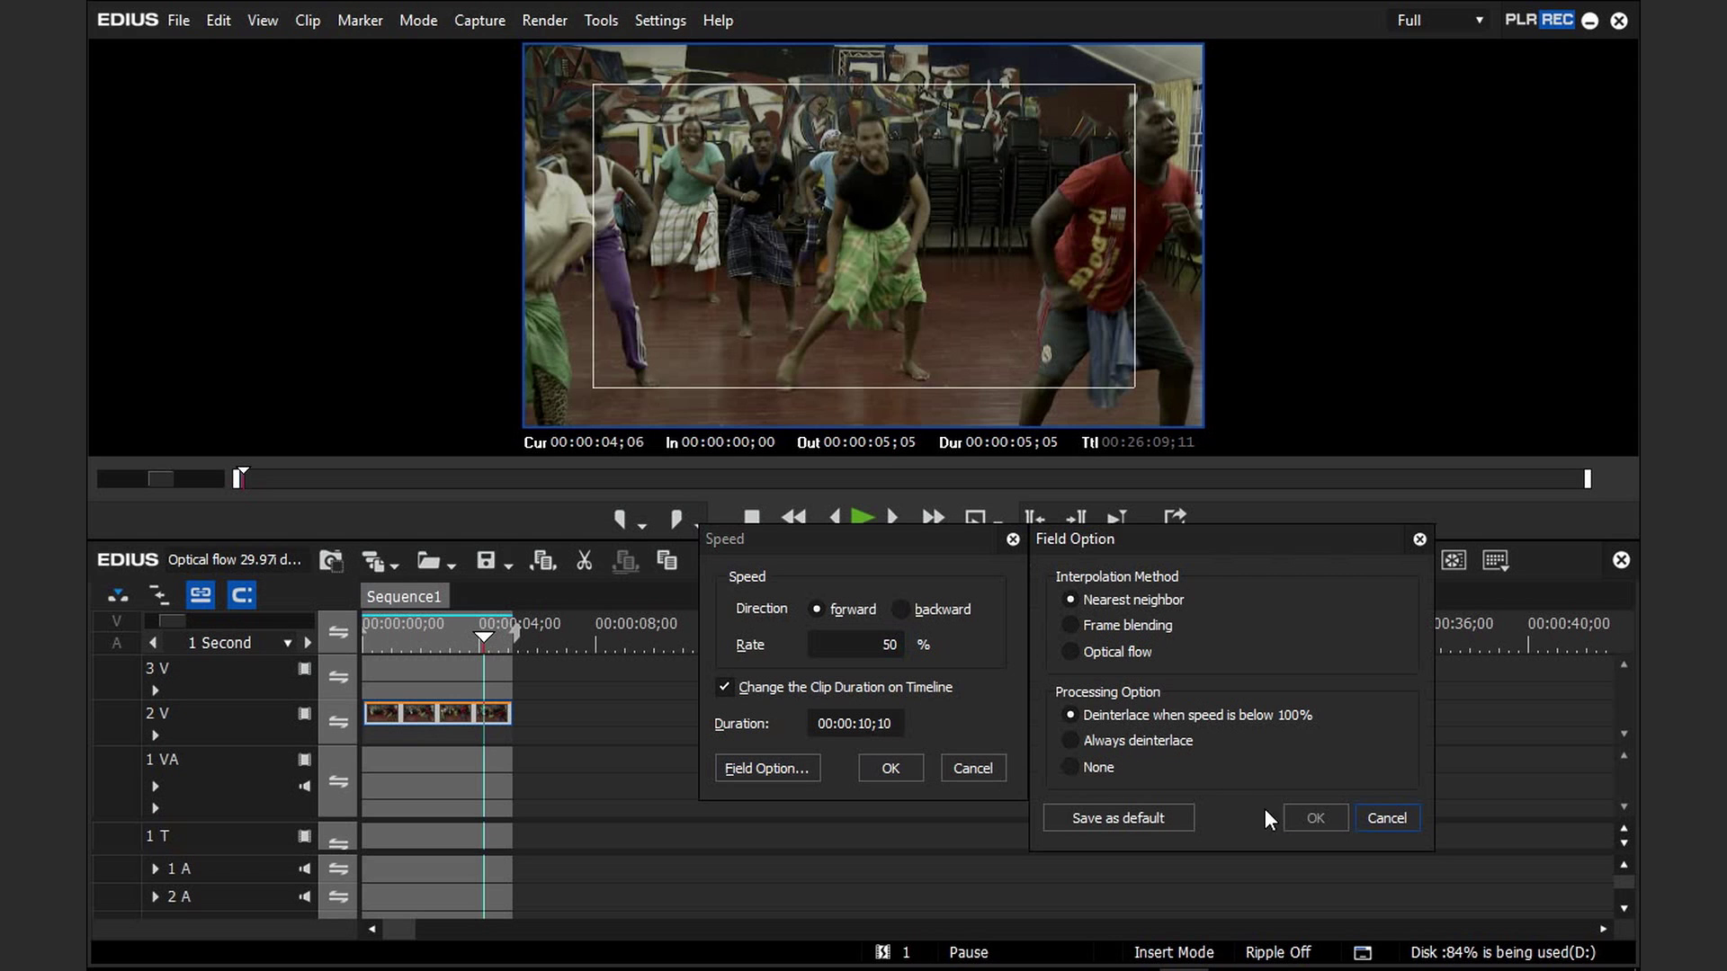
pyautogui.click(1384, 819)
pyautogui.click(910, 768)
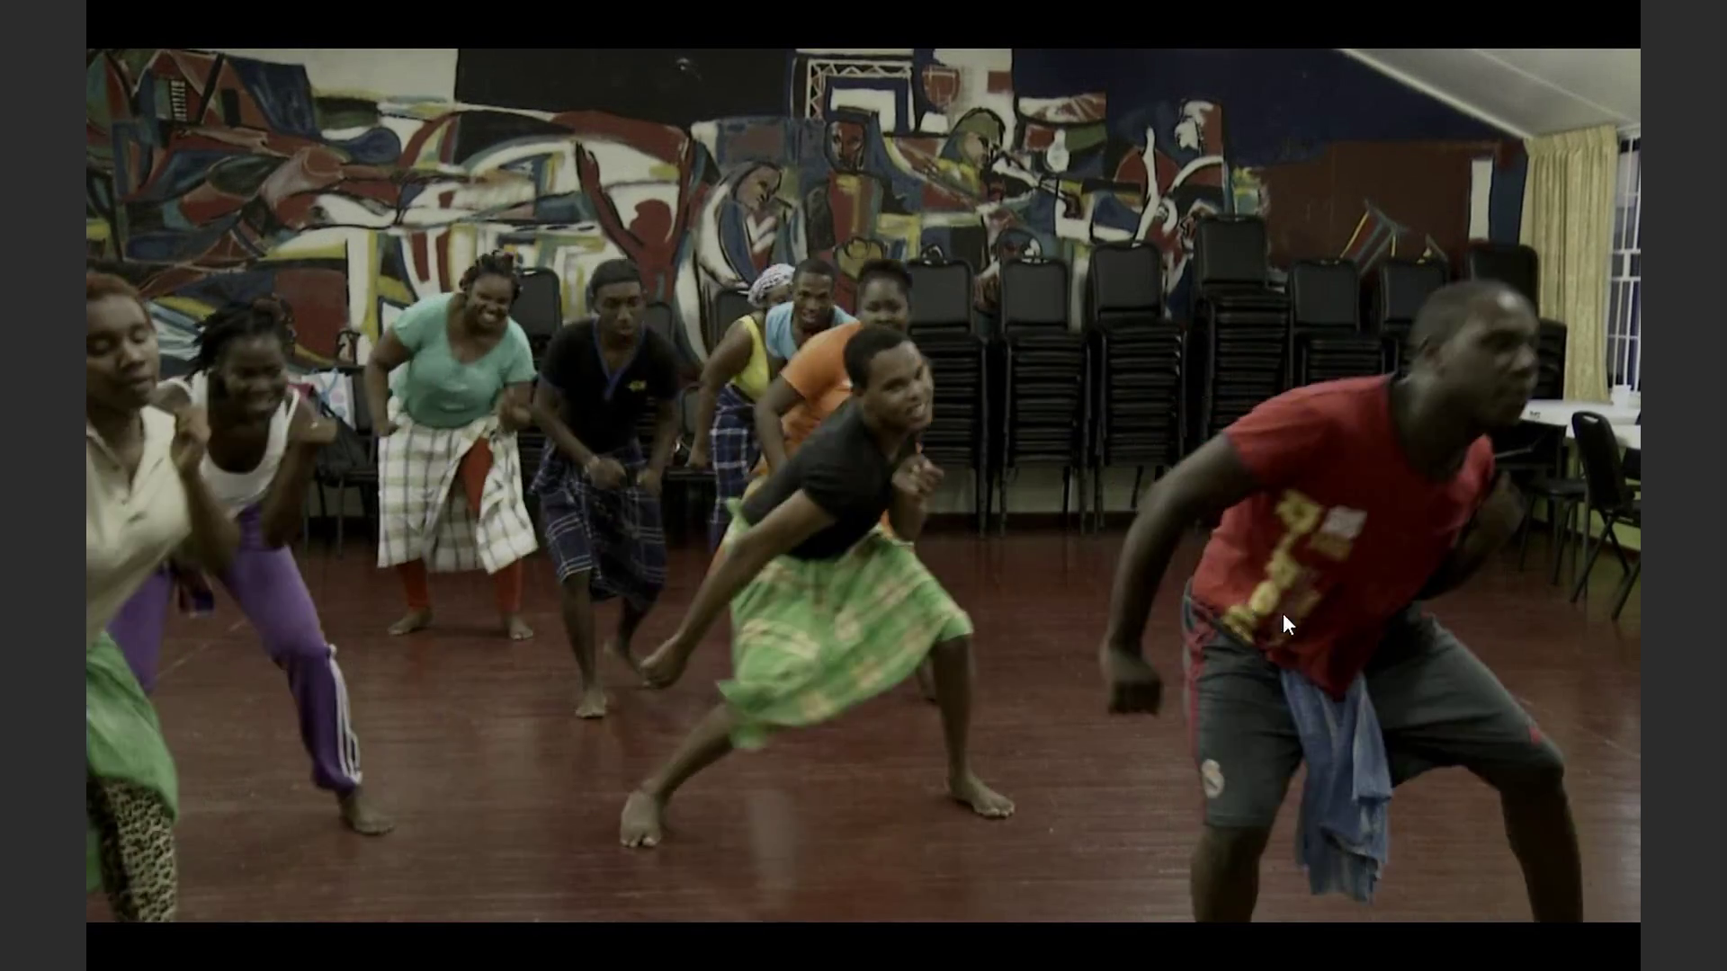
# - Switch the slowed dance clip's interpolation method to Optical flow and start loop playback of the sequence
pyautogui.press('Escape')
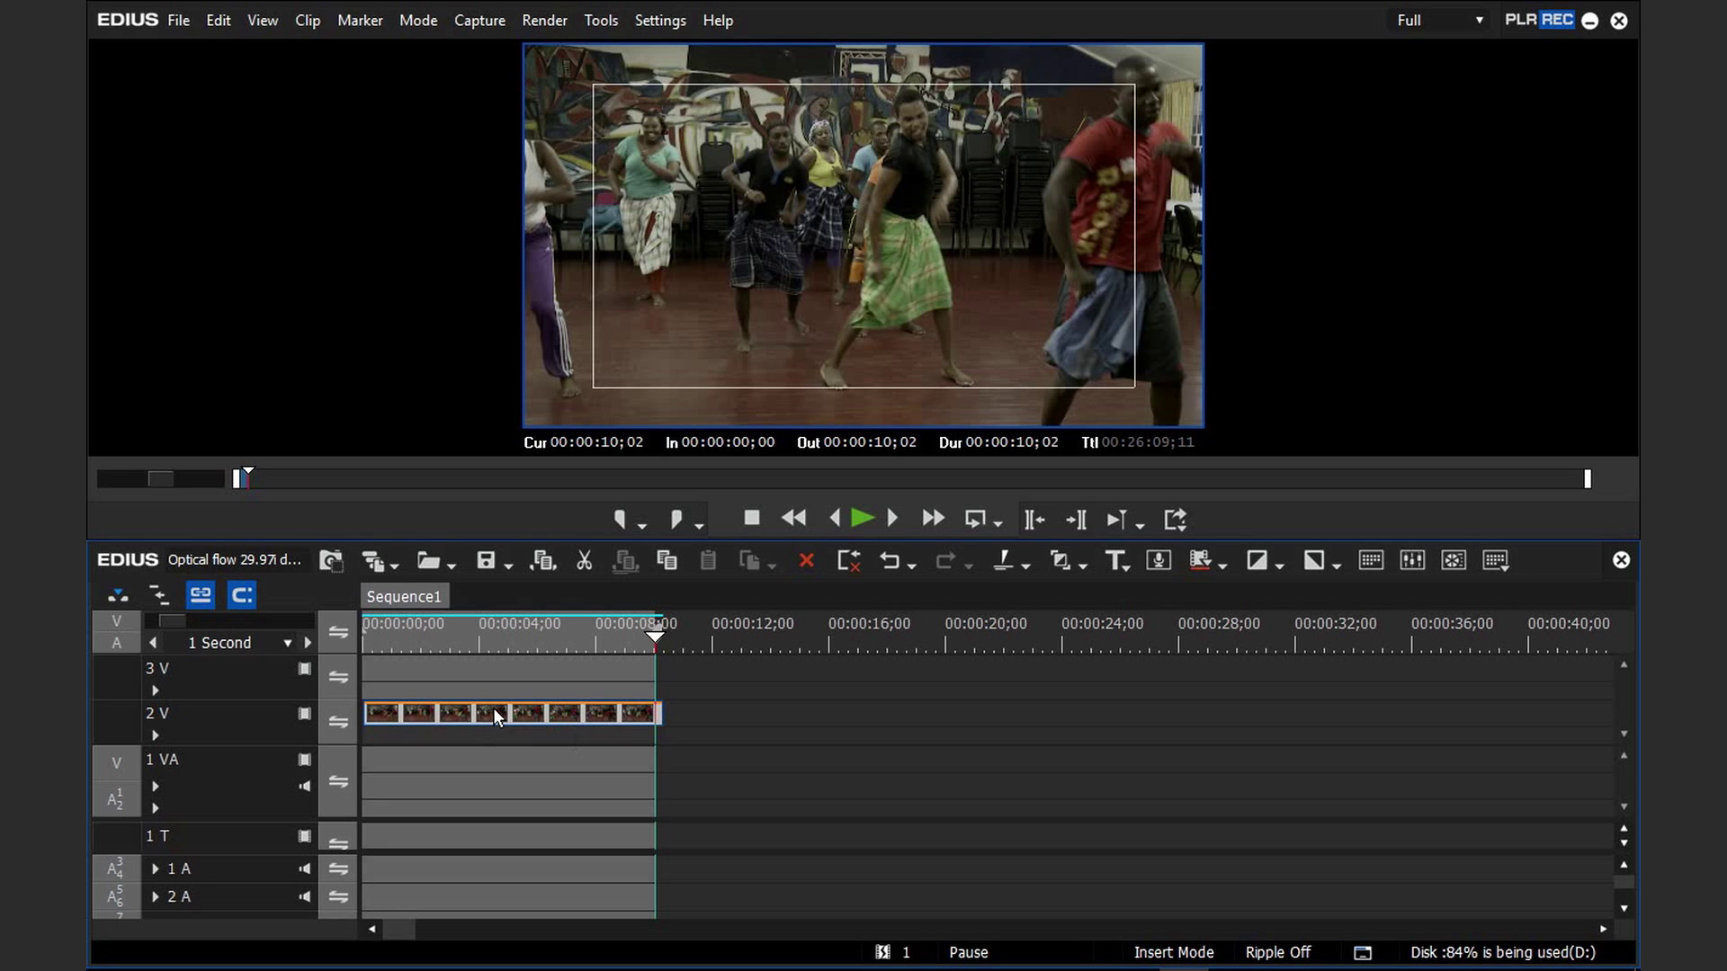
pyautogui.hotkey('alt', 'e')
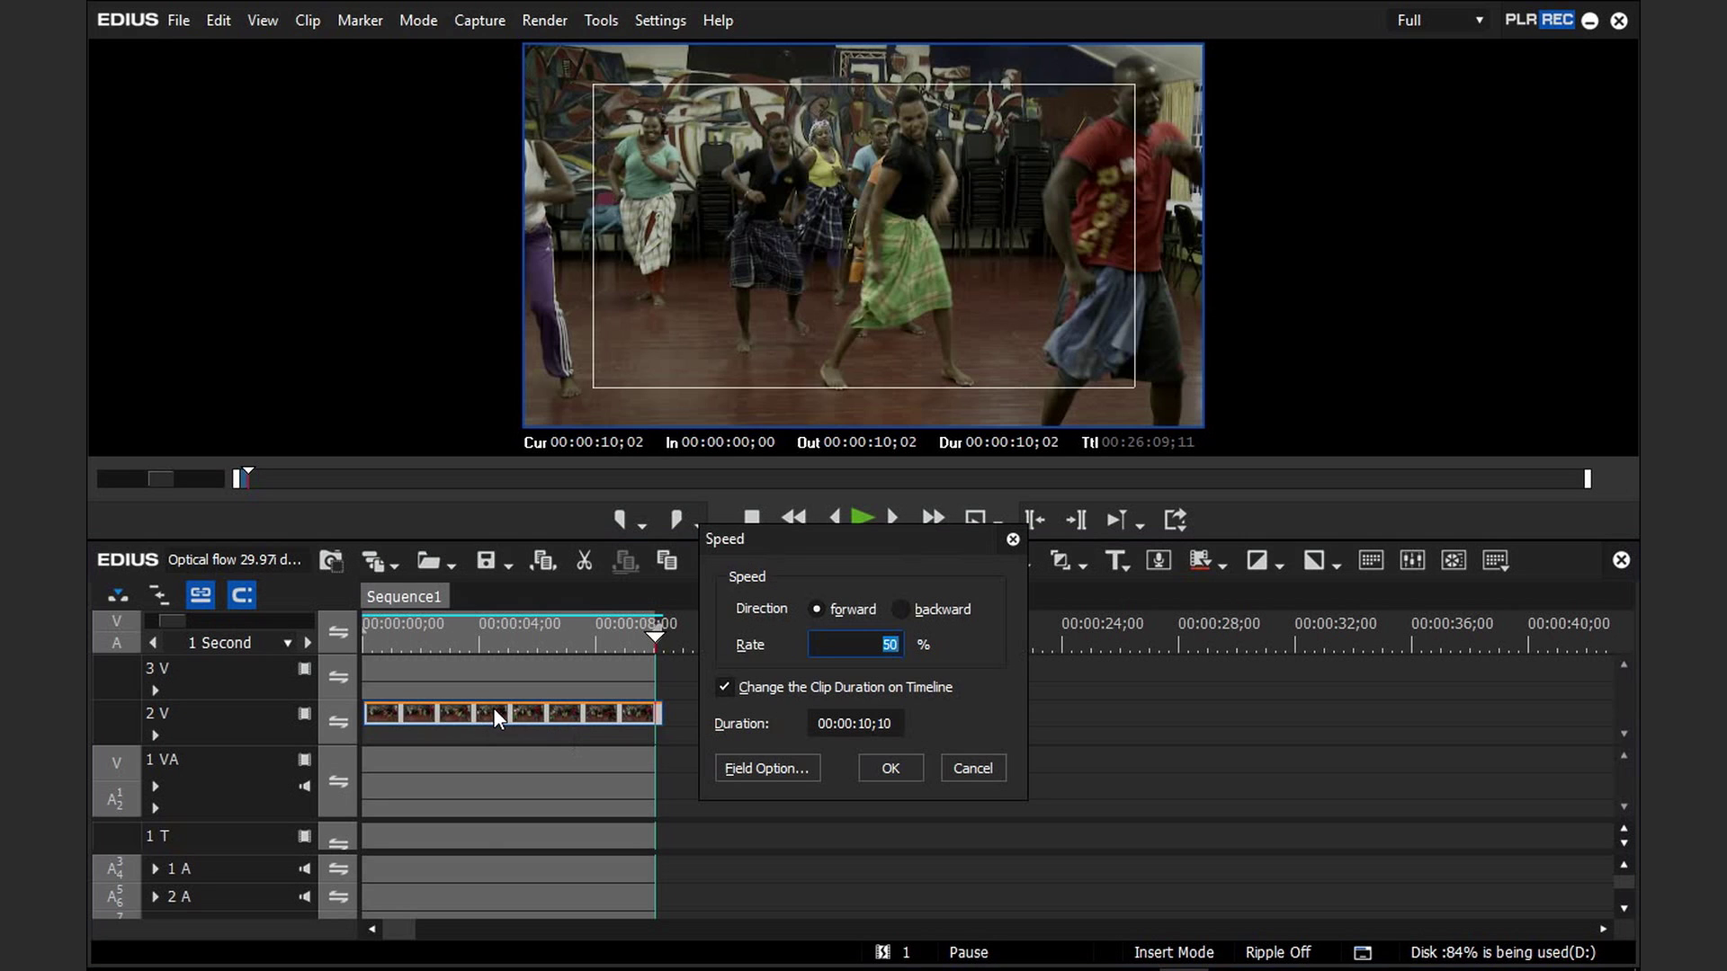
pyautogui.click(766, 769)
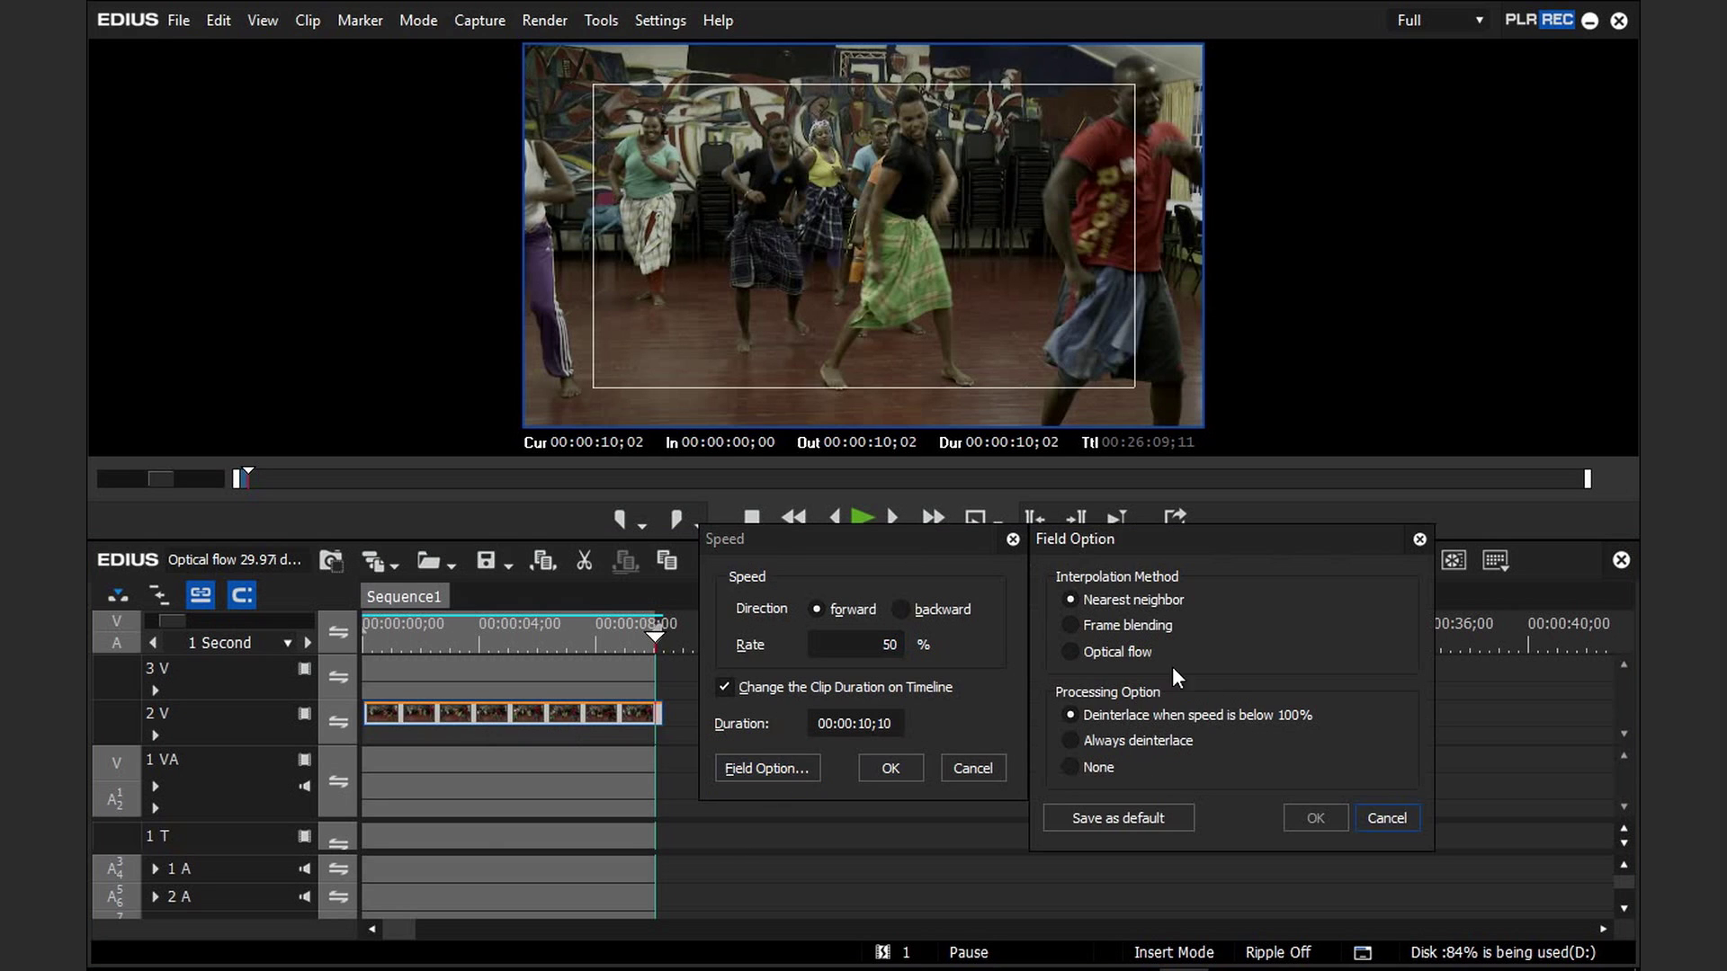
pyautogui.click(1110, 653)
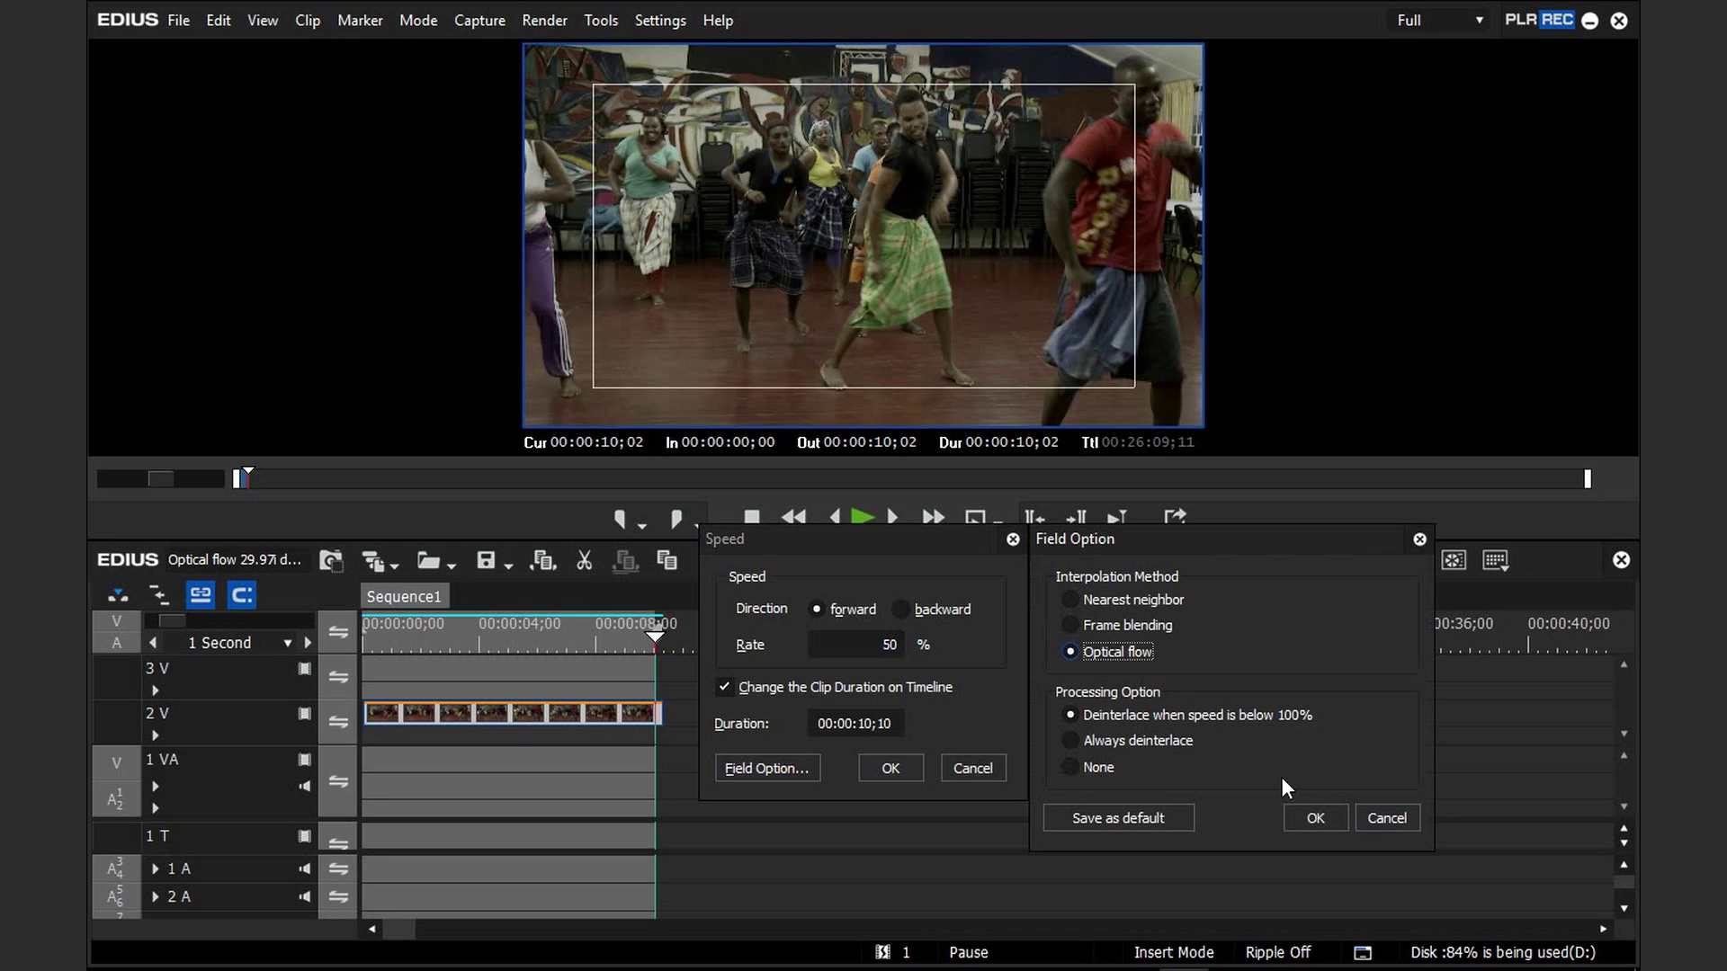
pyautogui.click(1317, 818)
pyautogui.click(895, 770)
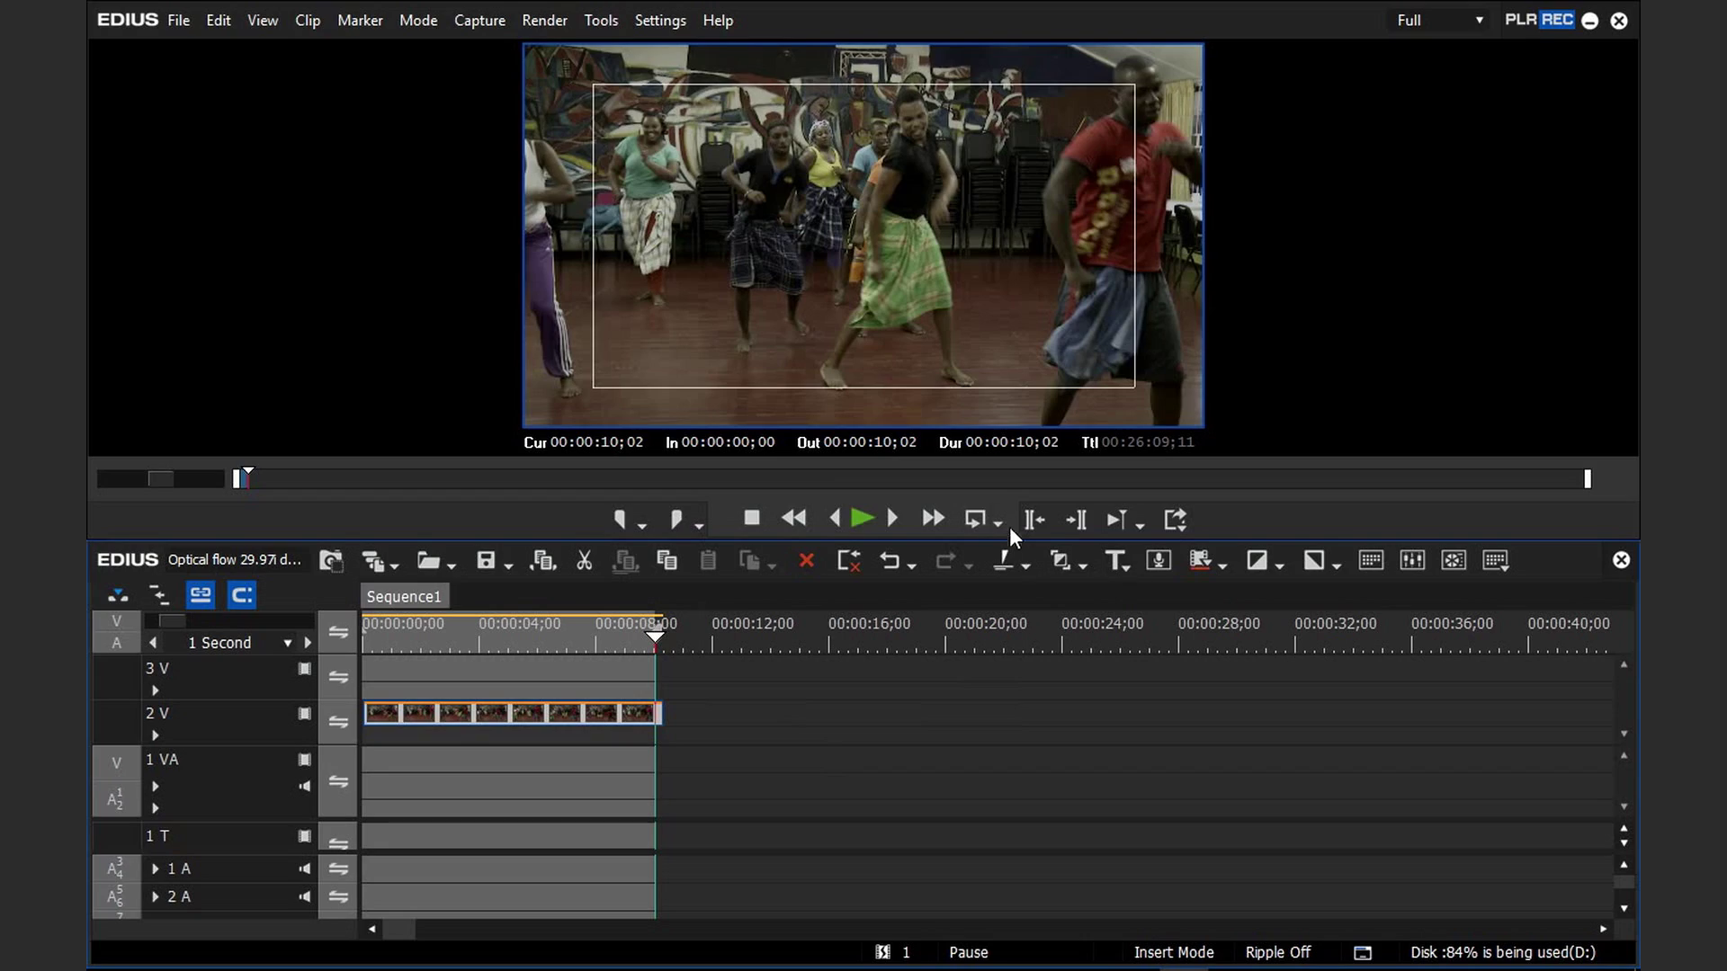
pyautogui.click(977, 518)
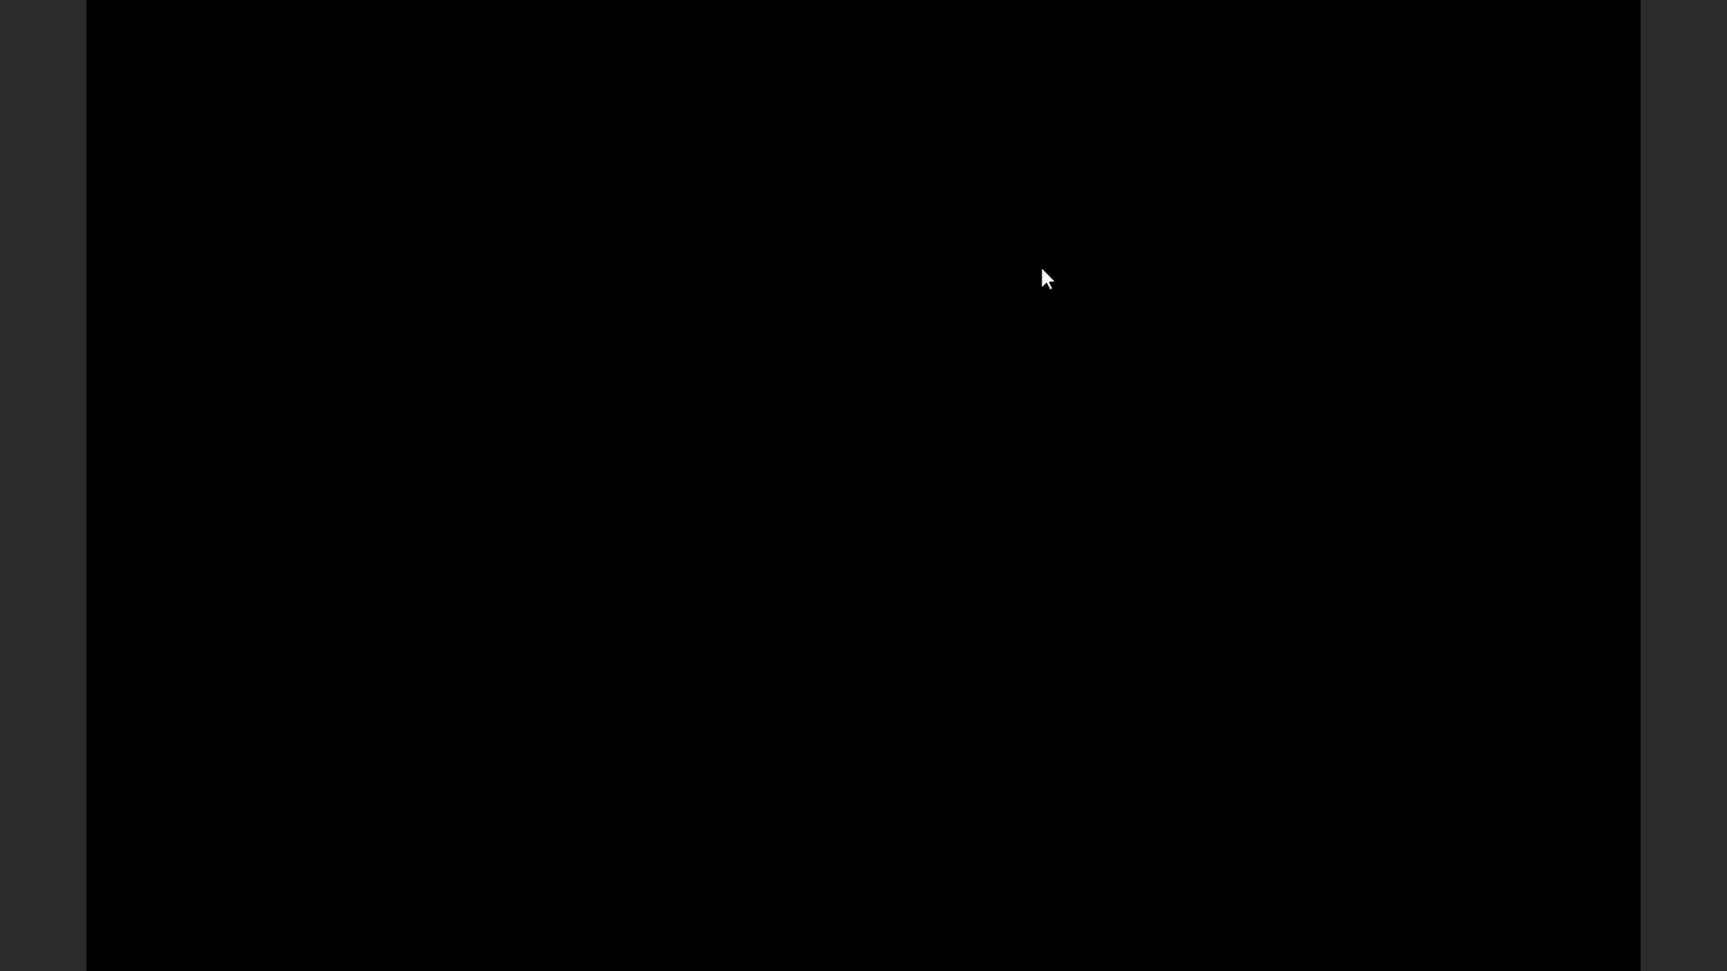
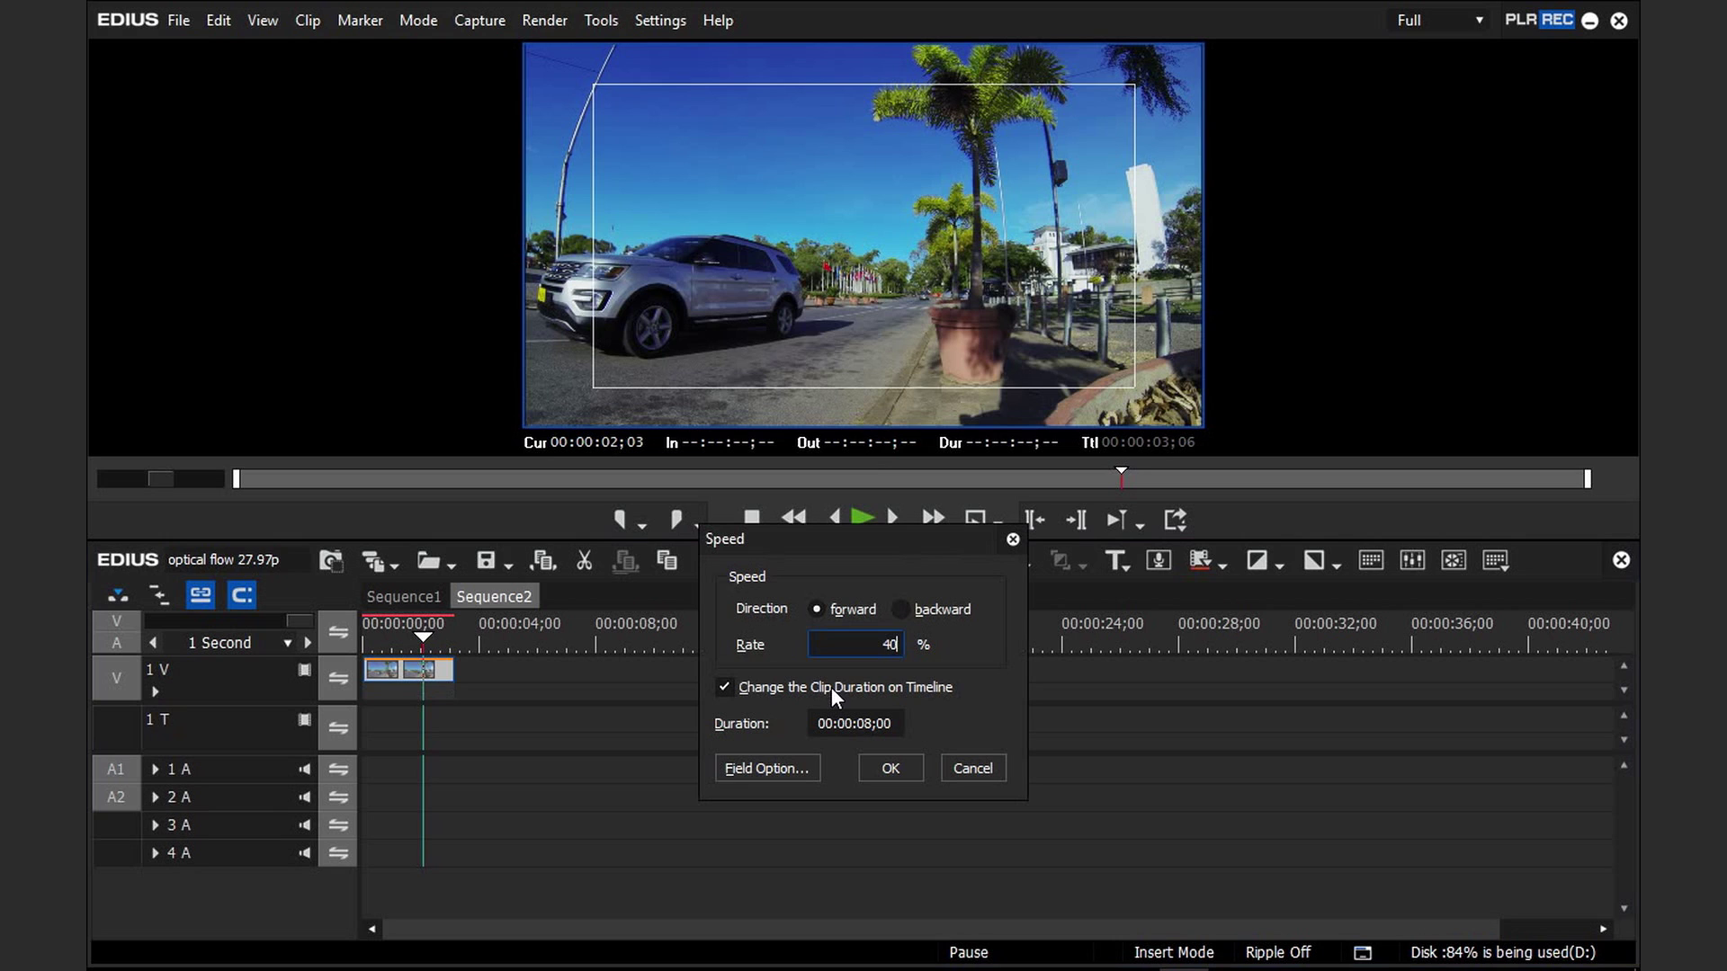
# - Apply 40% speed with Nearest neighbor interpolation to the car clip in Sequence2 and loop playback from the timeline start
pyautogui.hotkey('alt', 'f')
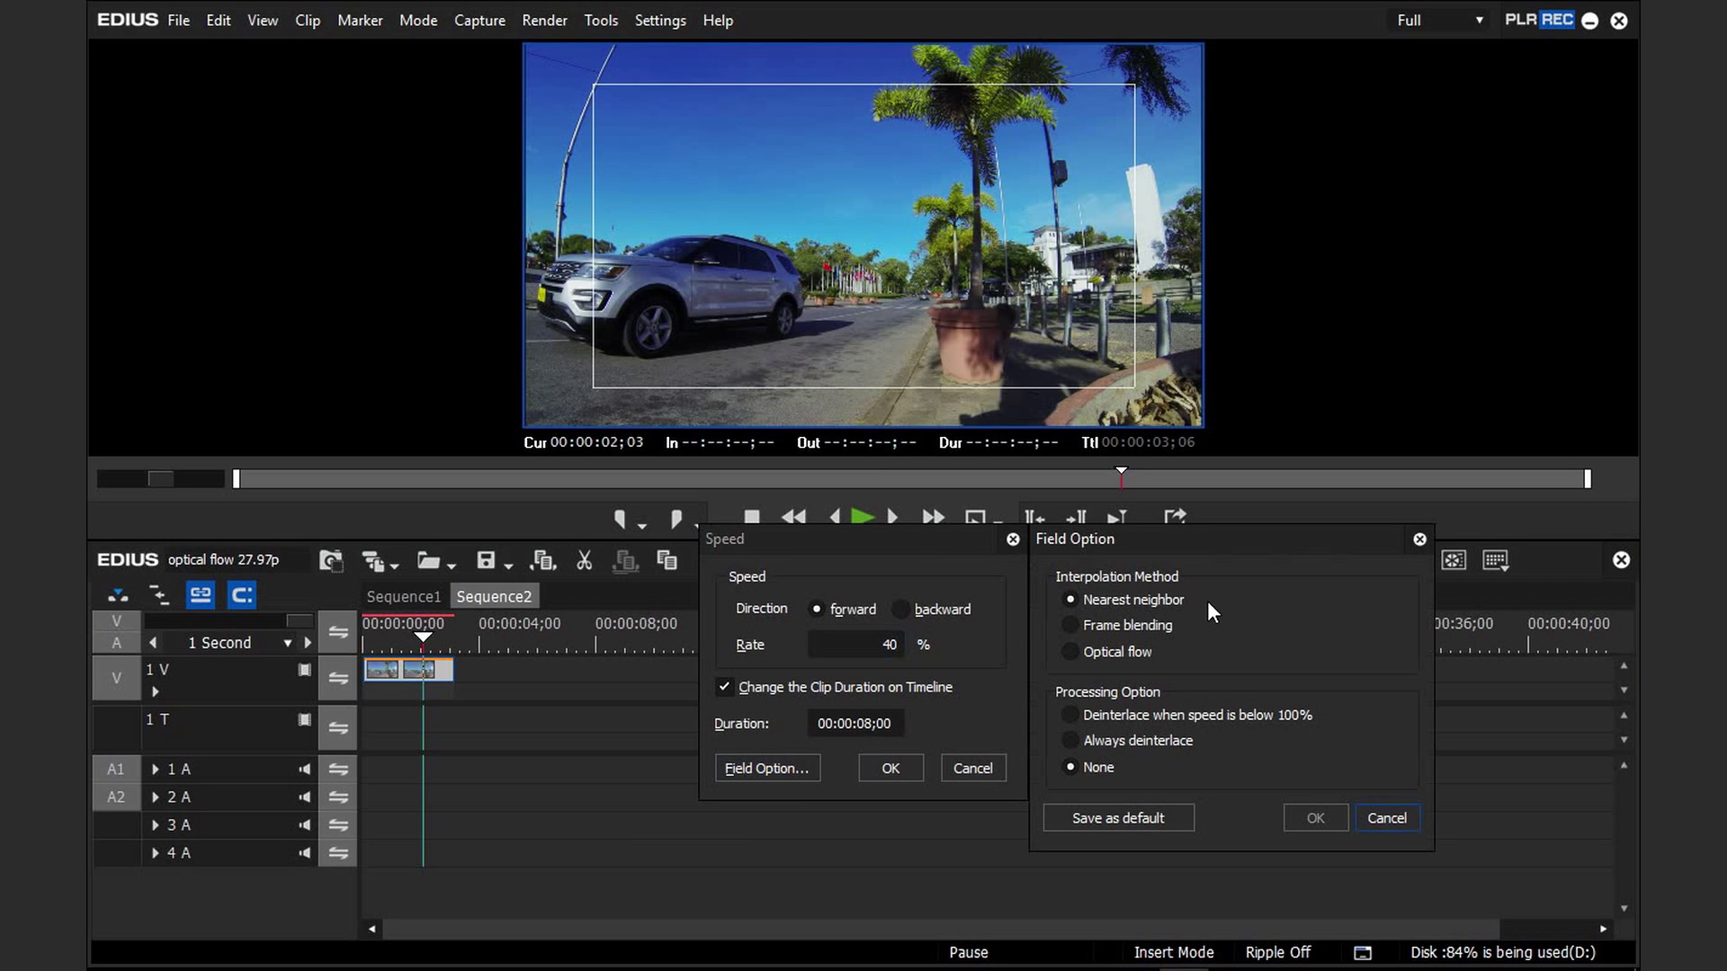
pyautogui.click(1375, 822)
pyautogui.click(880, 765)
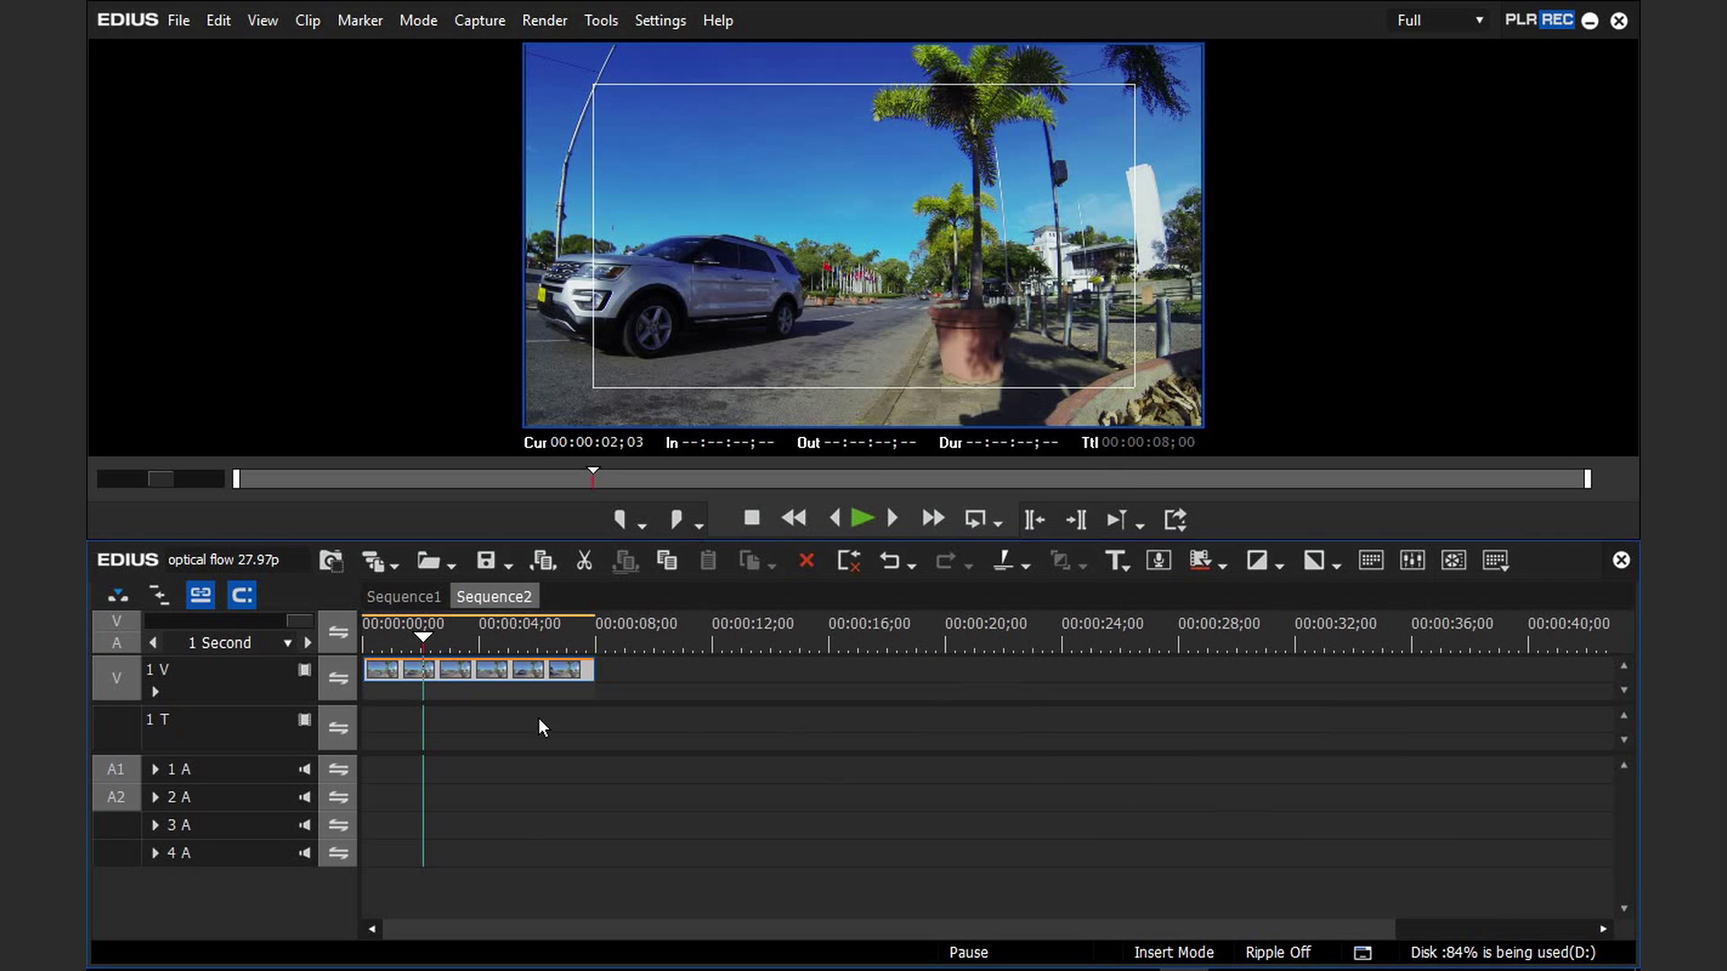
pyautogui.moveTo(380, 635); pyautogui.dragTo(362, 631)
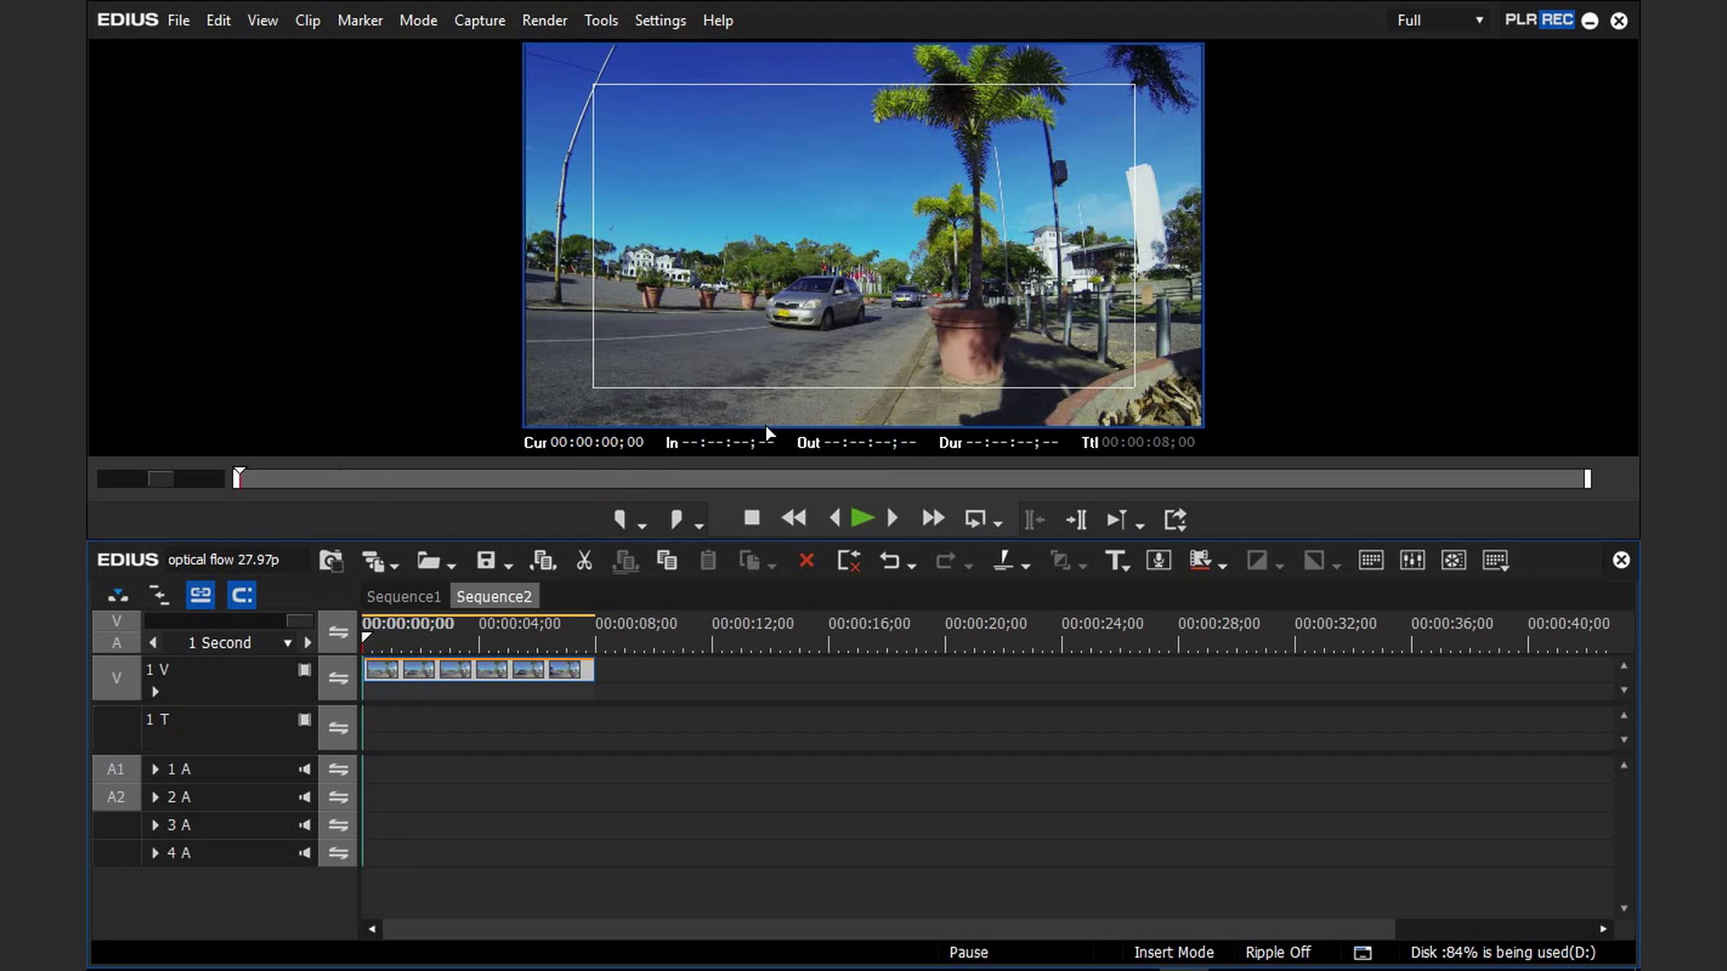
pyautogui.click(977, 520)
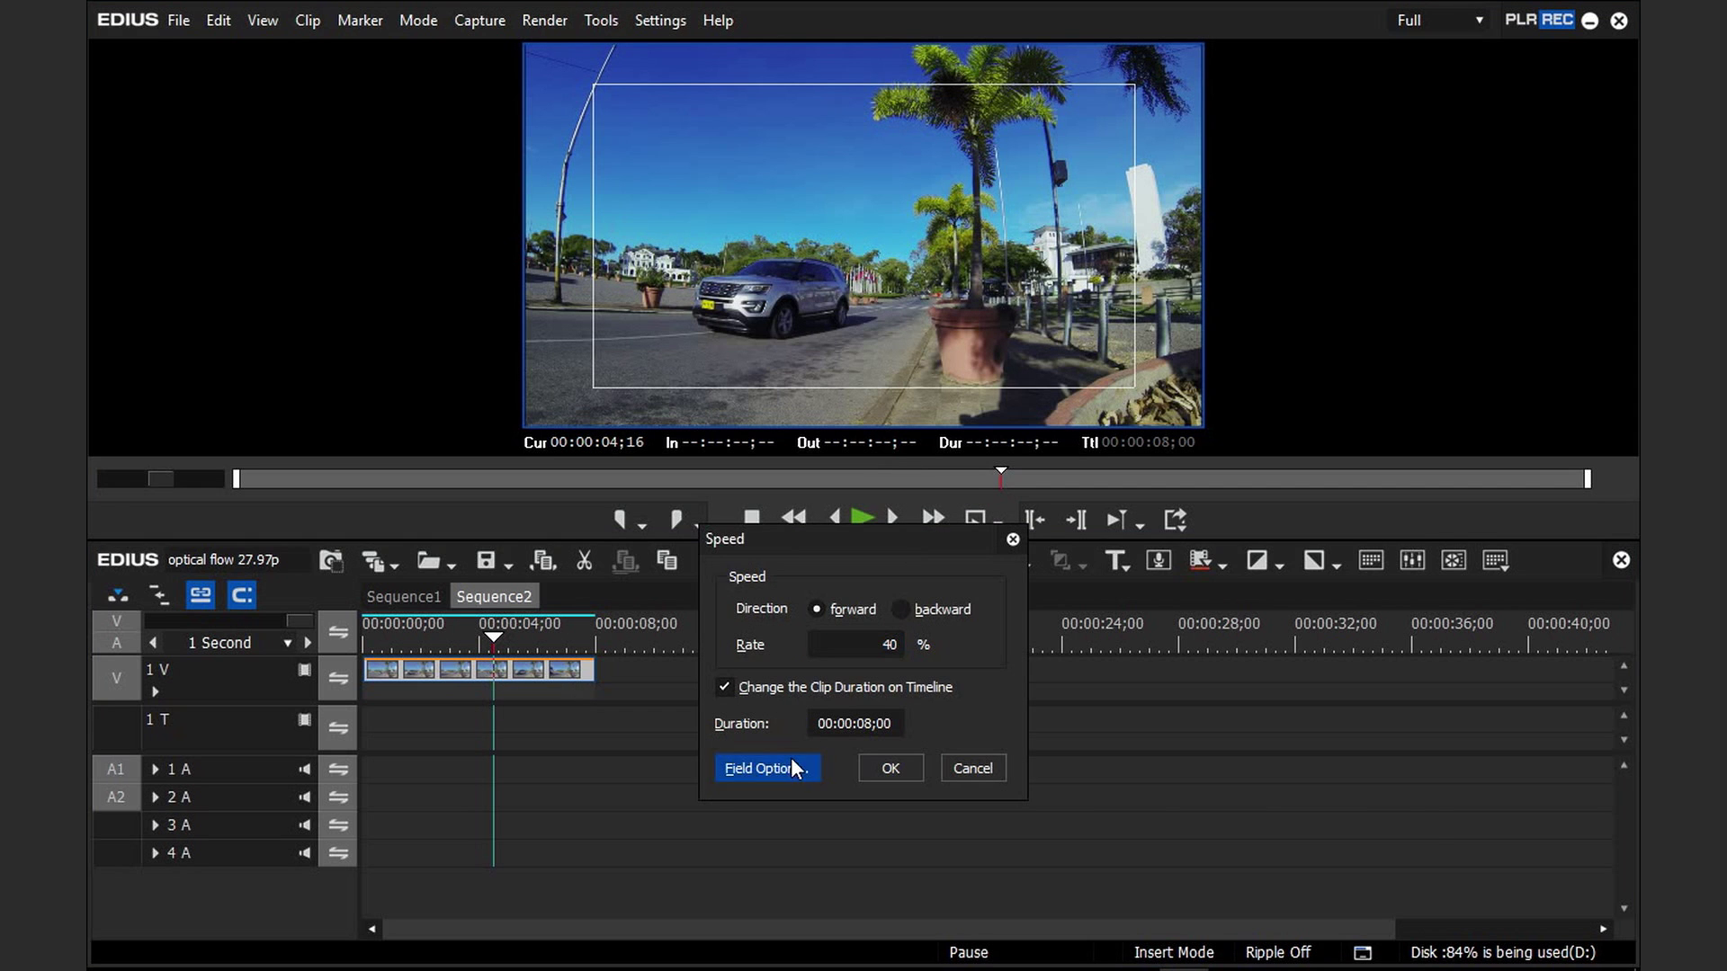
# - Change the slowed car clip's interpolation method to Optical flow, leaving the processing option at None
pyautogui.click(791, 765)
pyautogui.click(1121, 648)
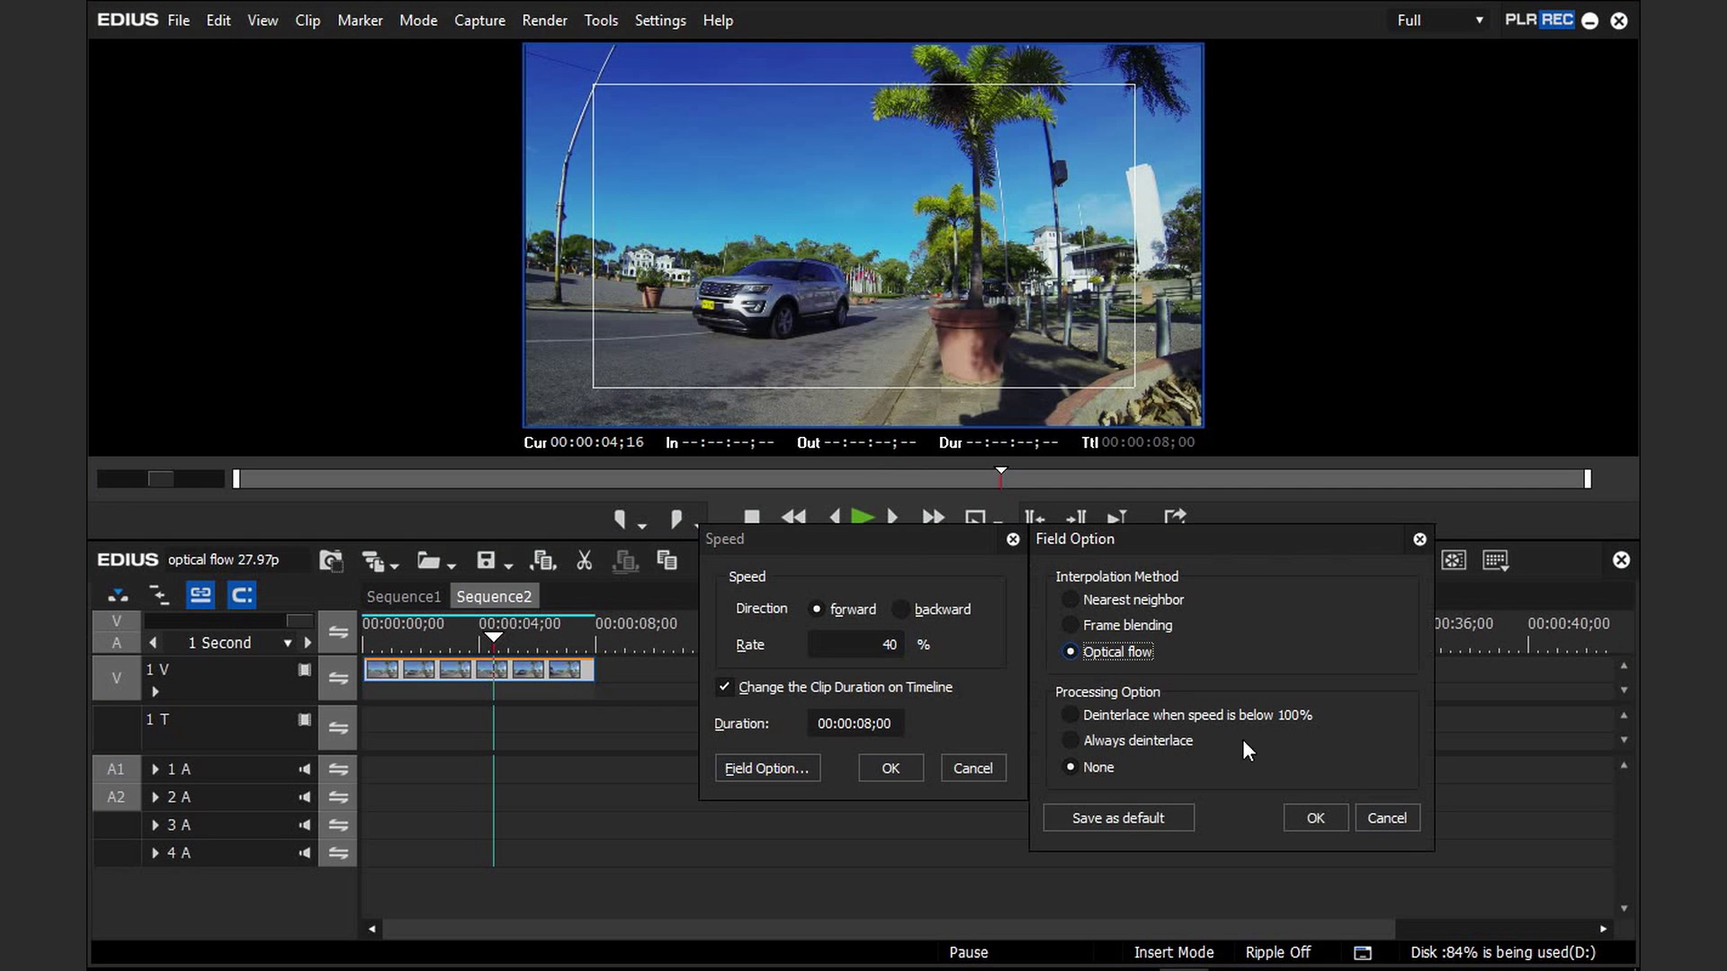
pyautogui.click(1315, 818)
pyautogui.click(892, 770)
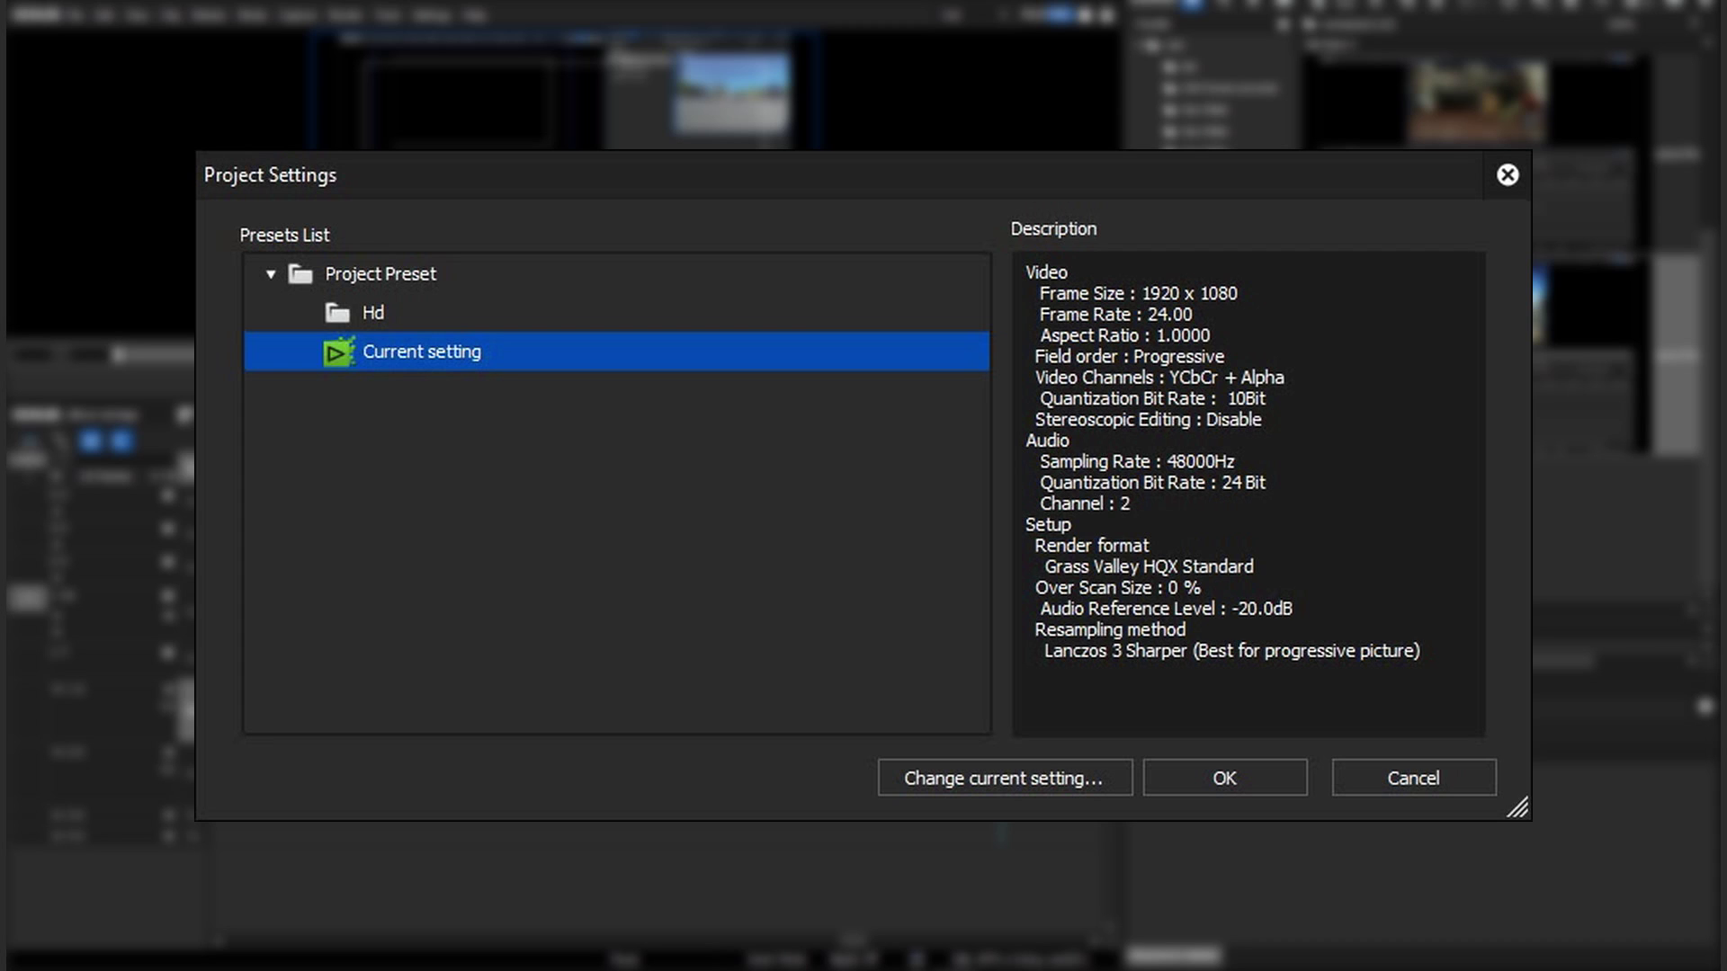
# - Set the CARS bin clip's frame rate to 24 in its properties and place it at the start of track 1V in Car crawl
pyautogui.click(1302, 781)
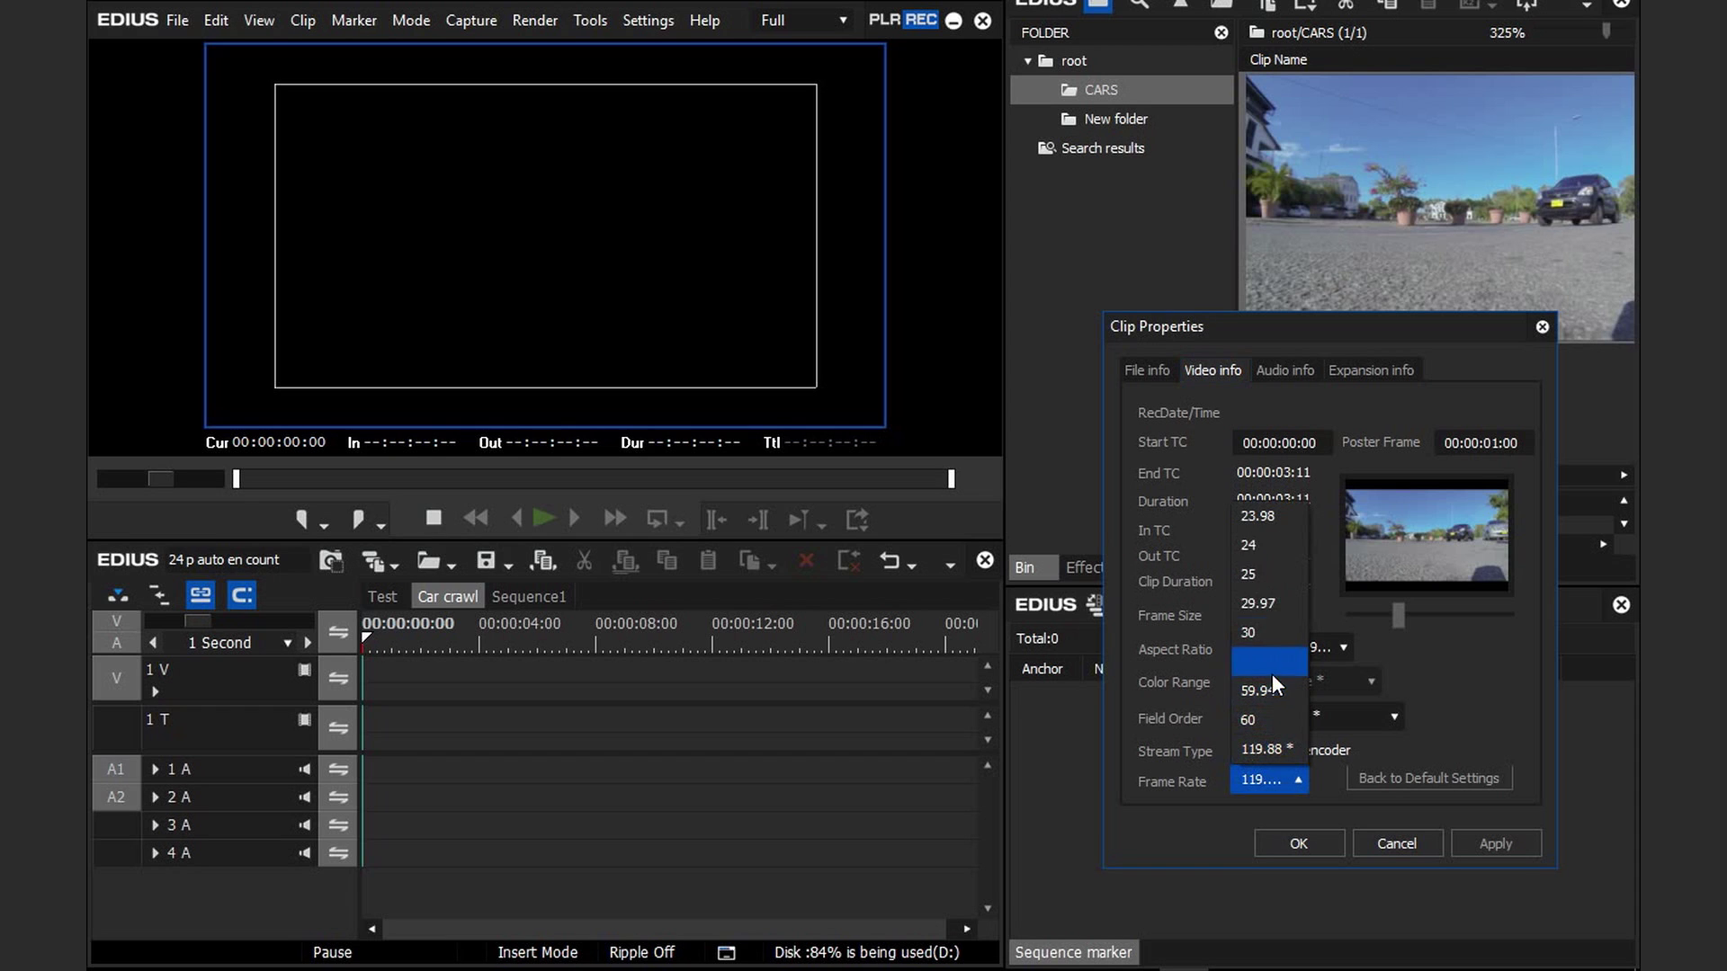
pyautogui.click(1255, 542)
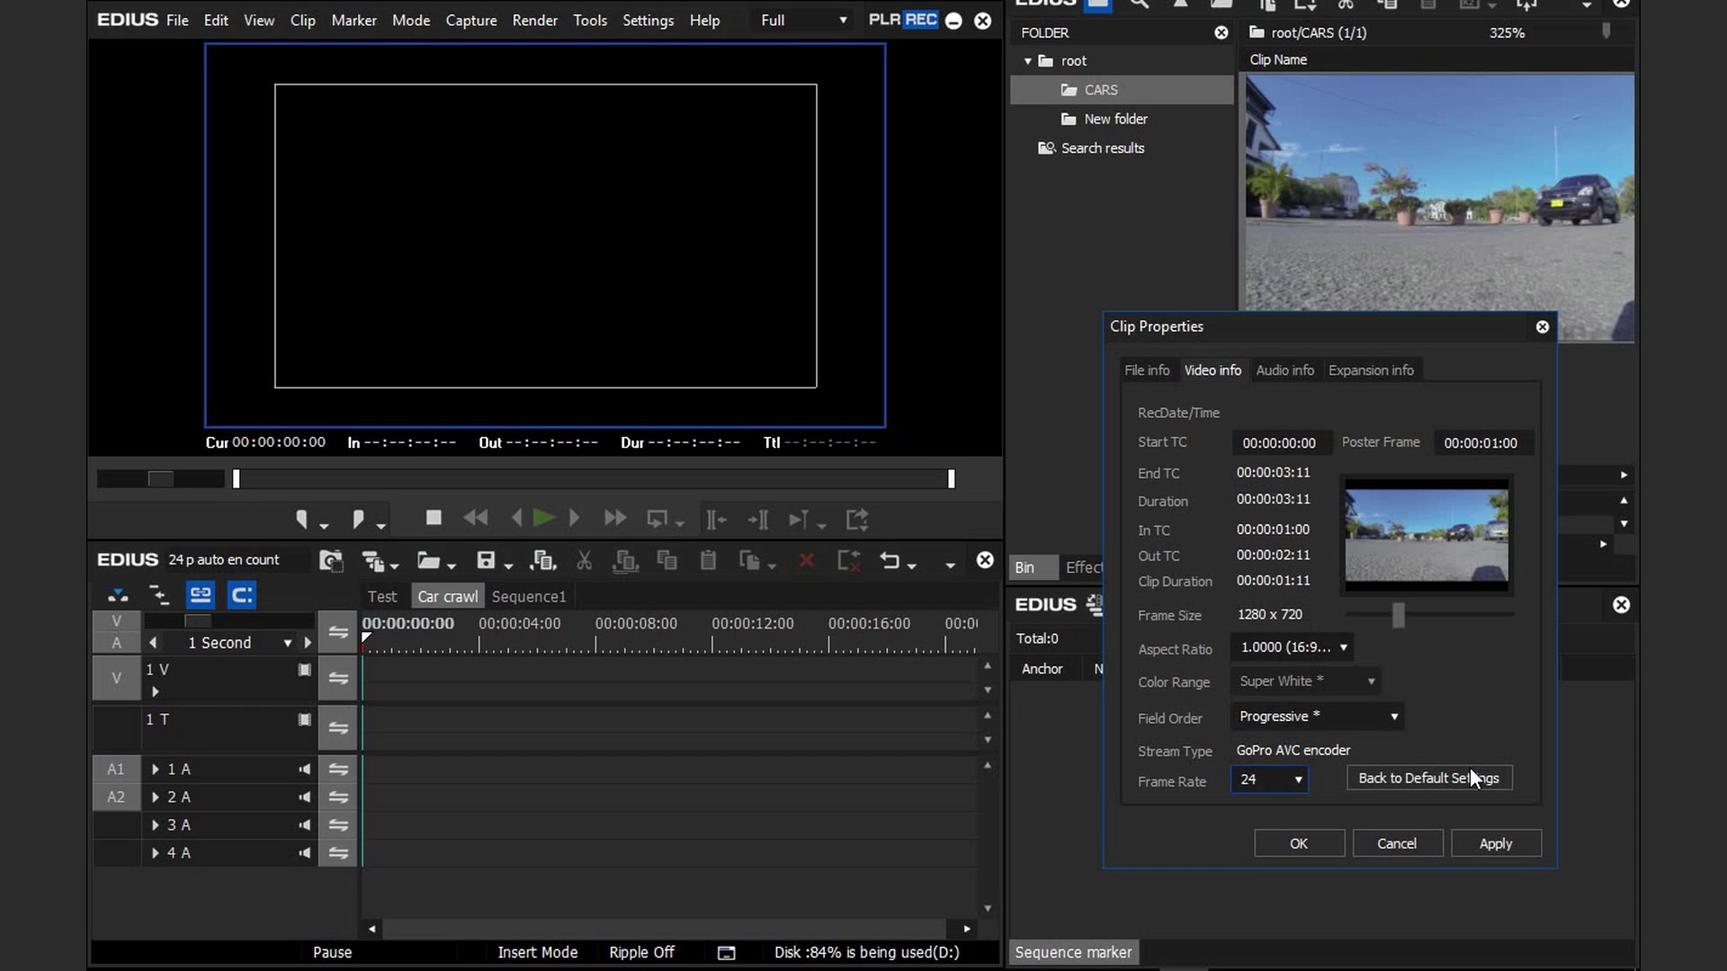
pyautogui.click(1496, 845)
pyautogui.click(1318, 842)
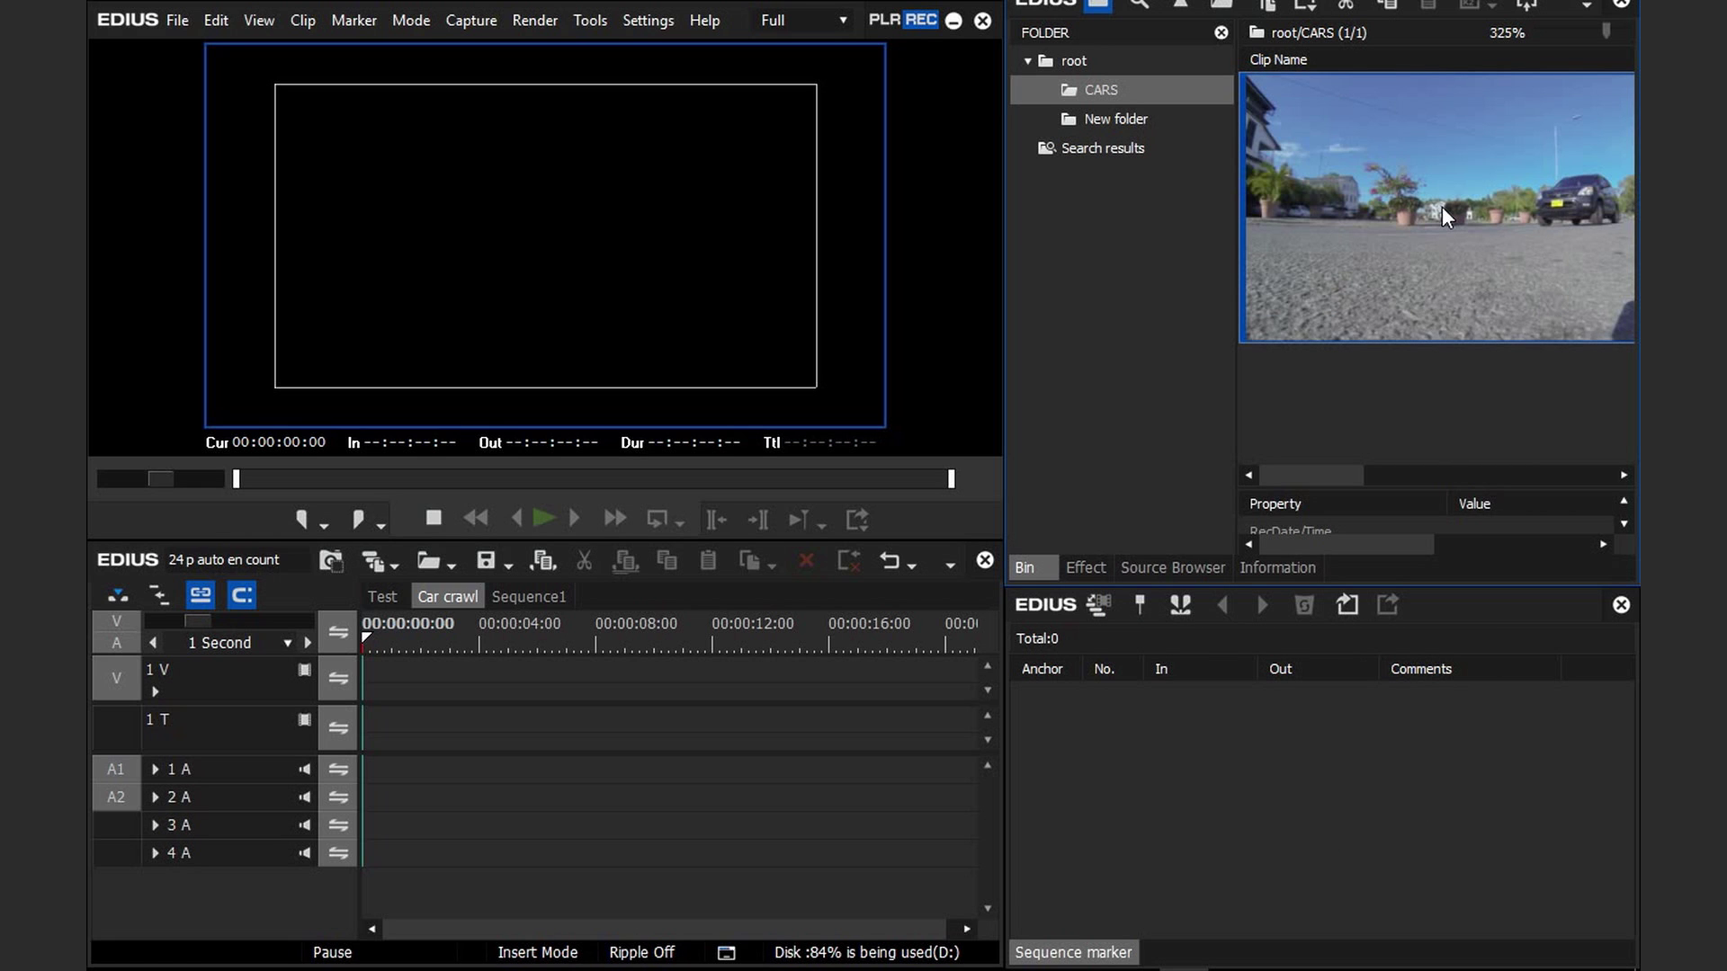
pyautogui.moveTo(1443, 207); pyautogui.dragTo(369, 680)
pyautogui.doubleClick(474, 211)
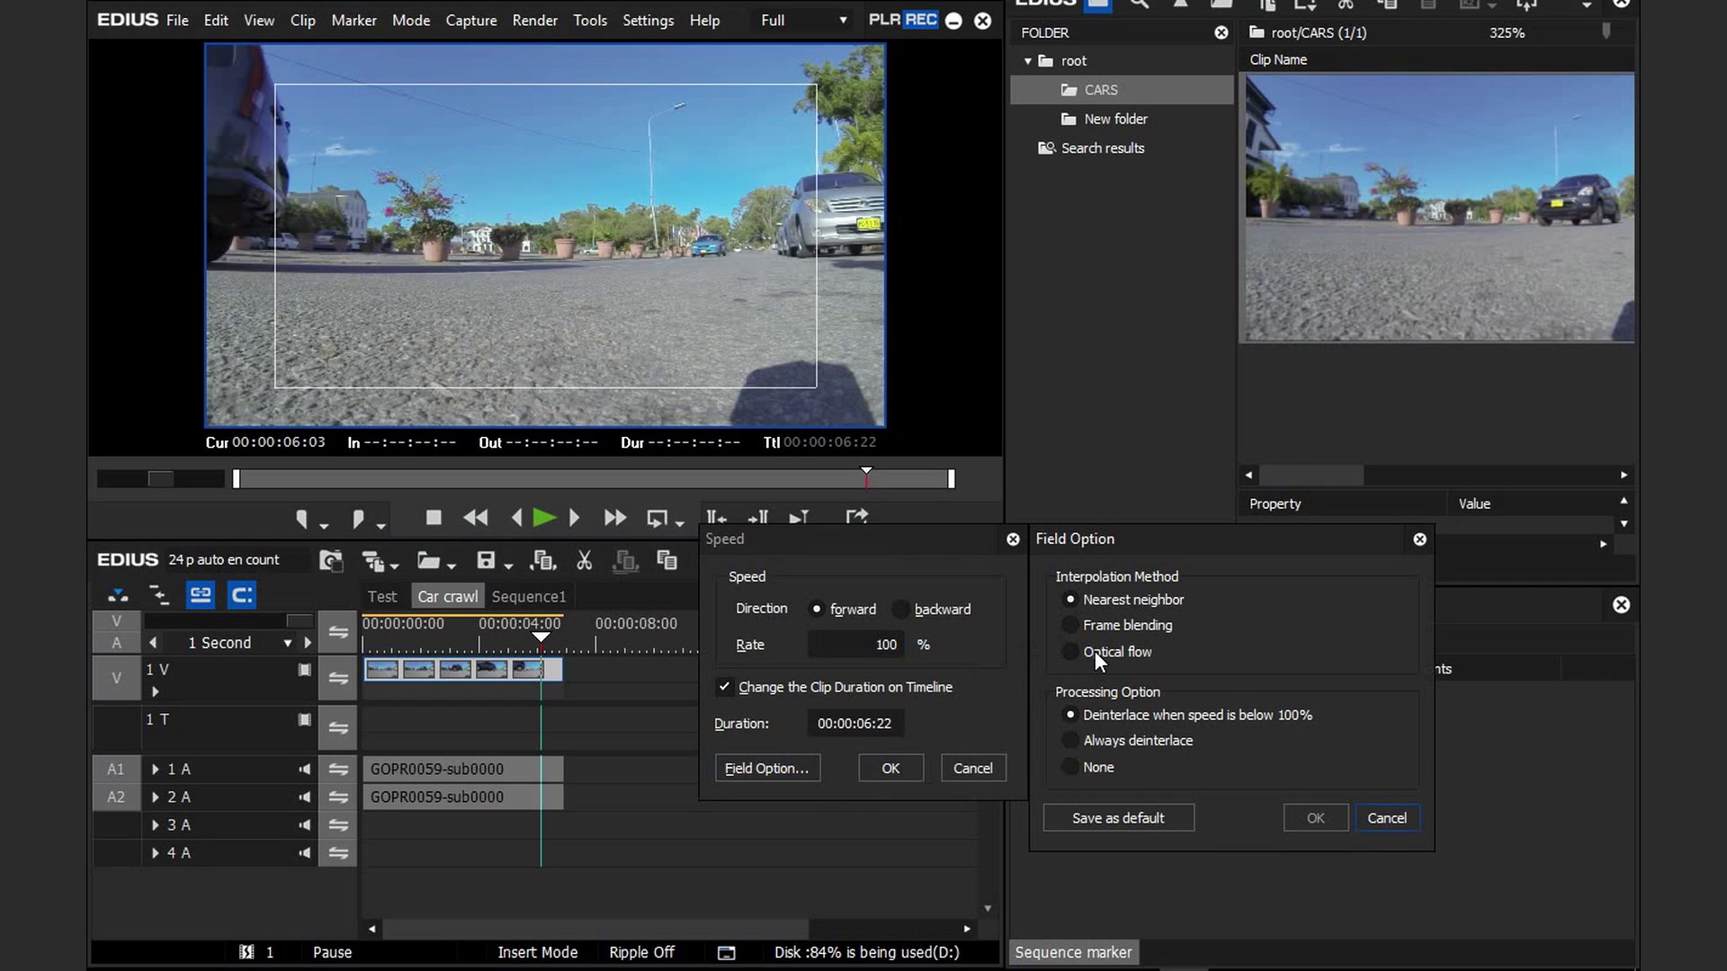
# - Set the car clip's interpolation method to Optical flow and its speed rate to 2%
pyautogui.click(1097, 653)
pyautogui.click(1311, 815)
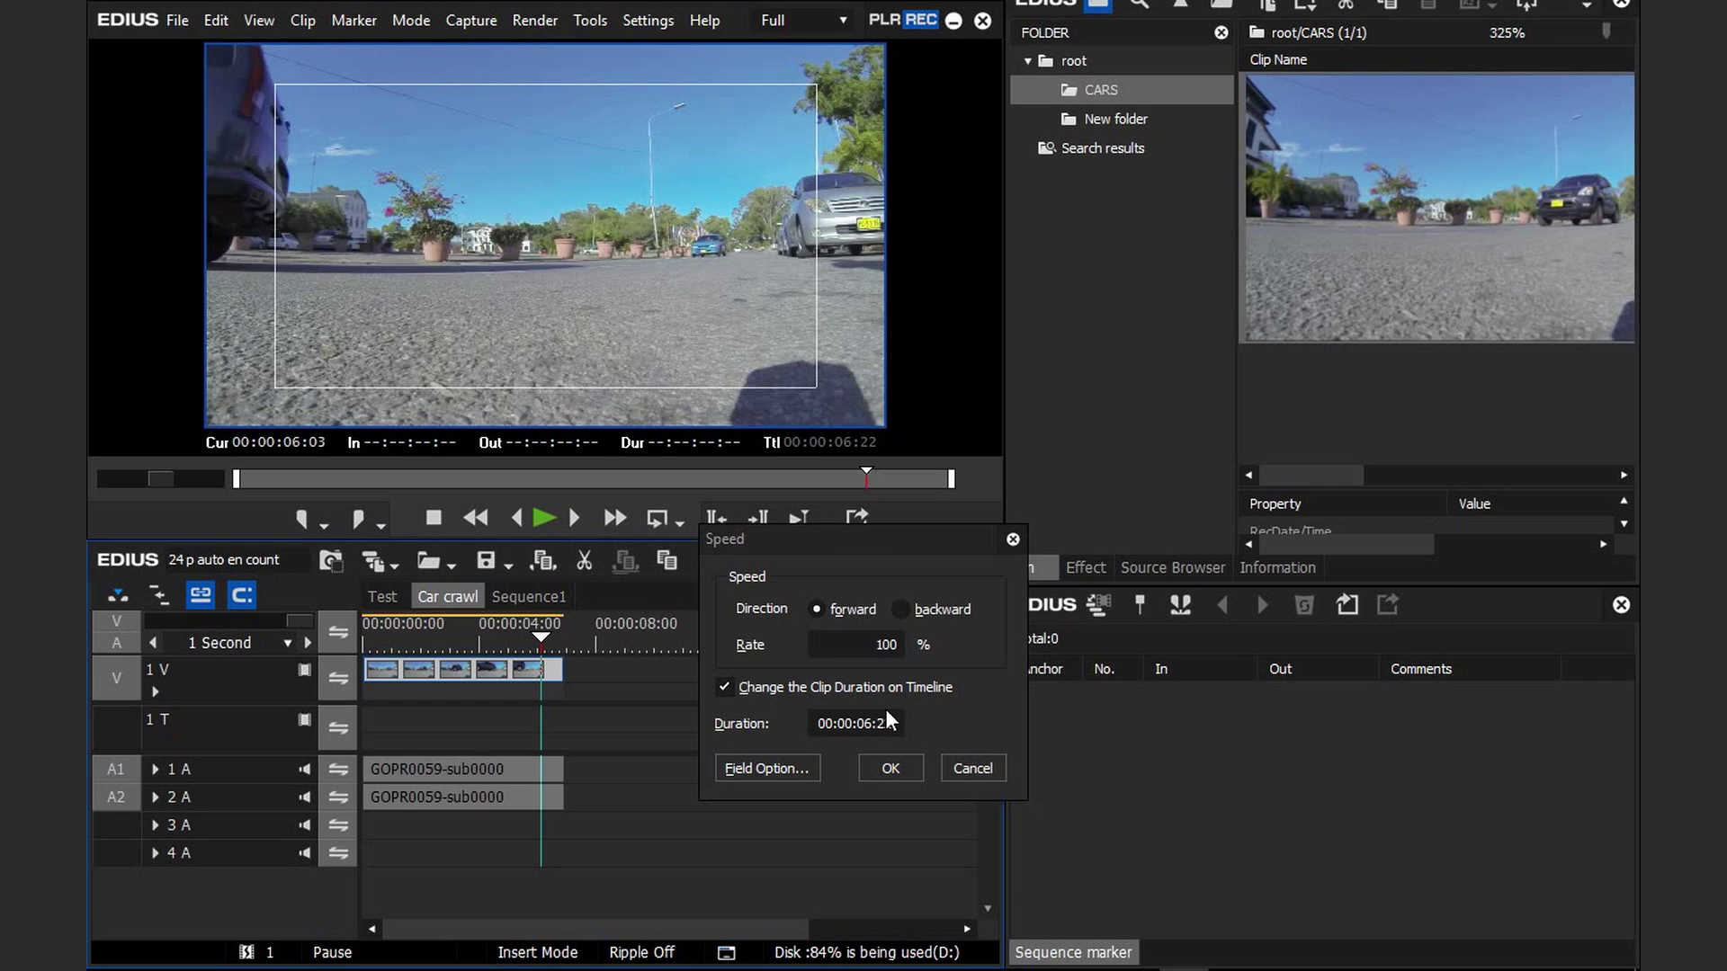
pyautogui.click(856, 645)
pyautogui.write('2')
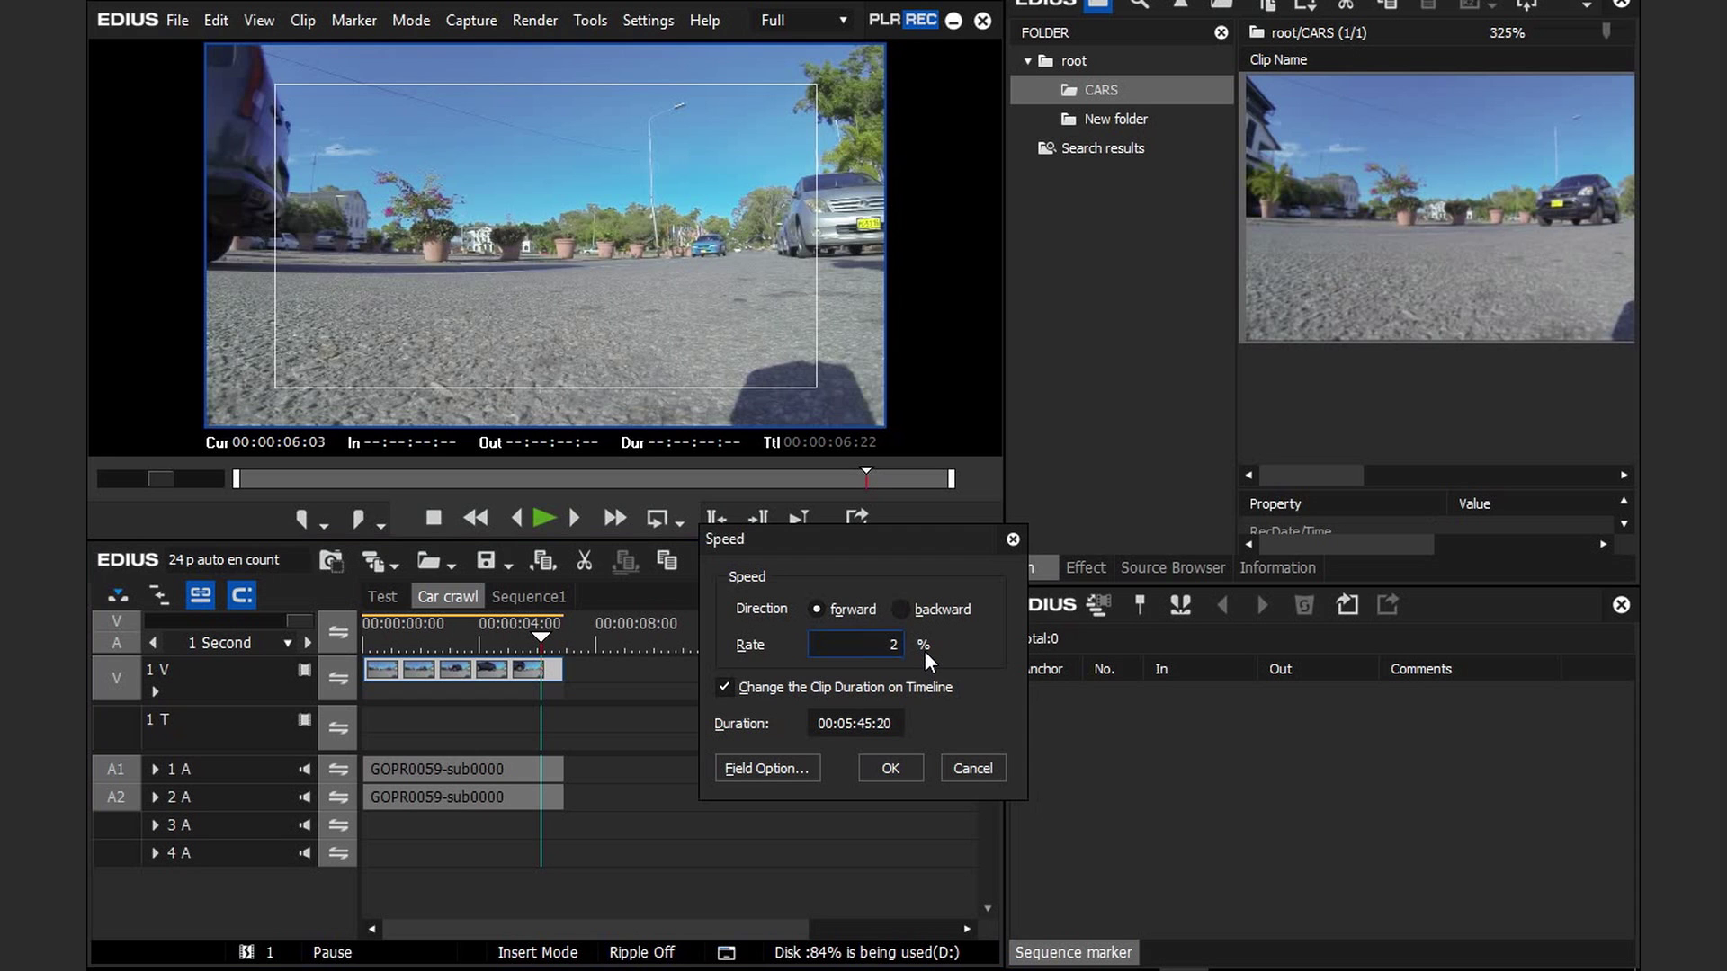
pyautogui.click(883, 770)
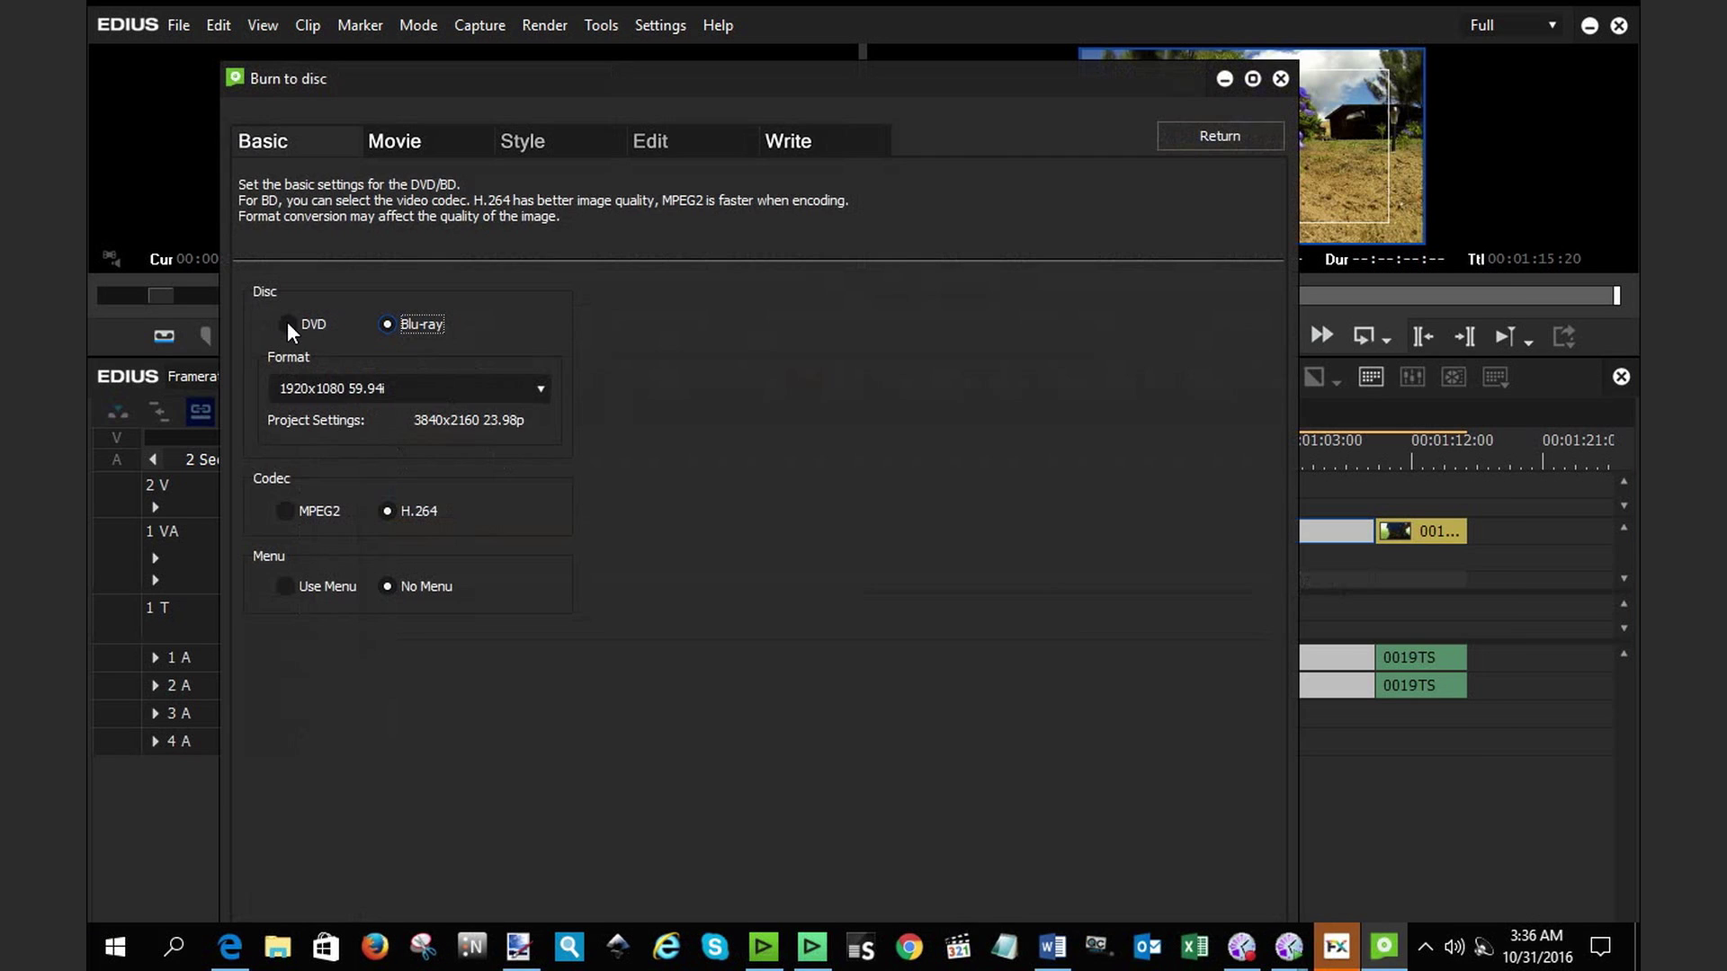
# - Examine the output formats offered for DVD and for Blu-ray in the Burn to disc settings, and return to the timeline
pyautogui.click(288, 324)
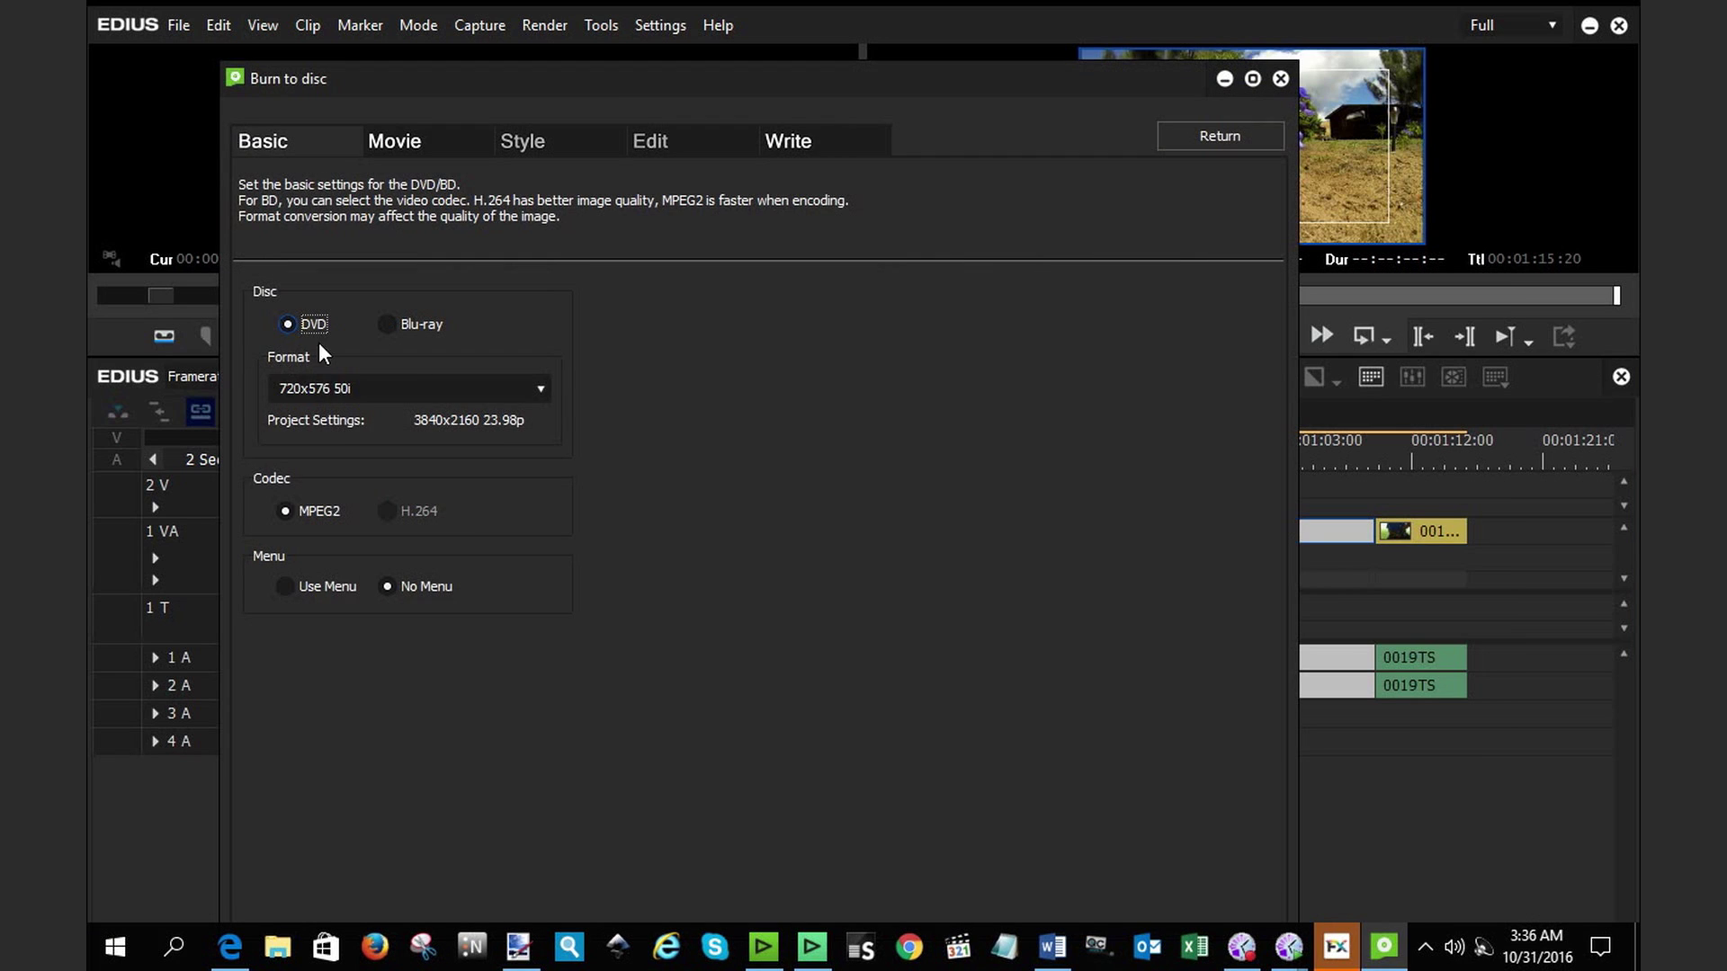
pyautogui.click(539, 389)
pyautogui.click(451, 410)
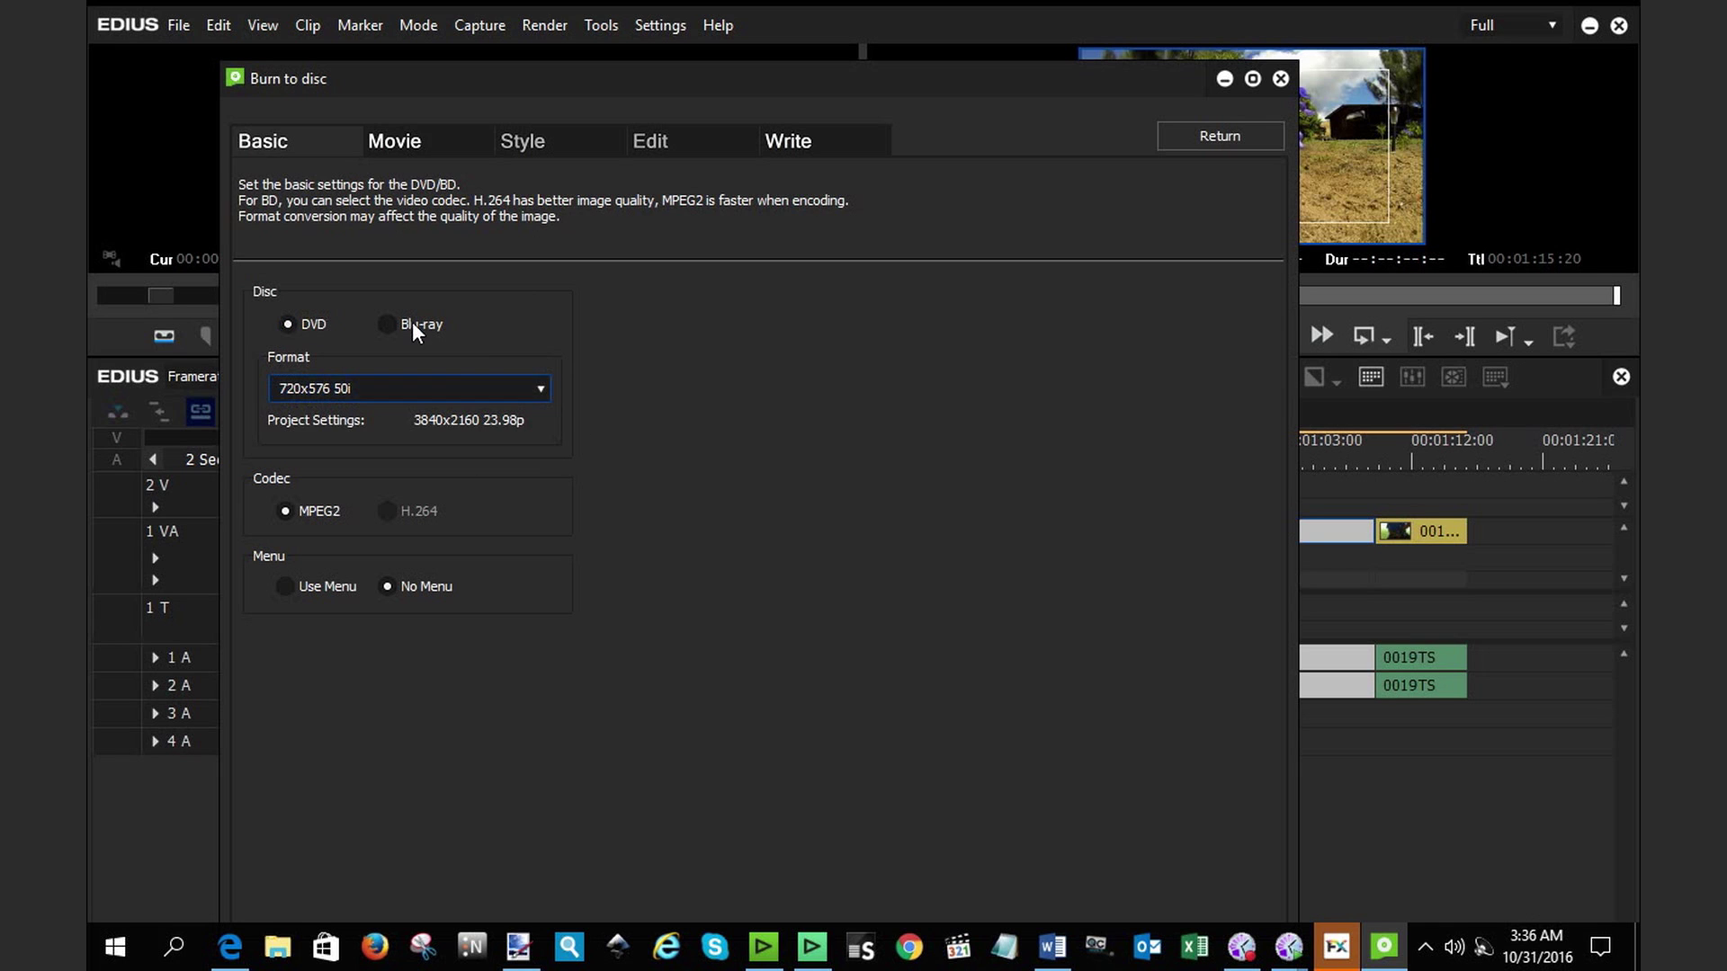
pyautogui.click(545, 389)
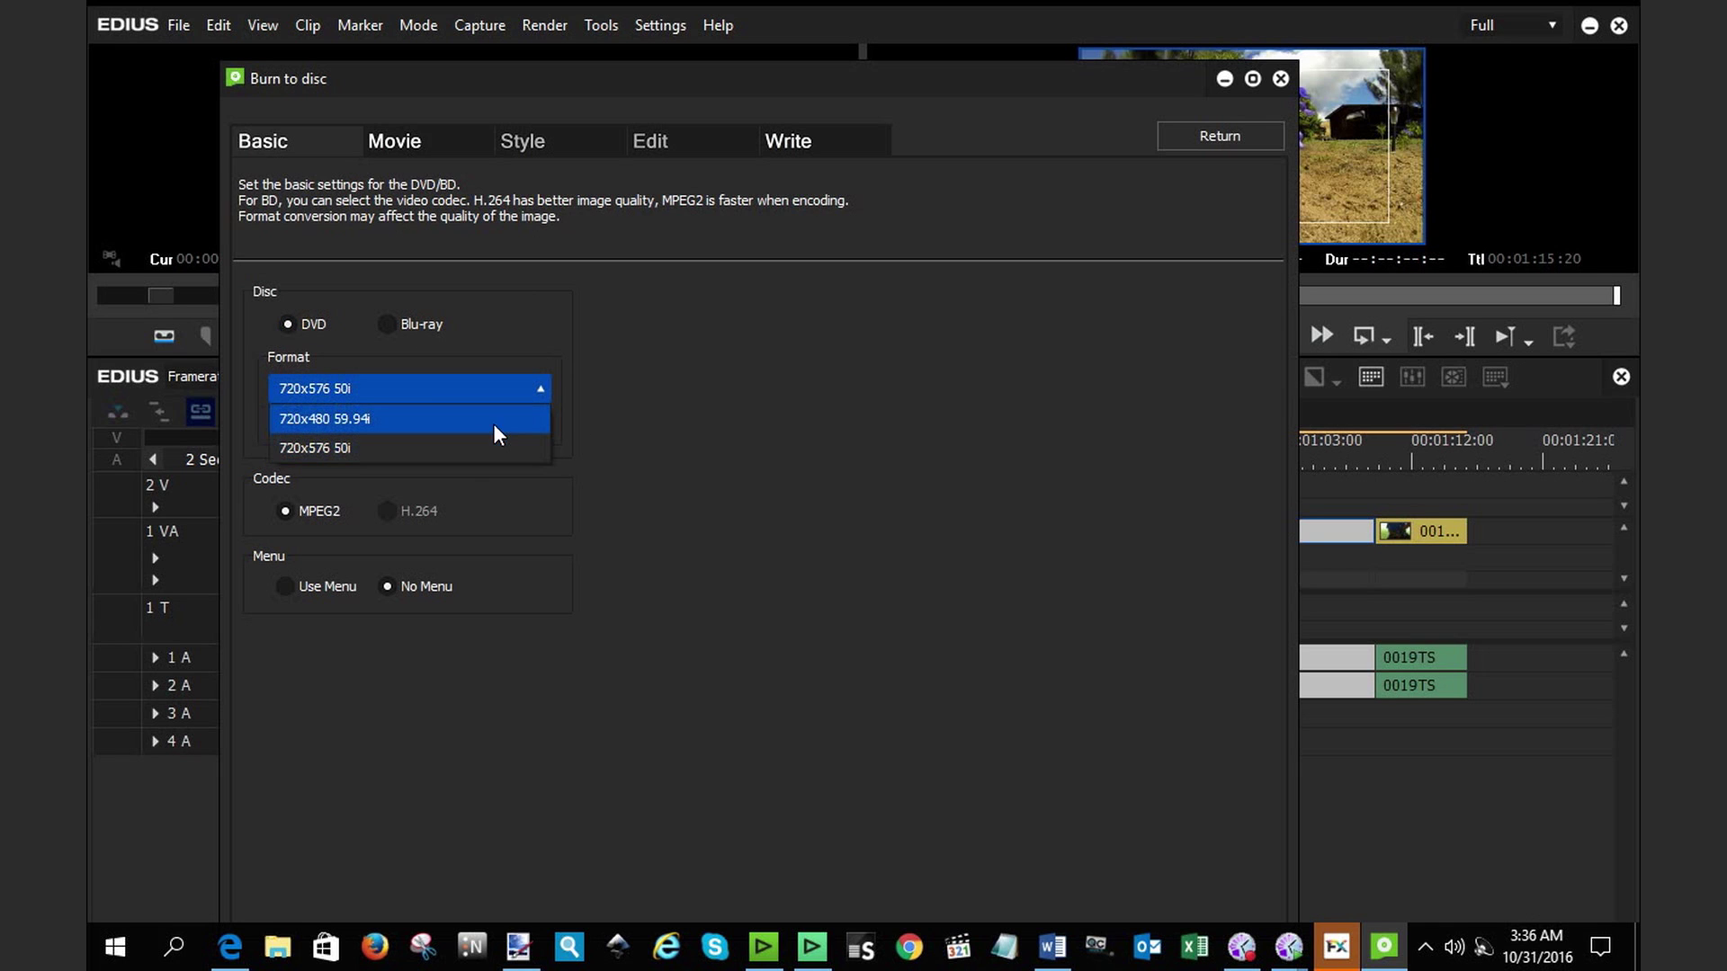
pyautogui.click(388, 323)
pyautogui.click(394, 322)
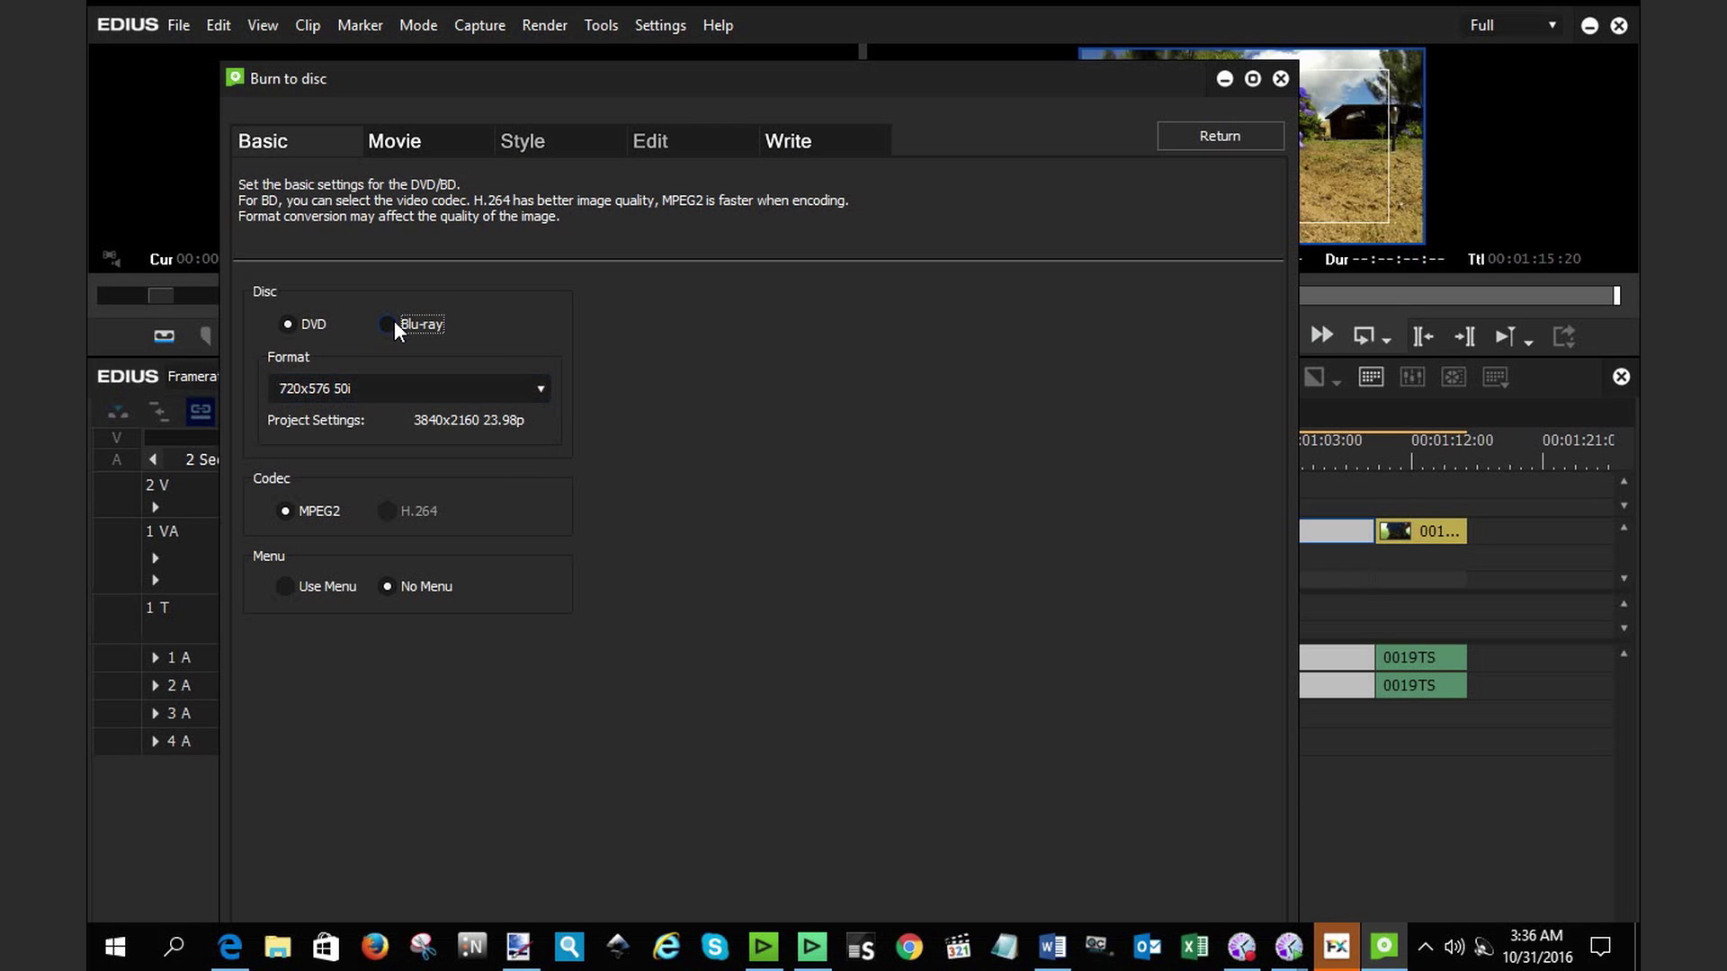
pyautogui.click(531, 388)
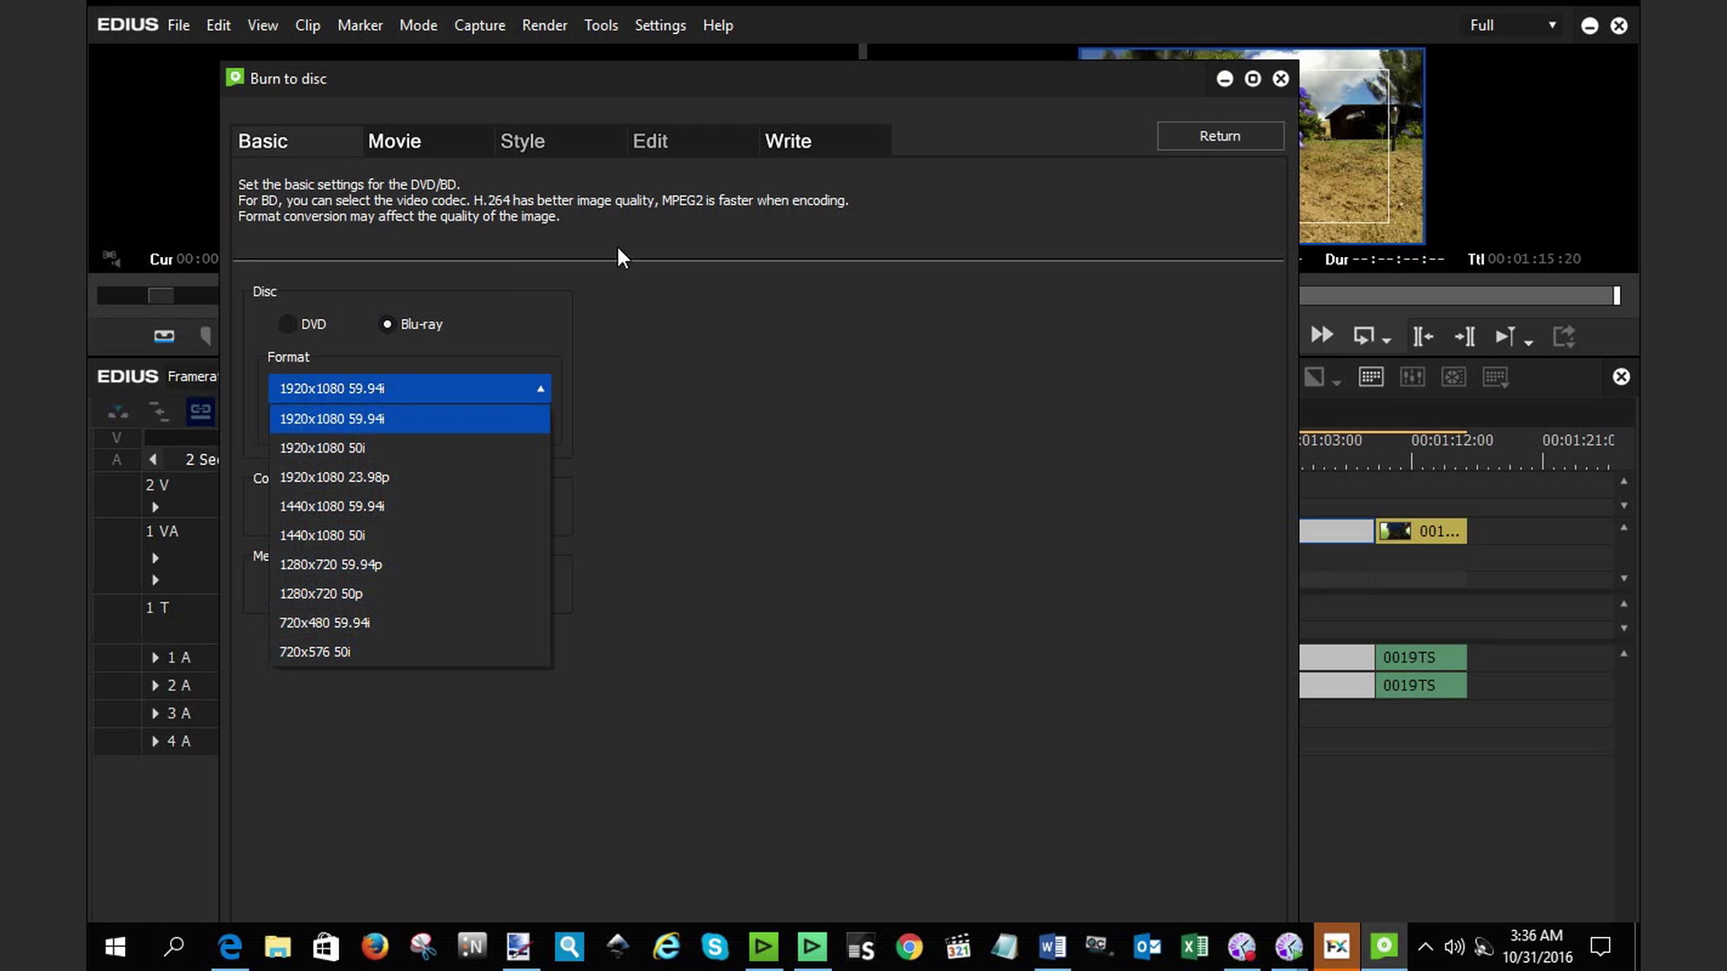
pyautogui.click(1231, 135)
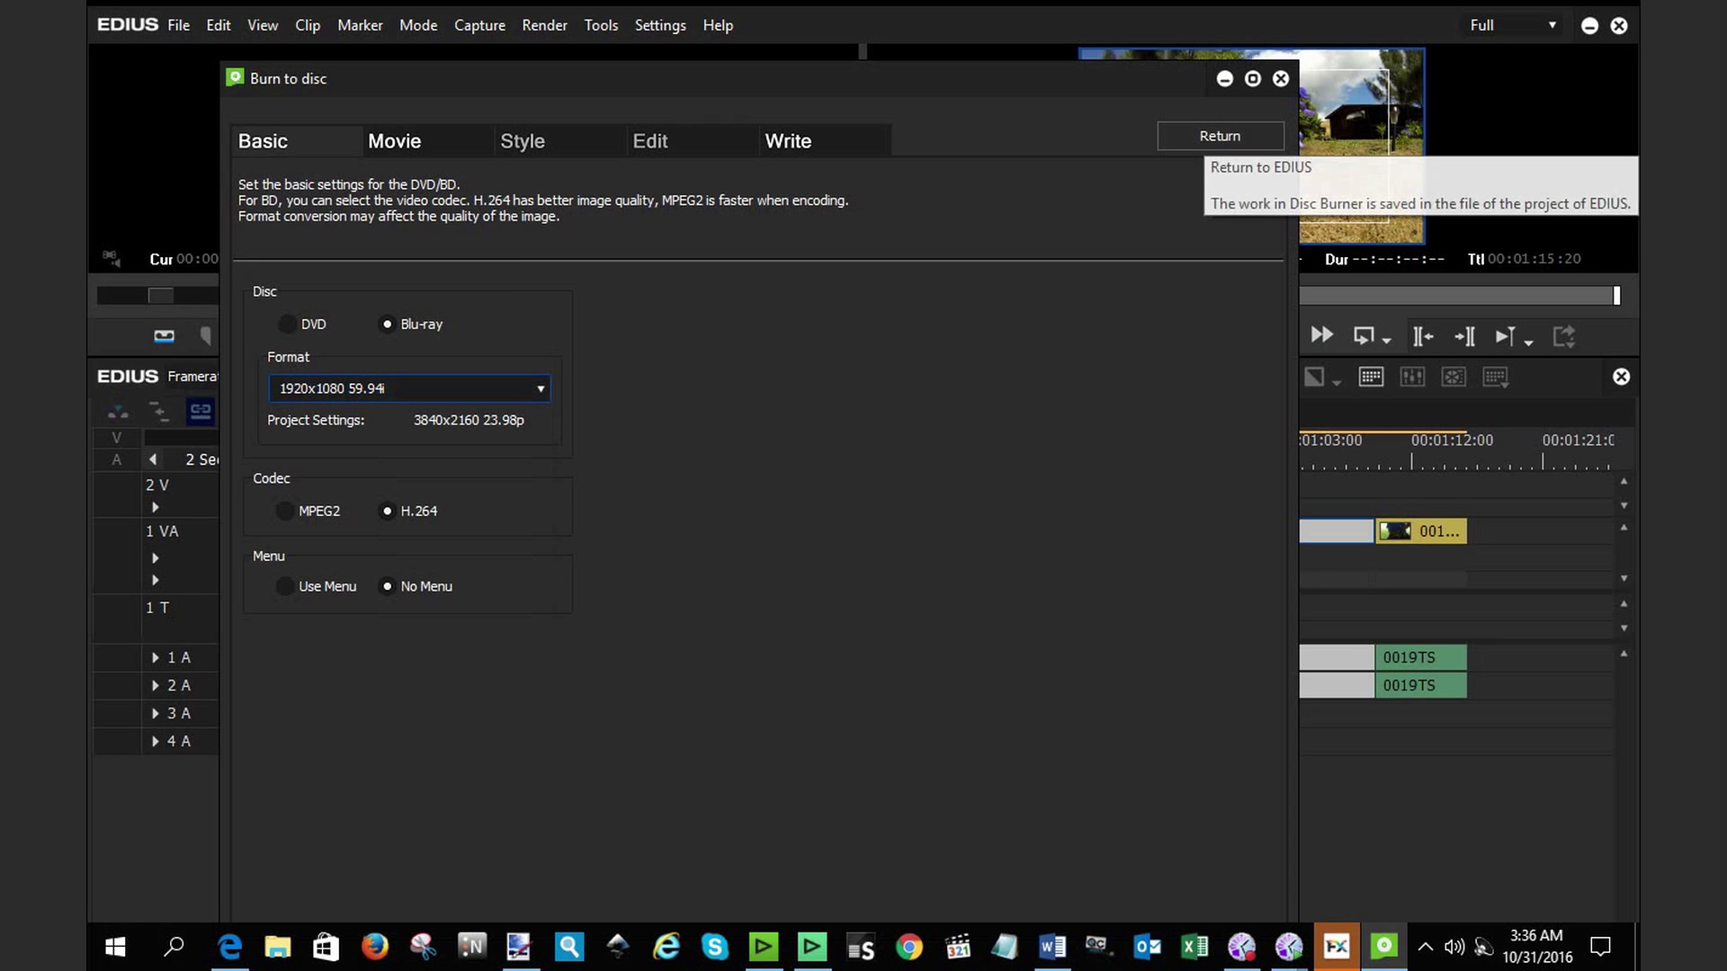
pyautogui.click(1231, 135)
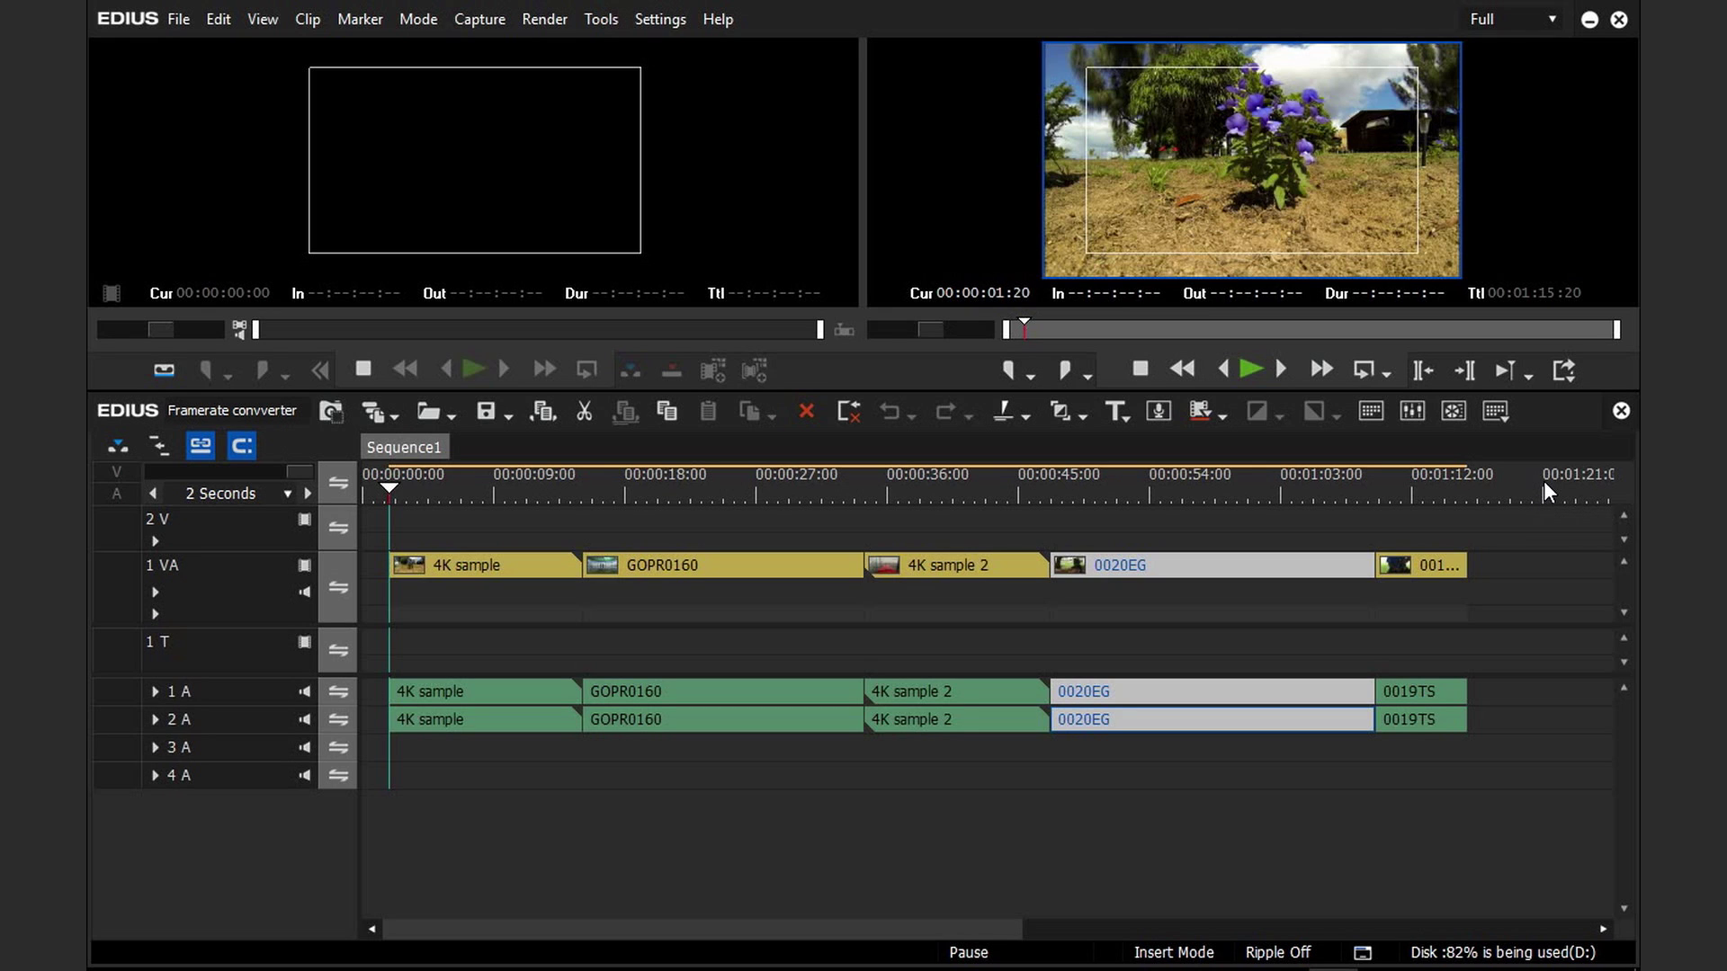
# - Start a Burn to disc export of the sequence and configure it as a Blu-ray in 1920x1080 59.94i with No Menu
pyautogui.click(1563, 374)
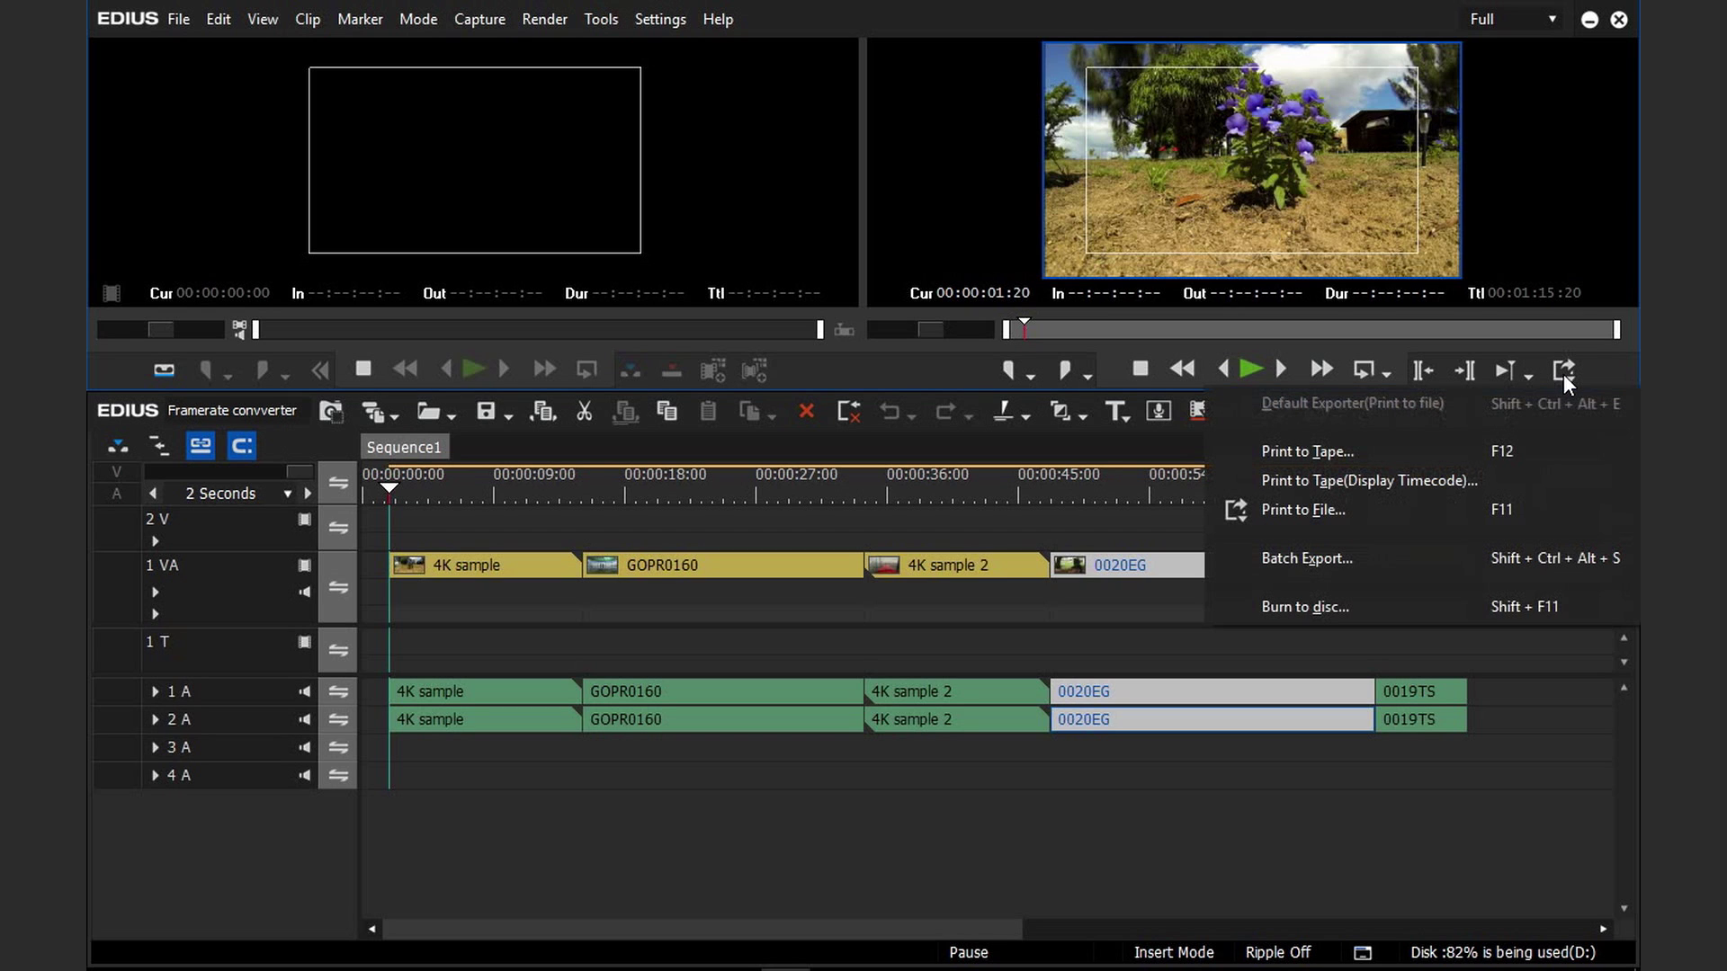
pyautogui.click(1579, 606)
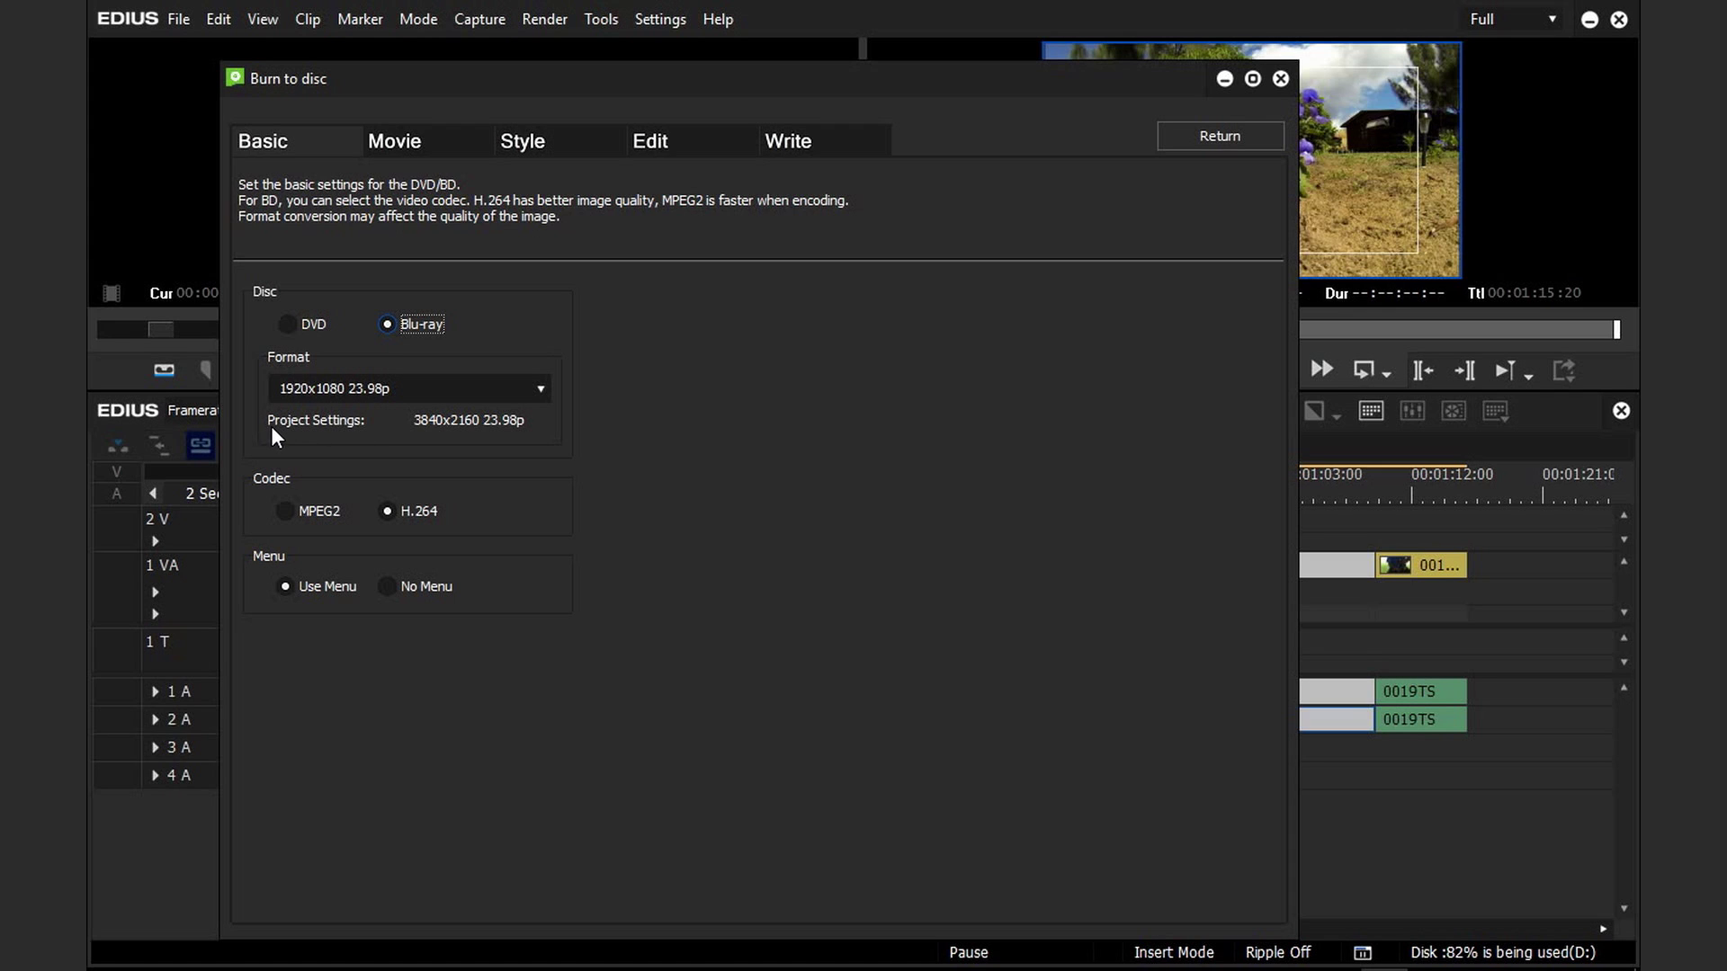
pyautogui.click(542, 389)
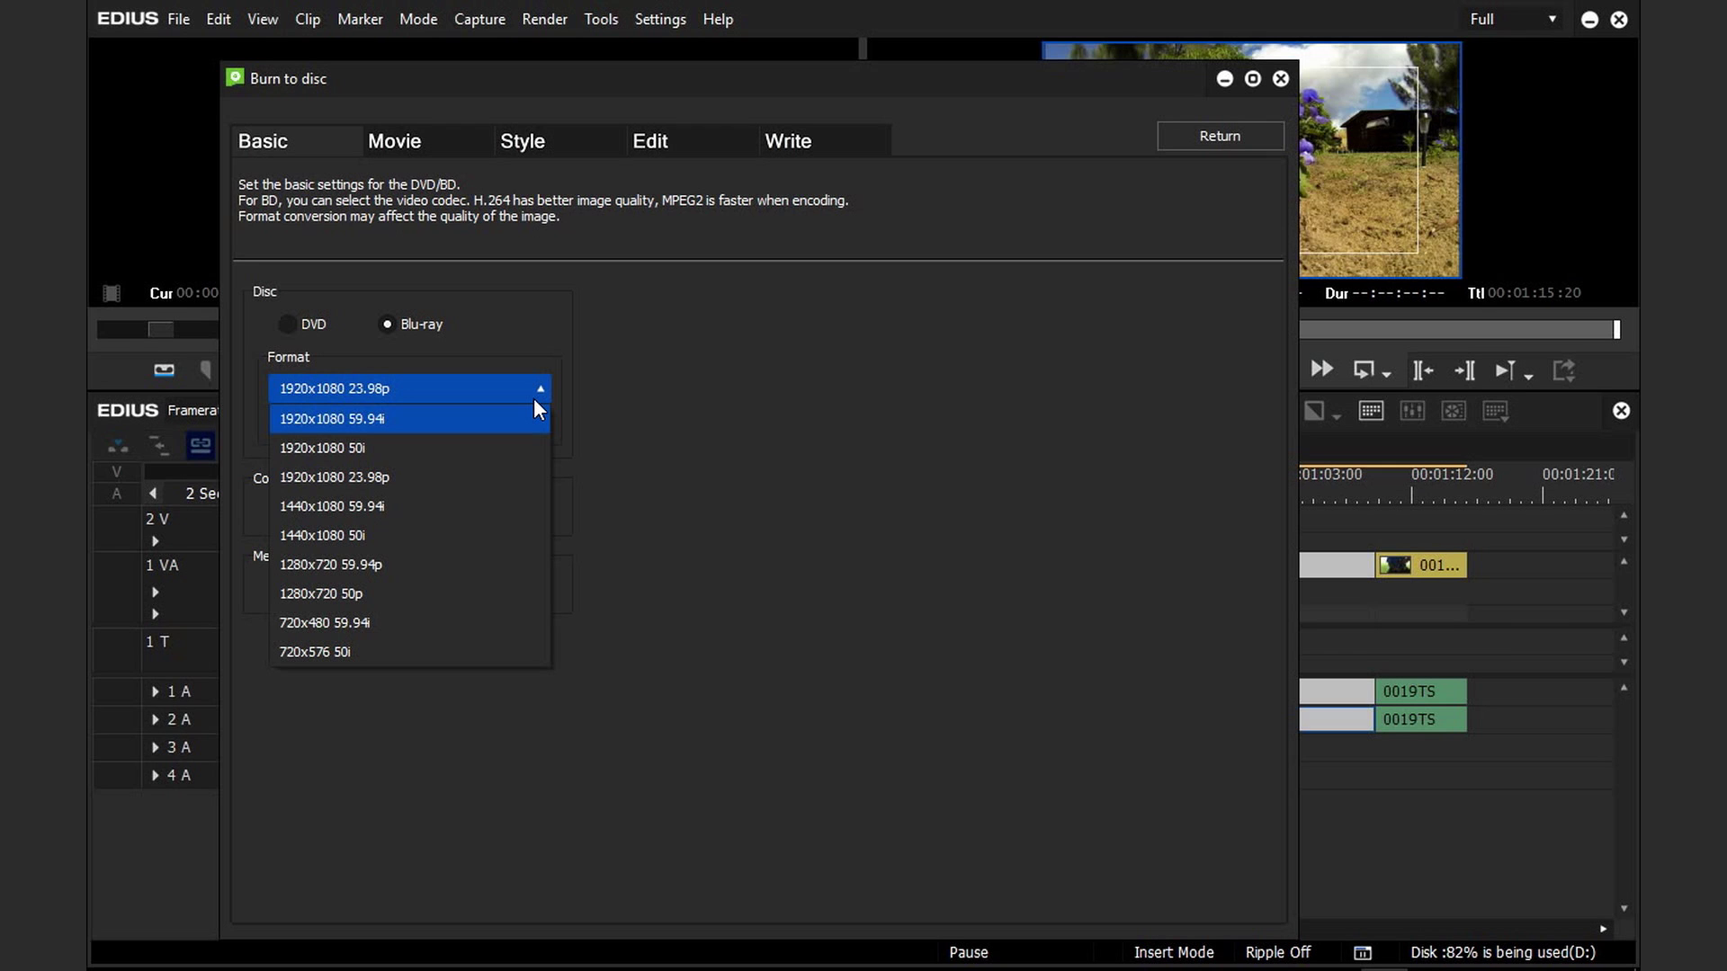
pyautogui.press('End')
pyautogui.press('Return')
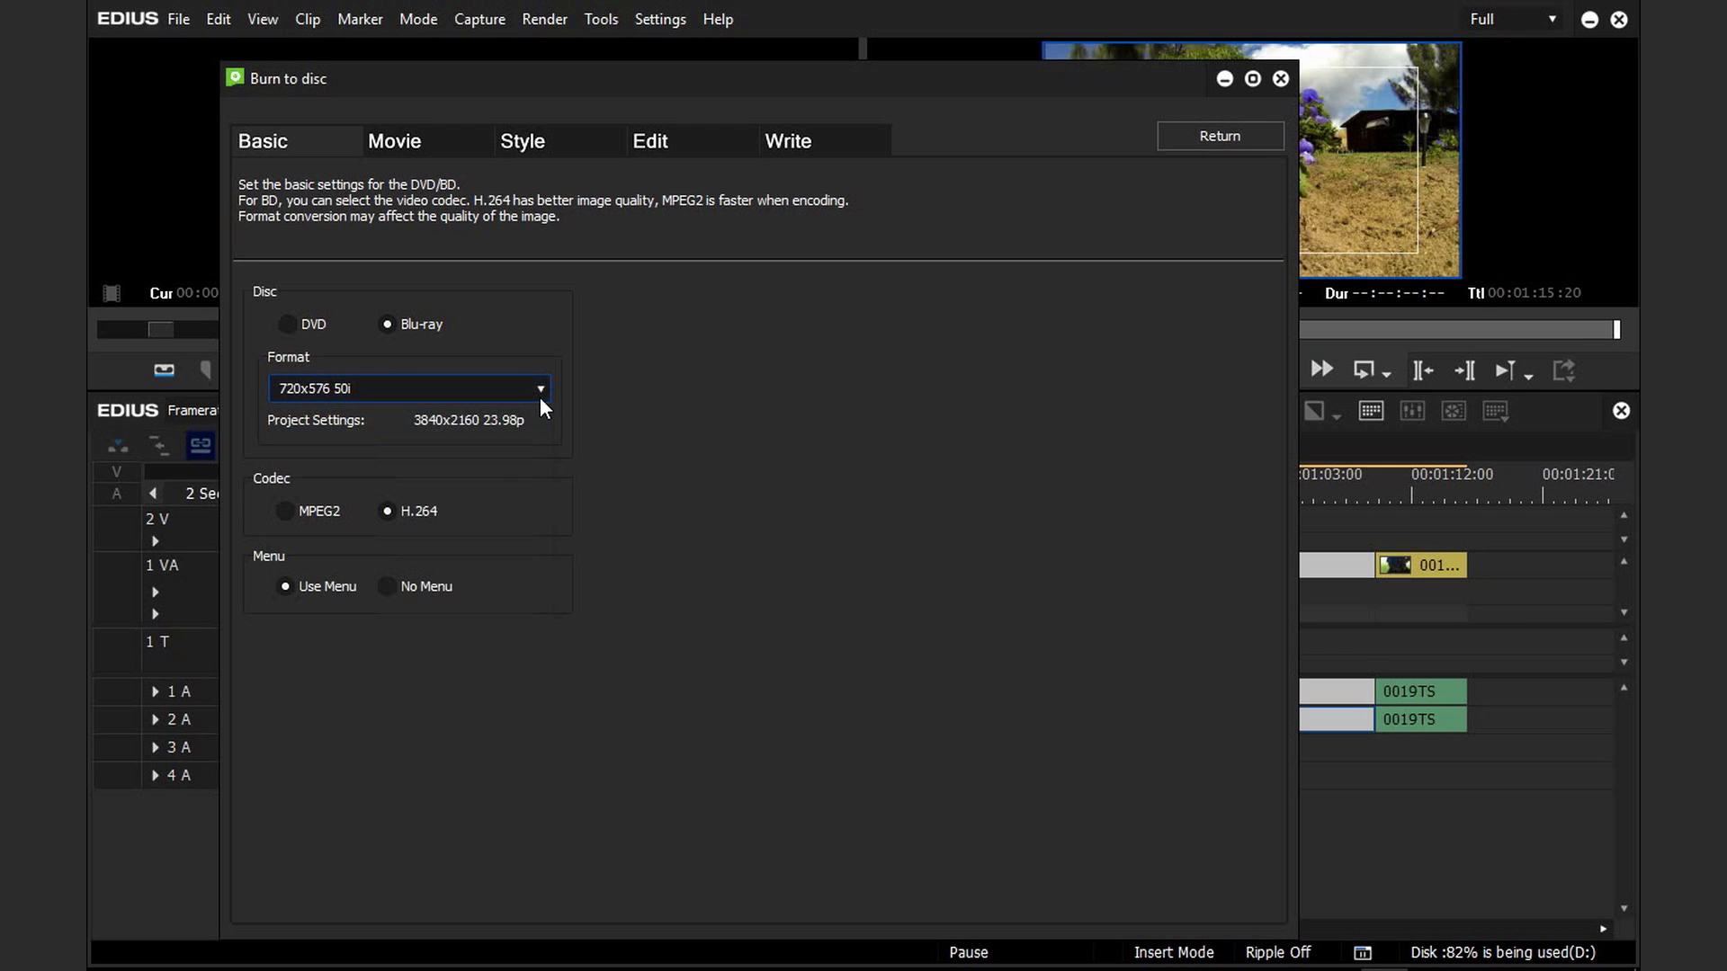
pyautogui.click(541, 396)
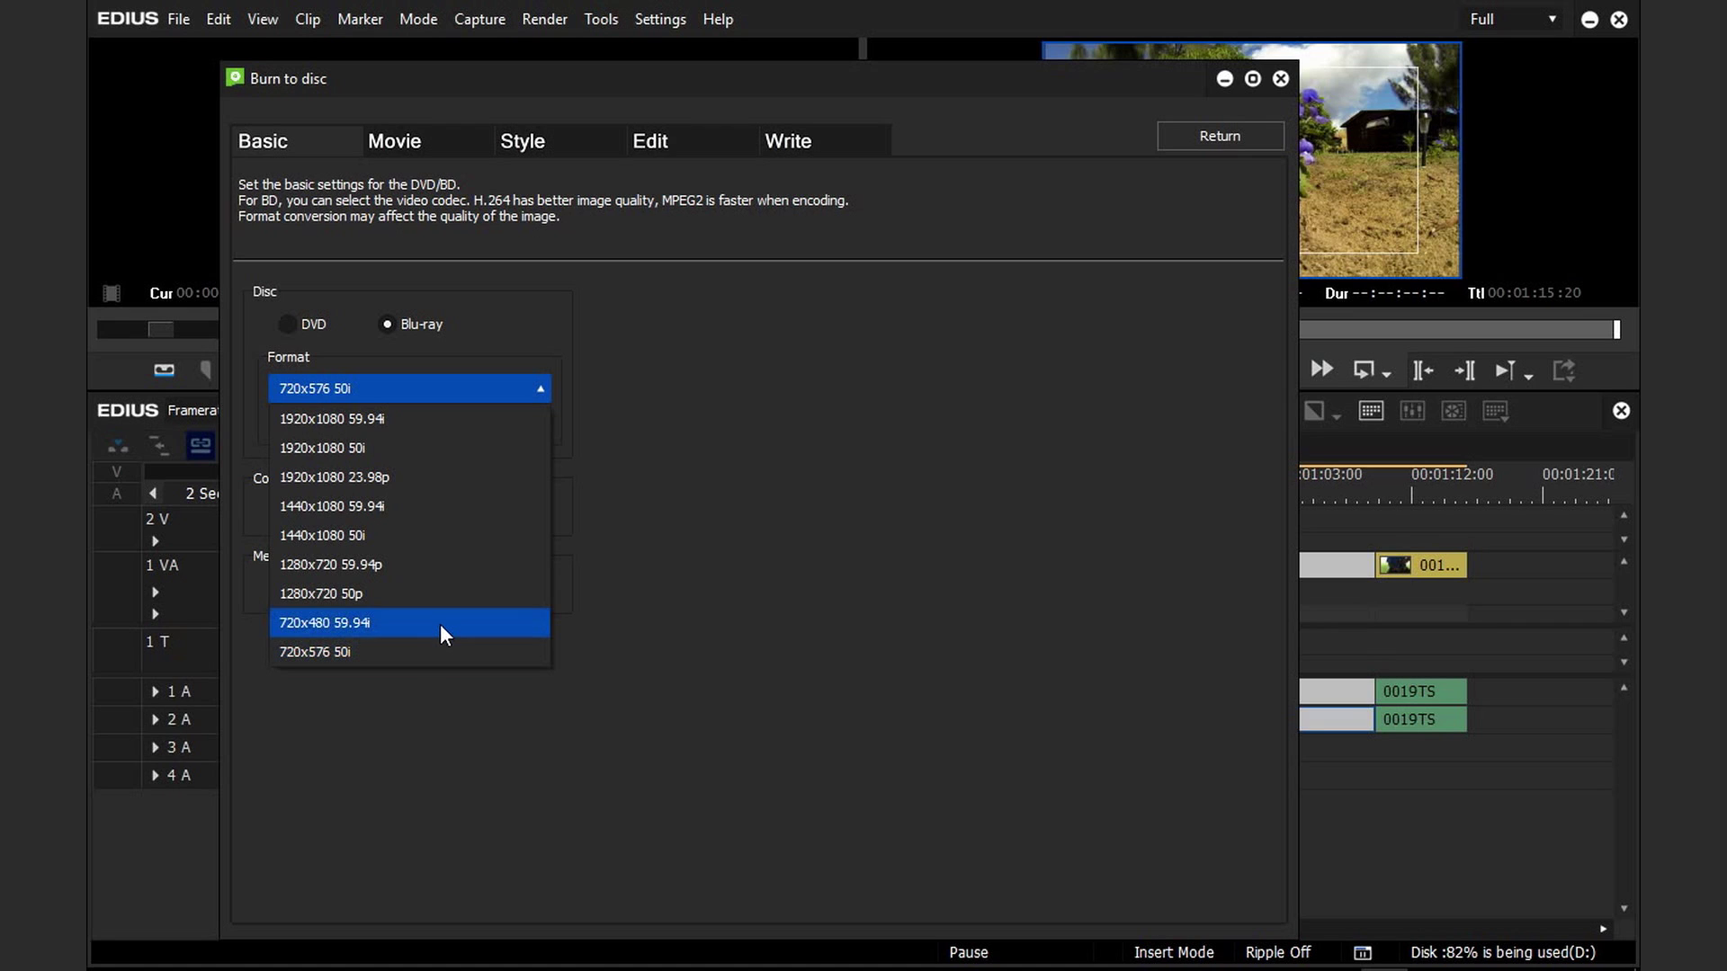
pyautogui.click(358, 423)
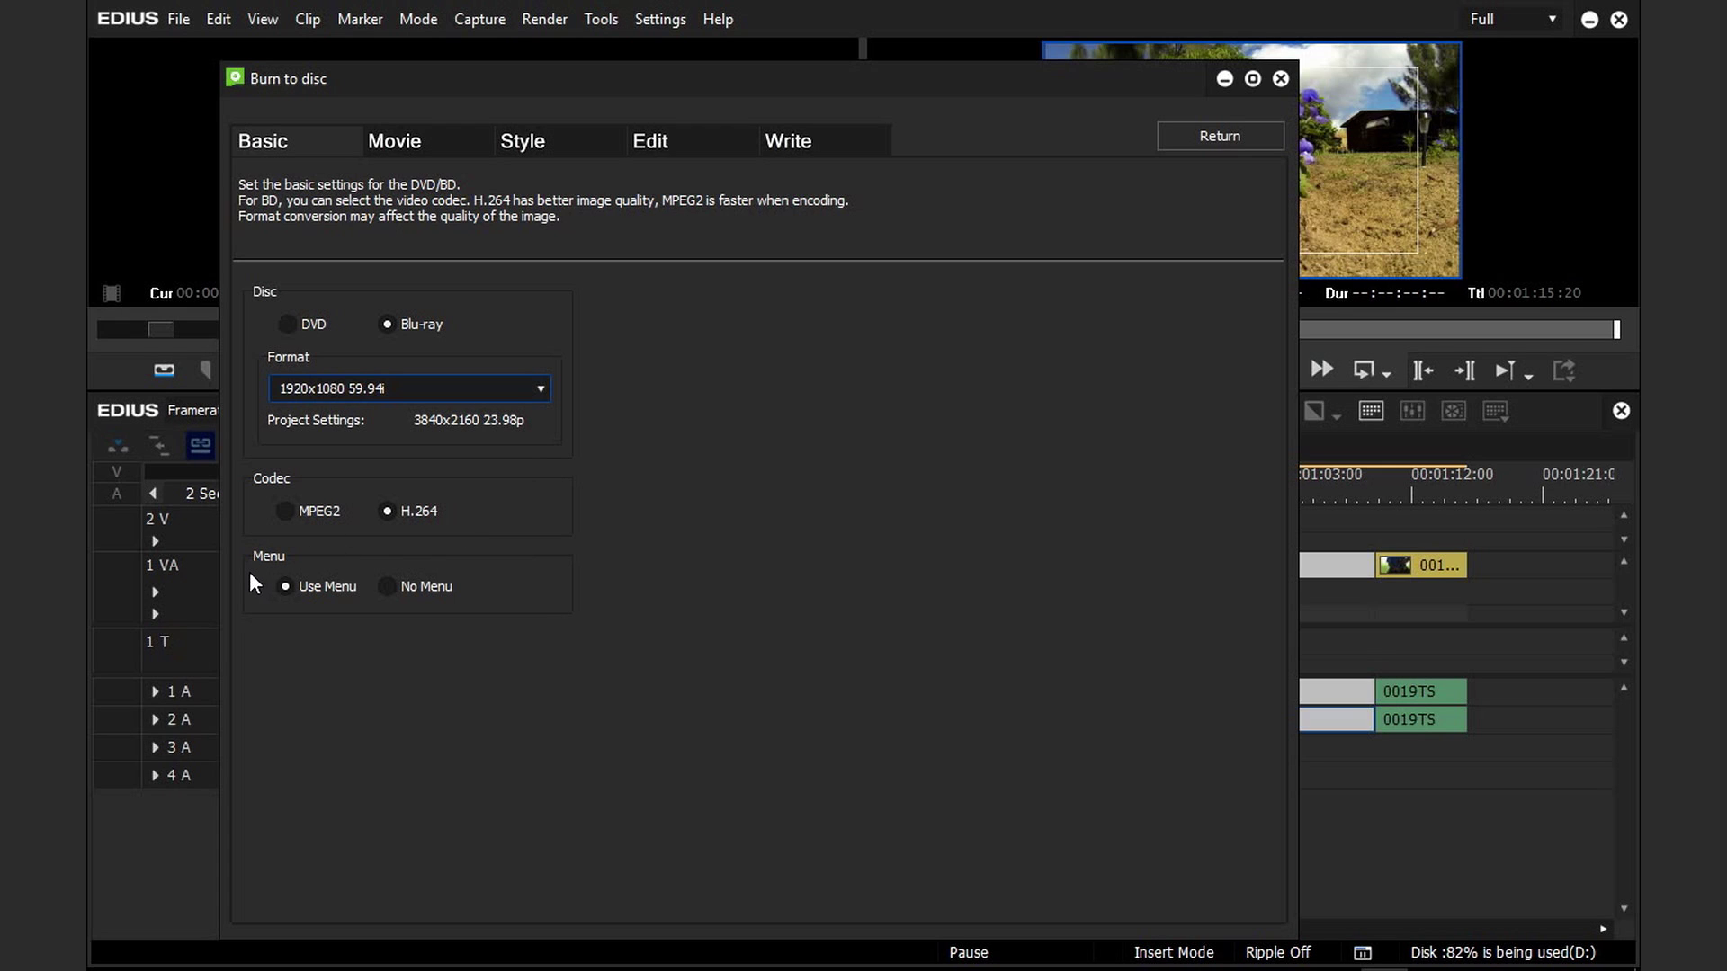
pyautogui.click(390, 586)
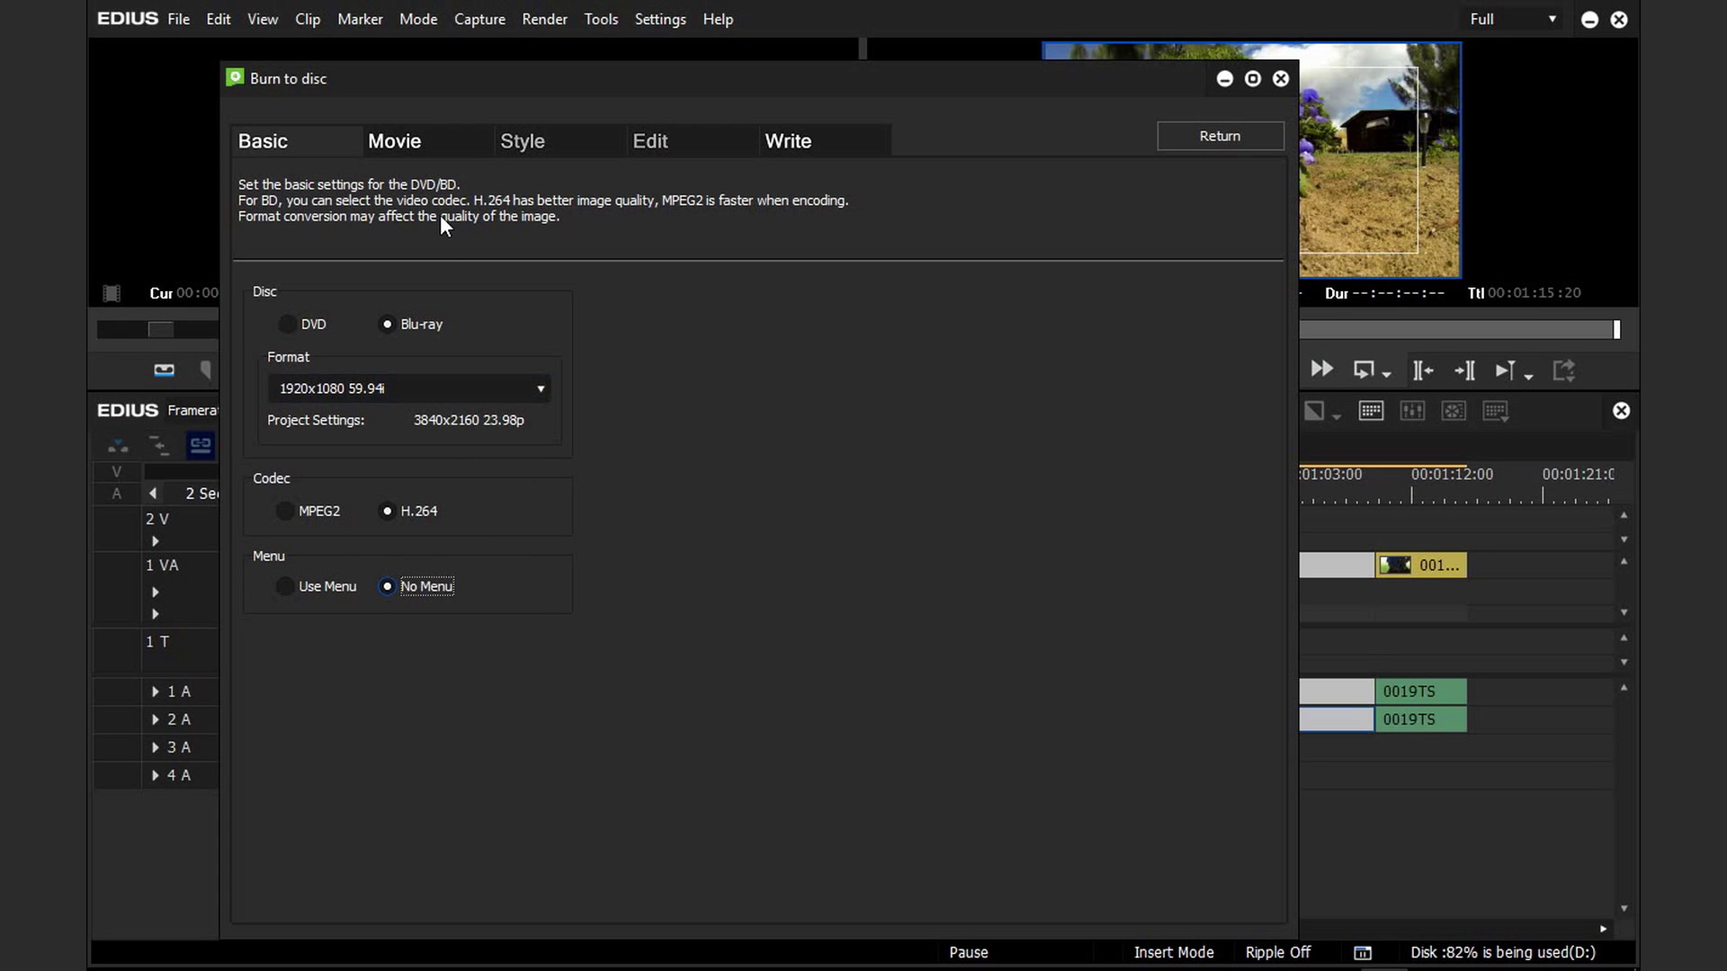
# - Check the video and audio encoding settings of the Blu-ray's Sequence1 title, keeping them on Automatic
pyautogui.click(473, 155)
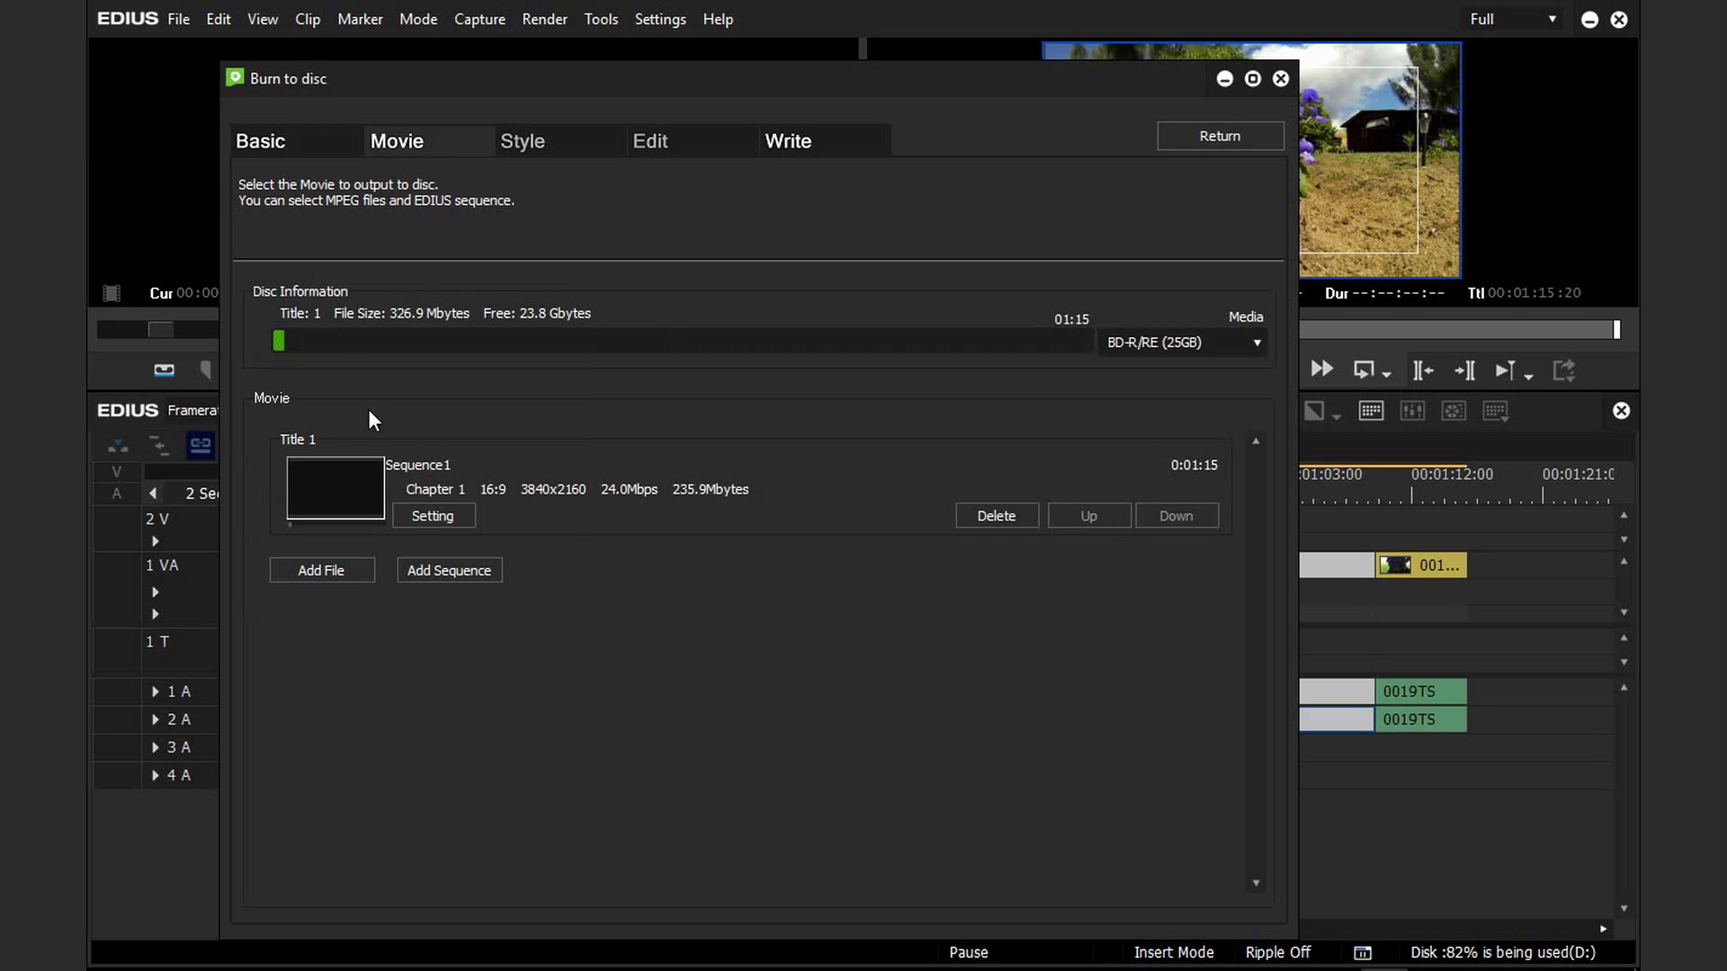
pyautogui.click(422, 517)
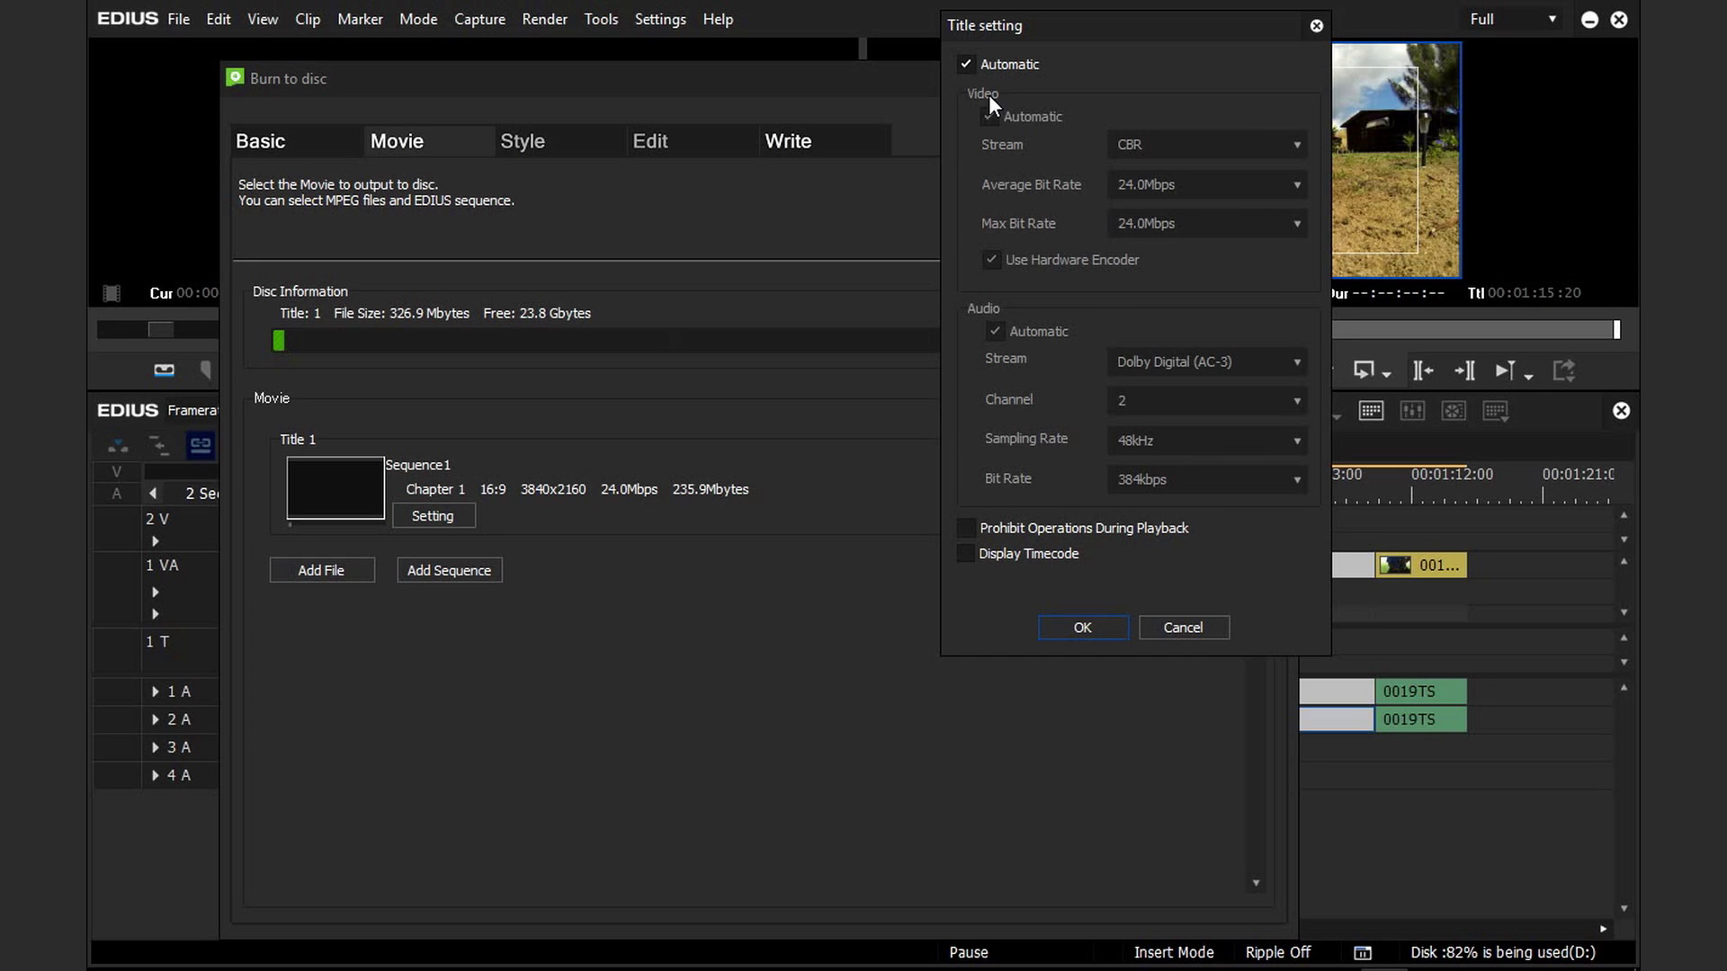
pyautogui.click(1103, 627)
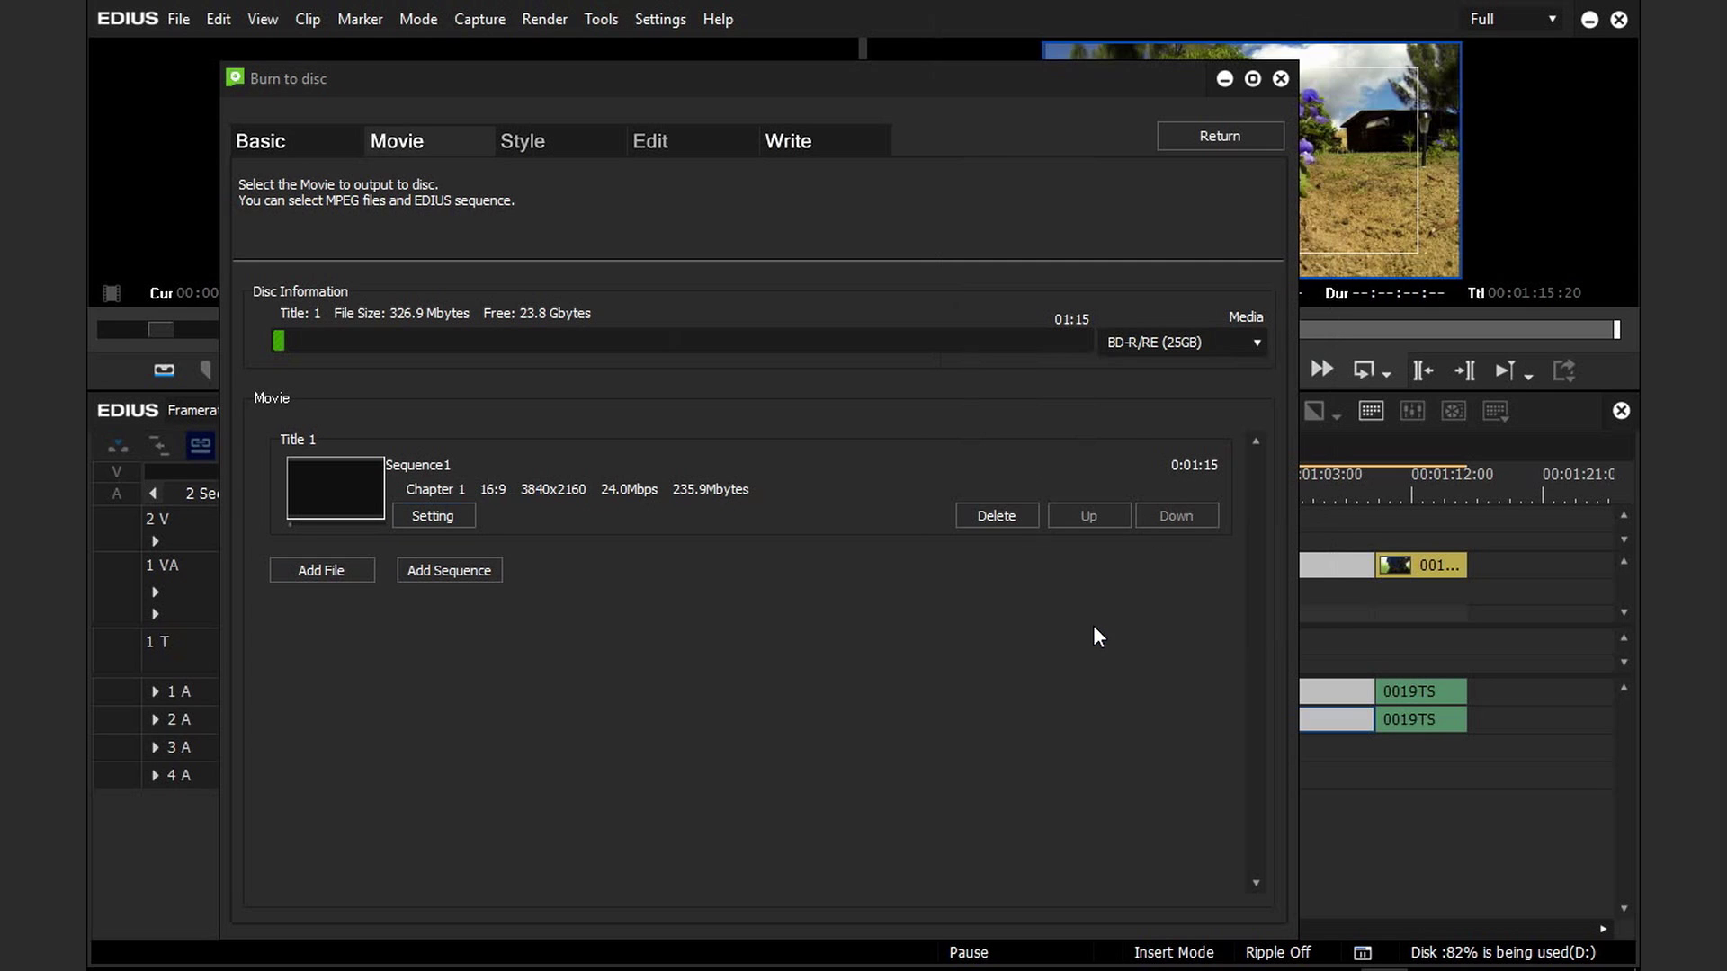
# - Set the work folder to D:\DiscBurn Bluray folder EDIUS and create the disc, accepting the format conversion
pyautogui.click(791, 146)
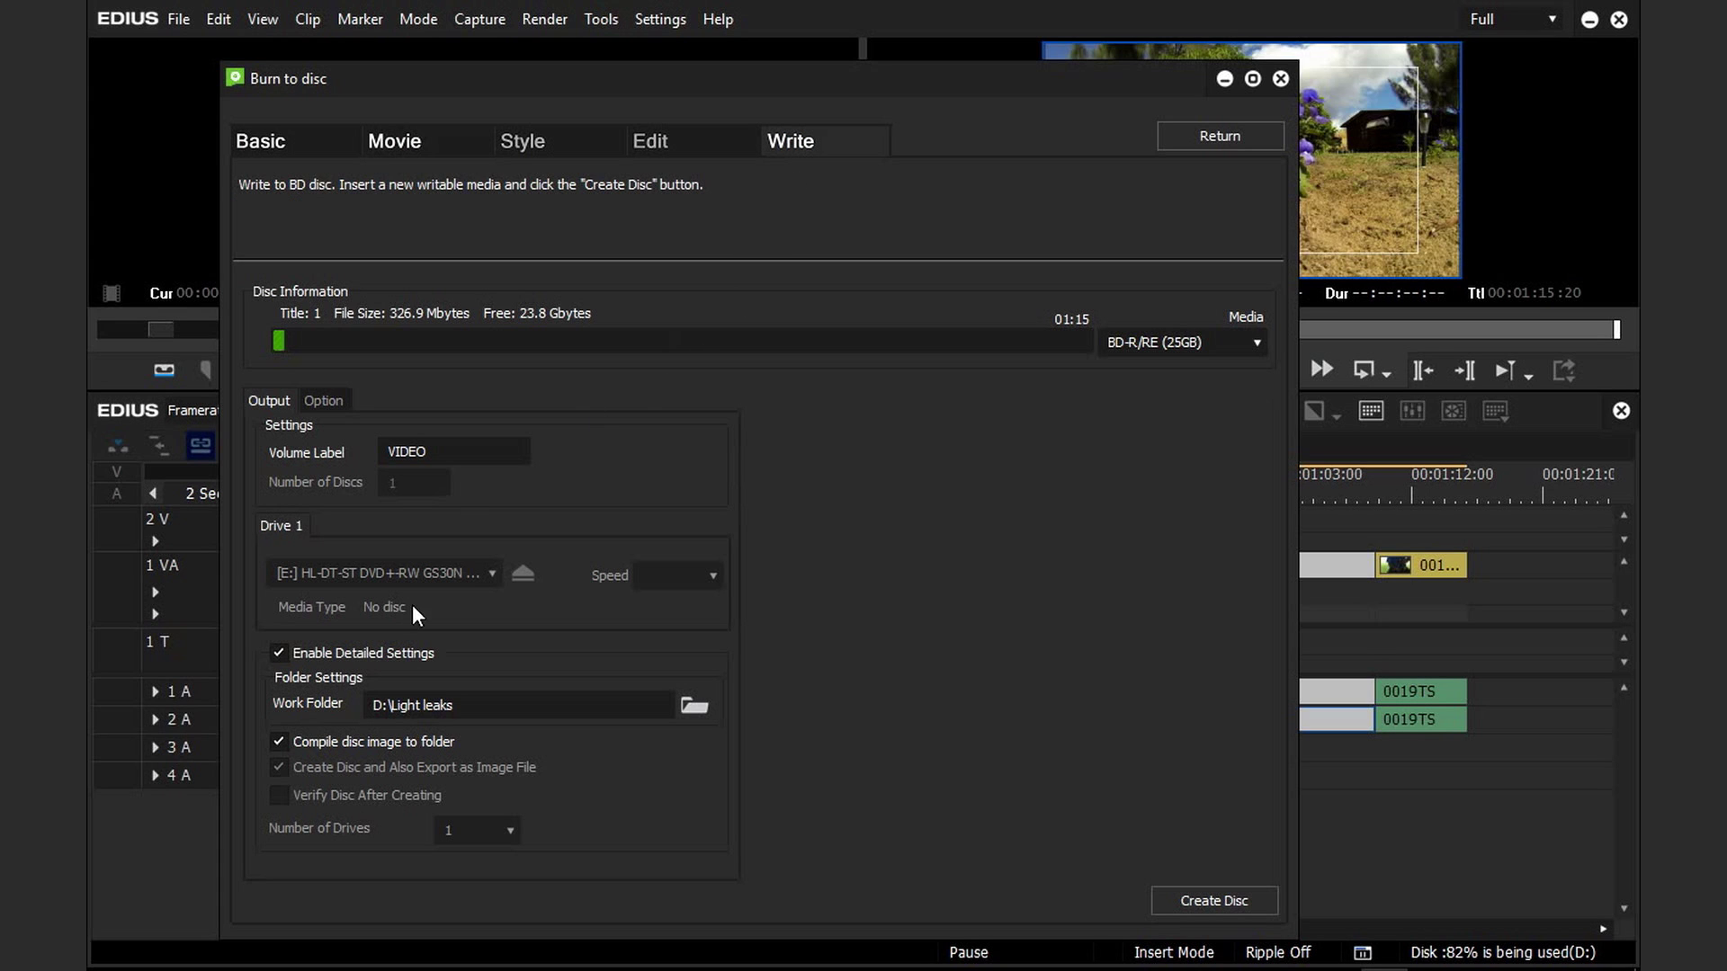
pyautogui.click(402, 741)
pyautogui.click(405, 741)
pyautogui.click(695, 705)
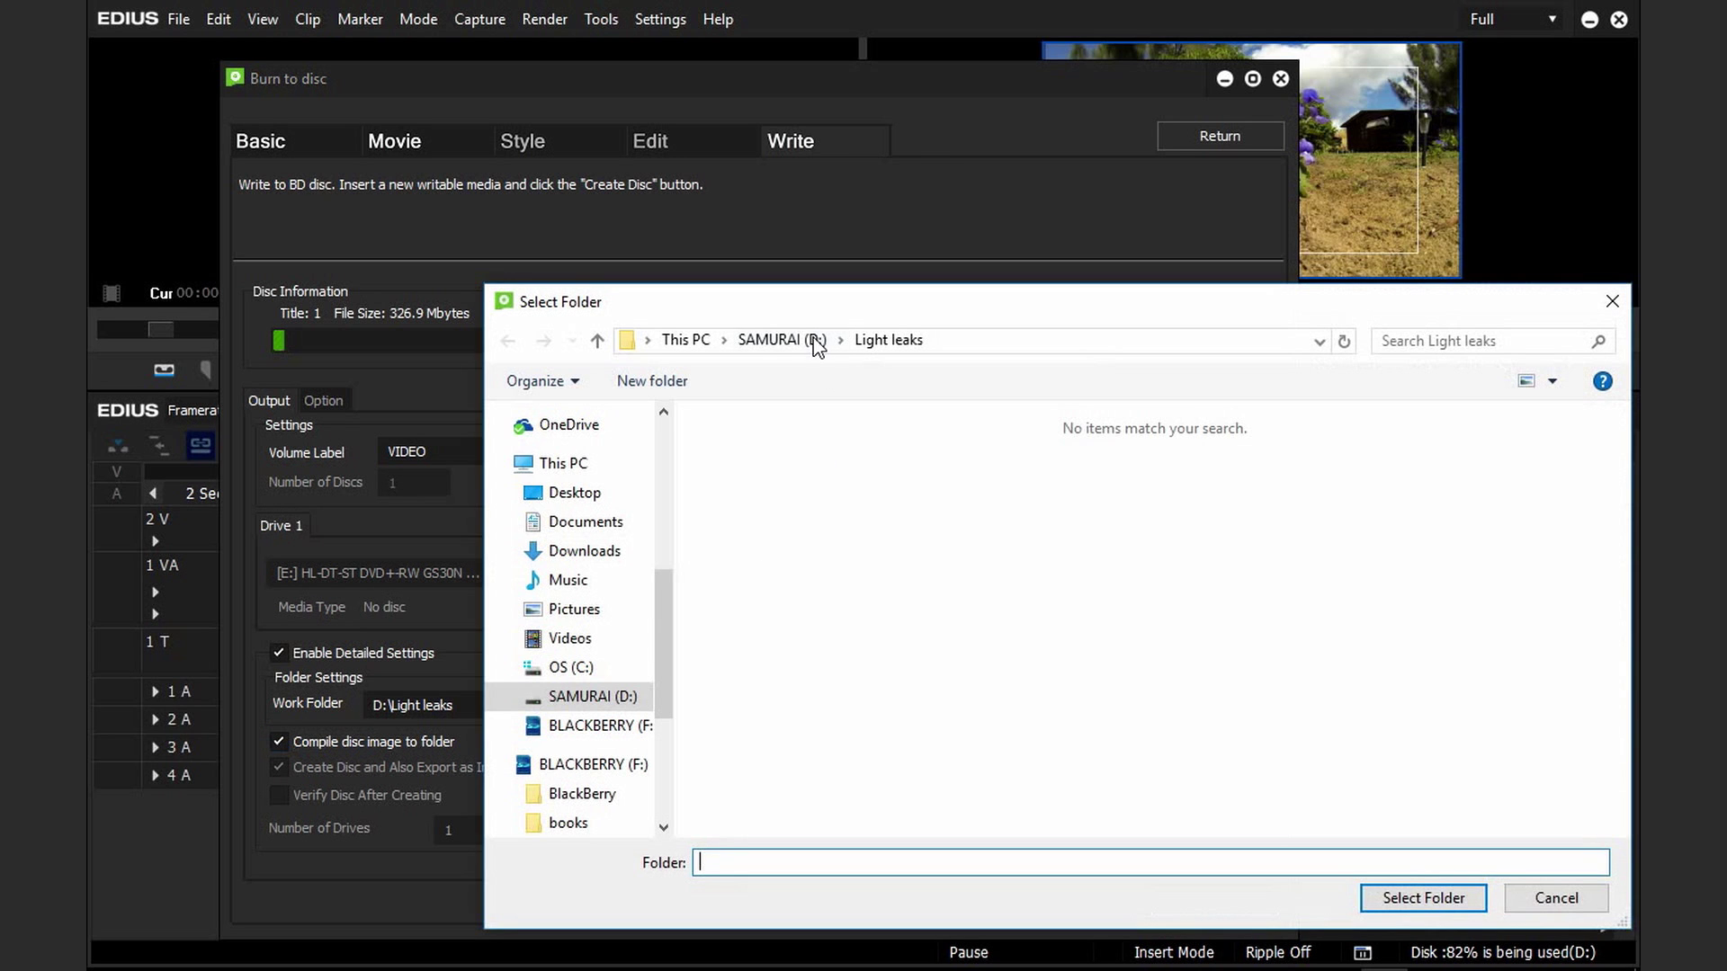
pyautogui.click(813, 339)
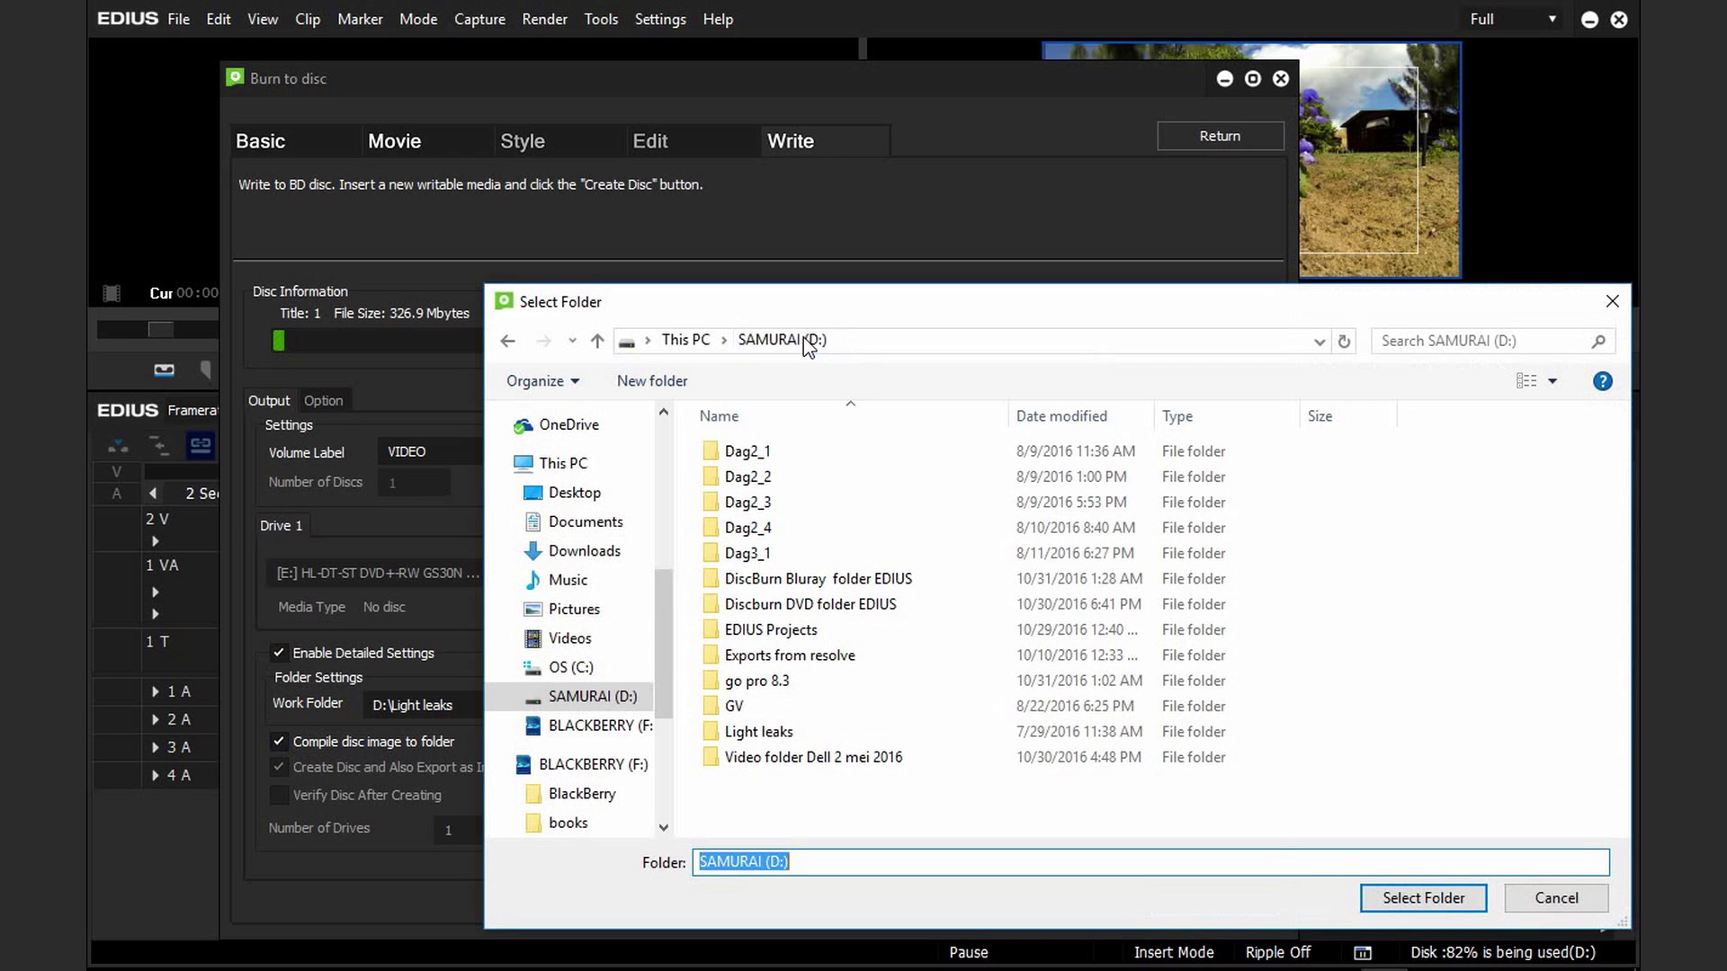
pyautogui.click(823, 582)
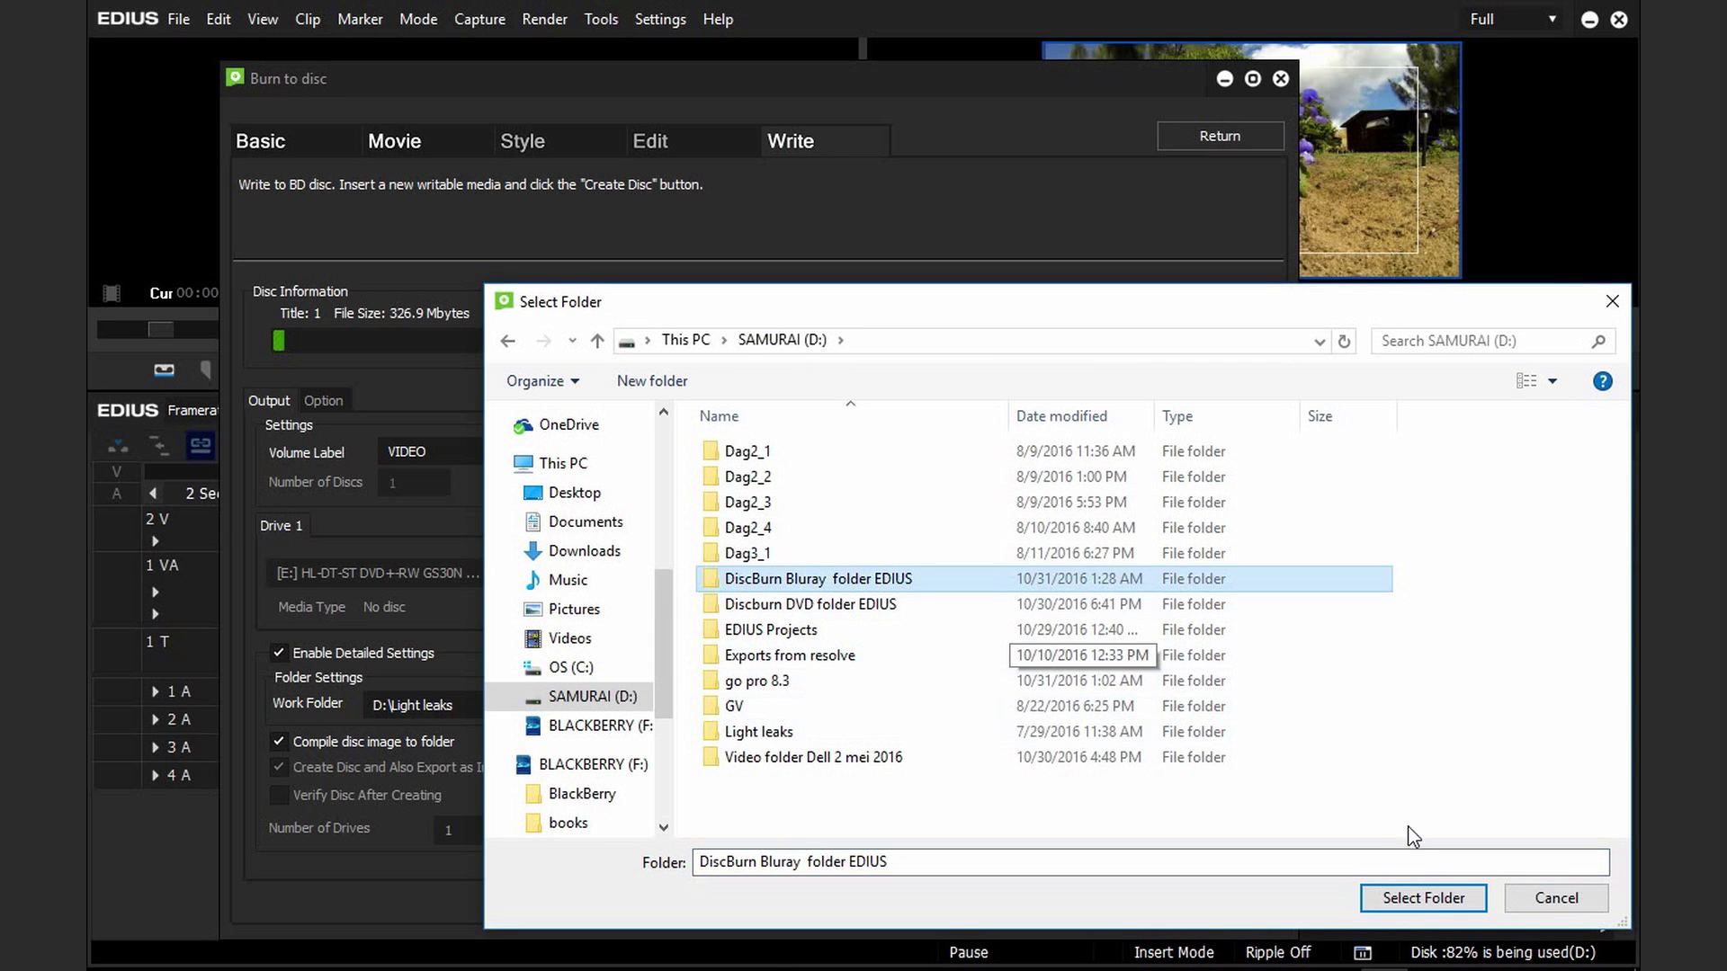
pyautogui.click(1424, 898)
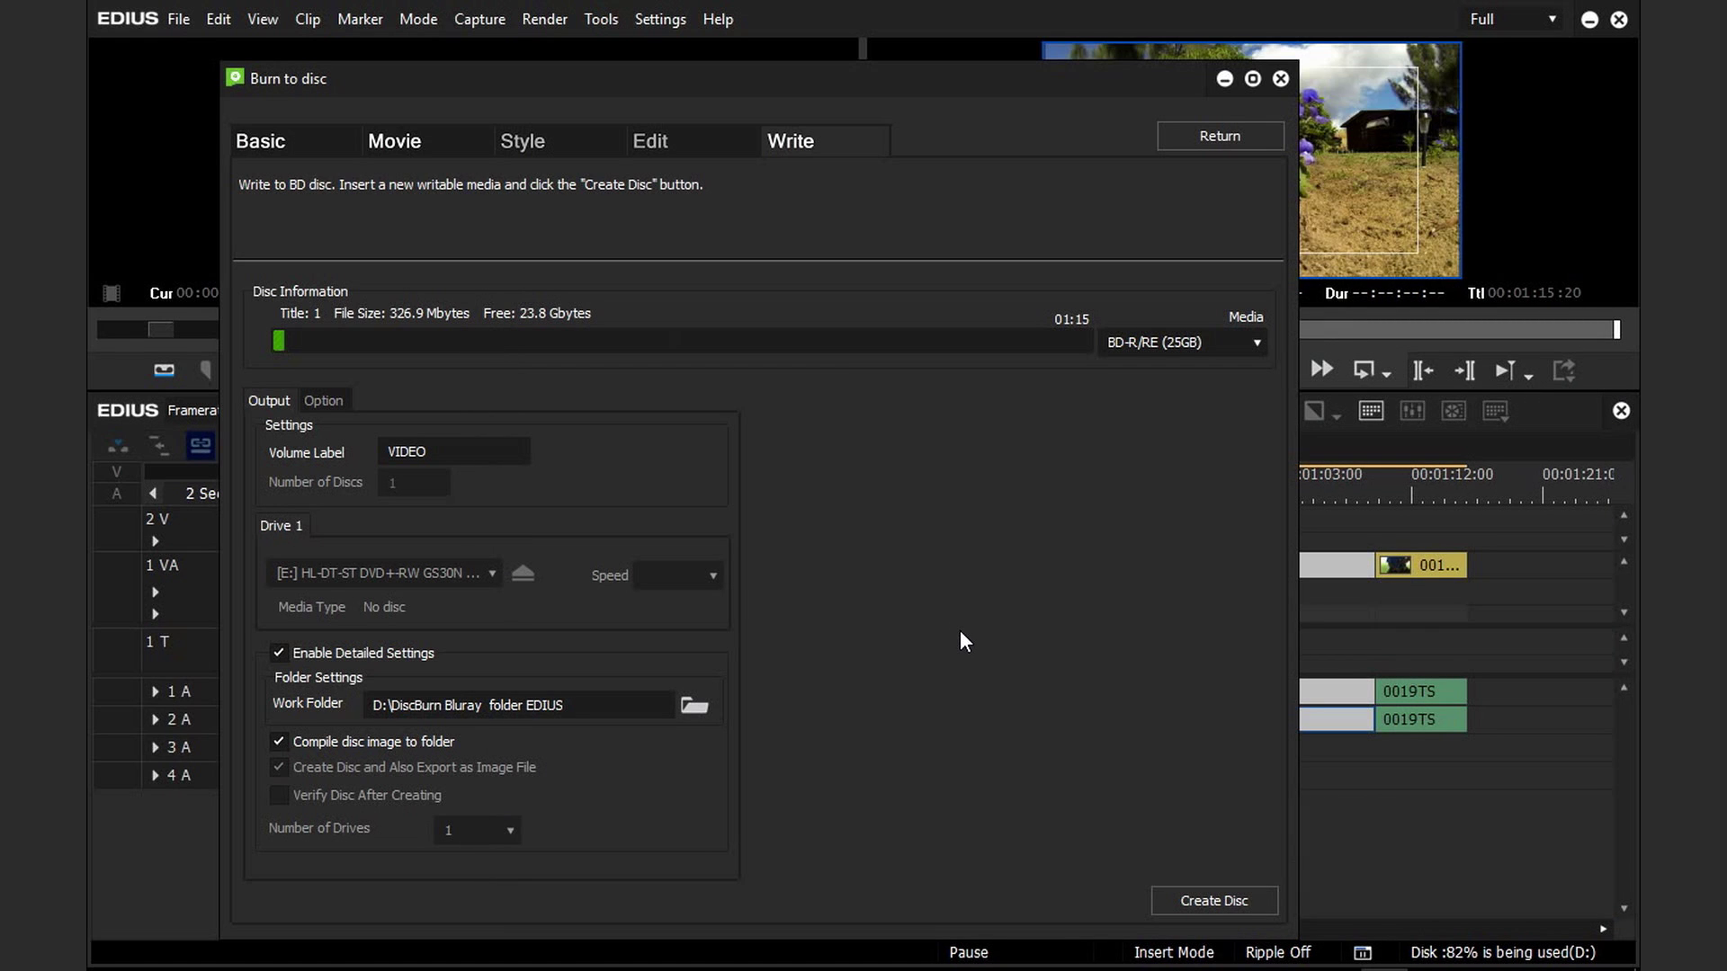
pyautogui.click(1197, 898)
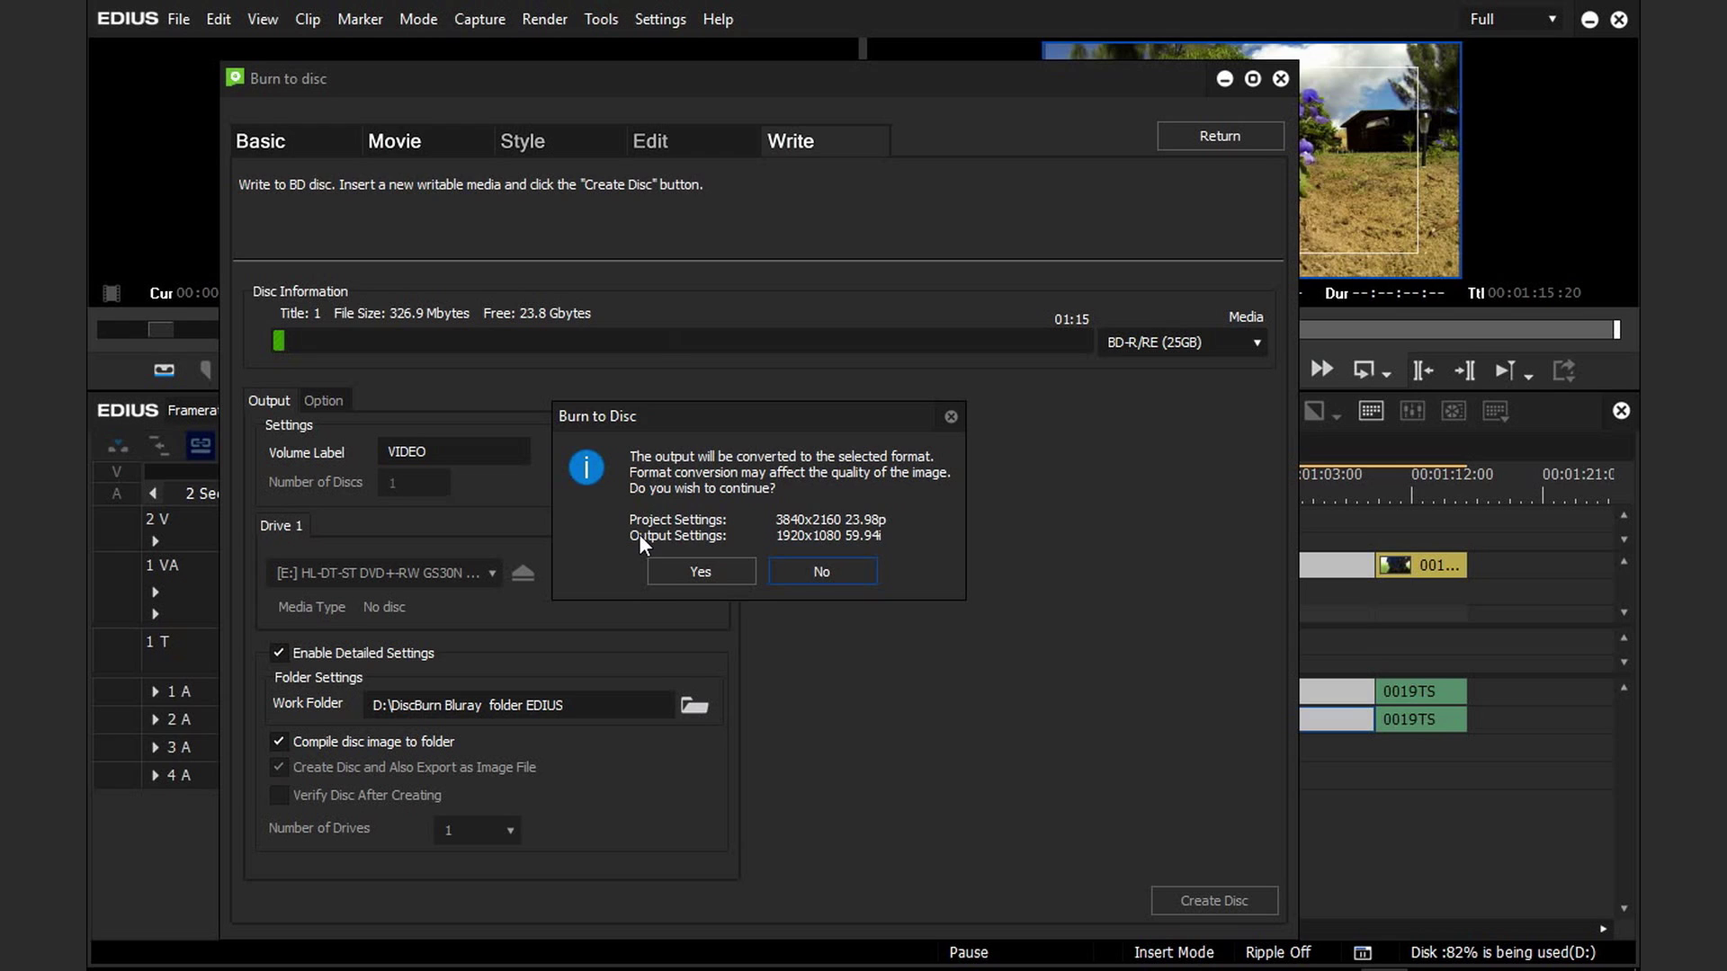
pyautogui.click(666, 574)
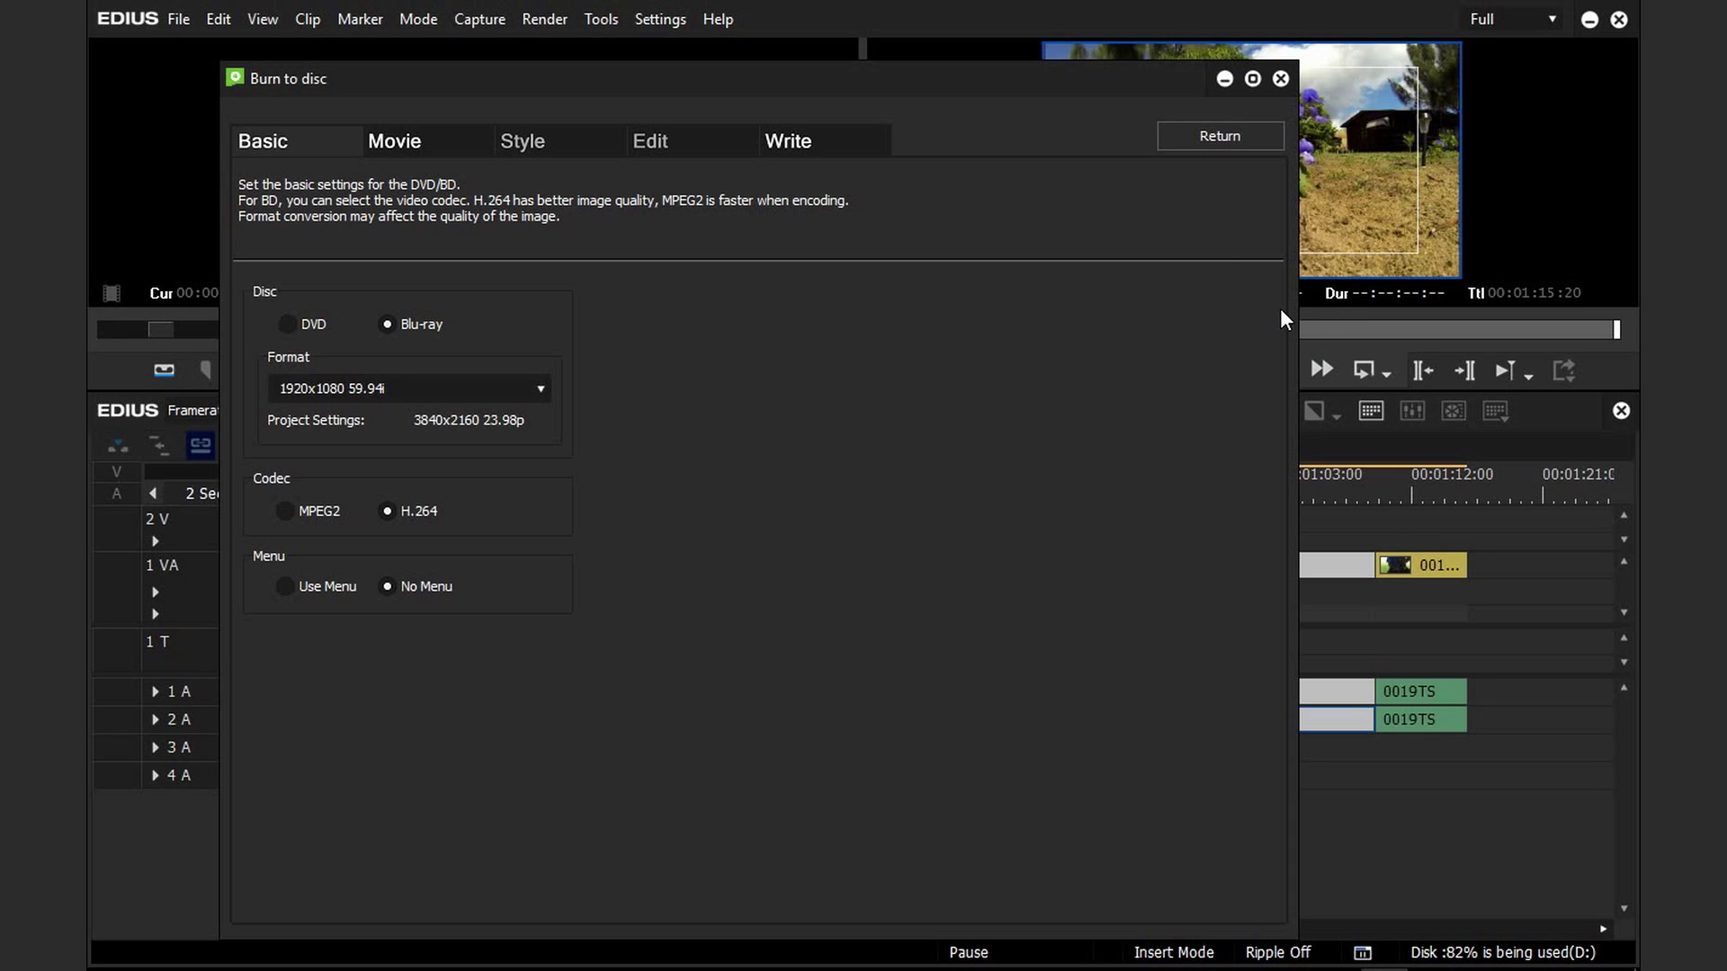
# - Switch the disc type to DVD and review its format choices
pyautogui.click(308, 326)
pyautogui.click(540, 387)
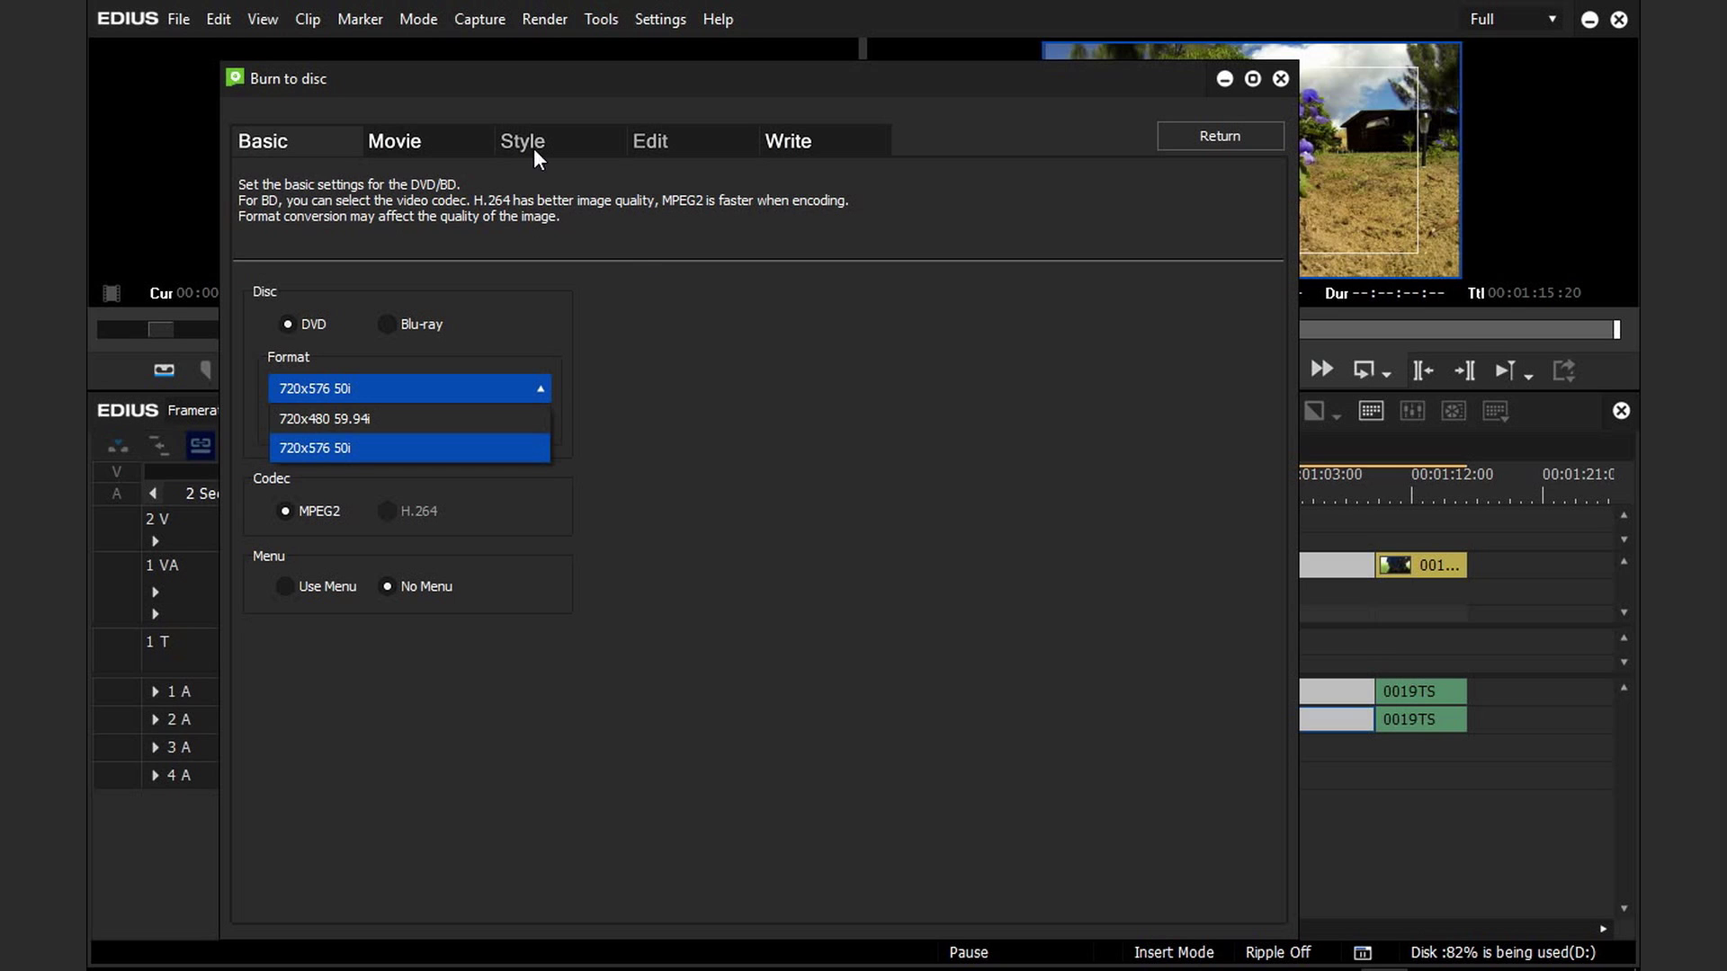
pyautogui.click(483, 396)
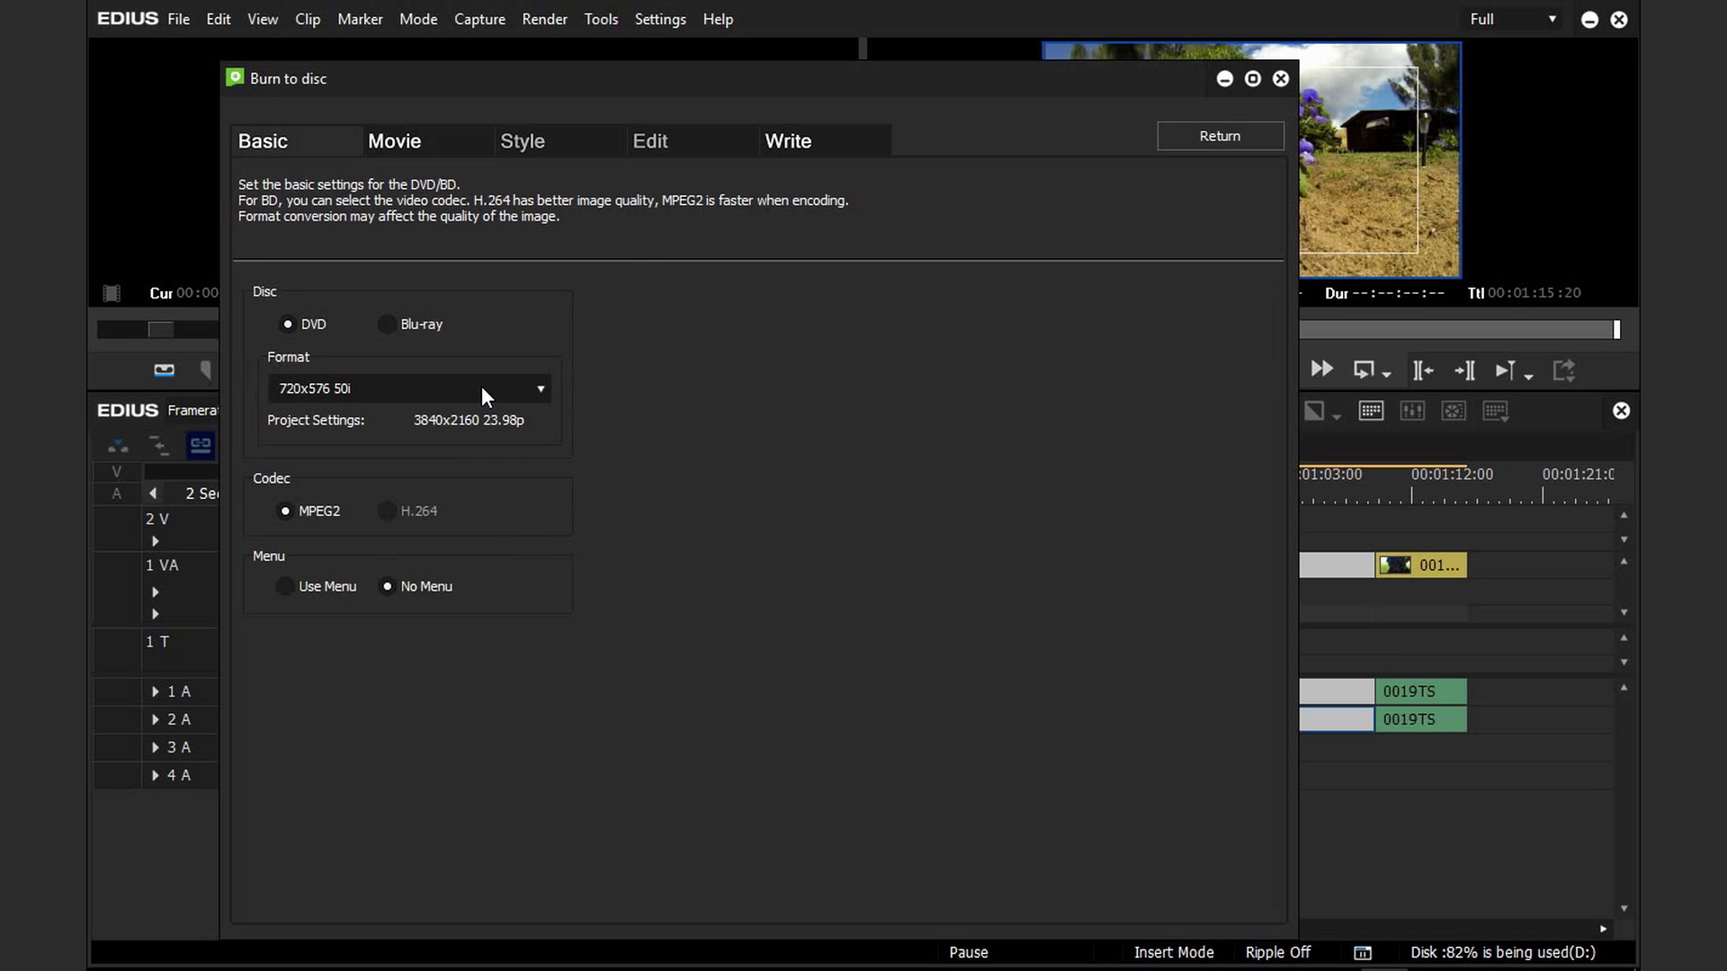
# - Turn off automatic audio for the DVD's Sequence1 title and set its audio stream to Dolby Digital (AC-3)
pyautogui.click(419, 141)
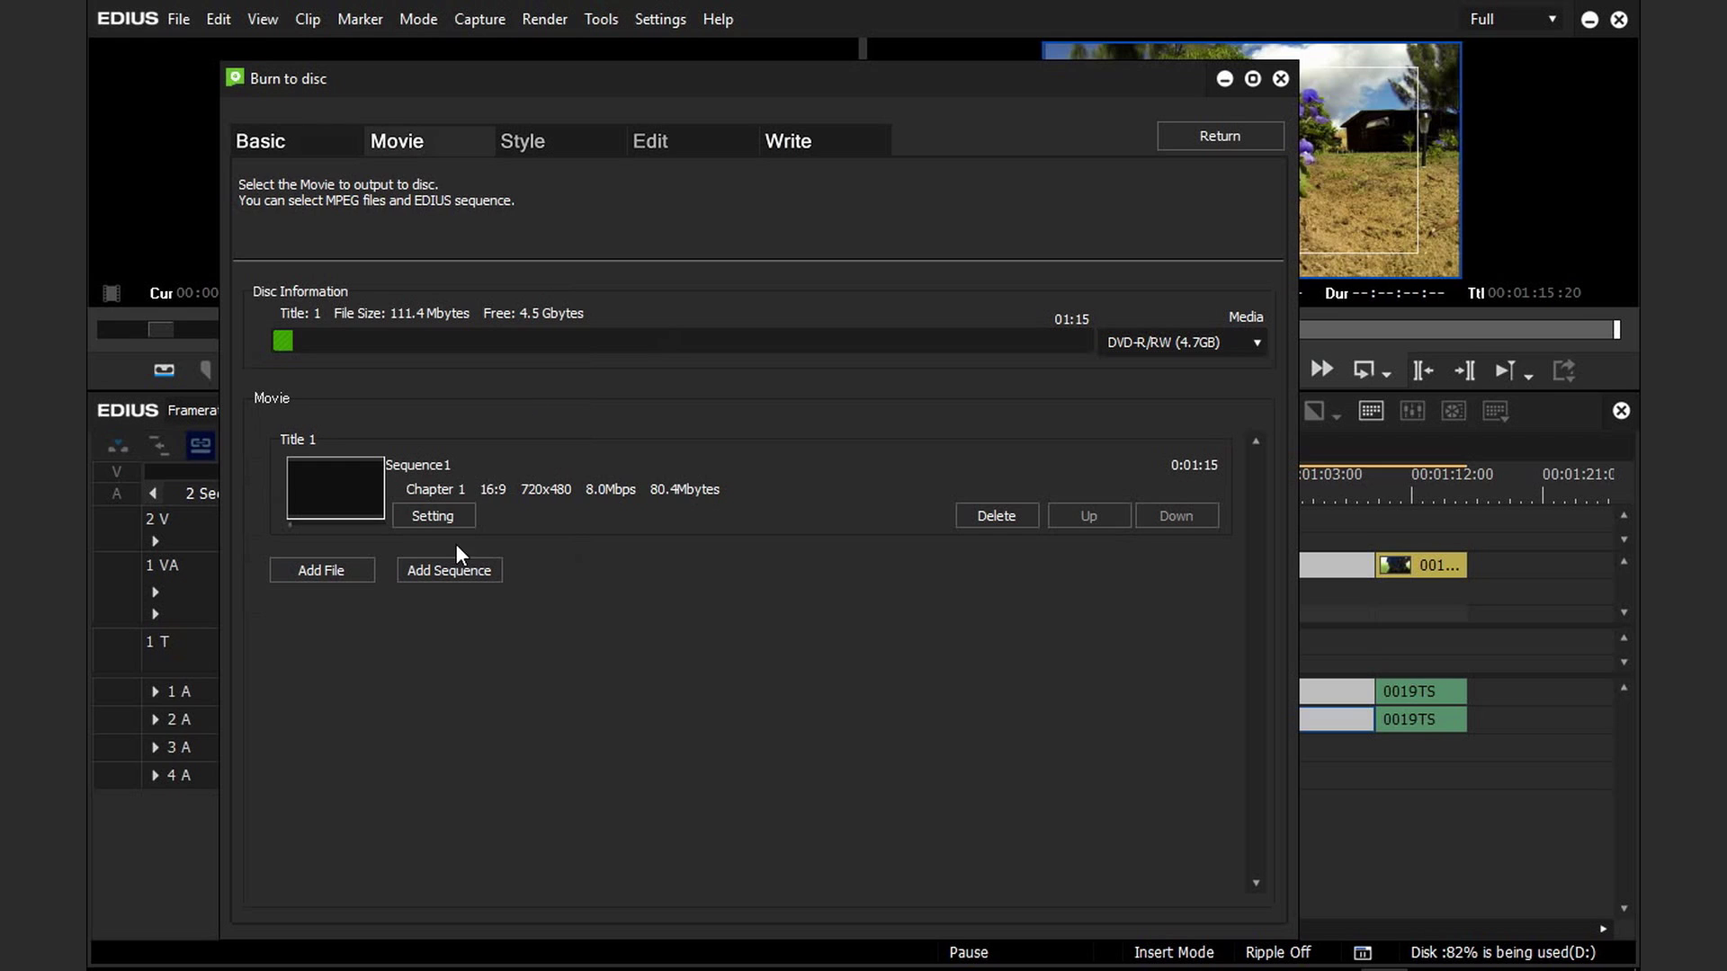
pyautogui.click(431, 516)
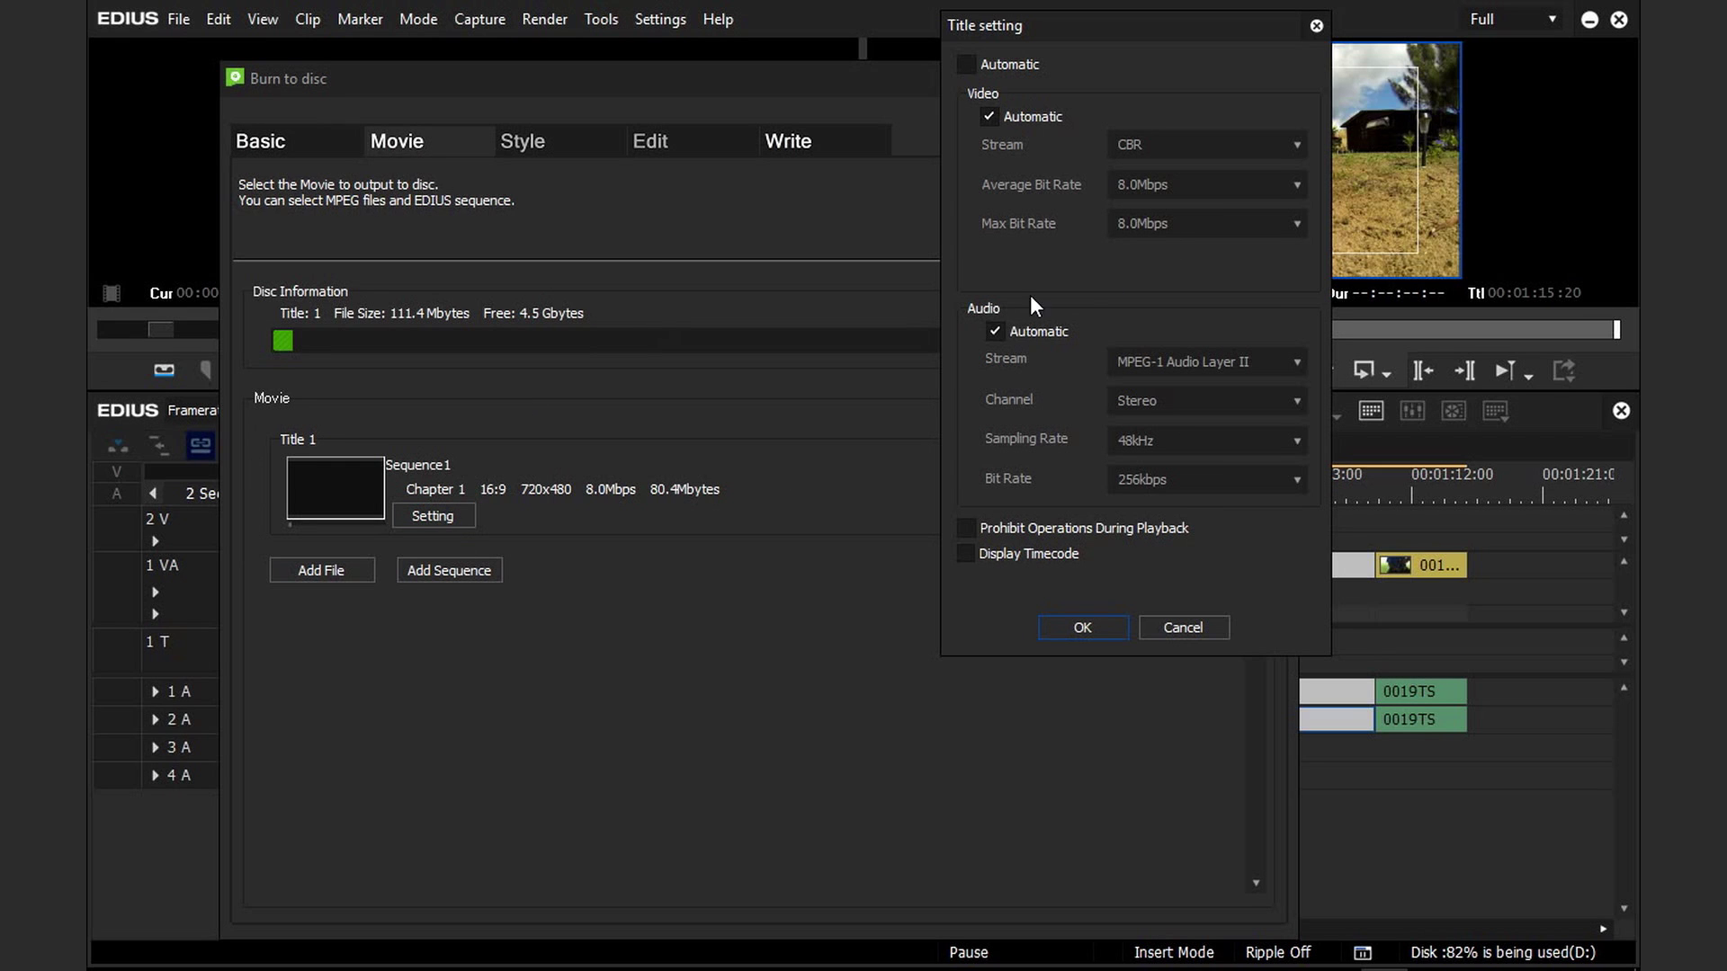
pyautogui.click(1012, 329)
pyautogui.click(1179, 360)
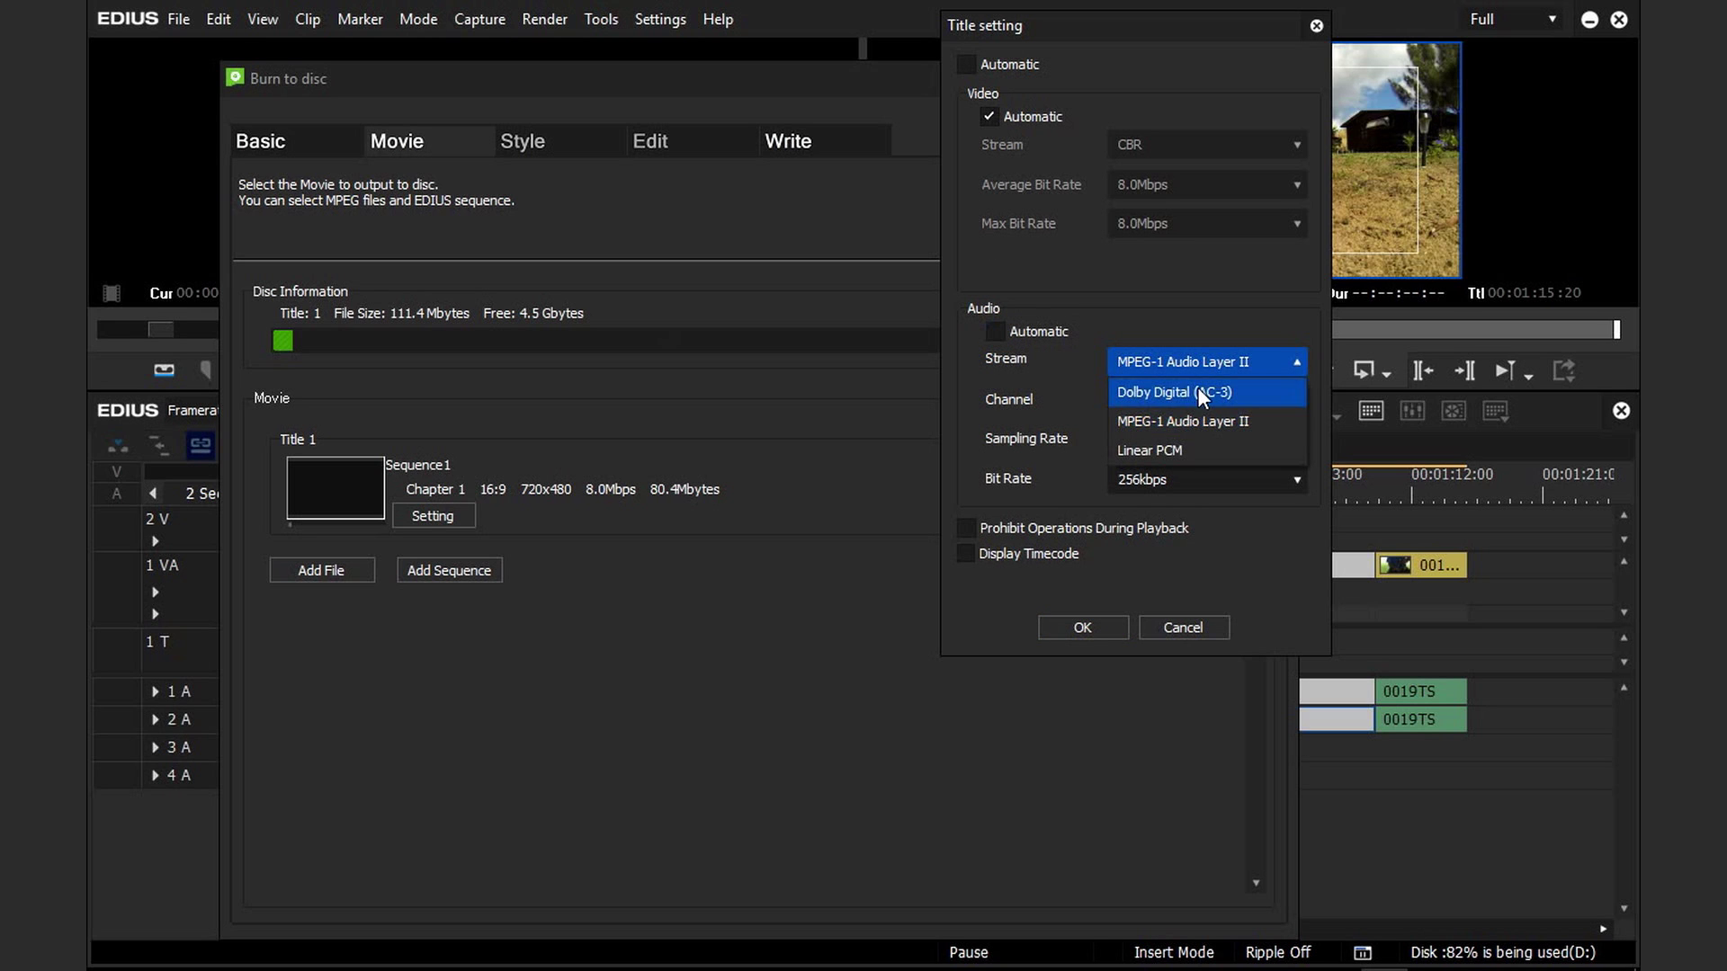
pyautogui.click(1175, 313)
pyautogui.click(1179, 364)
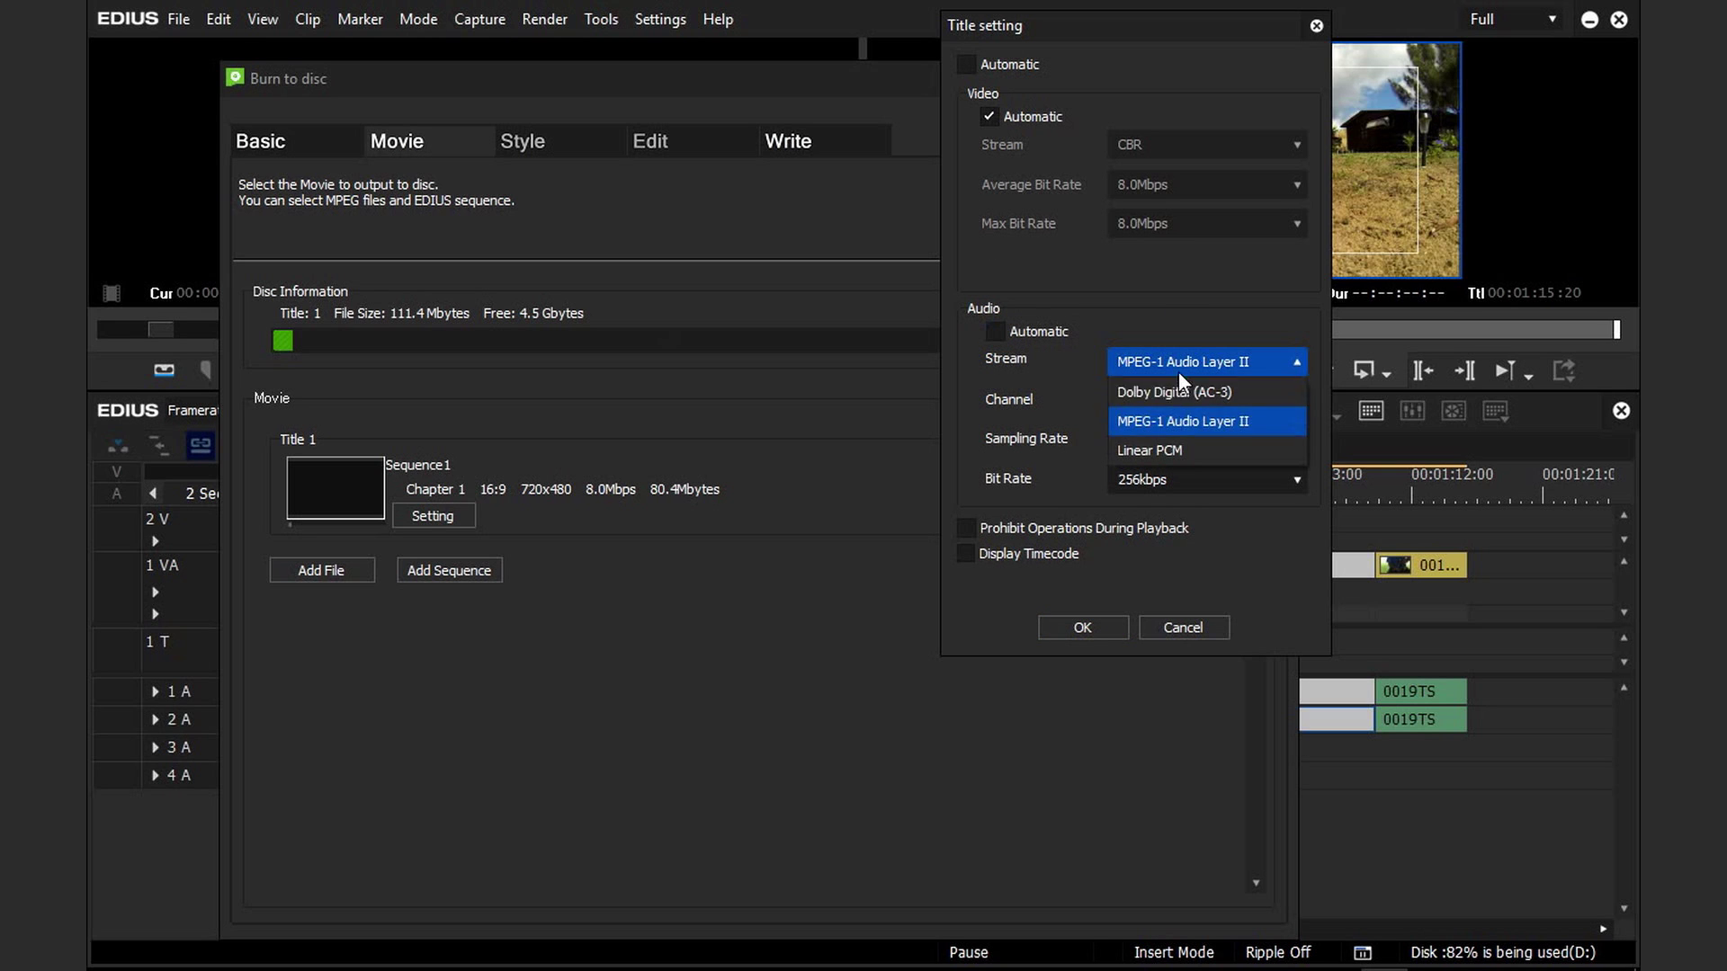
pyautogui.click(1178, 393)
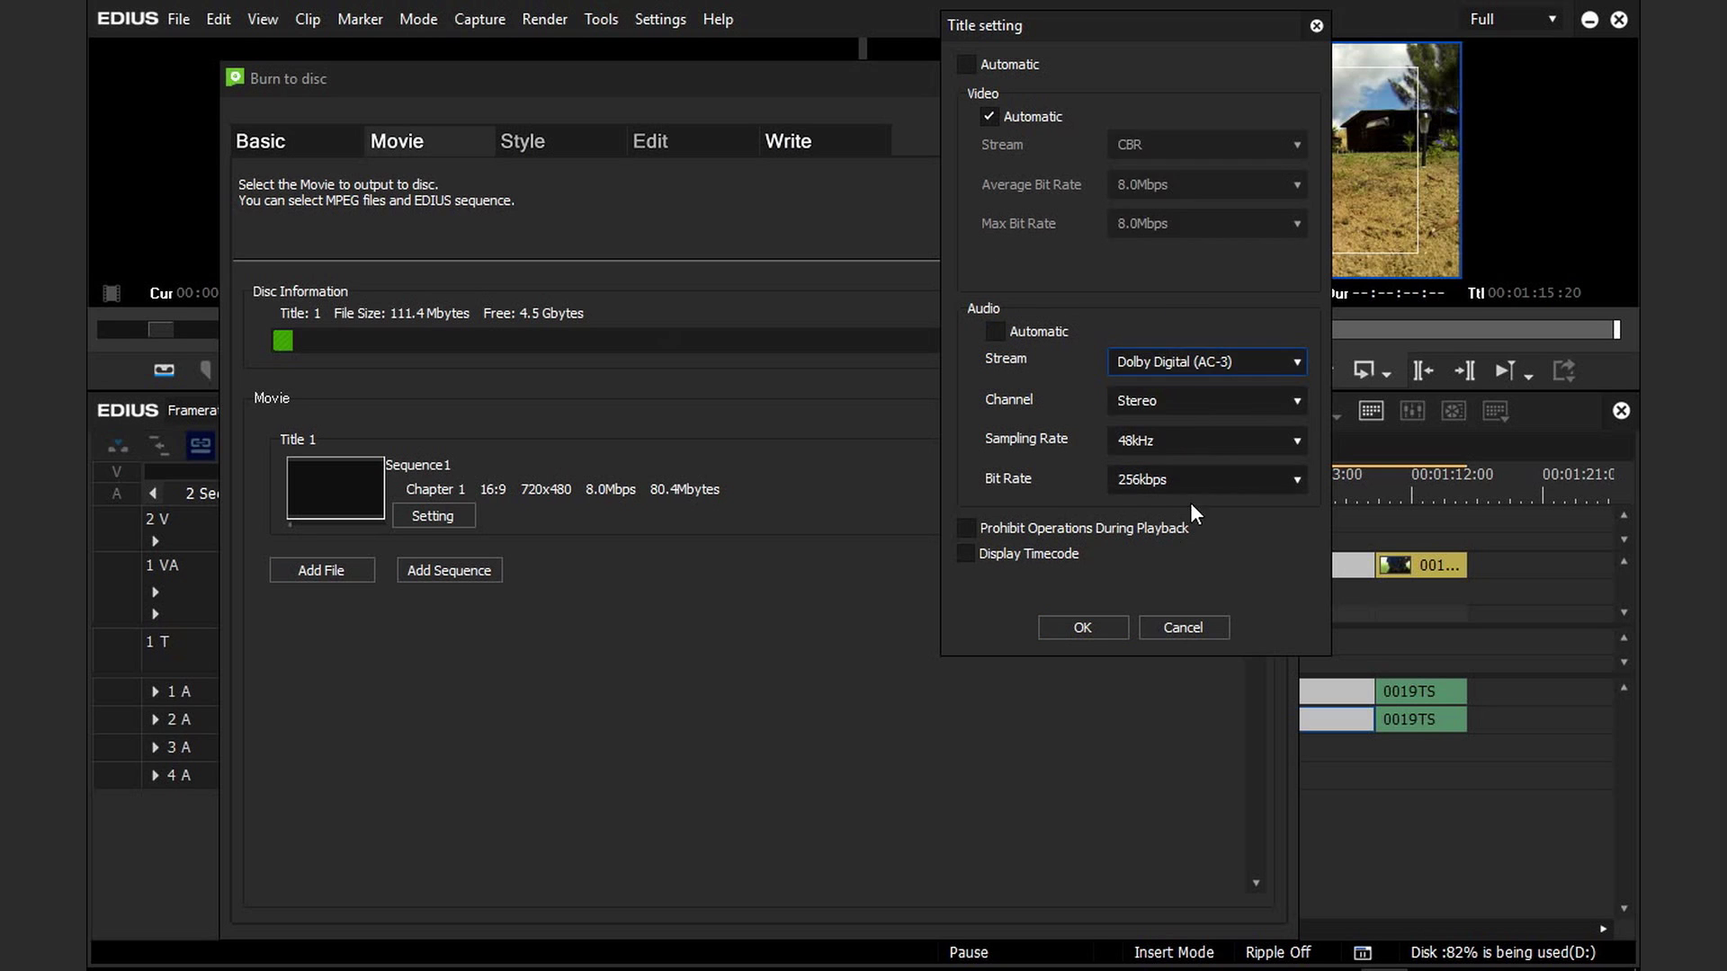
pyautogui.click(1086, 627)
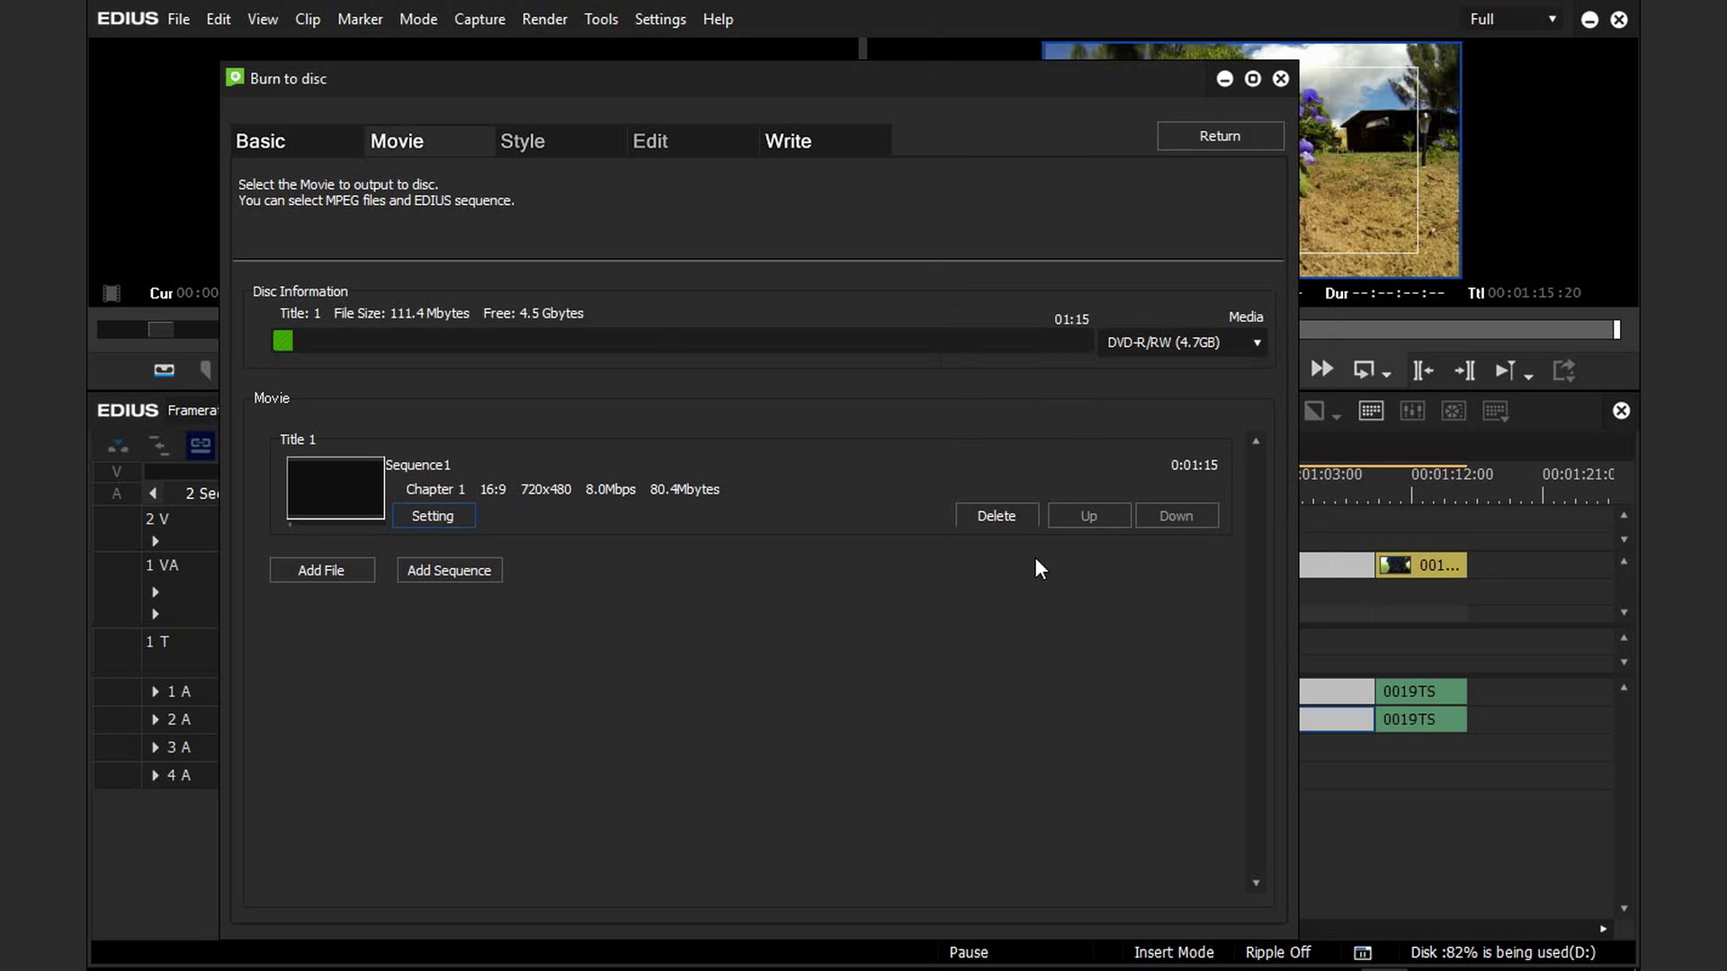
# - Set the DVD's work folder to D:\Discburn DVD folder EDIUS and create the disc, accepting the format conversion
pyautogui.click(839, 150)
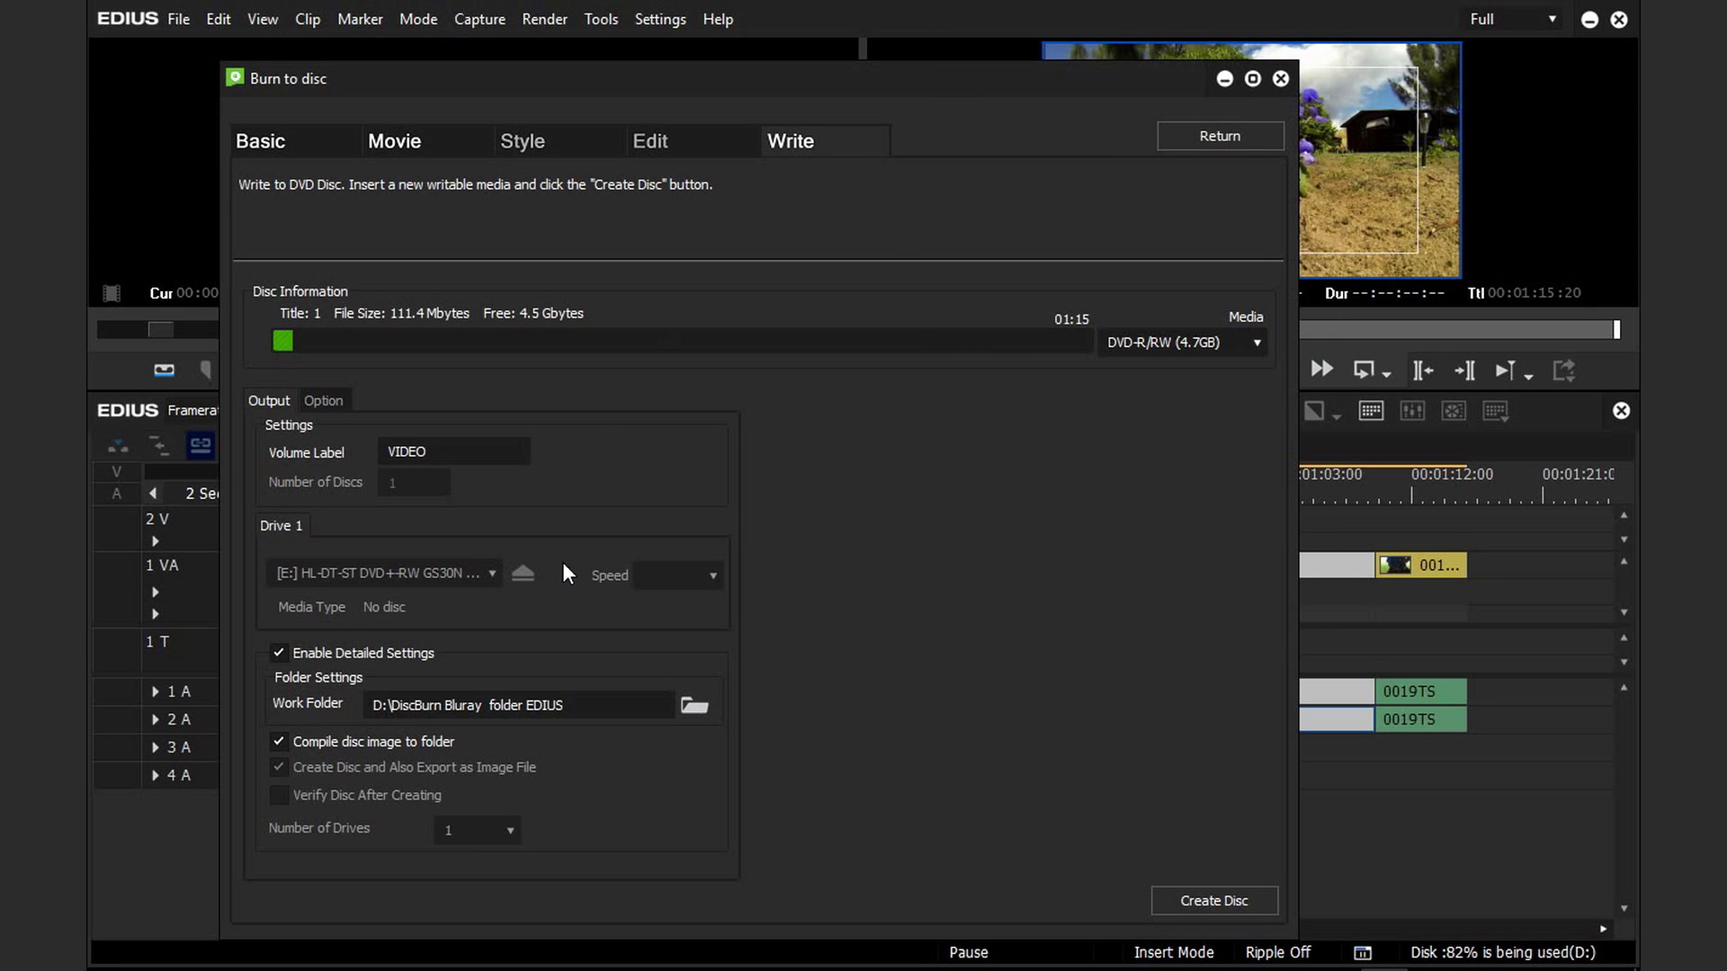
pyautogui.click(689, 706)
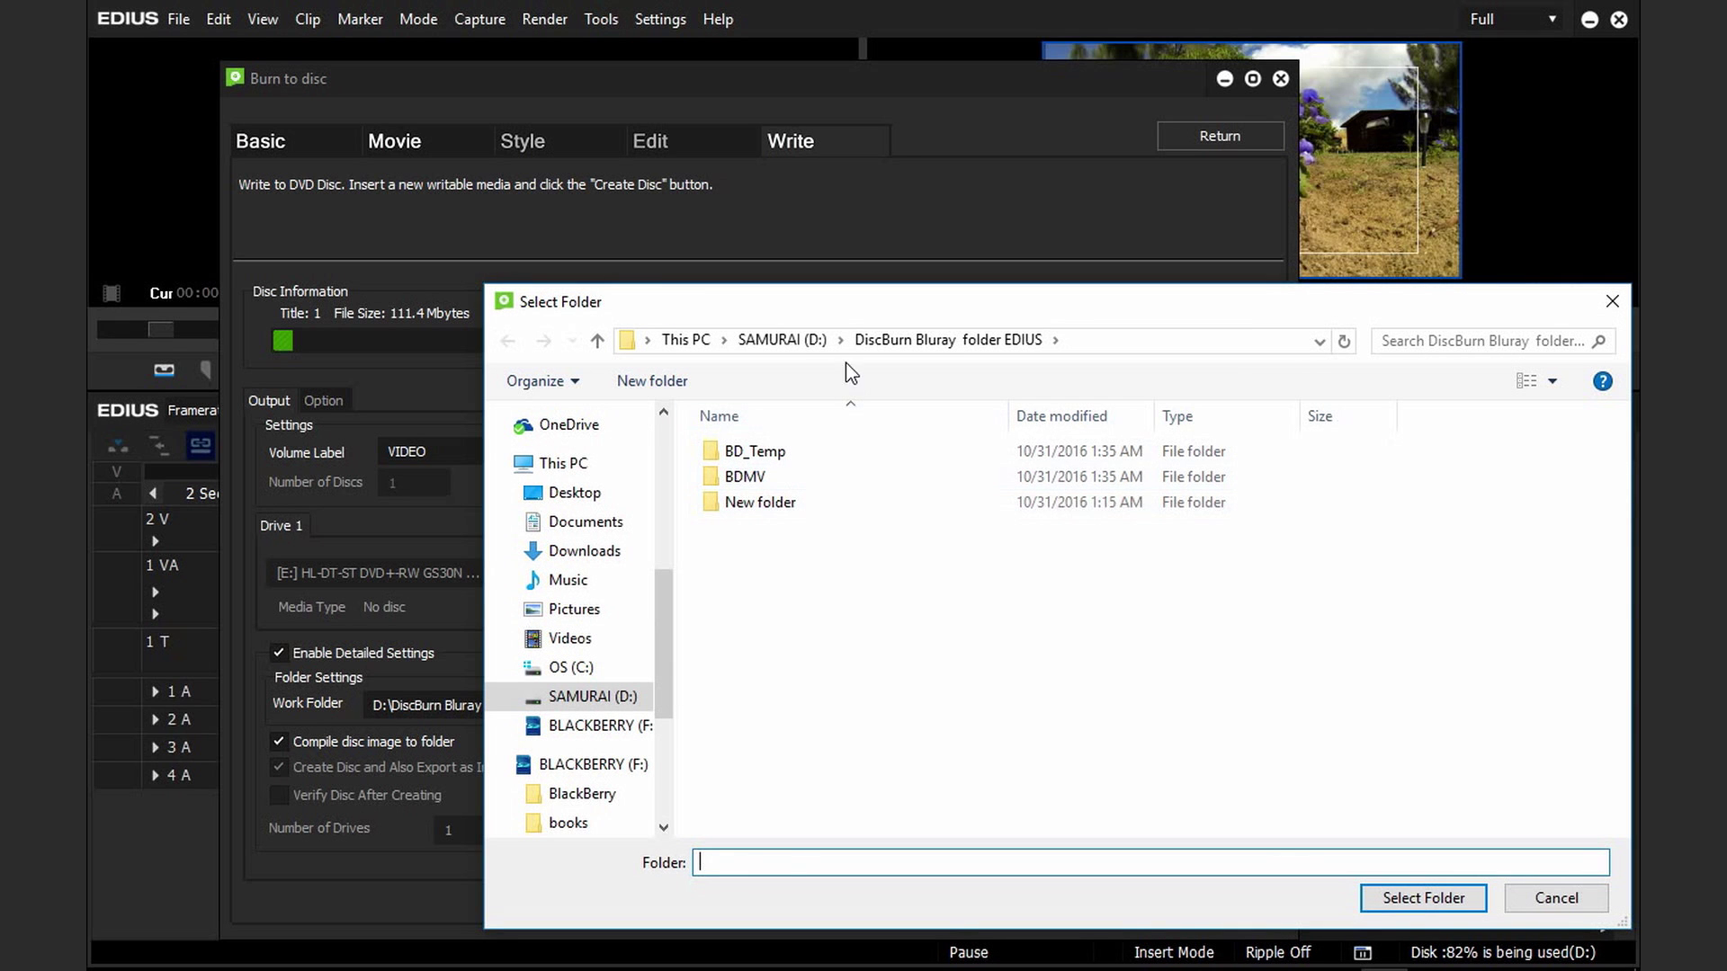
pyautogui.click(801, 339)
pyautogui.click(810, 604)
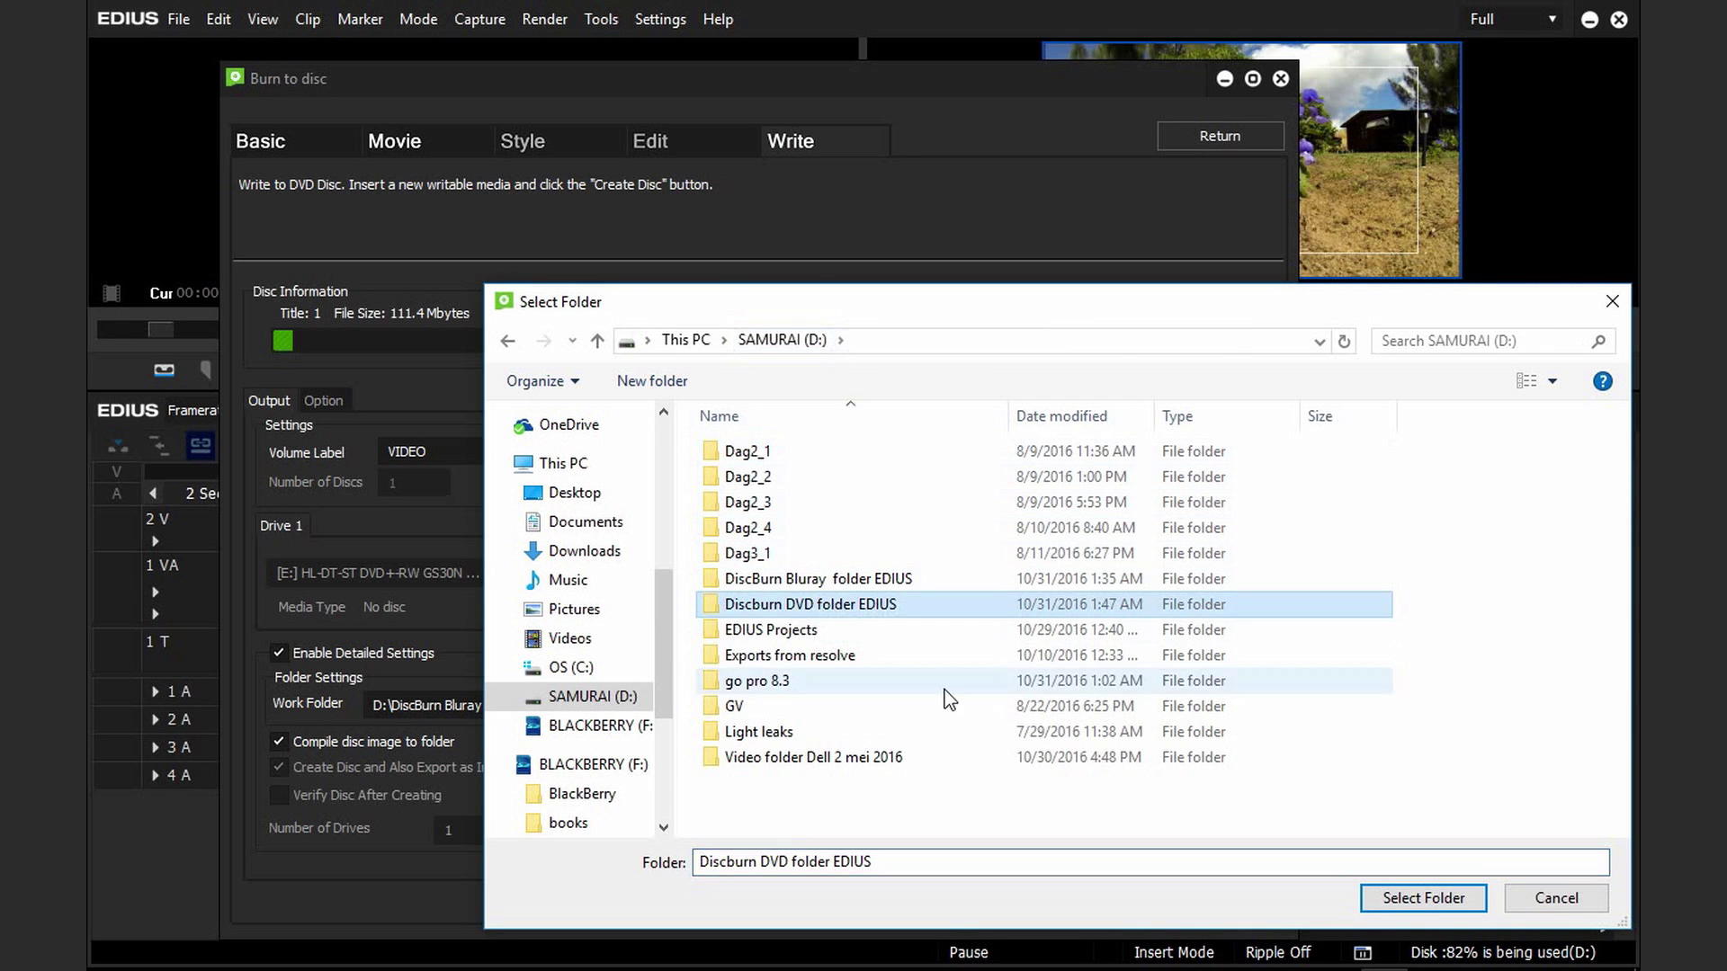
pyautogui.click(1423, 899)
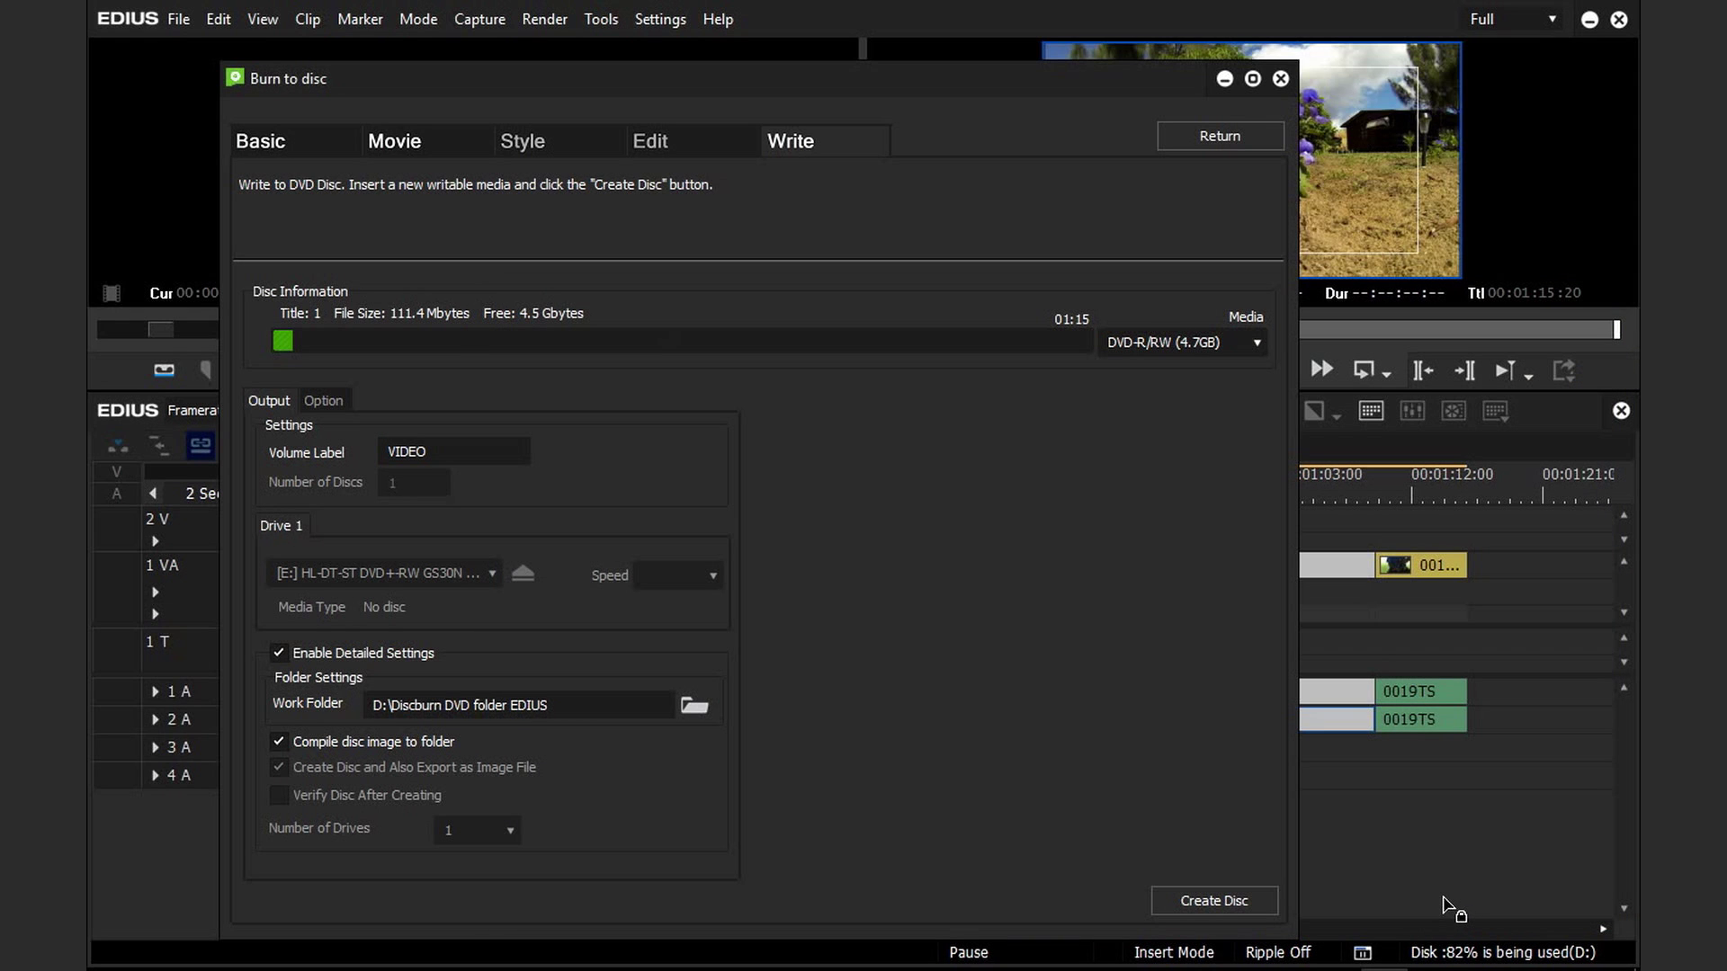
pyautogui.click(1225, 901)
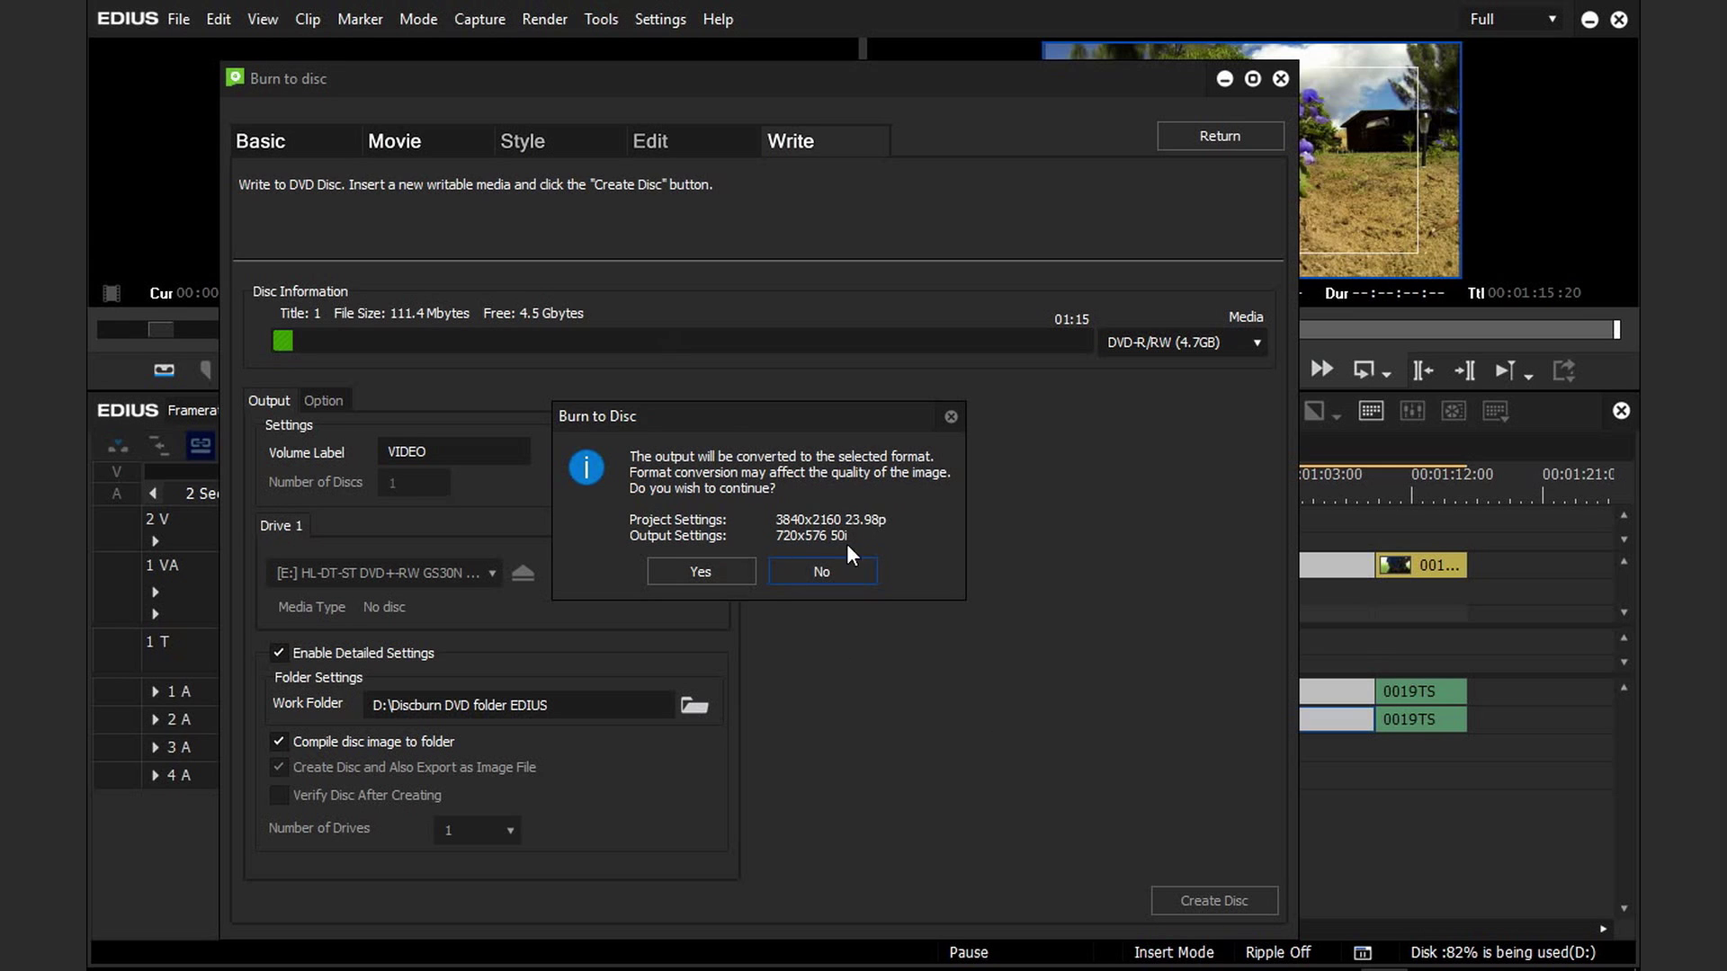
pyautogui.click(726, 573)
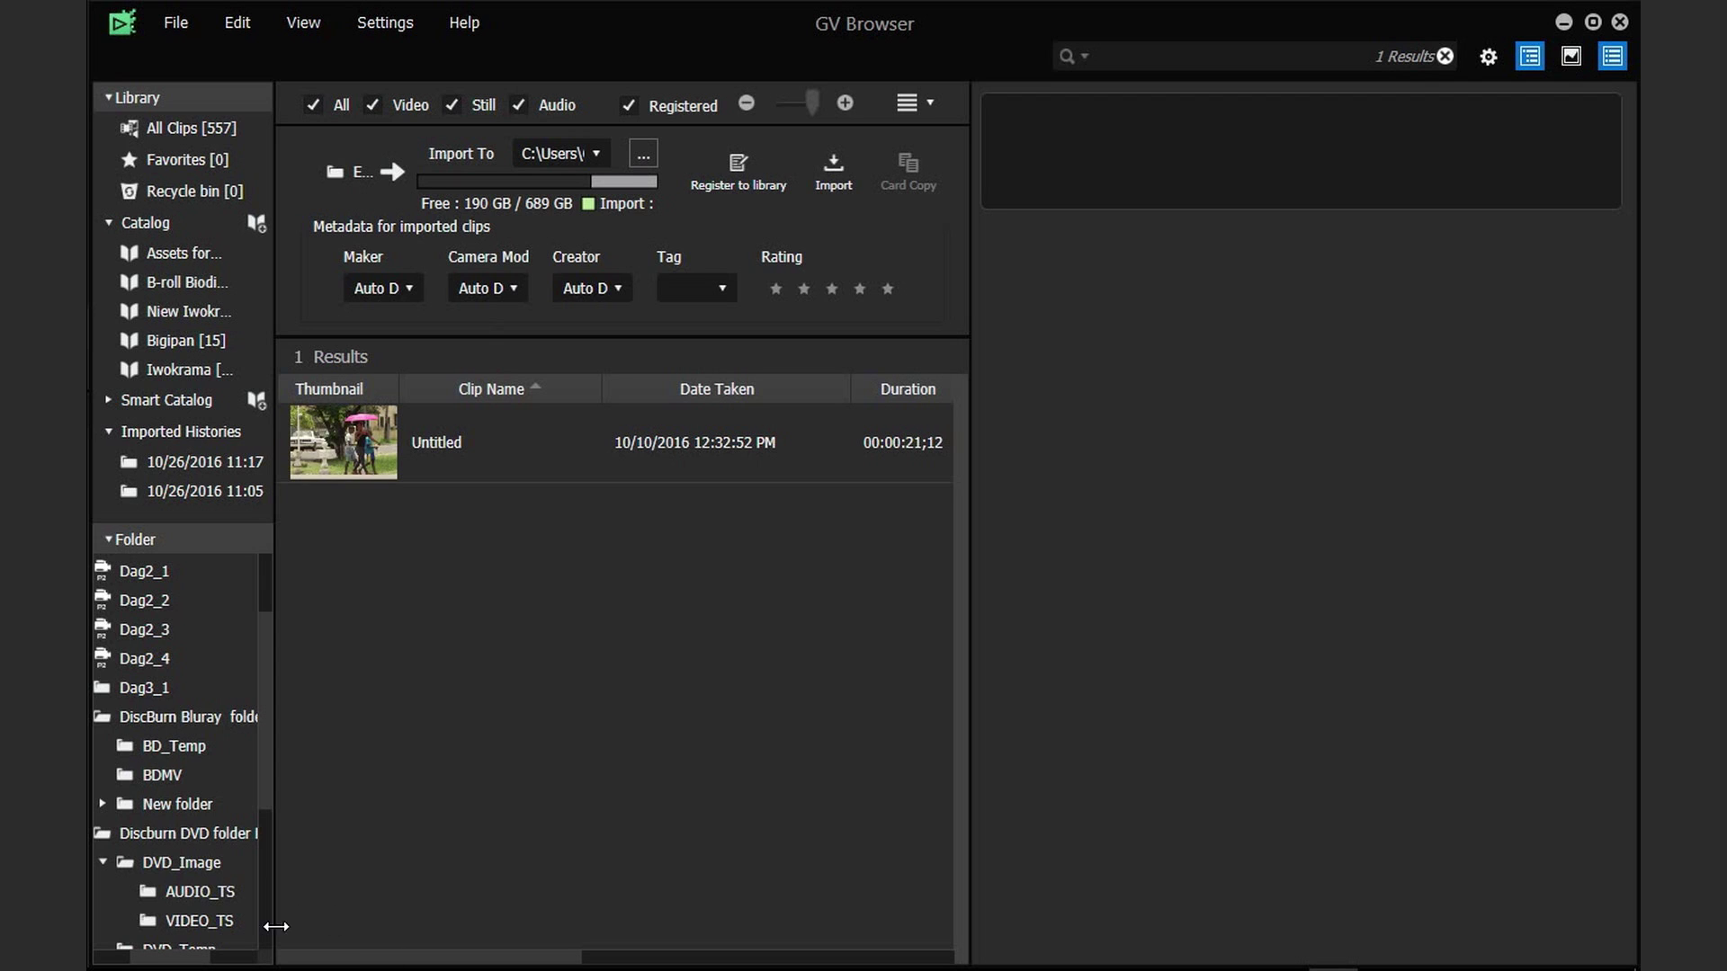
# - In GV Browser, open the title clip from the DVD_Temp folder and play several parts to check the DVD output
pyautogui.click(267, 818)
pyautogui.scroll(-1, 267, 818)
pyautogui.click(214, 869)
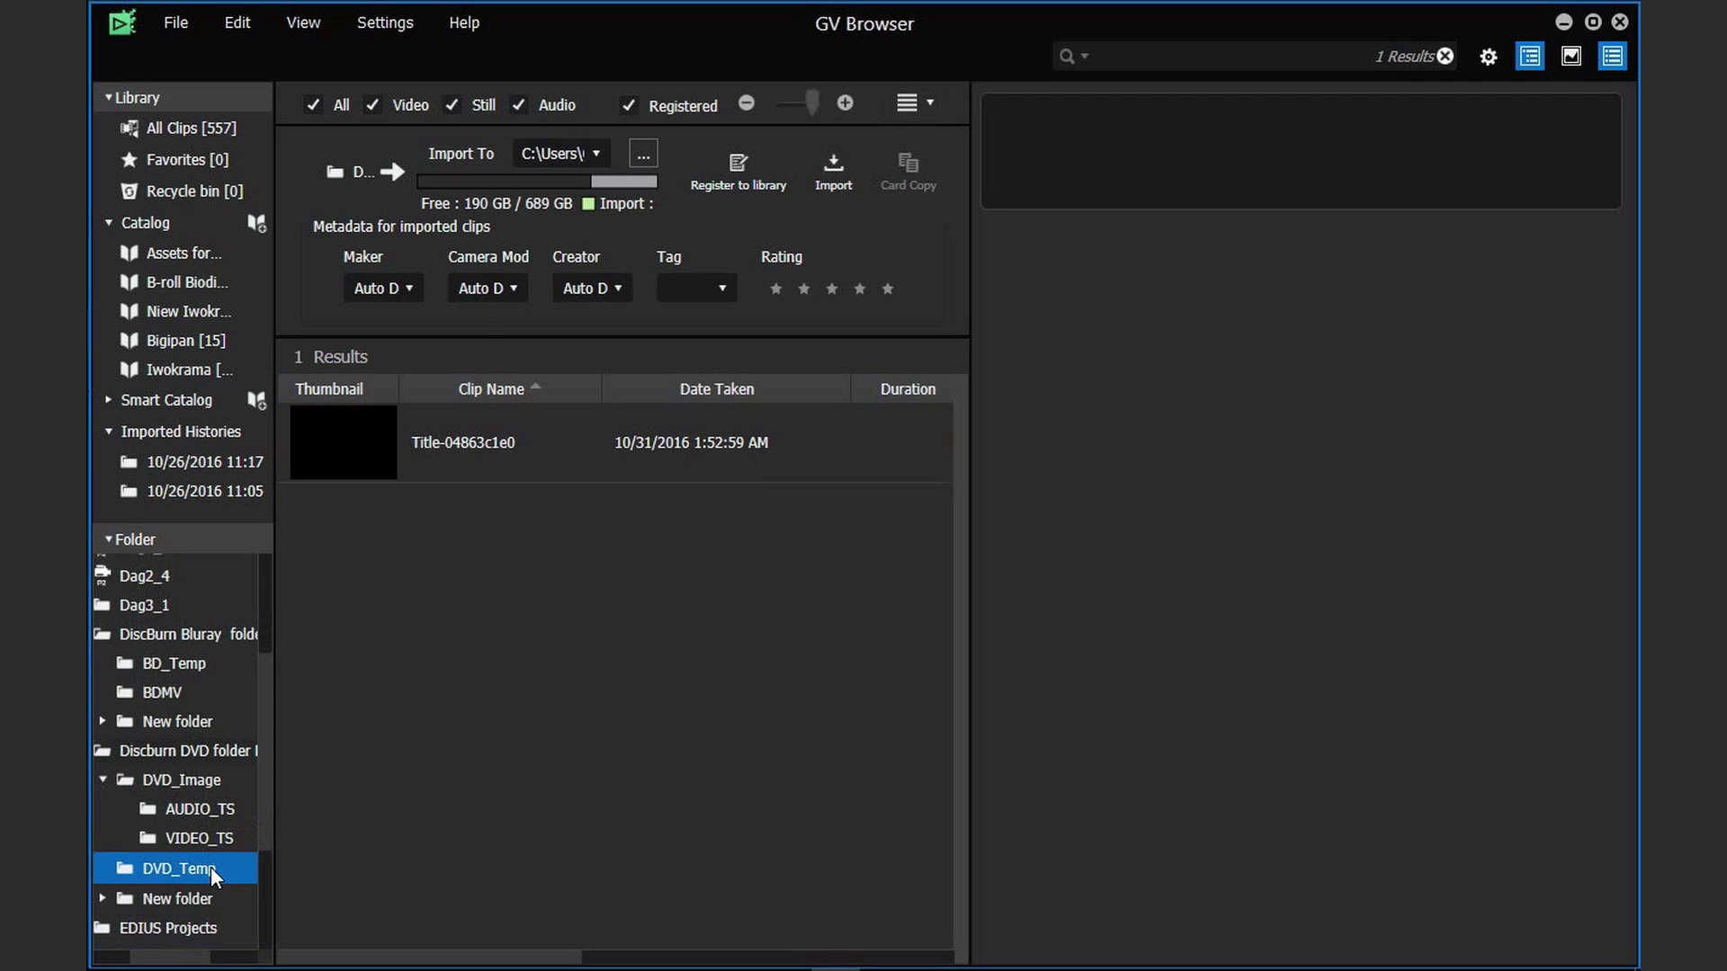
pyautogui.doubleClick(359, 449)
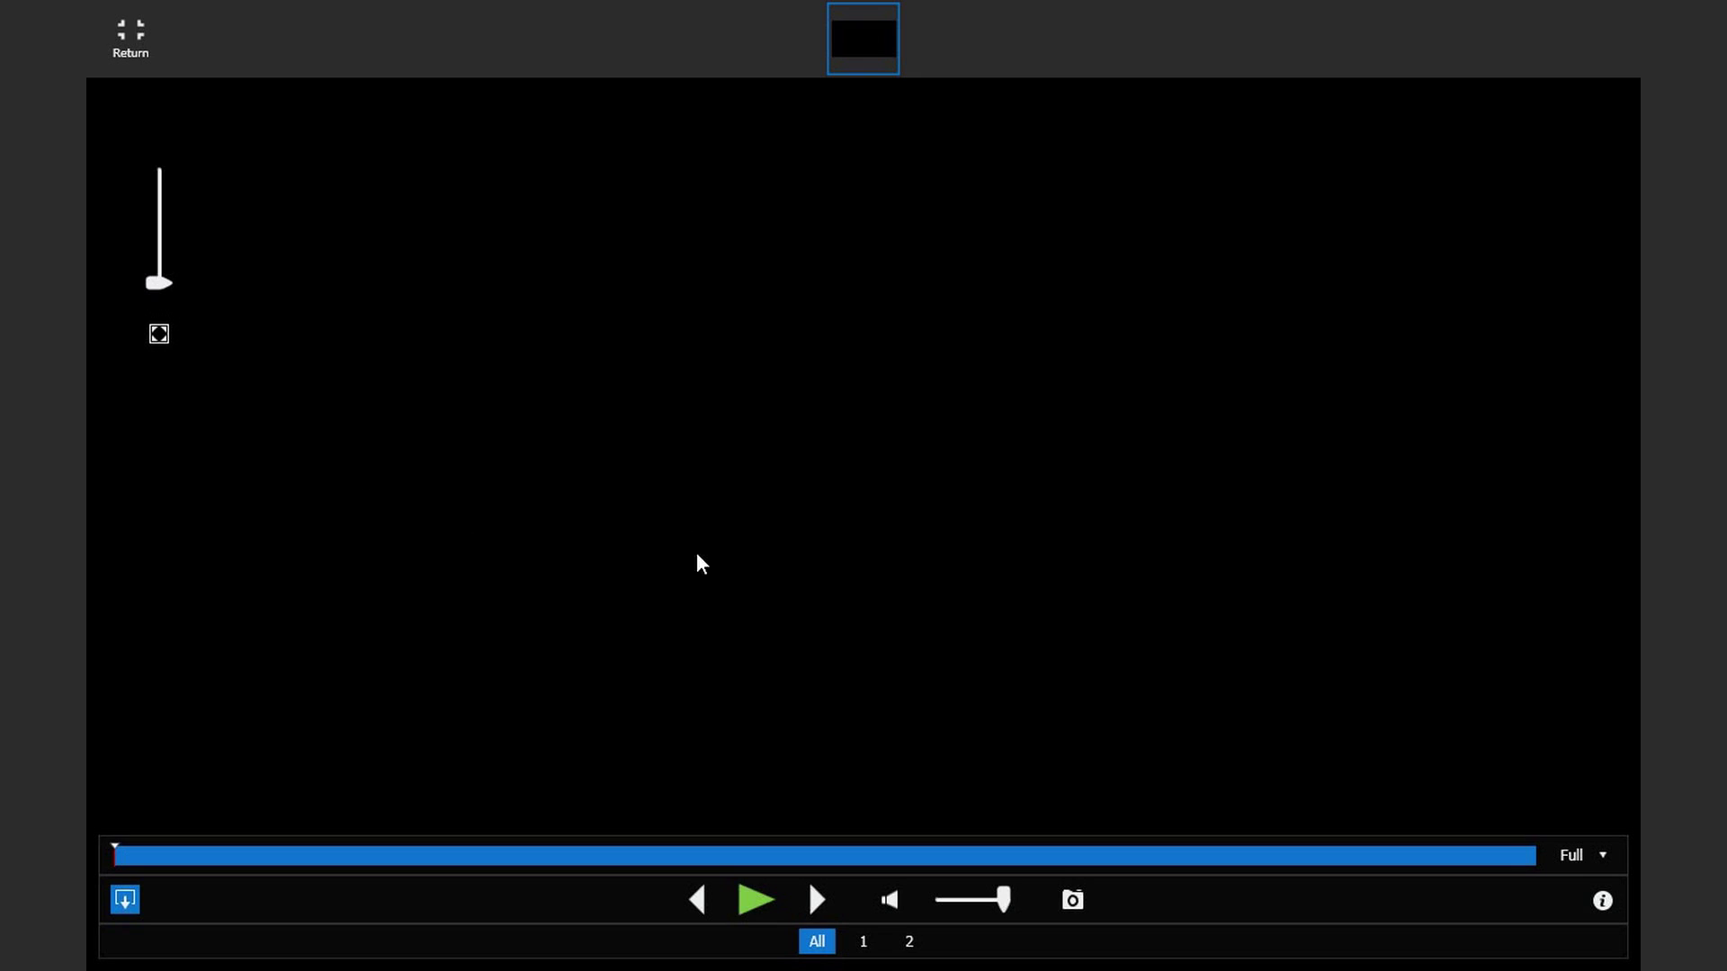
pyautogui.click(745, 913)
pyautogui.click(478, 861)
pyautogui.click(748, 902)
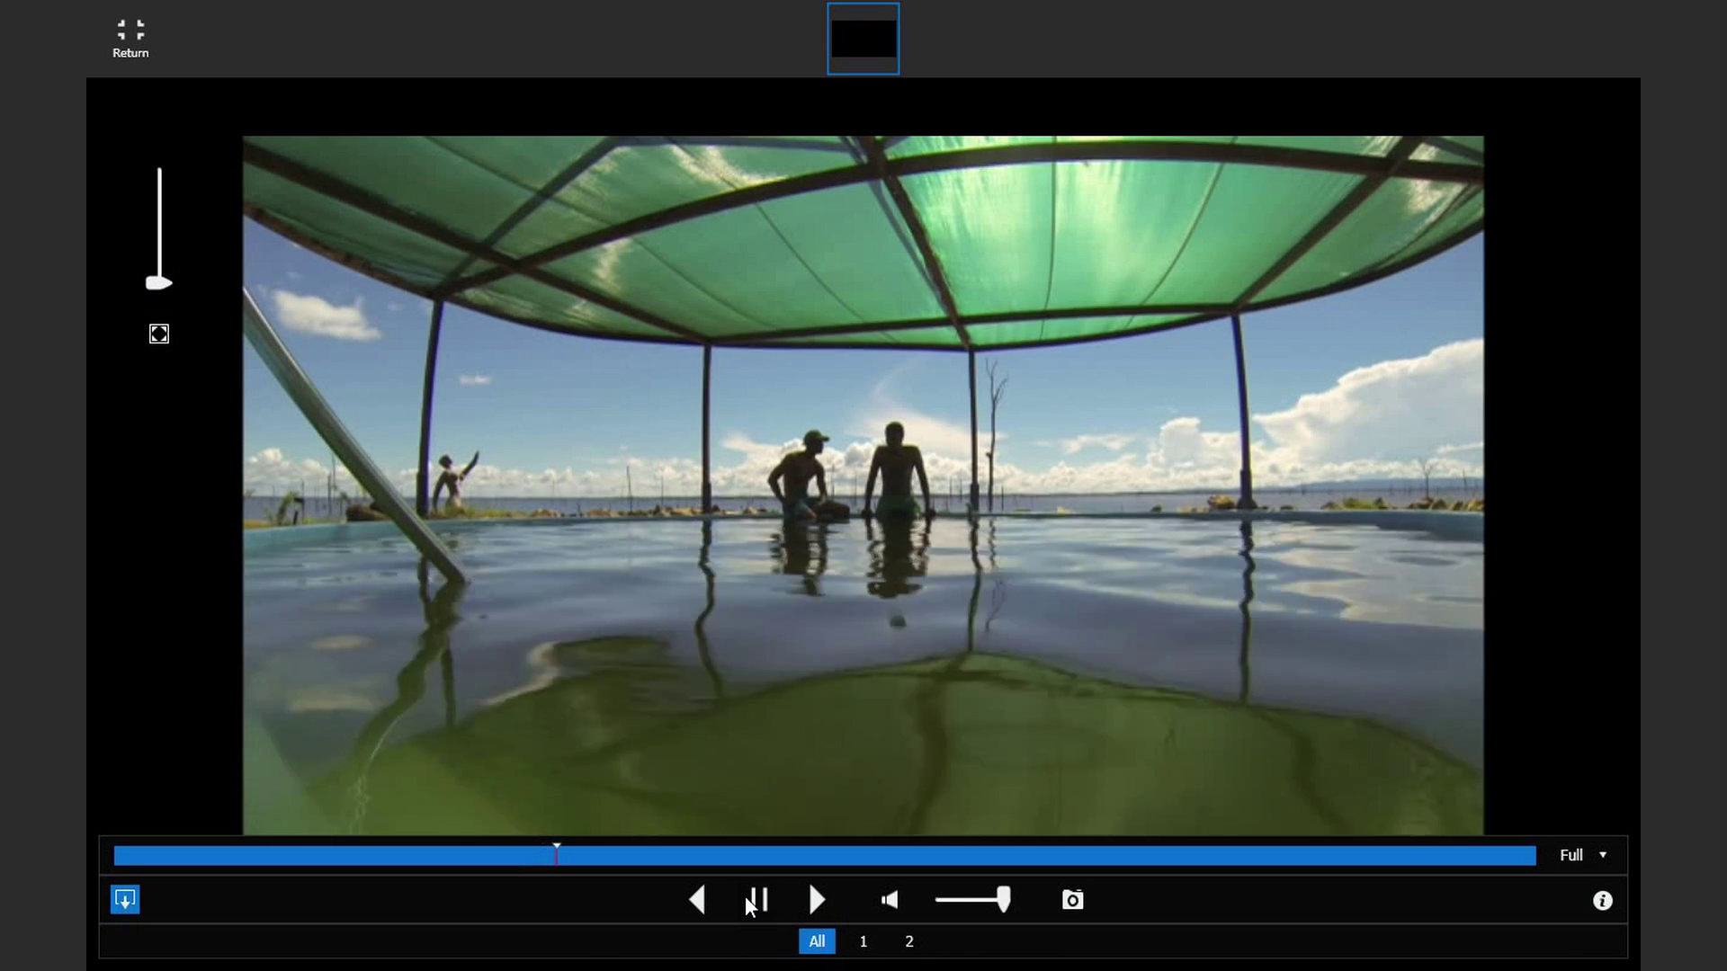
pyautogui.click(919, 856)
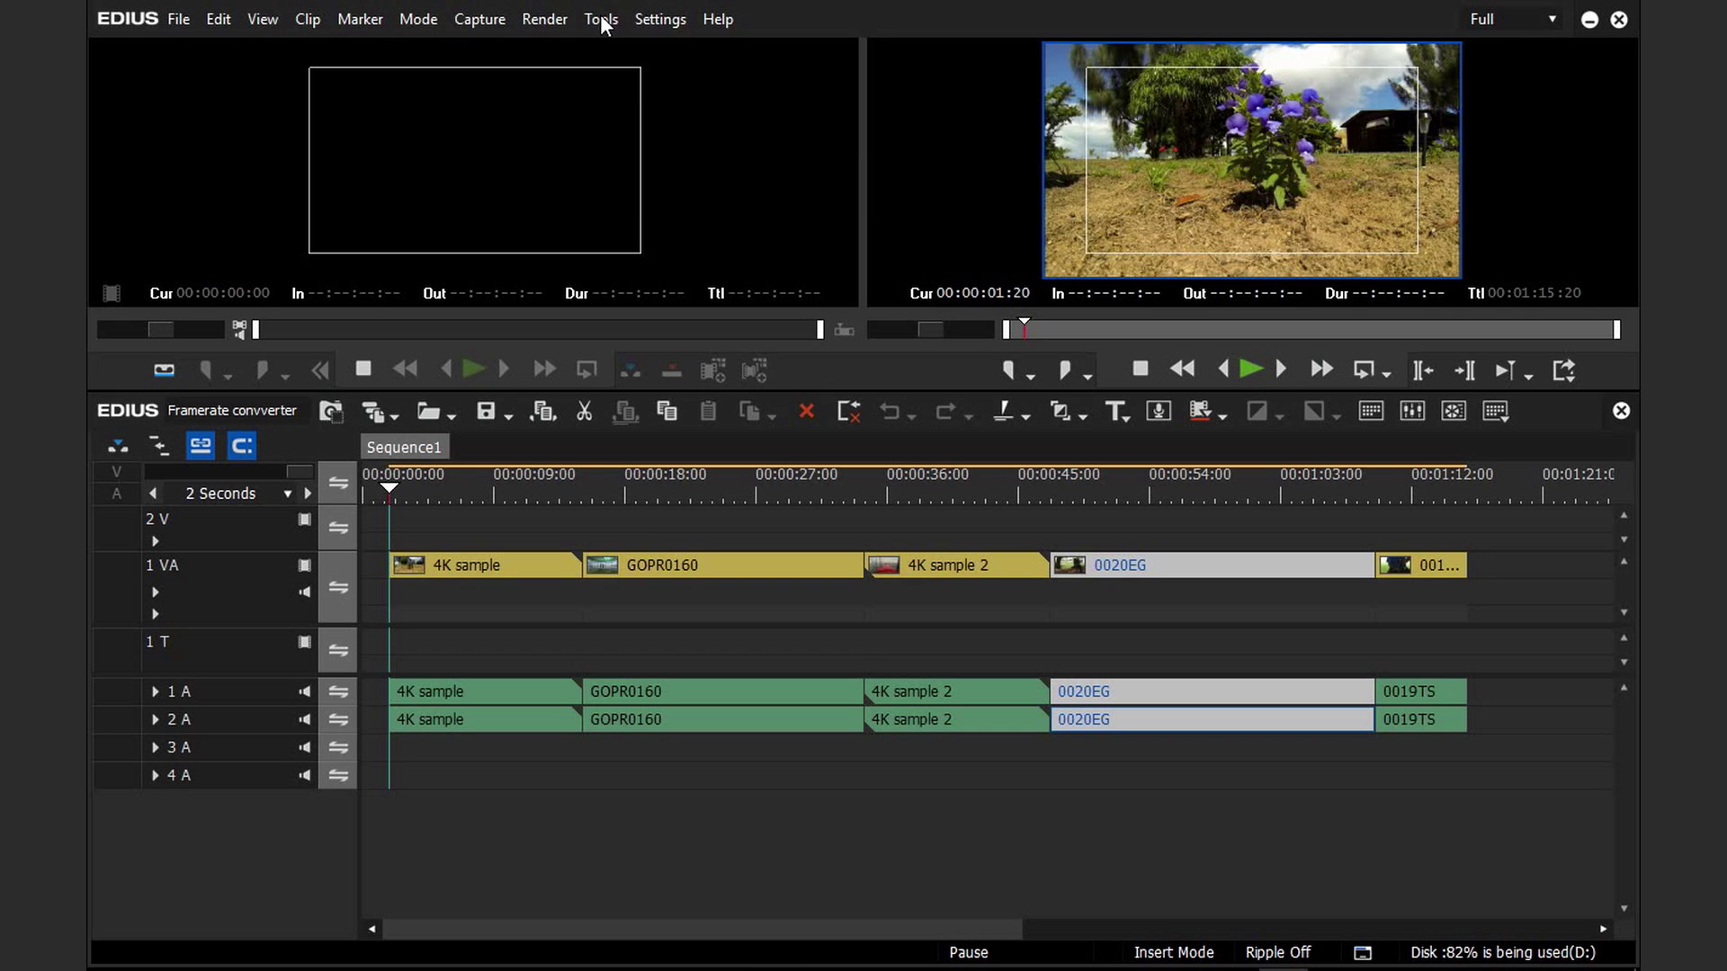
# - Load the DVD_Image folder as the disc writer's image folder, and also load D:\DiscBurn Bluray folder EDIUS\BDMV
pyautogui.click(601, 18)
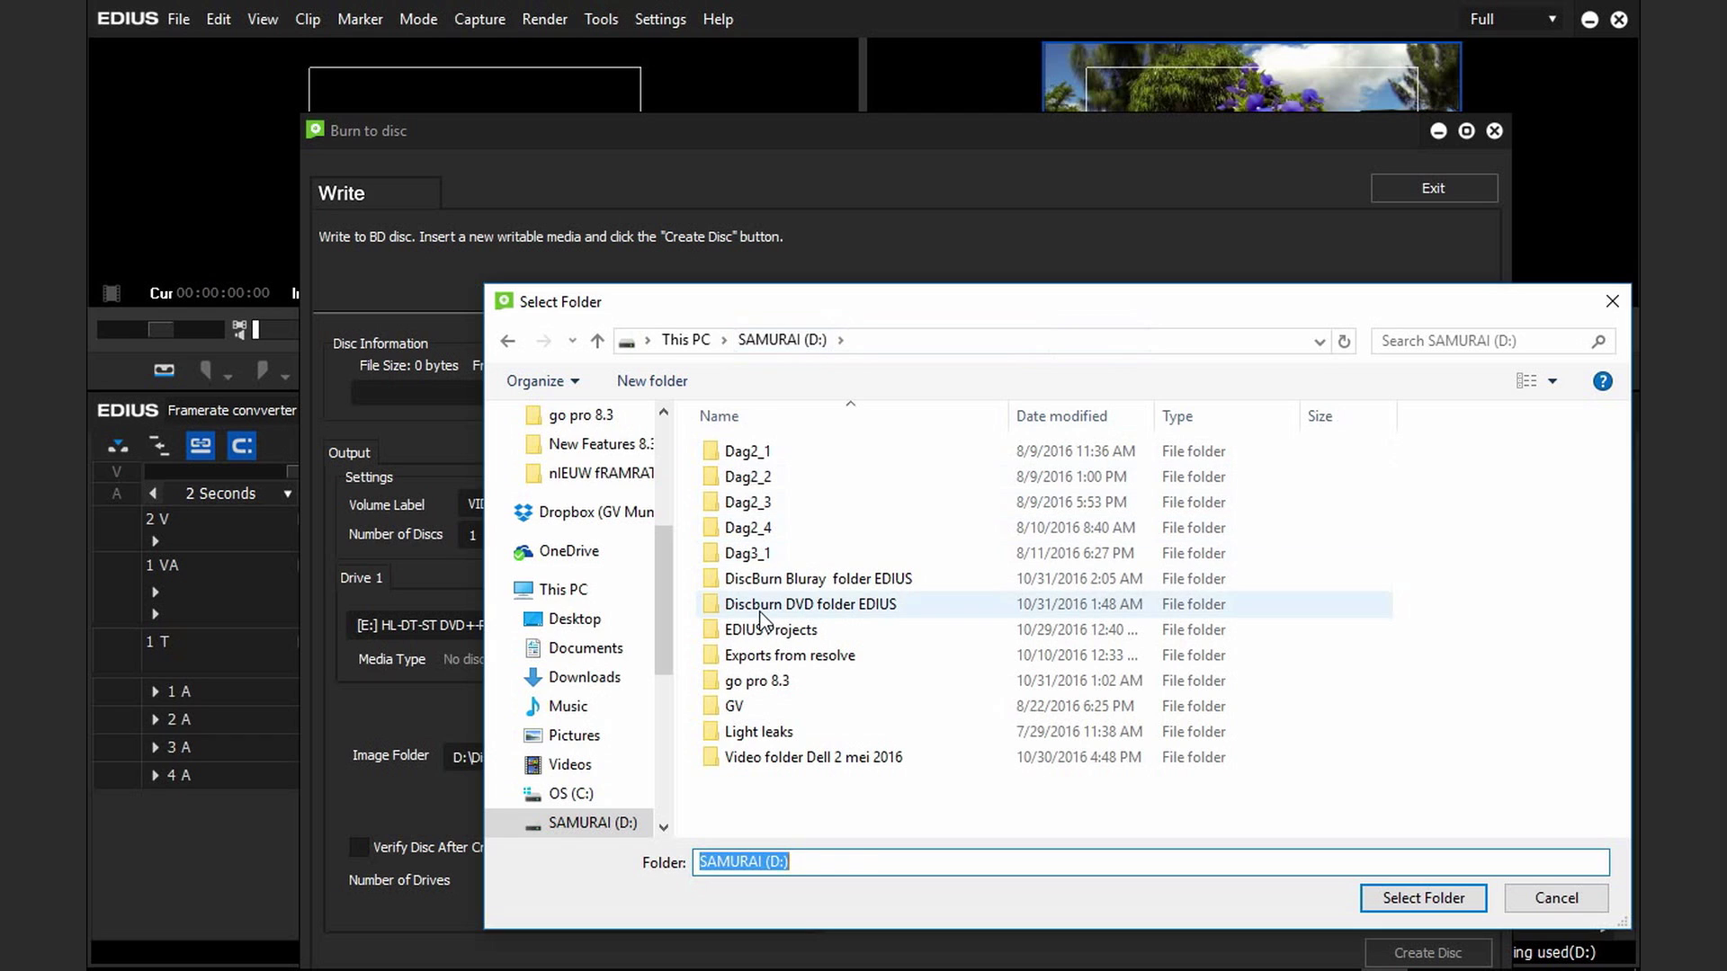
pyautogui.doubleClick(763, 615)
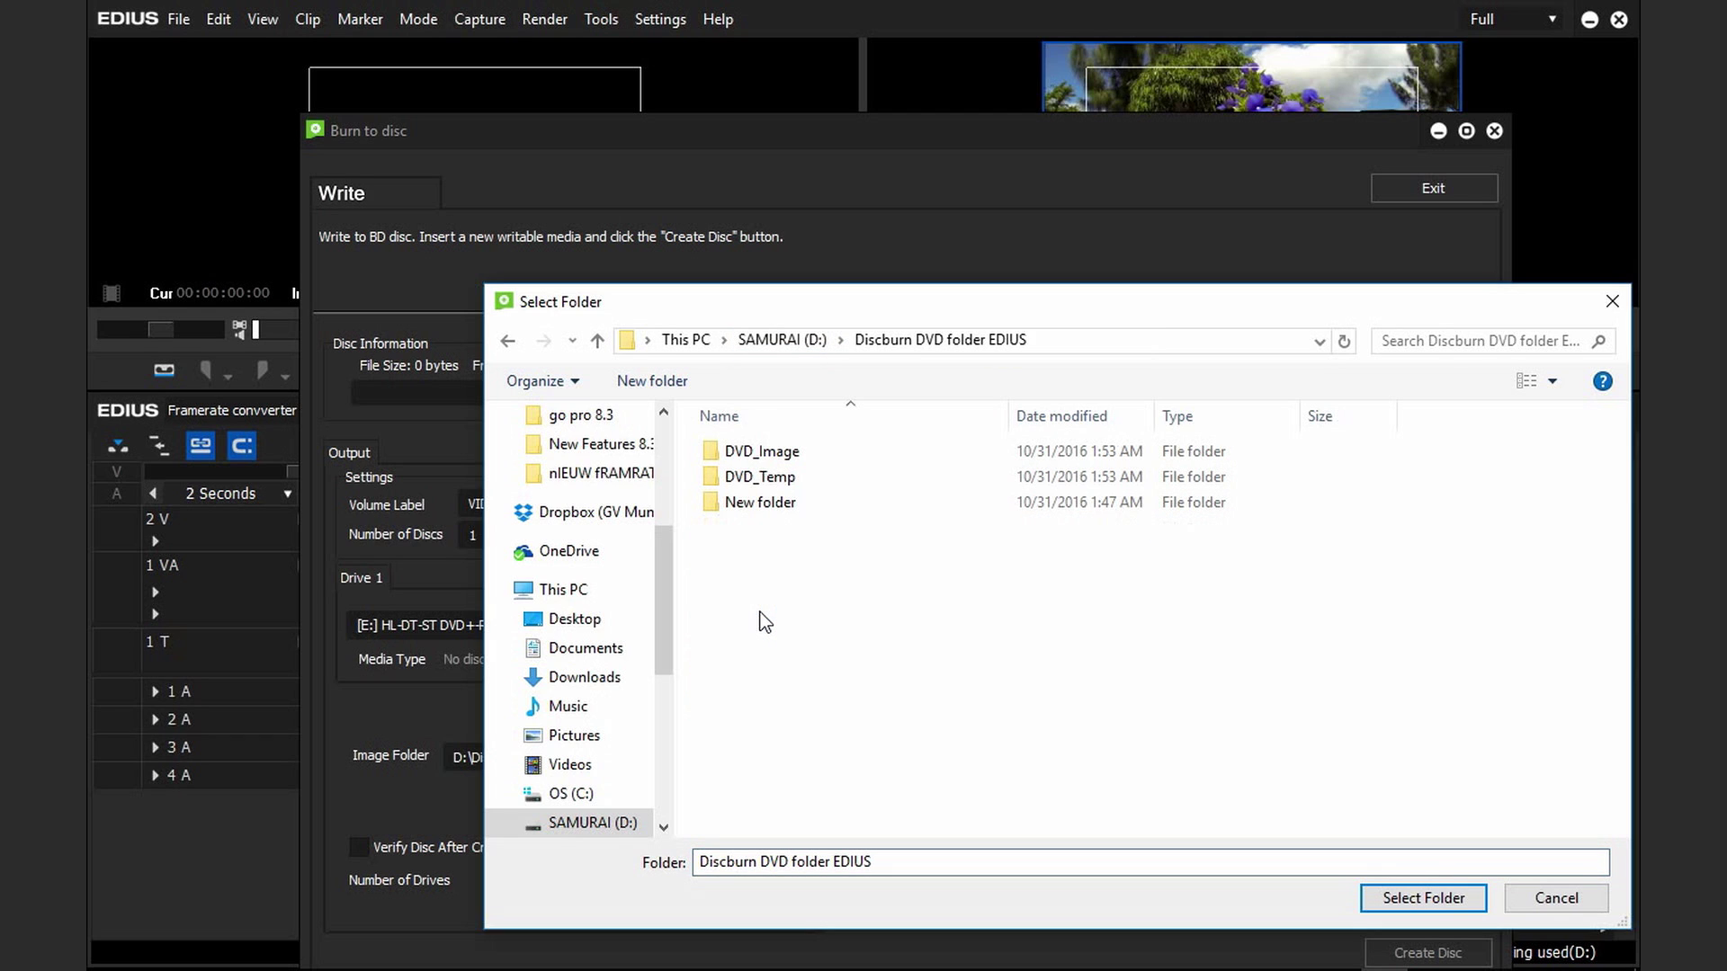
pyautogui.click(771, 459)
pyautogui.click(1428, 895)
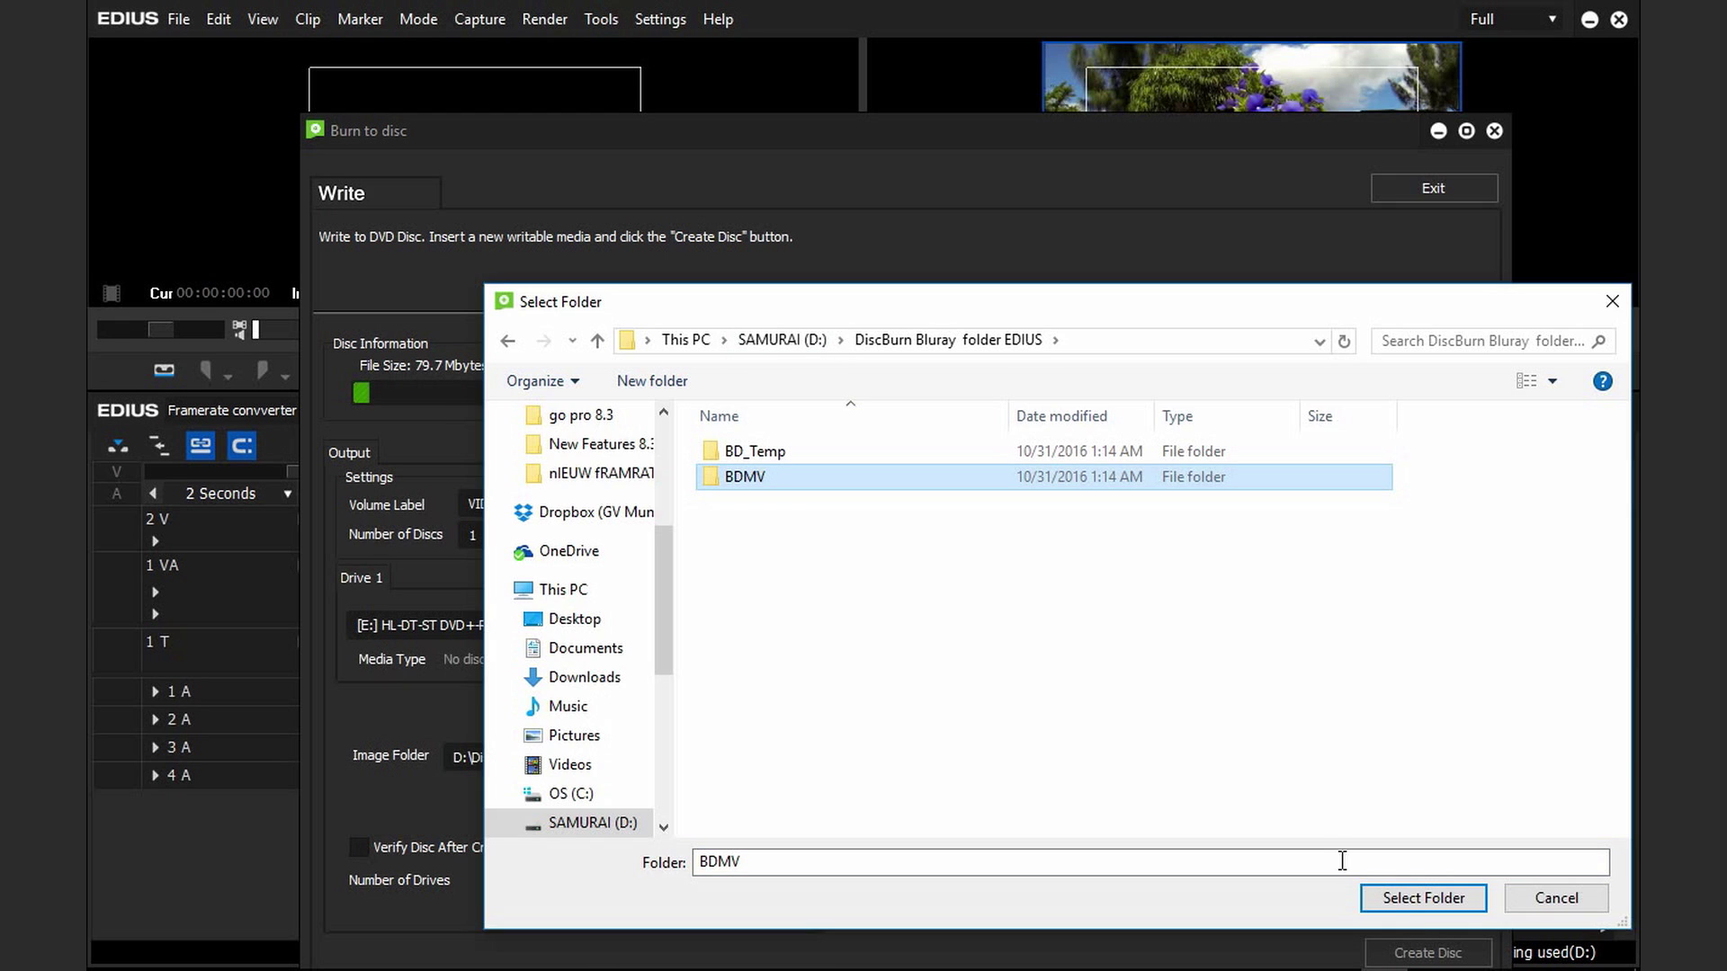
pyautogui.click(1423, 897)
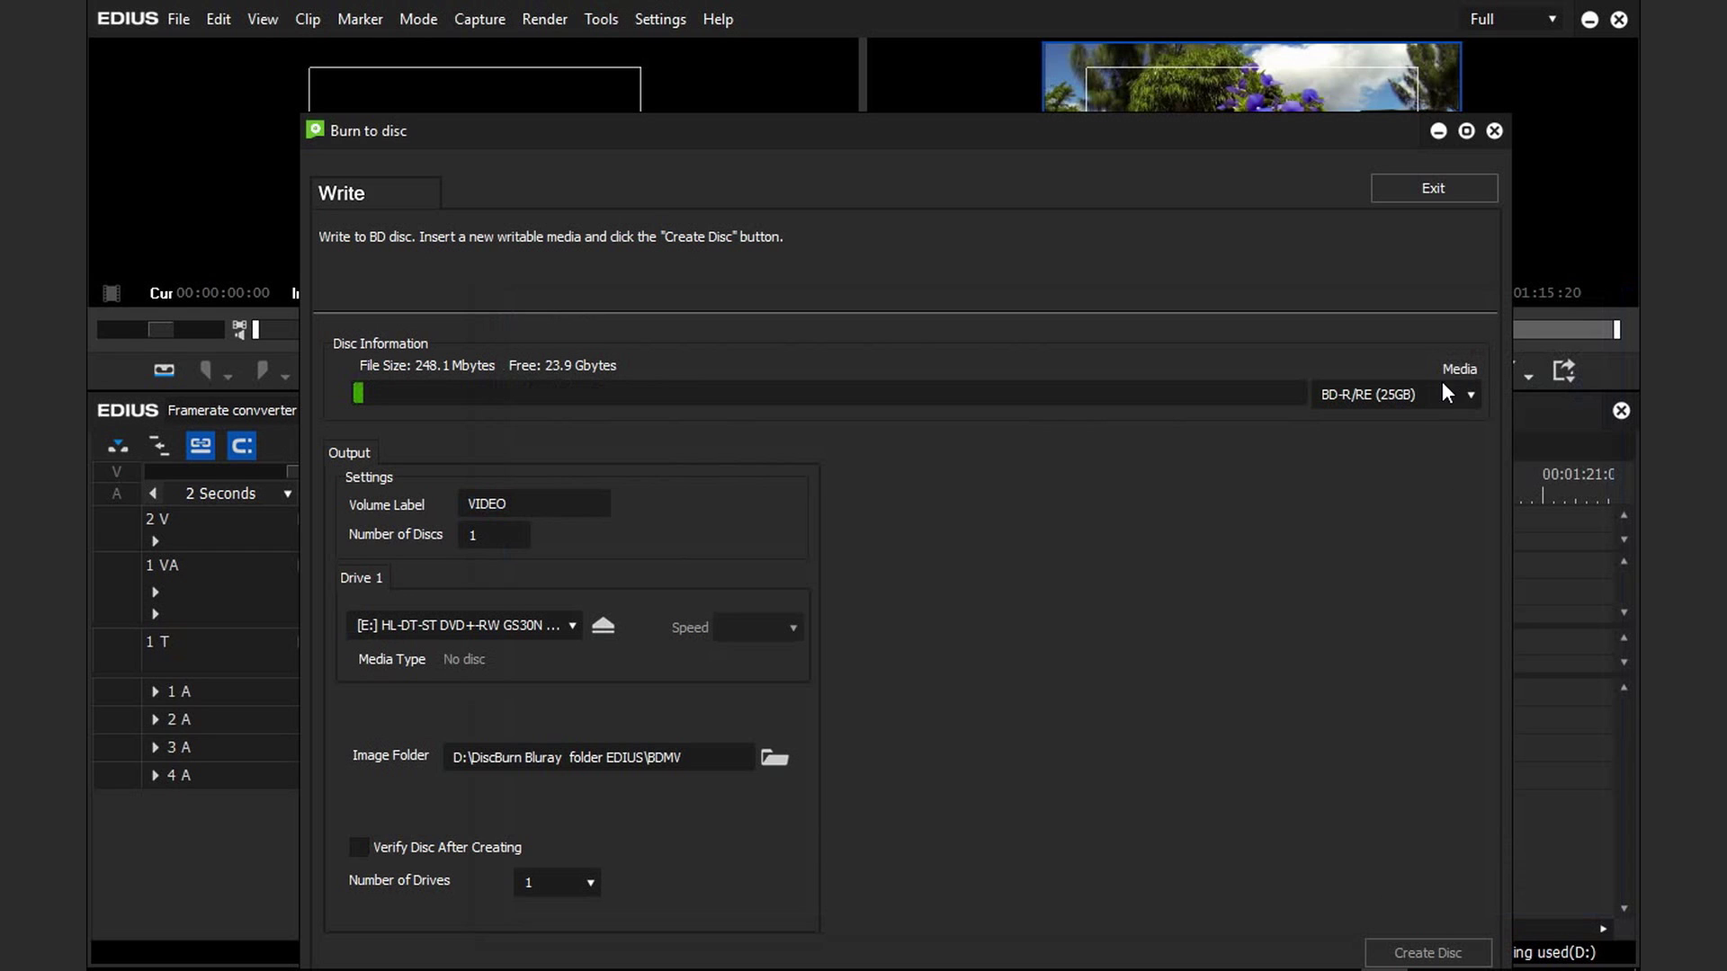
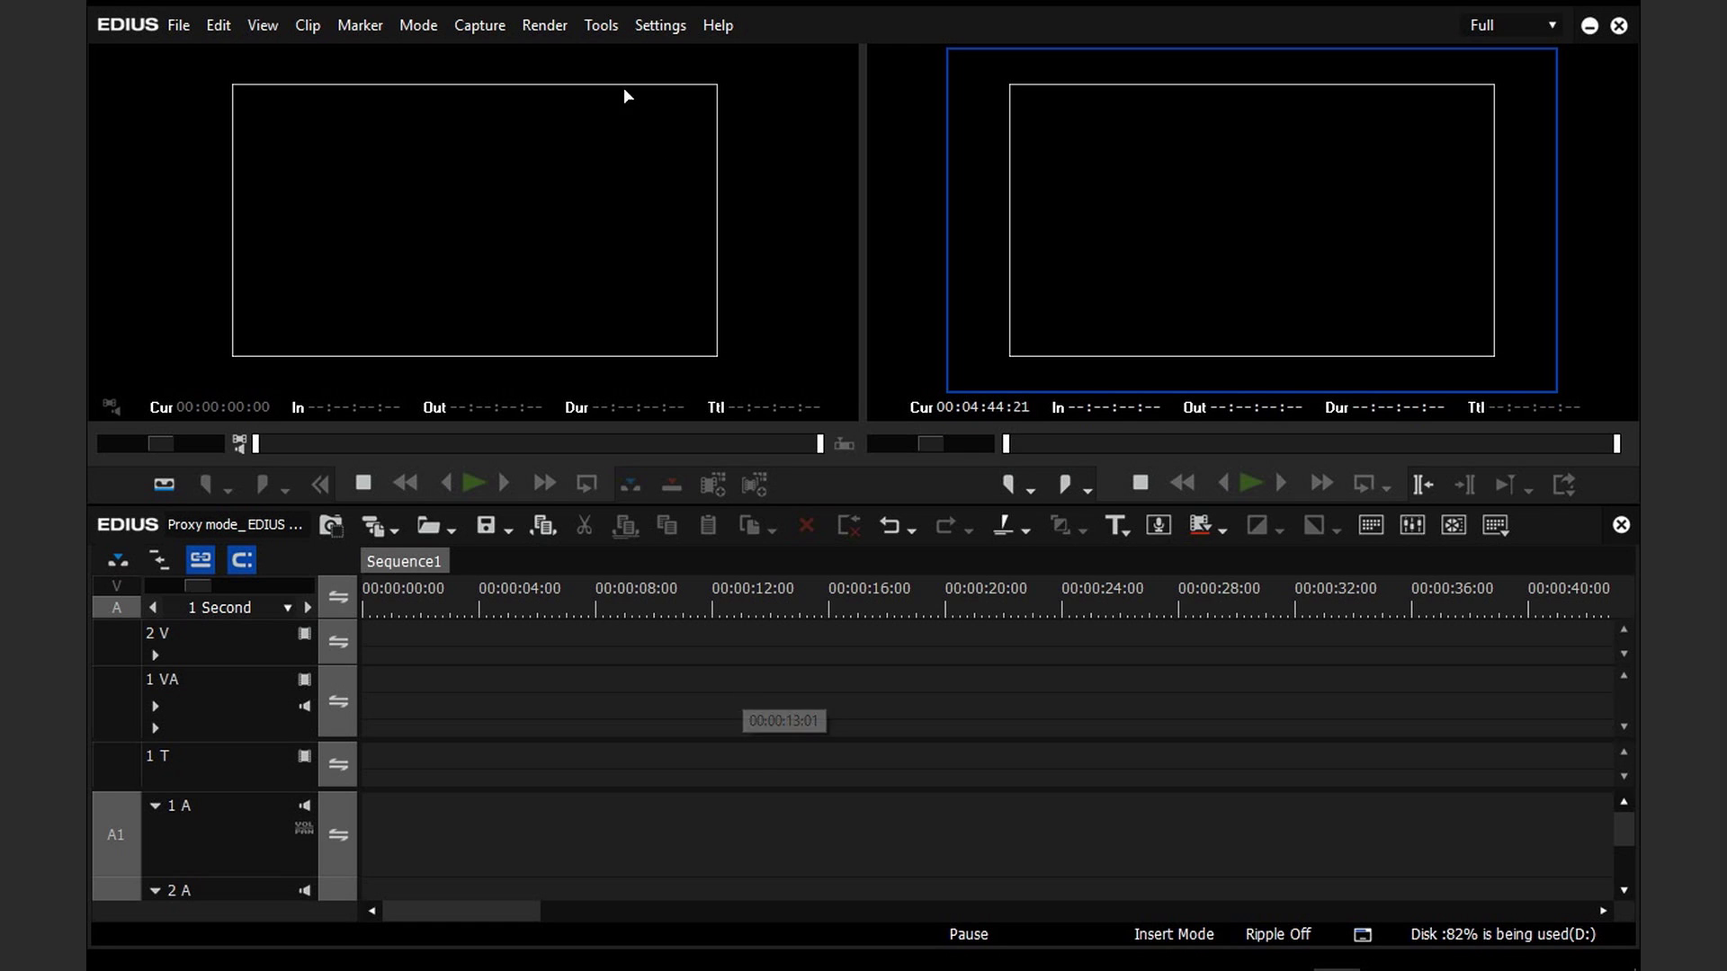
# - Try the Medium proxy size in the application's system settings, and apply Large as the proxy size
pyautogui.click(679, 25)
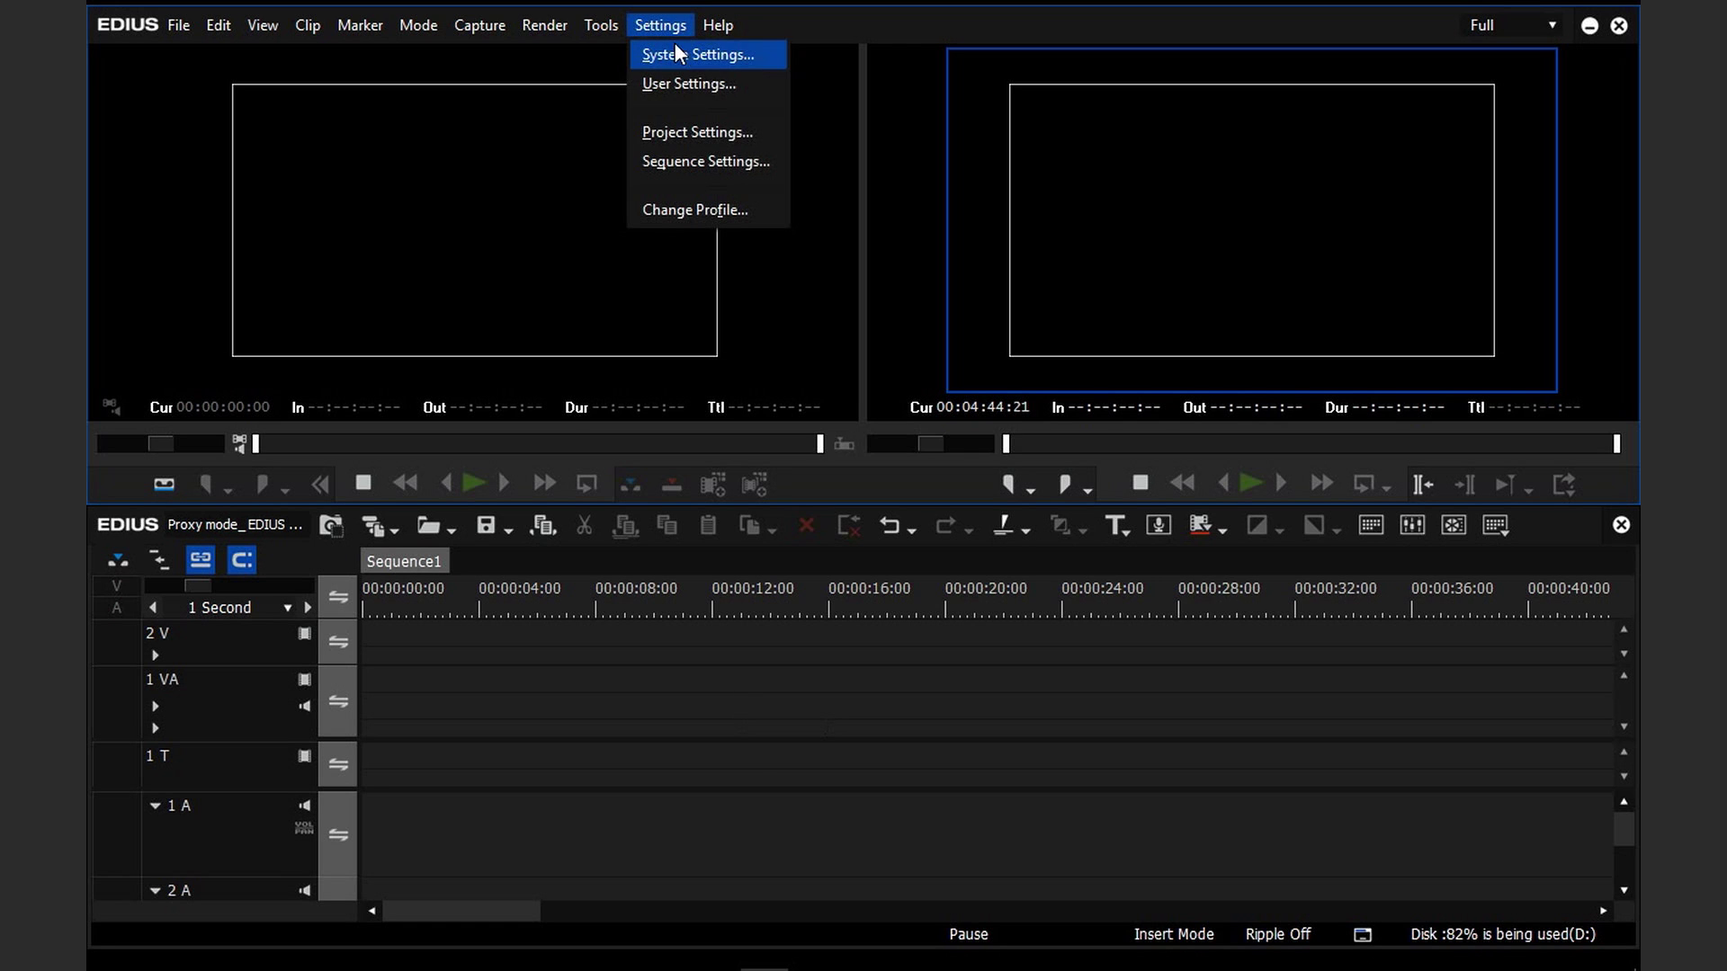
pyautogui.click(753, 54)
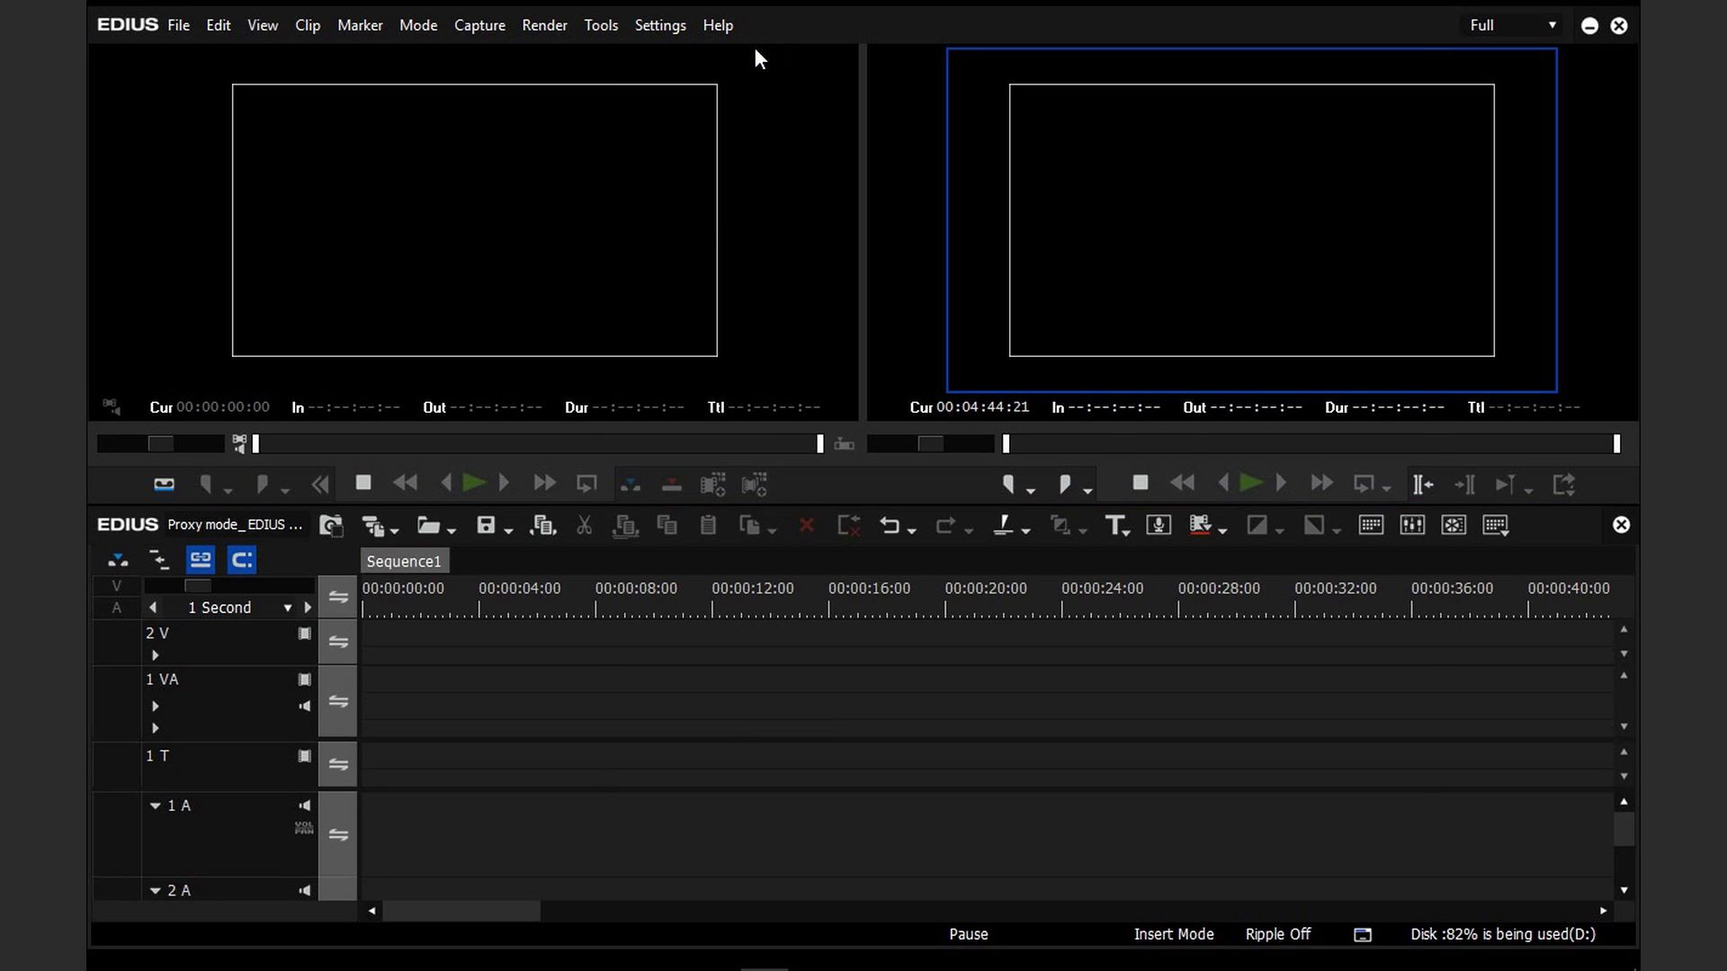
pyautogui.click(638, 117)
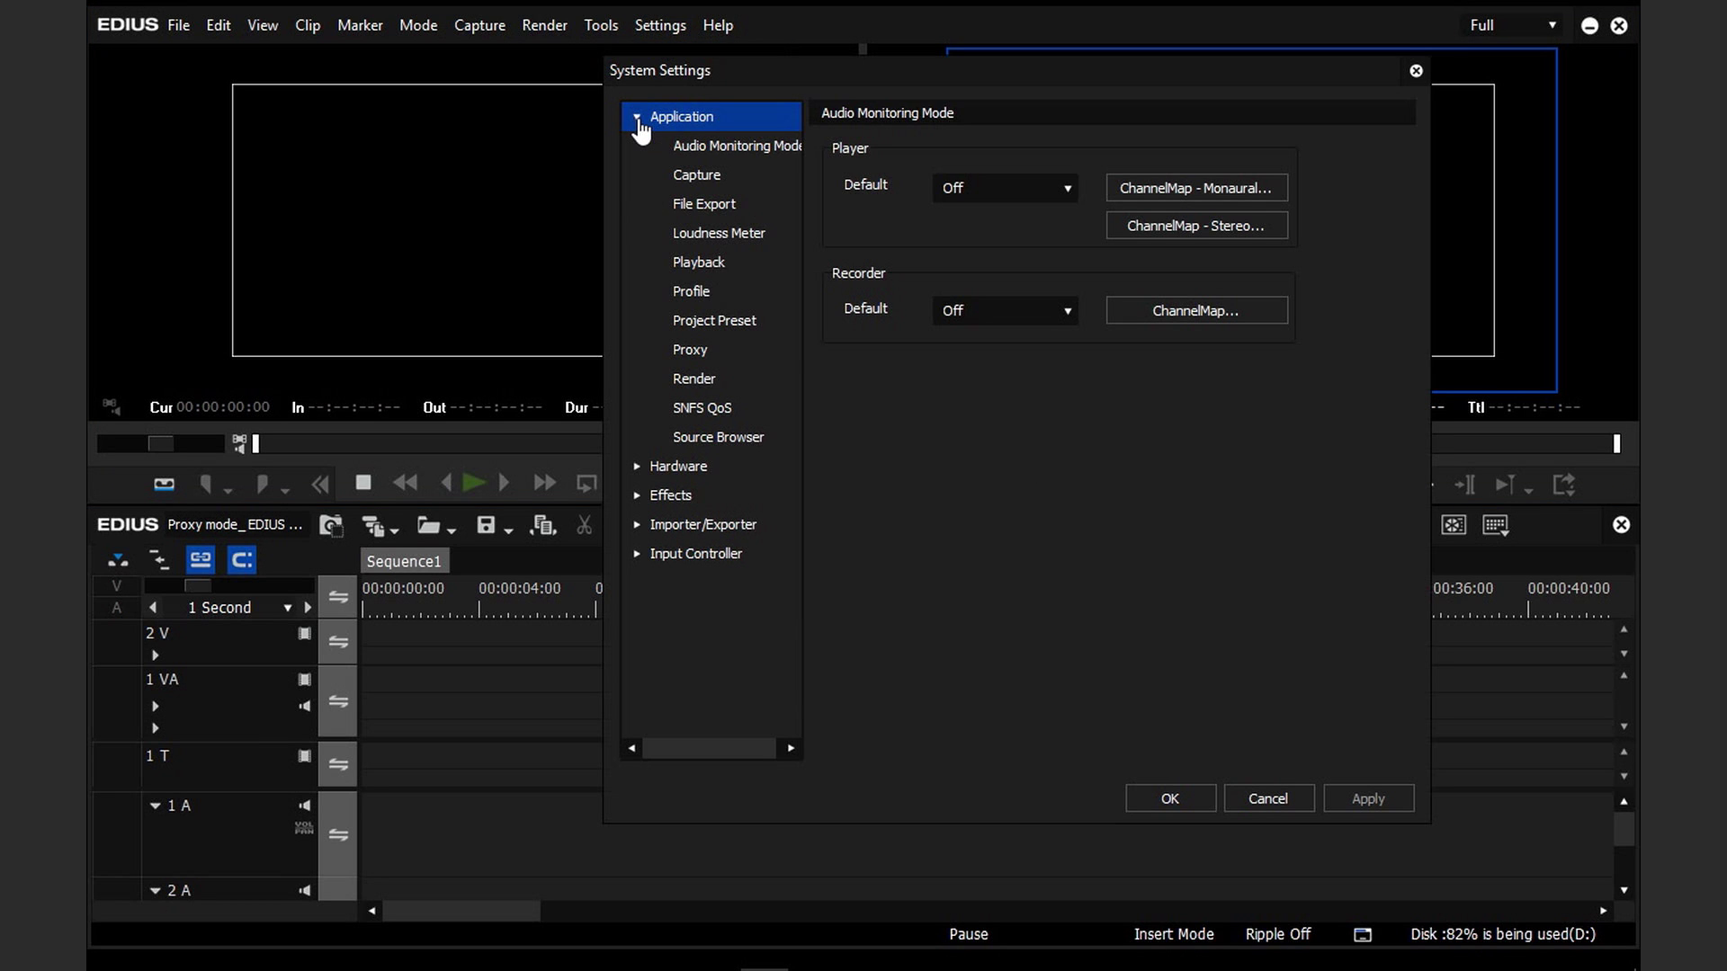
pyautogui.click(708, 358)
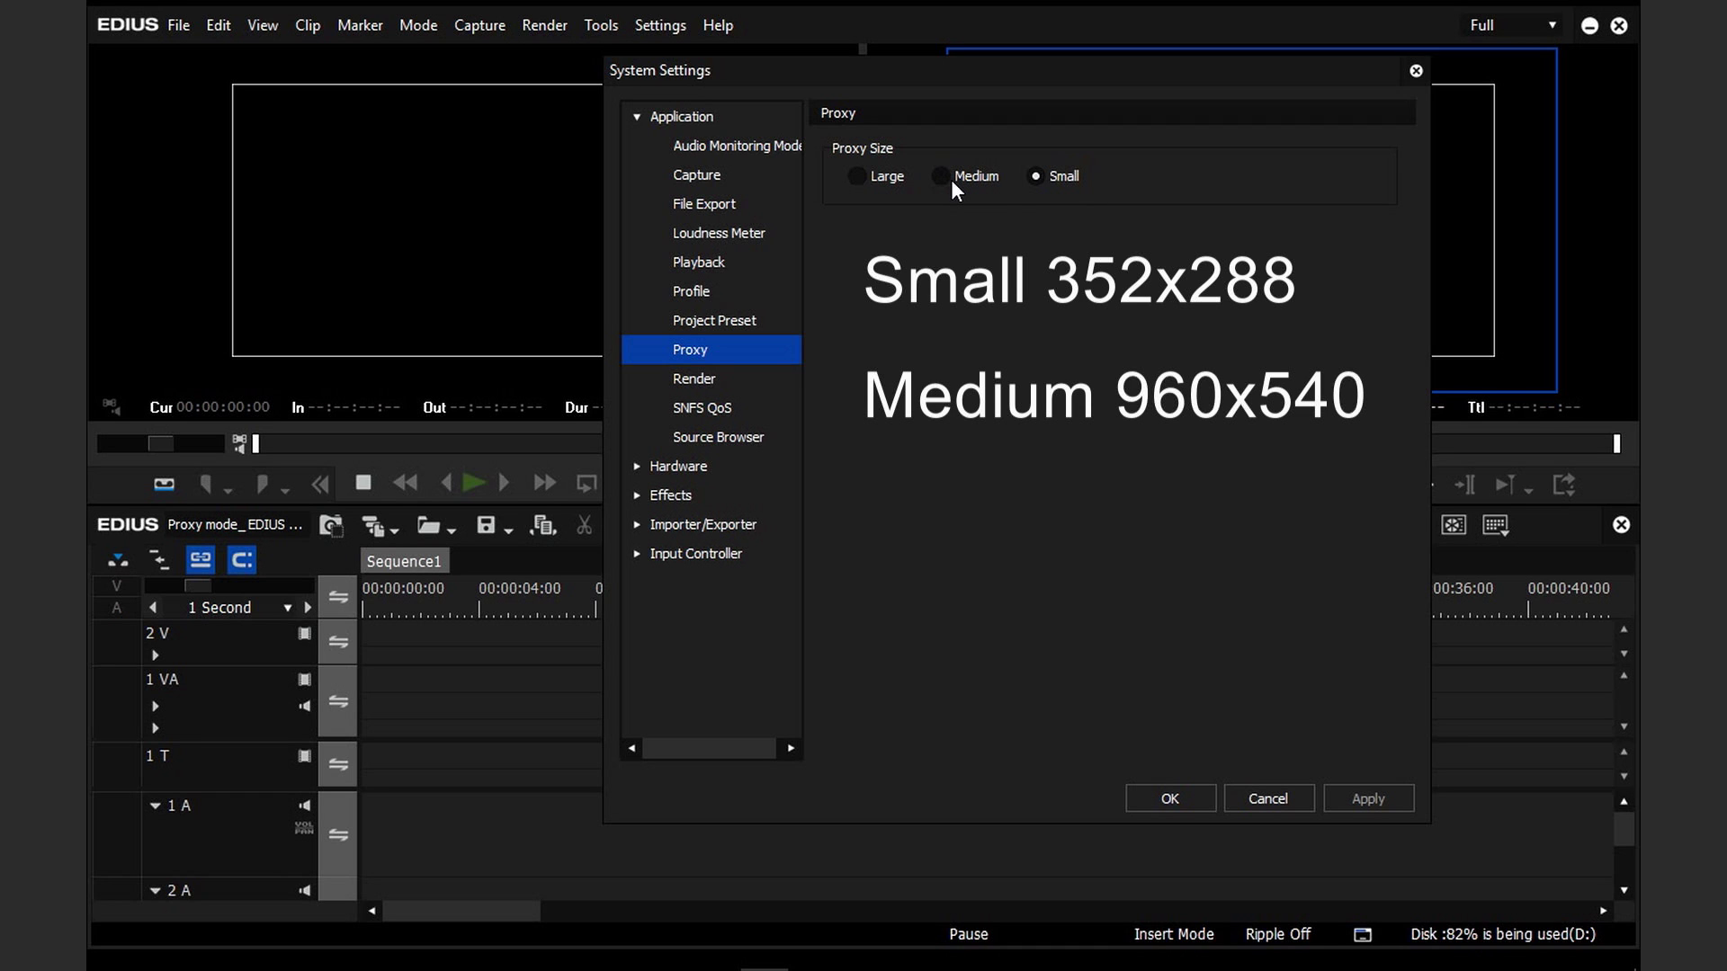
pyautogui.click(972, 180)
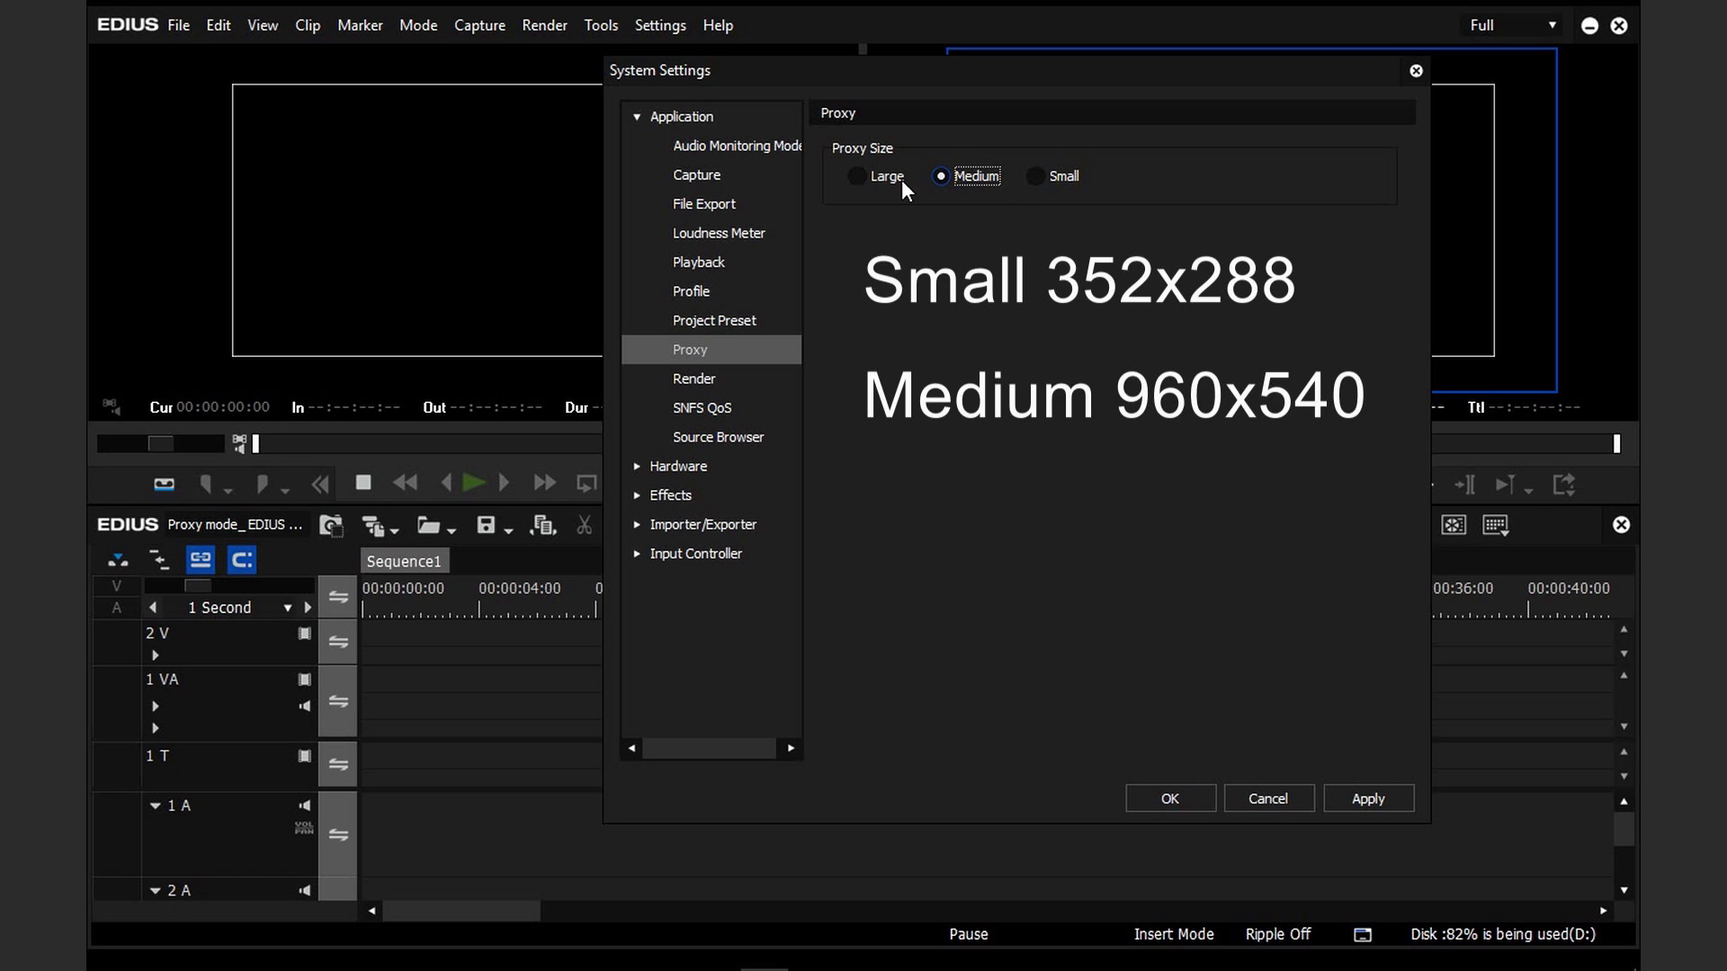
pyautogui.click(879, 175)
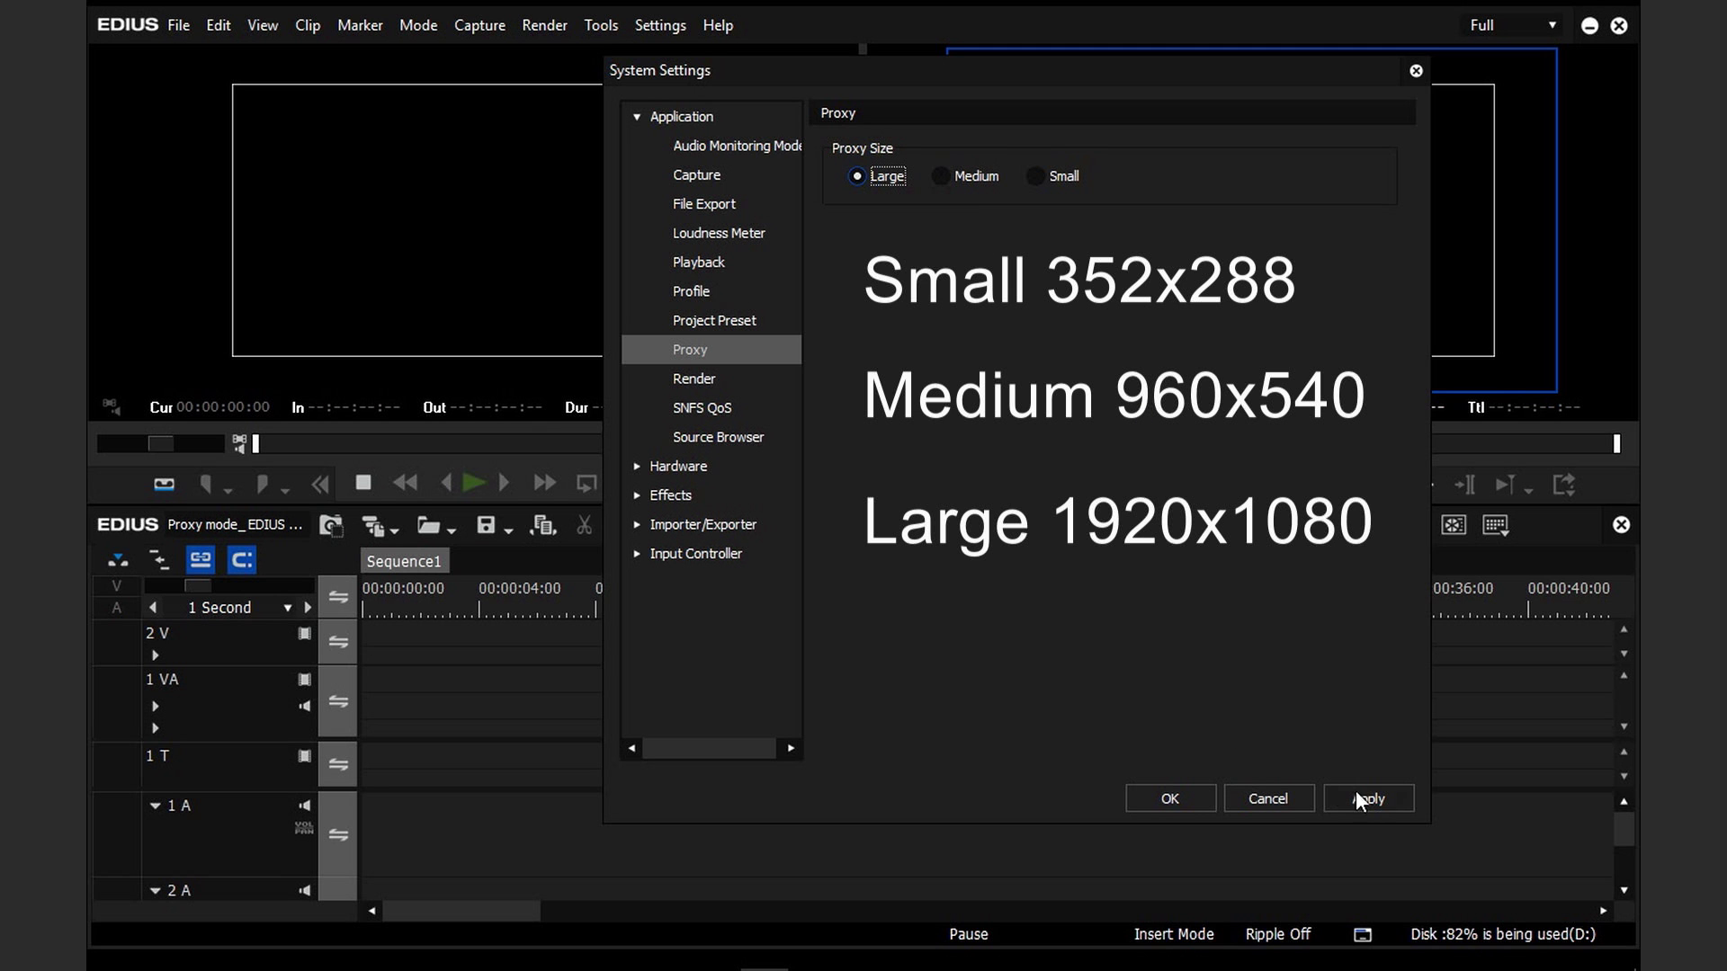
pyautogui.click(1384, 797)
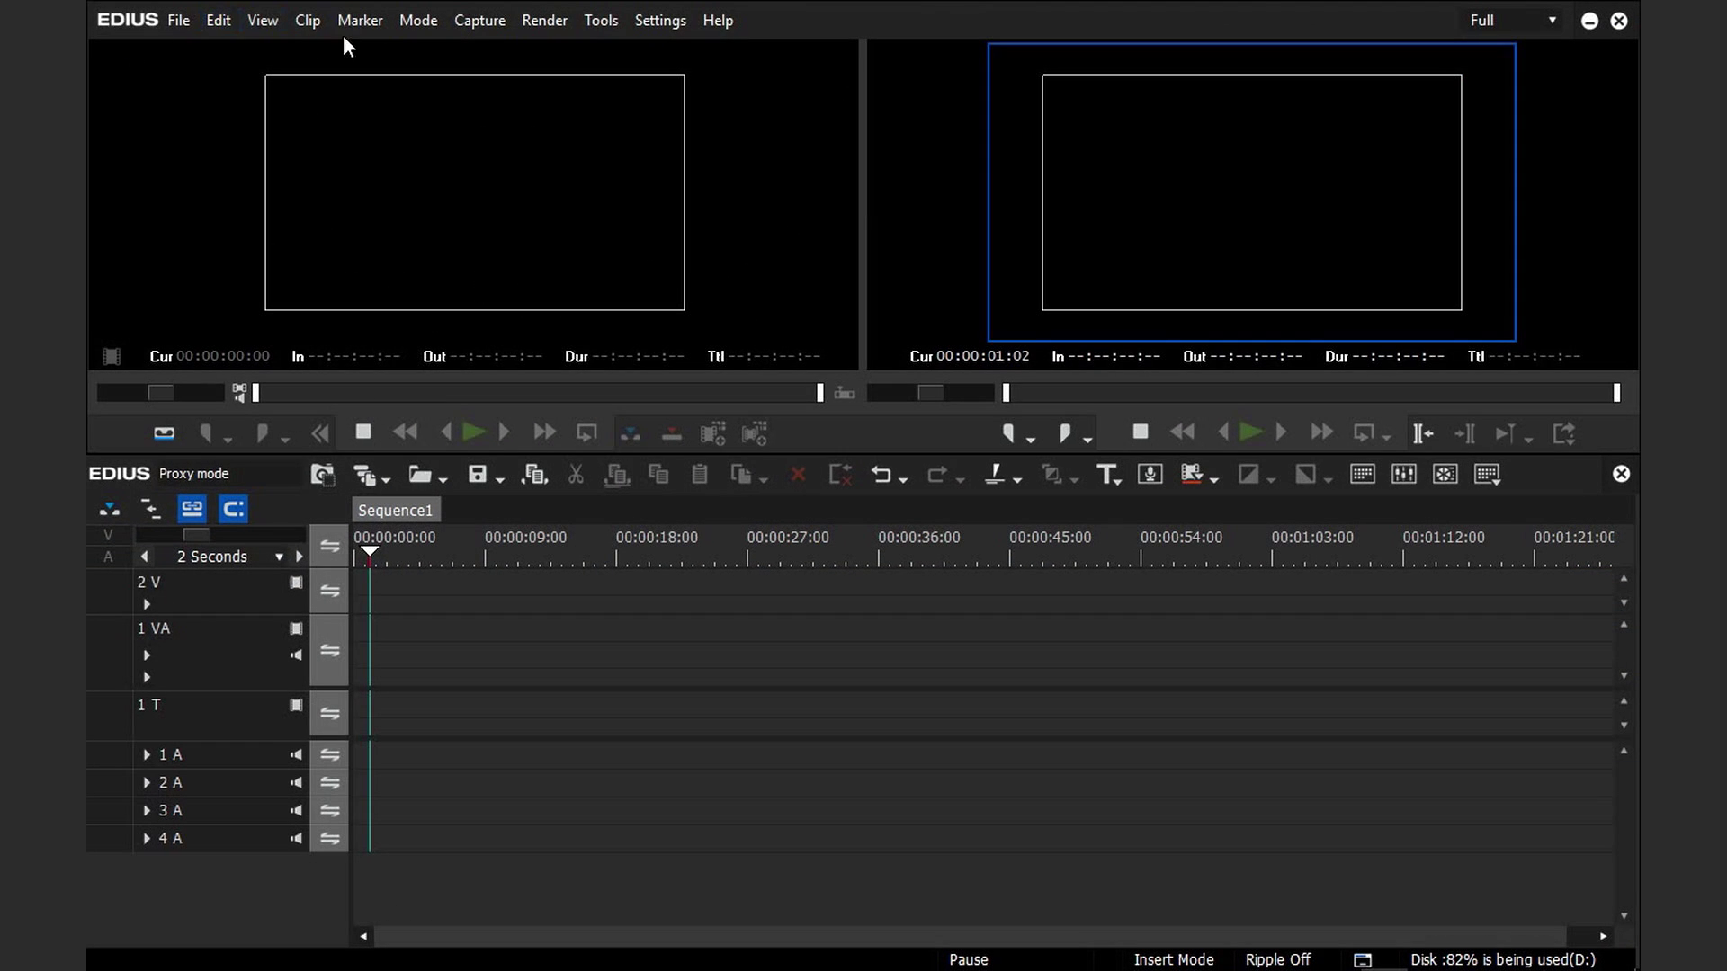
# - Turn Proxy Mode on for the empty sequence, check that it is enabled, and turn it off again
pyautogui.click(409, 22)
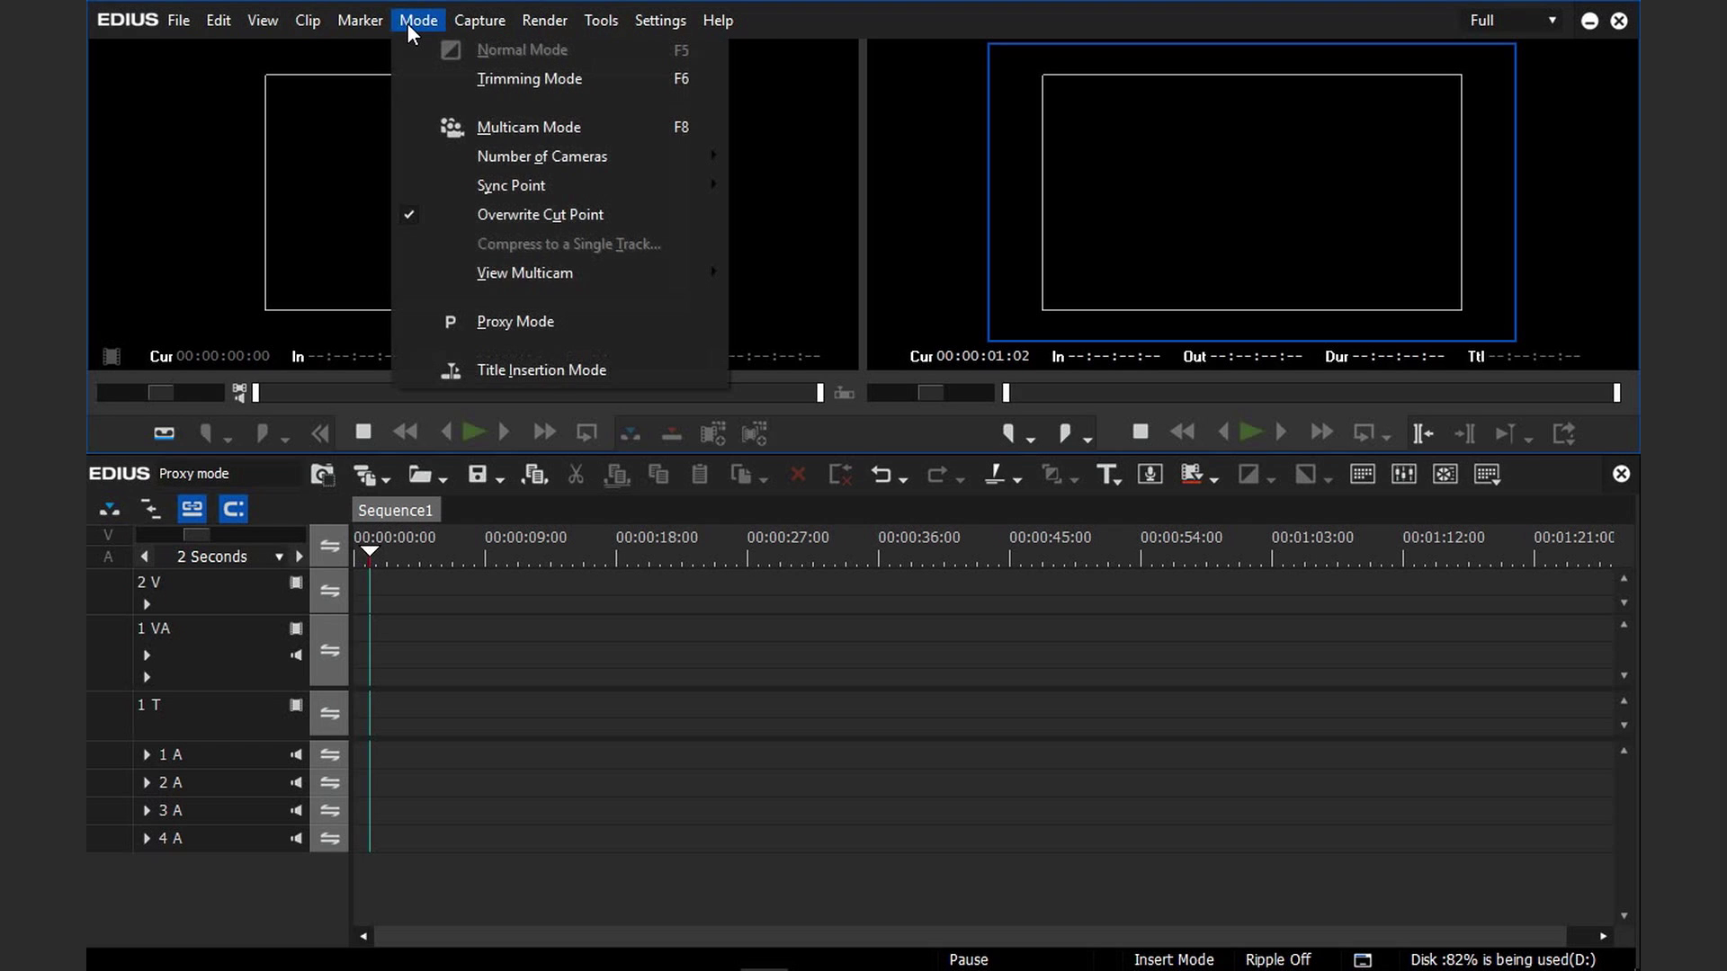
pyautogui.click(439, 322)
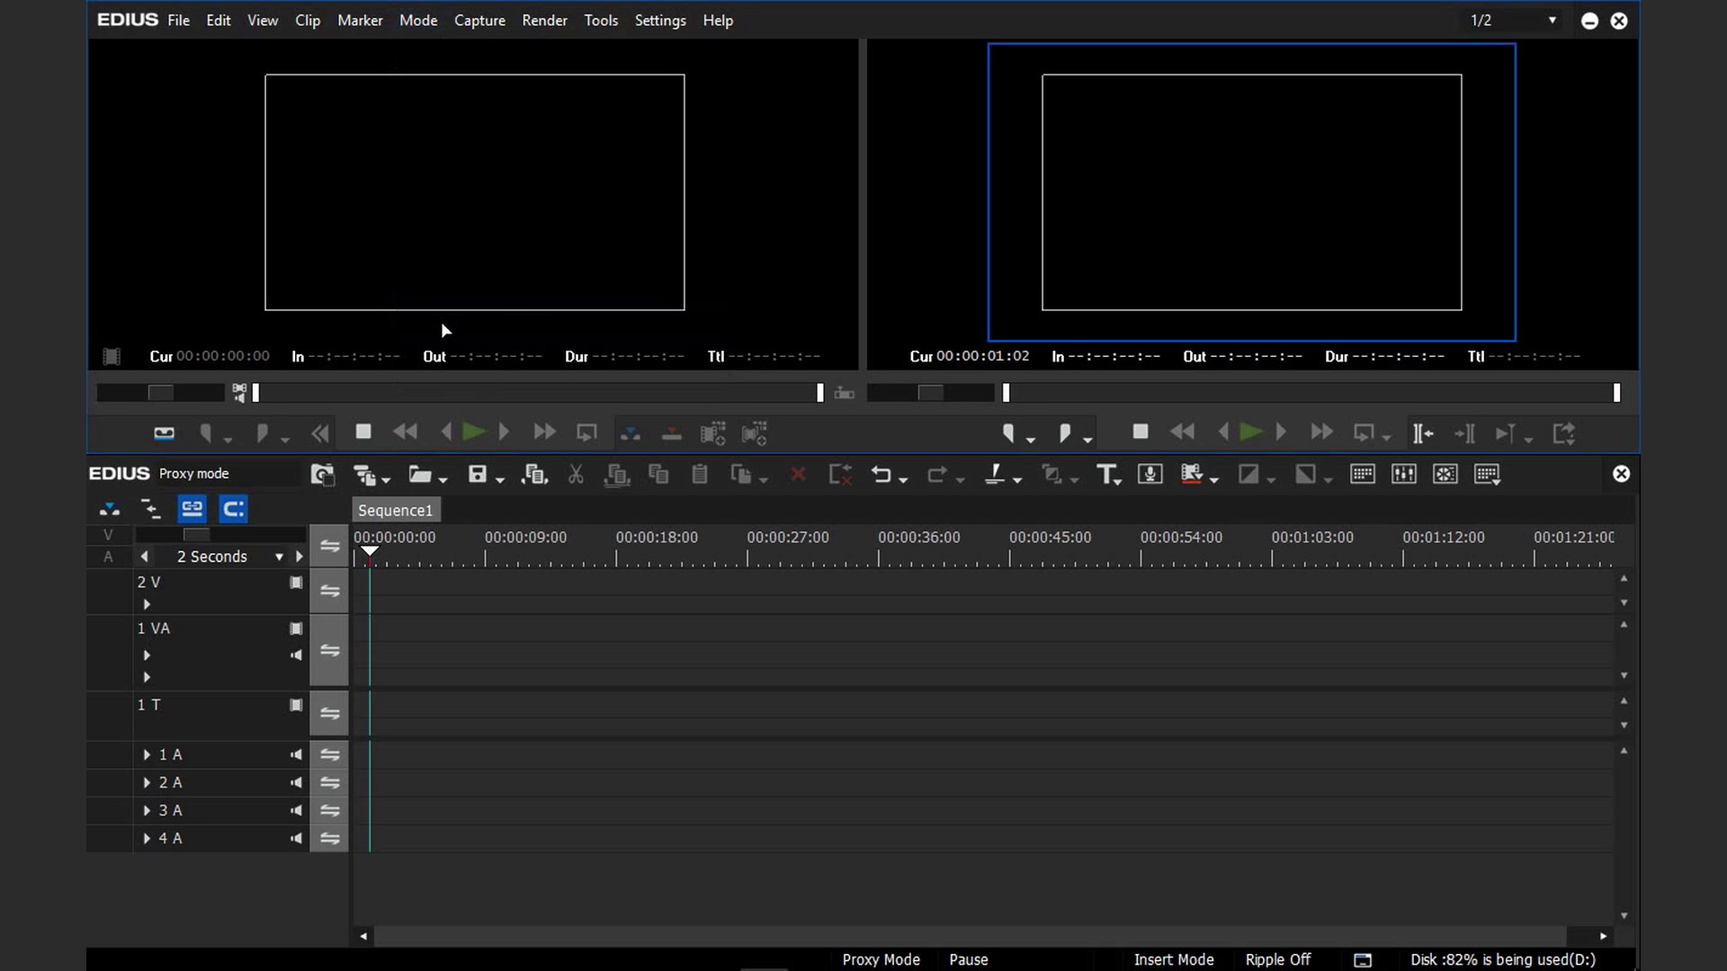
pyautogui.click(419, 21)
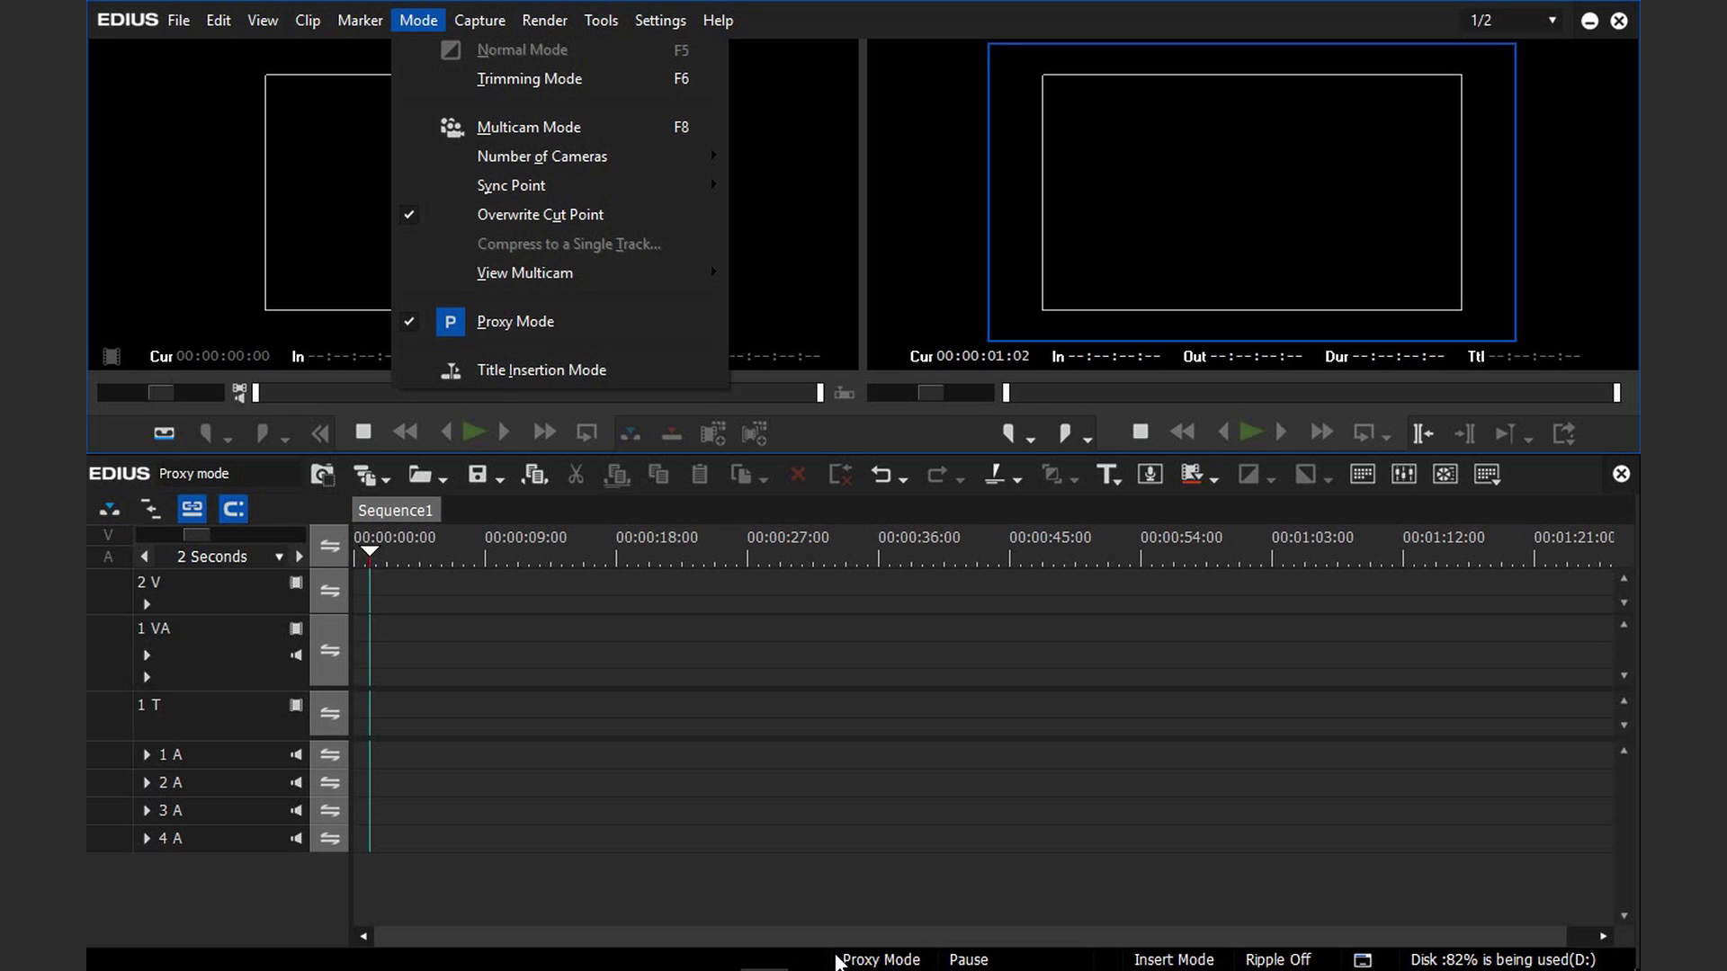
pyautogui.click(812, 837)
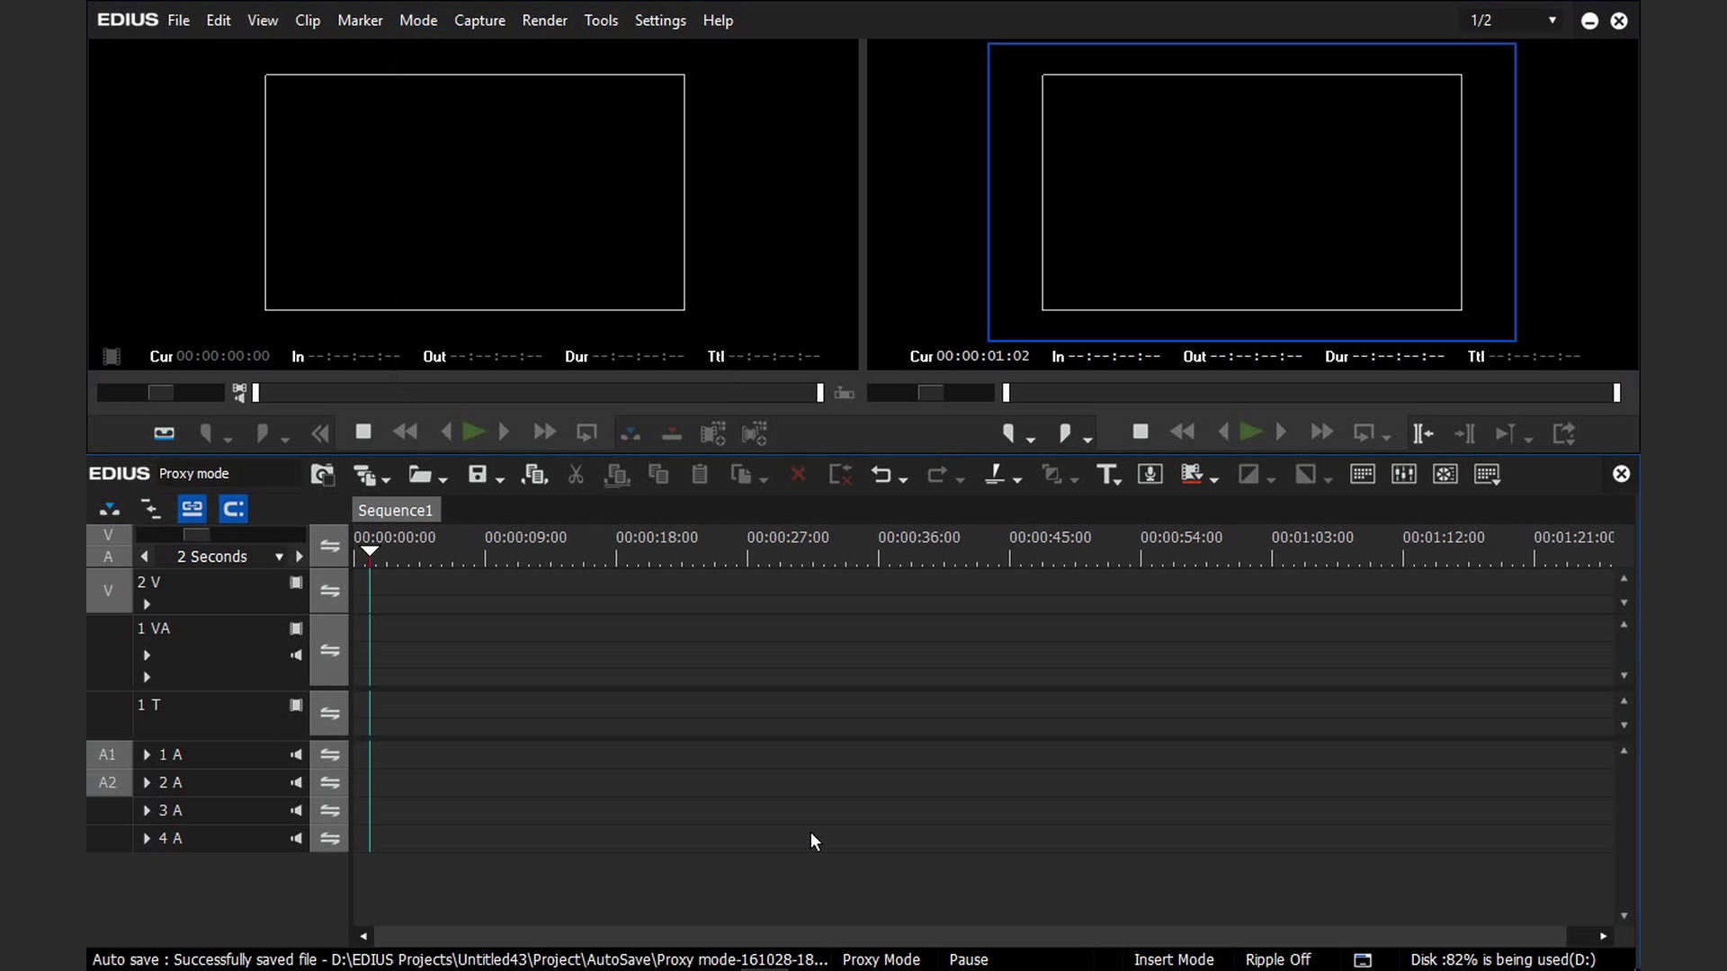
pyautogui.click(415, 20)
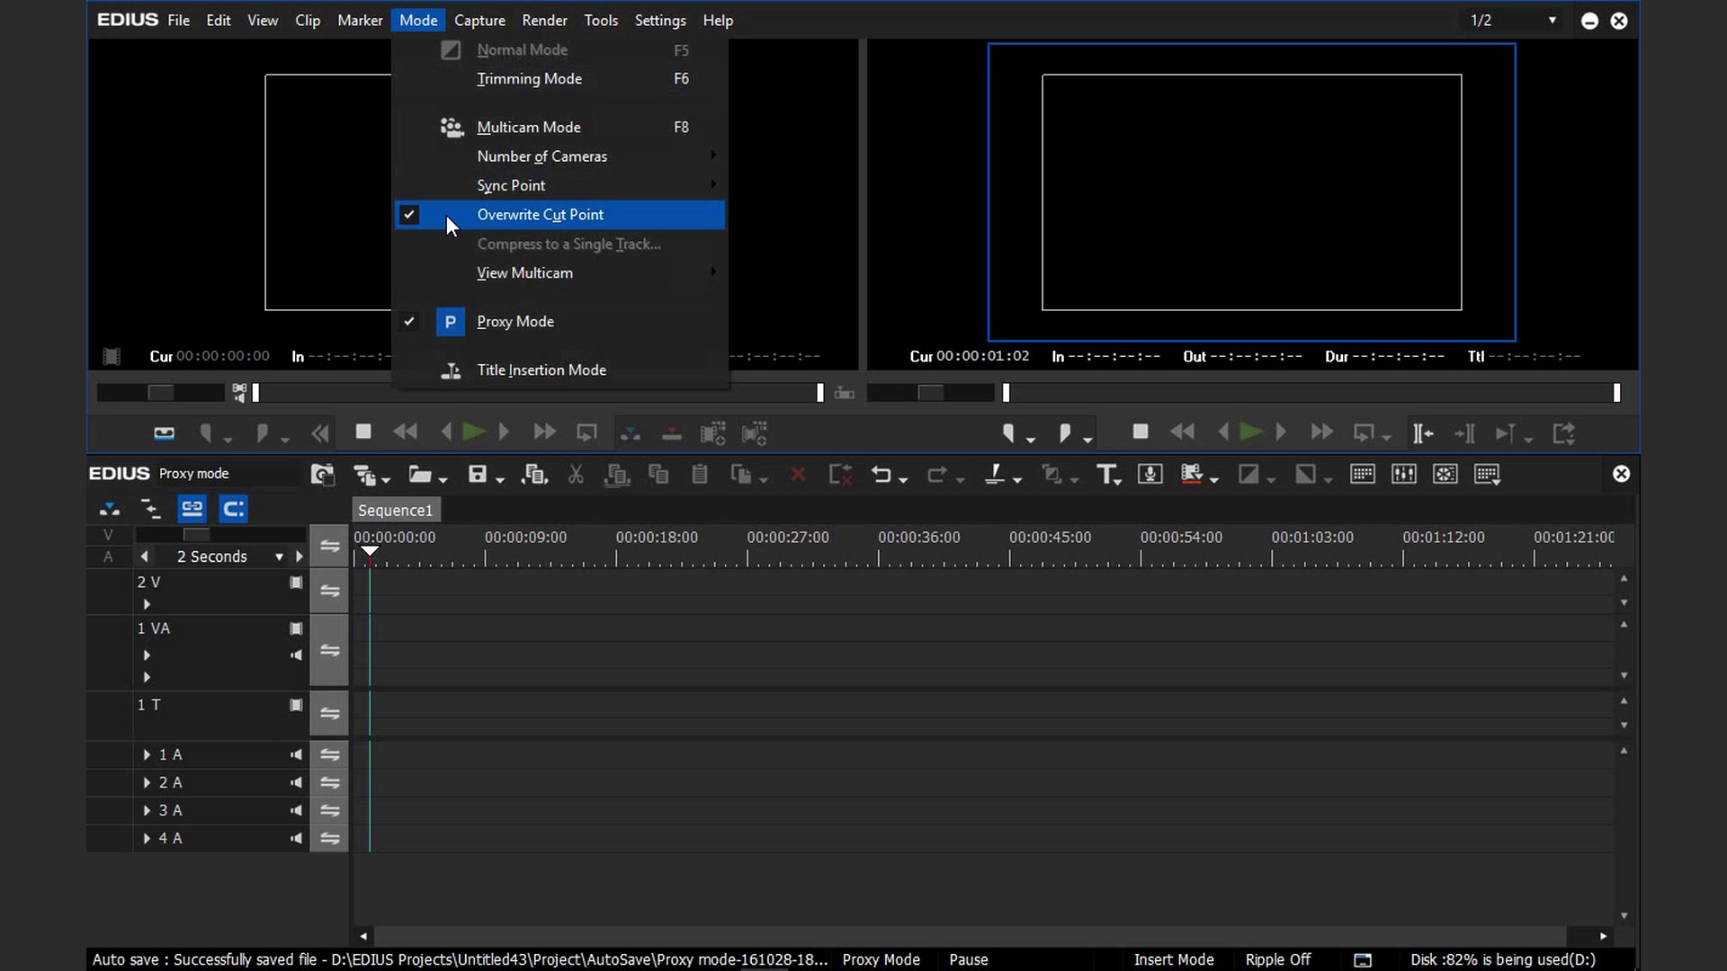
pyautogui.click(447, 322)
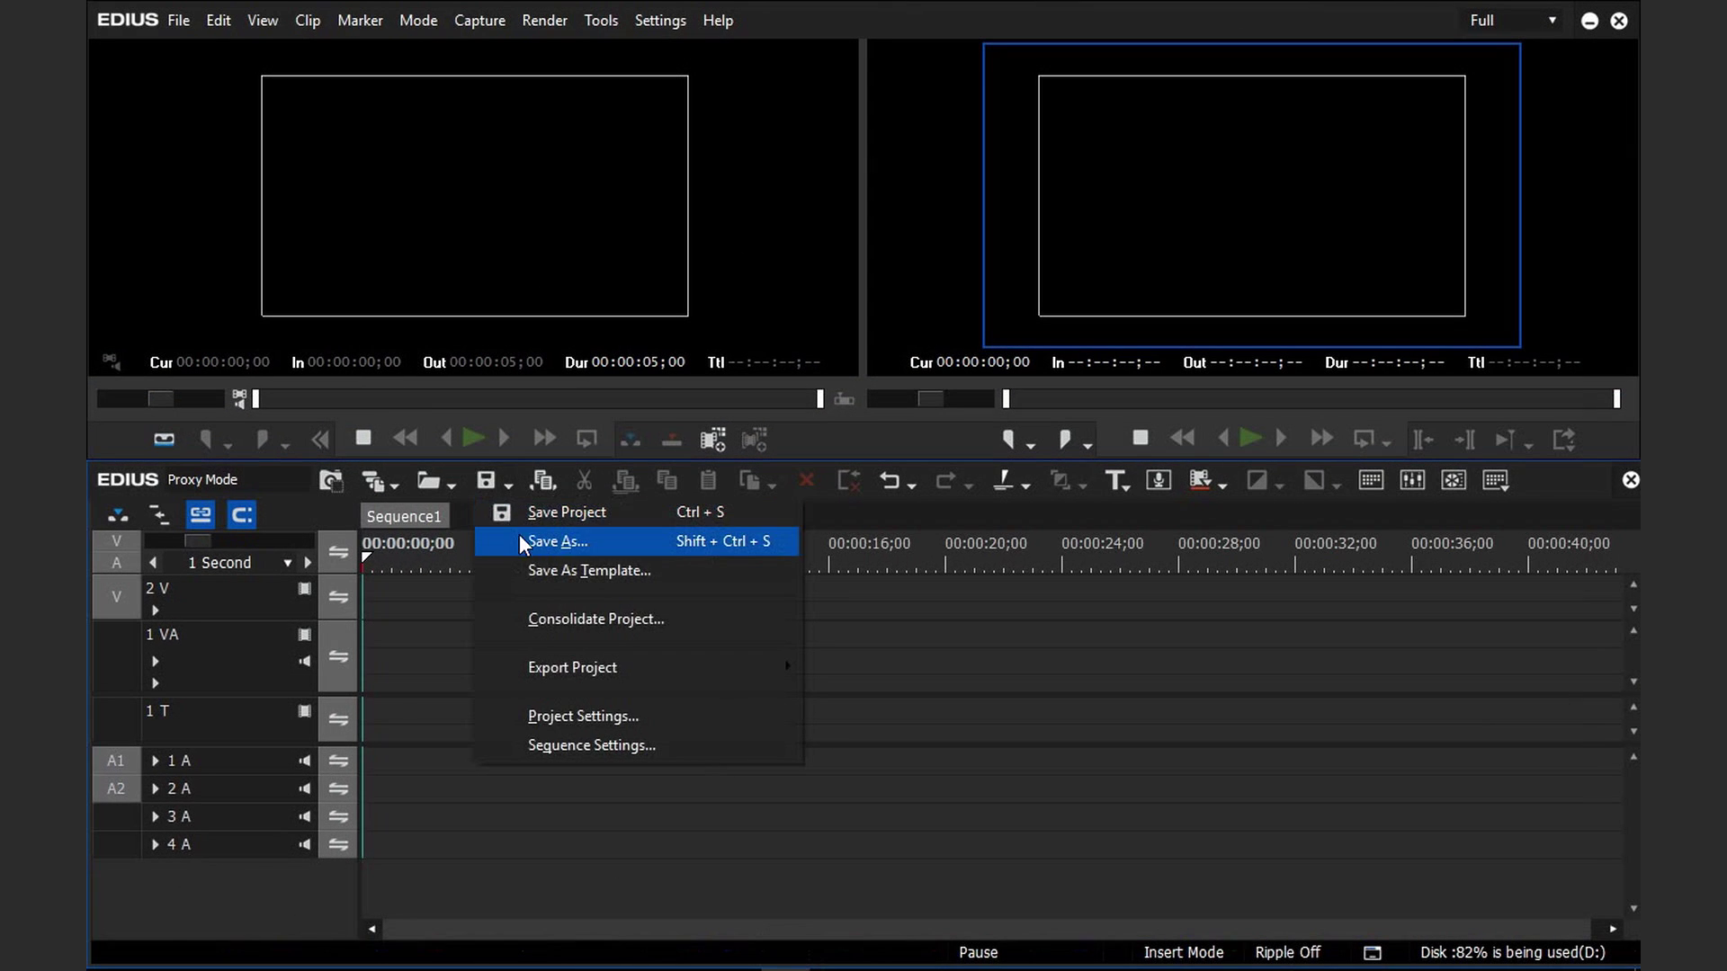
# - Review the project's current video and audio settings, keeping the current preset
pyautogui.click(581, 715)
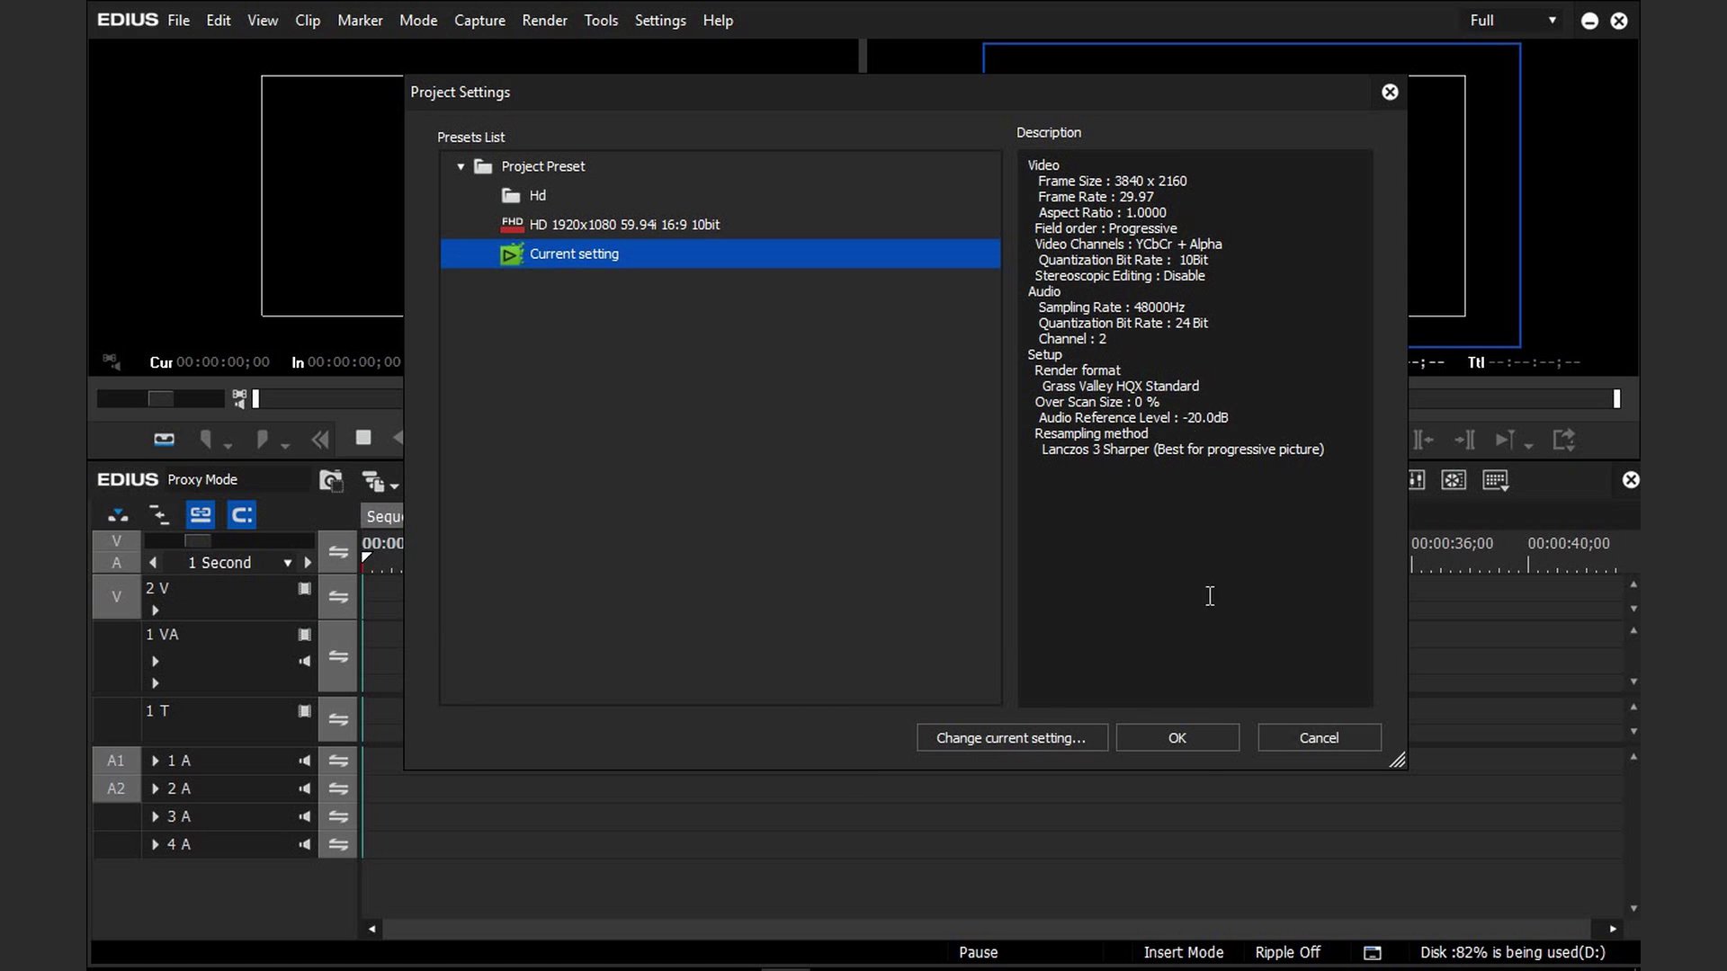
pyautogui.click(1191, 739)
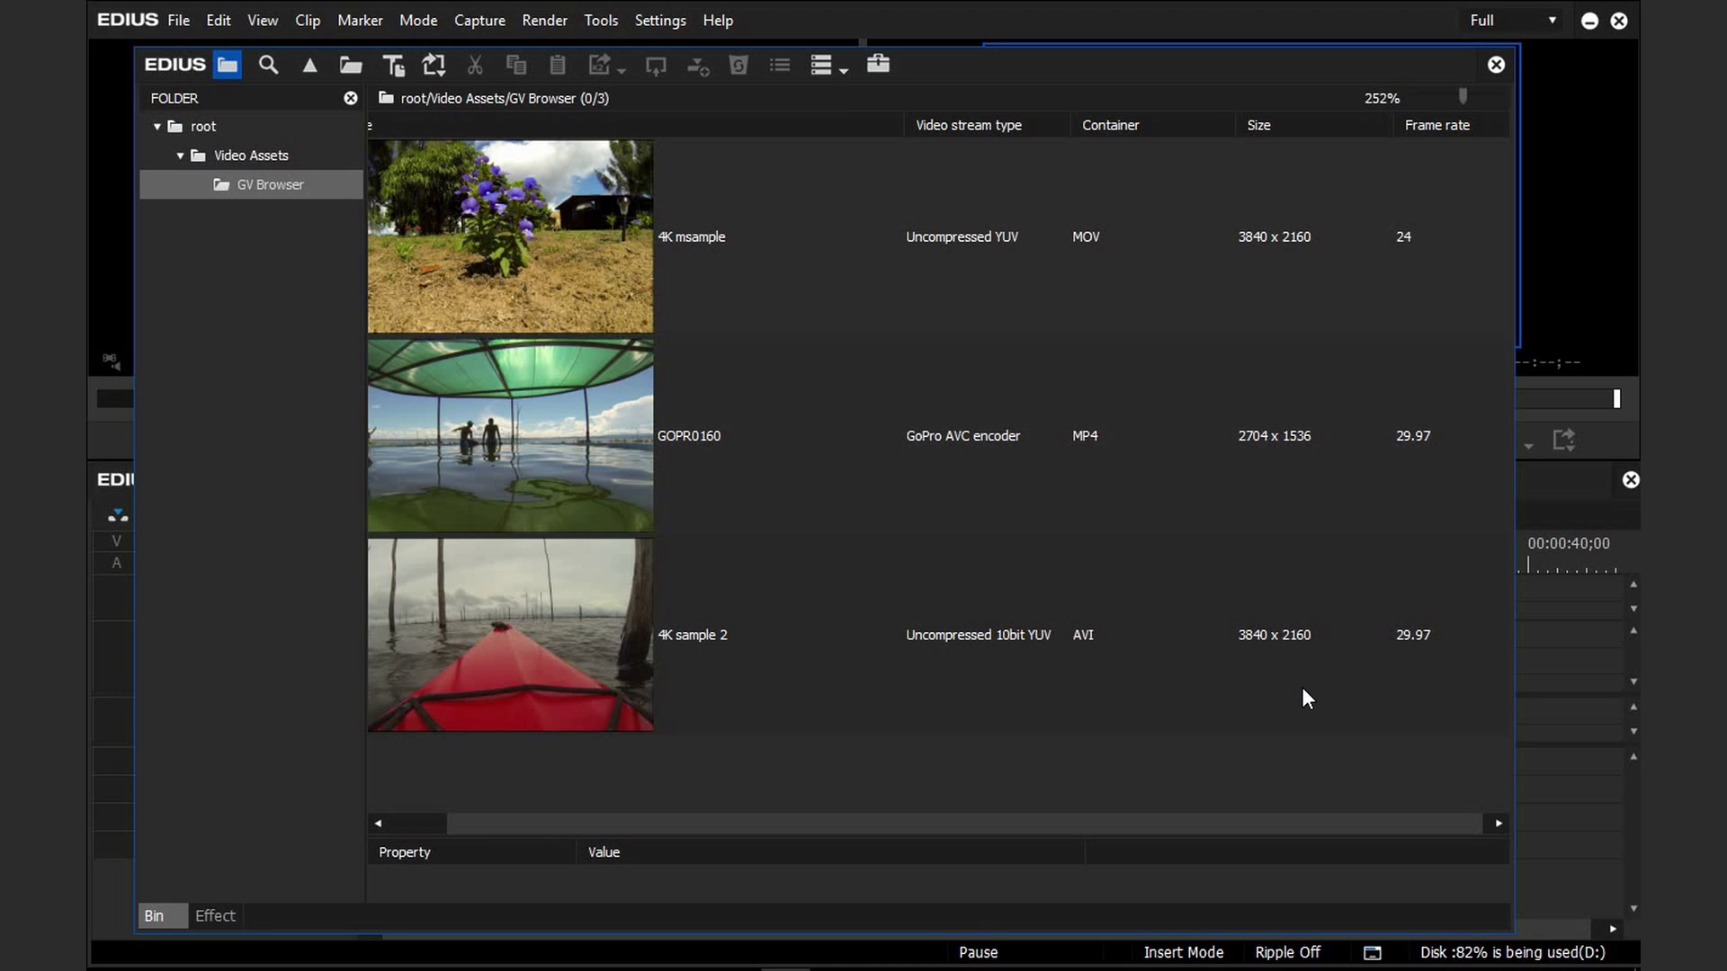
# - Place all three clips from the GV Browser bin on the timeline and play the sequence
pyautogui.click(536, 665)
pyautogui.keyDown('shift'); pyautogui.click(513, 234); pyautogui.keyUp('shift')
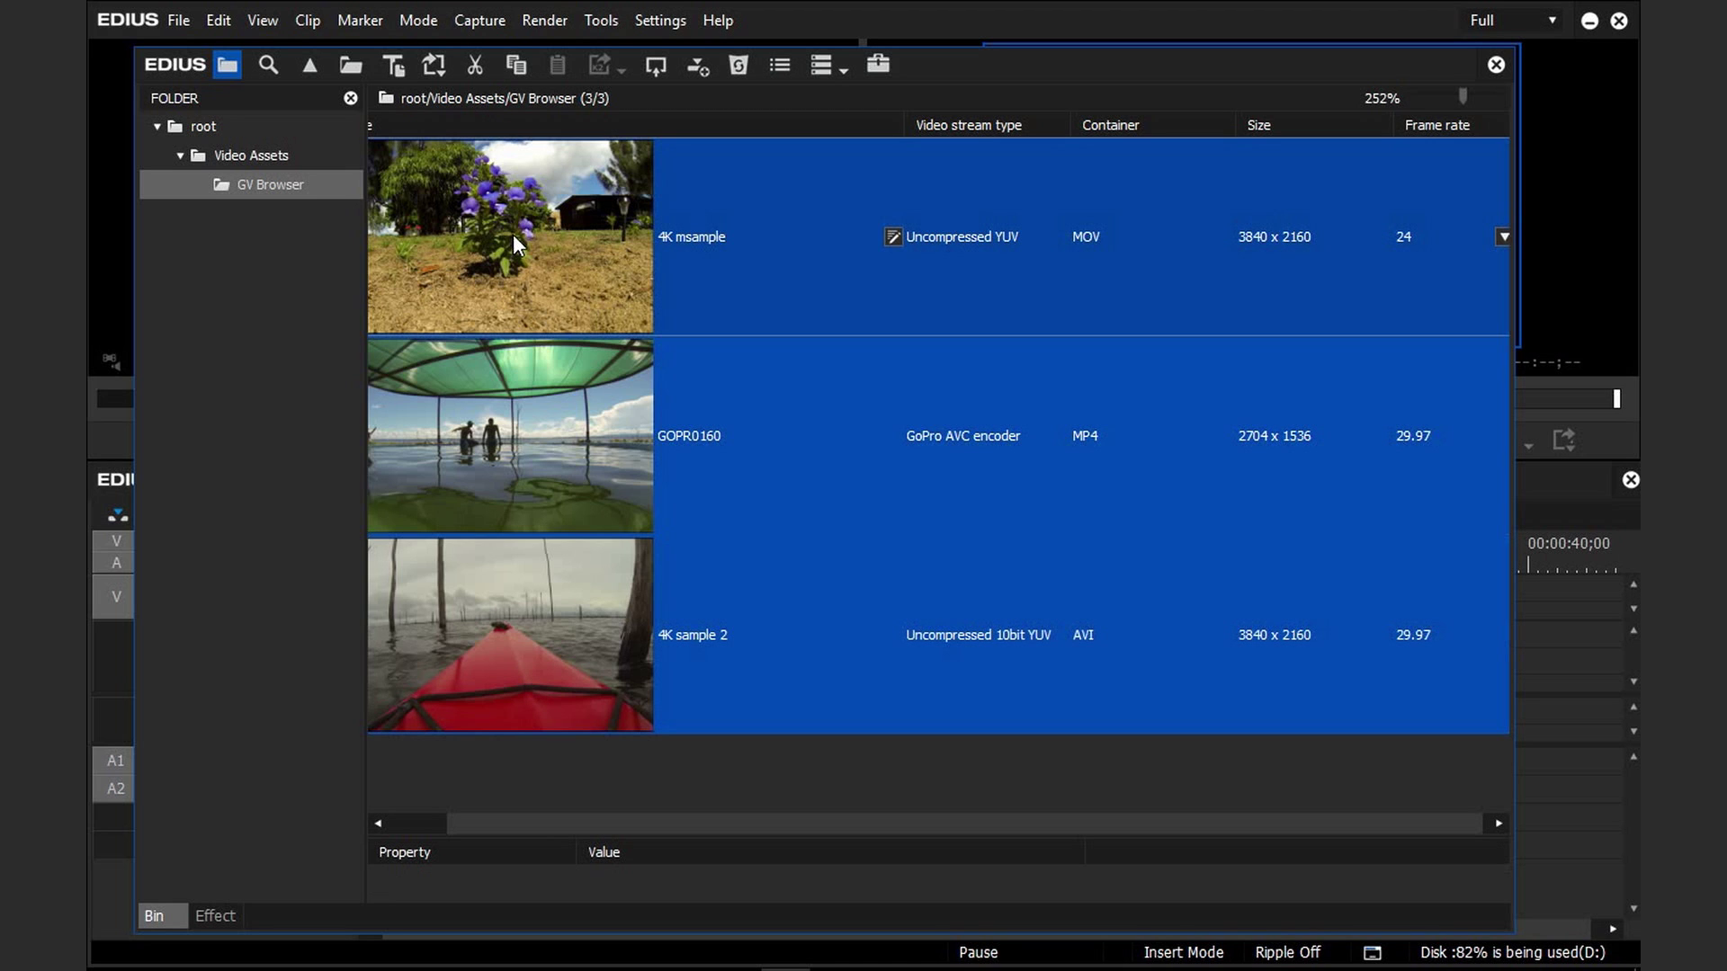
pyautogui.hotkey('shift', 'Return')
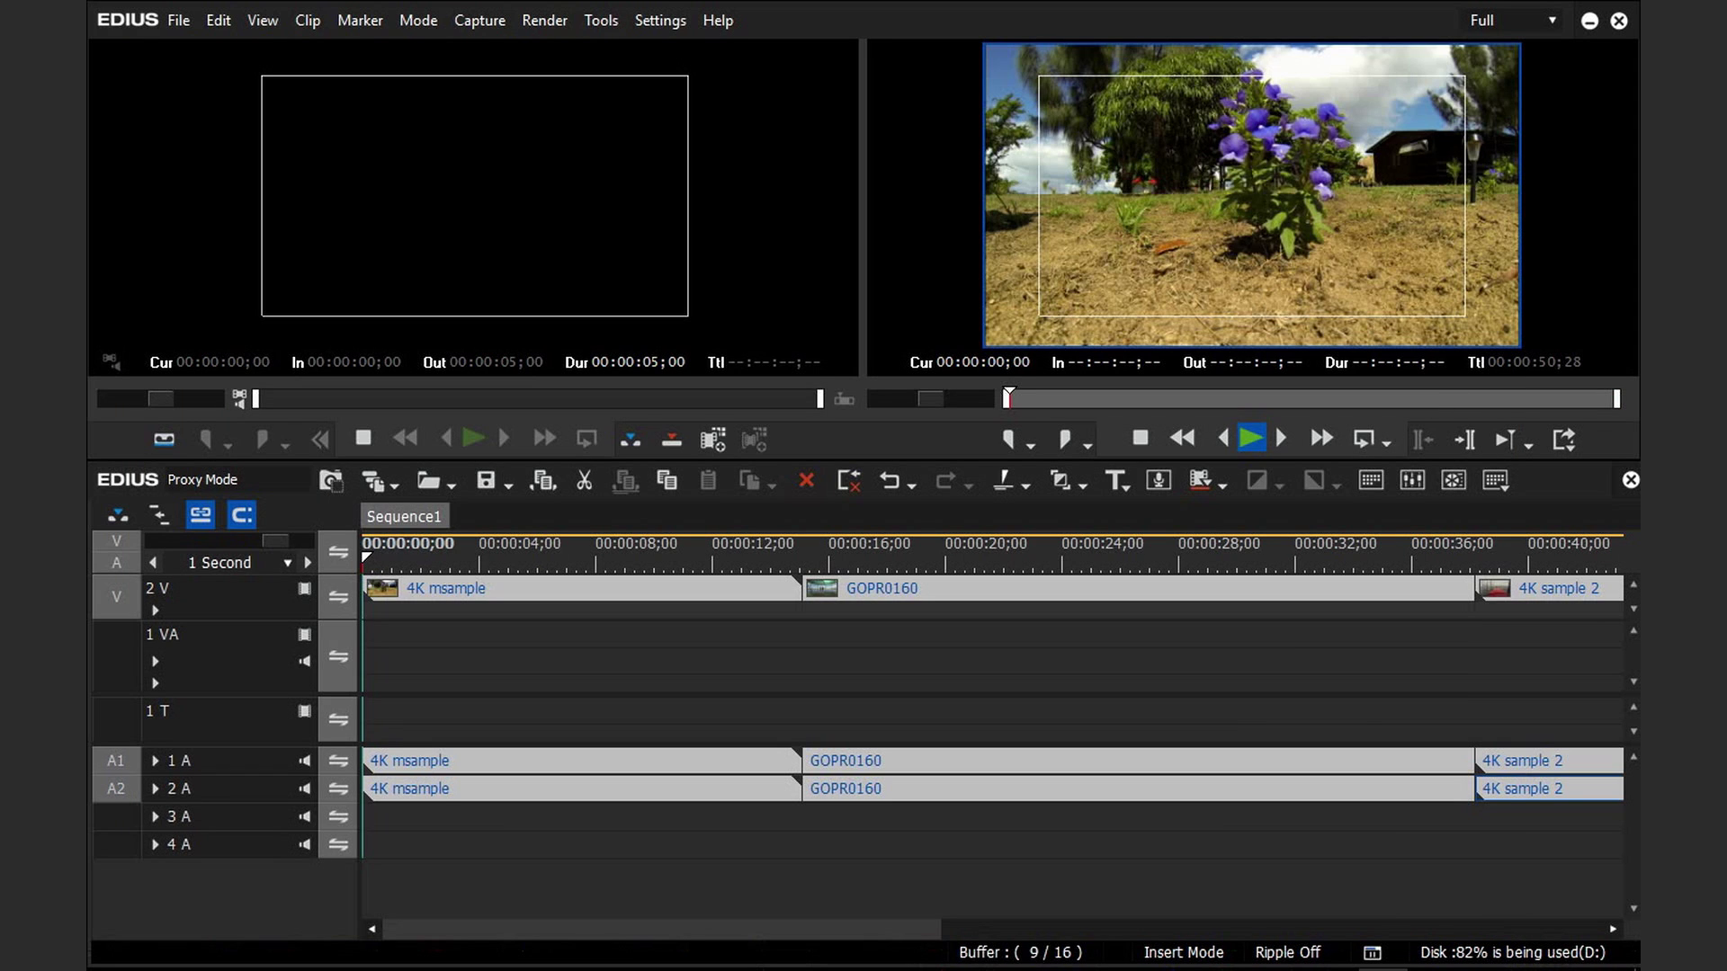
pyautogui.press('space')
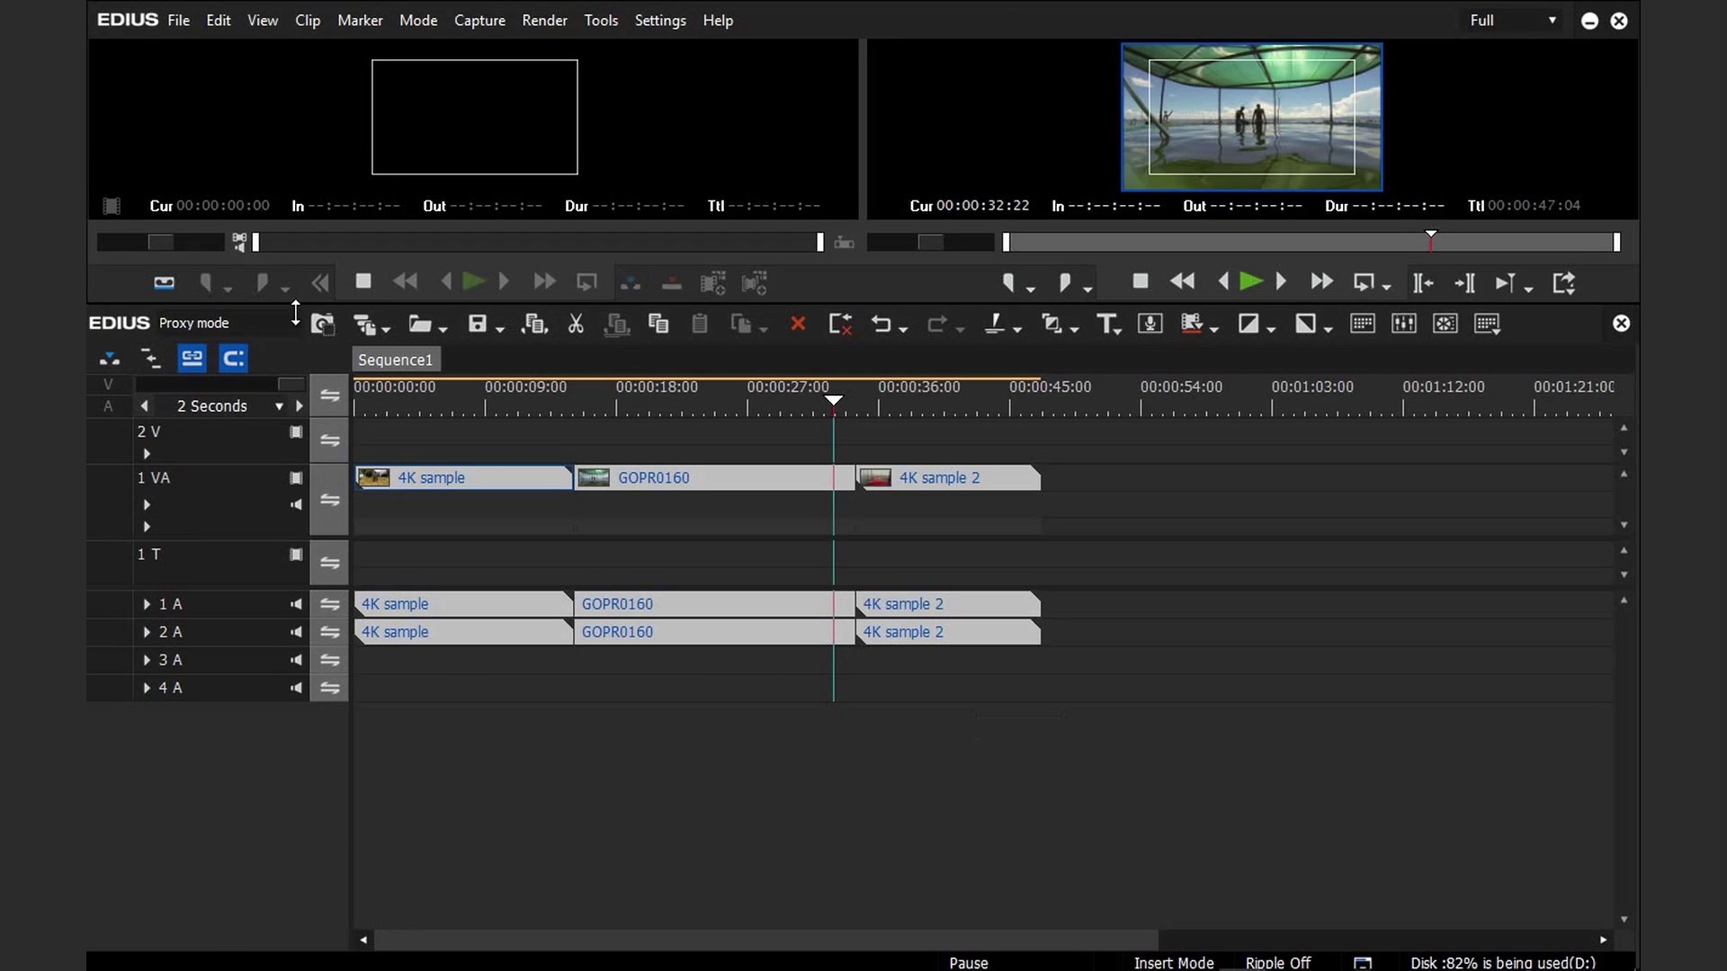
# - Turn on Proxy Mode for the sequence containing the 4K sample, GOPR0160 and 4K sample 2 clips
pyautogui.click(421, 20)
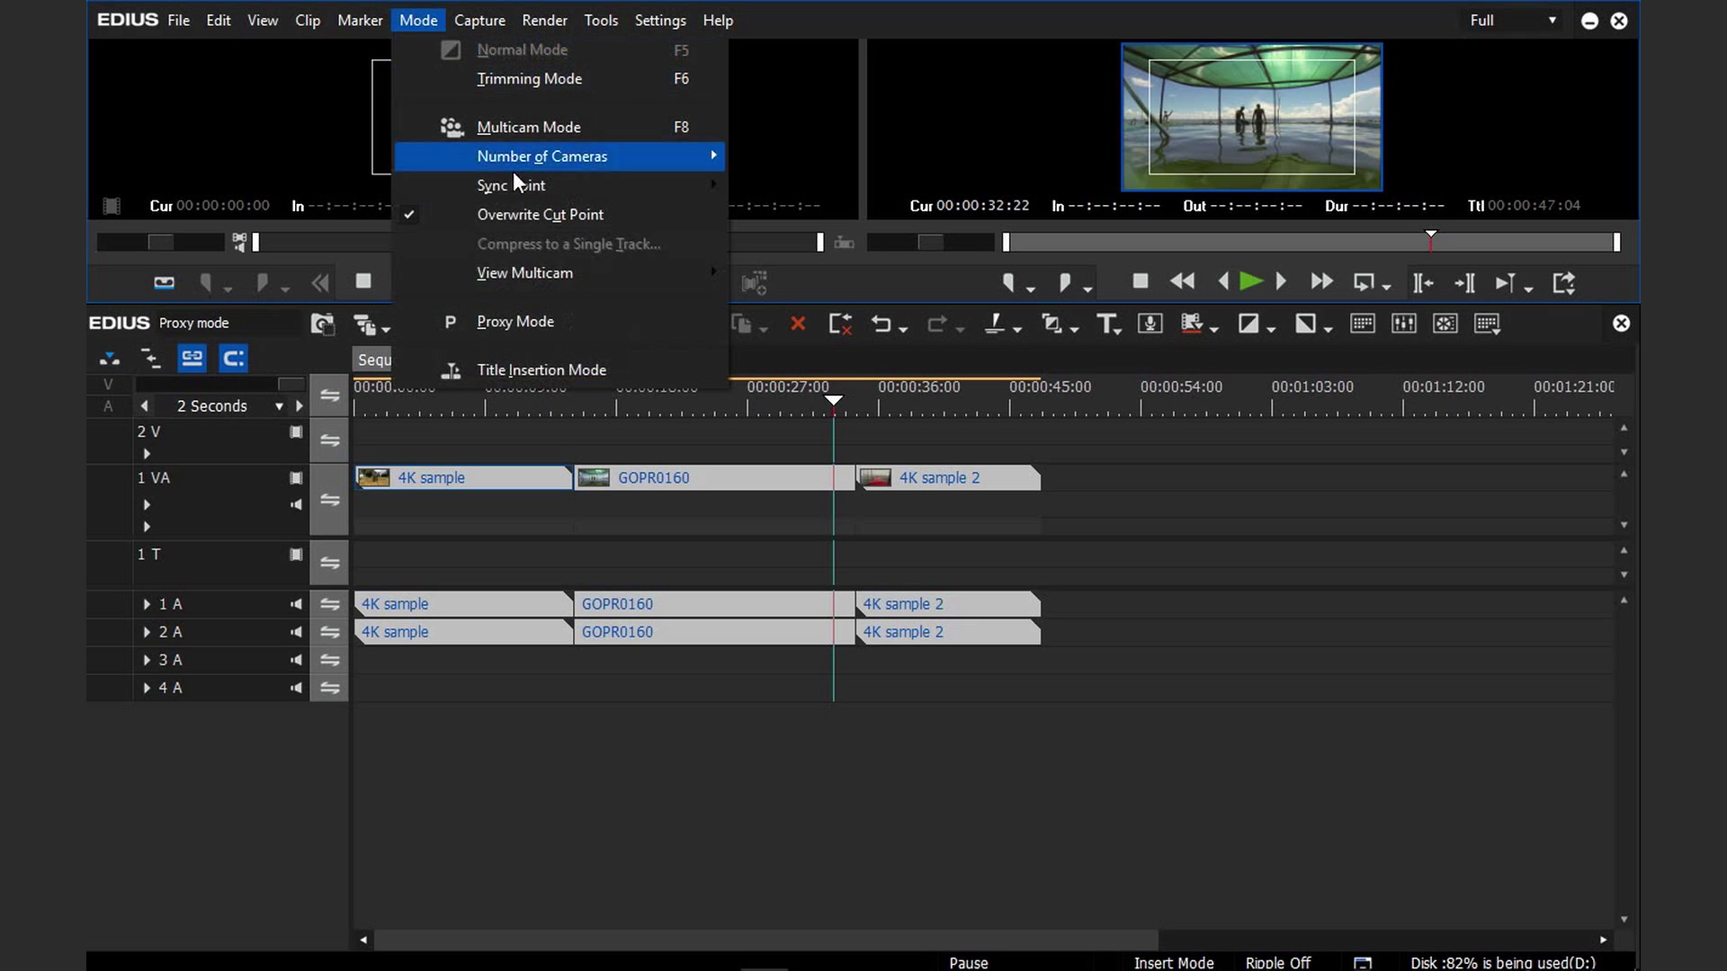
pyautogui.click(500, 316)
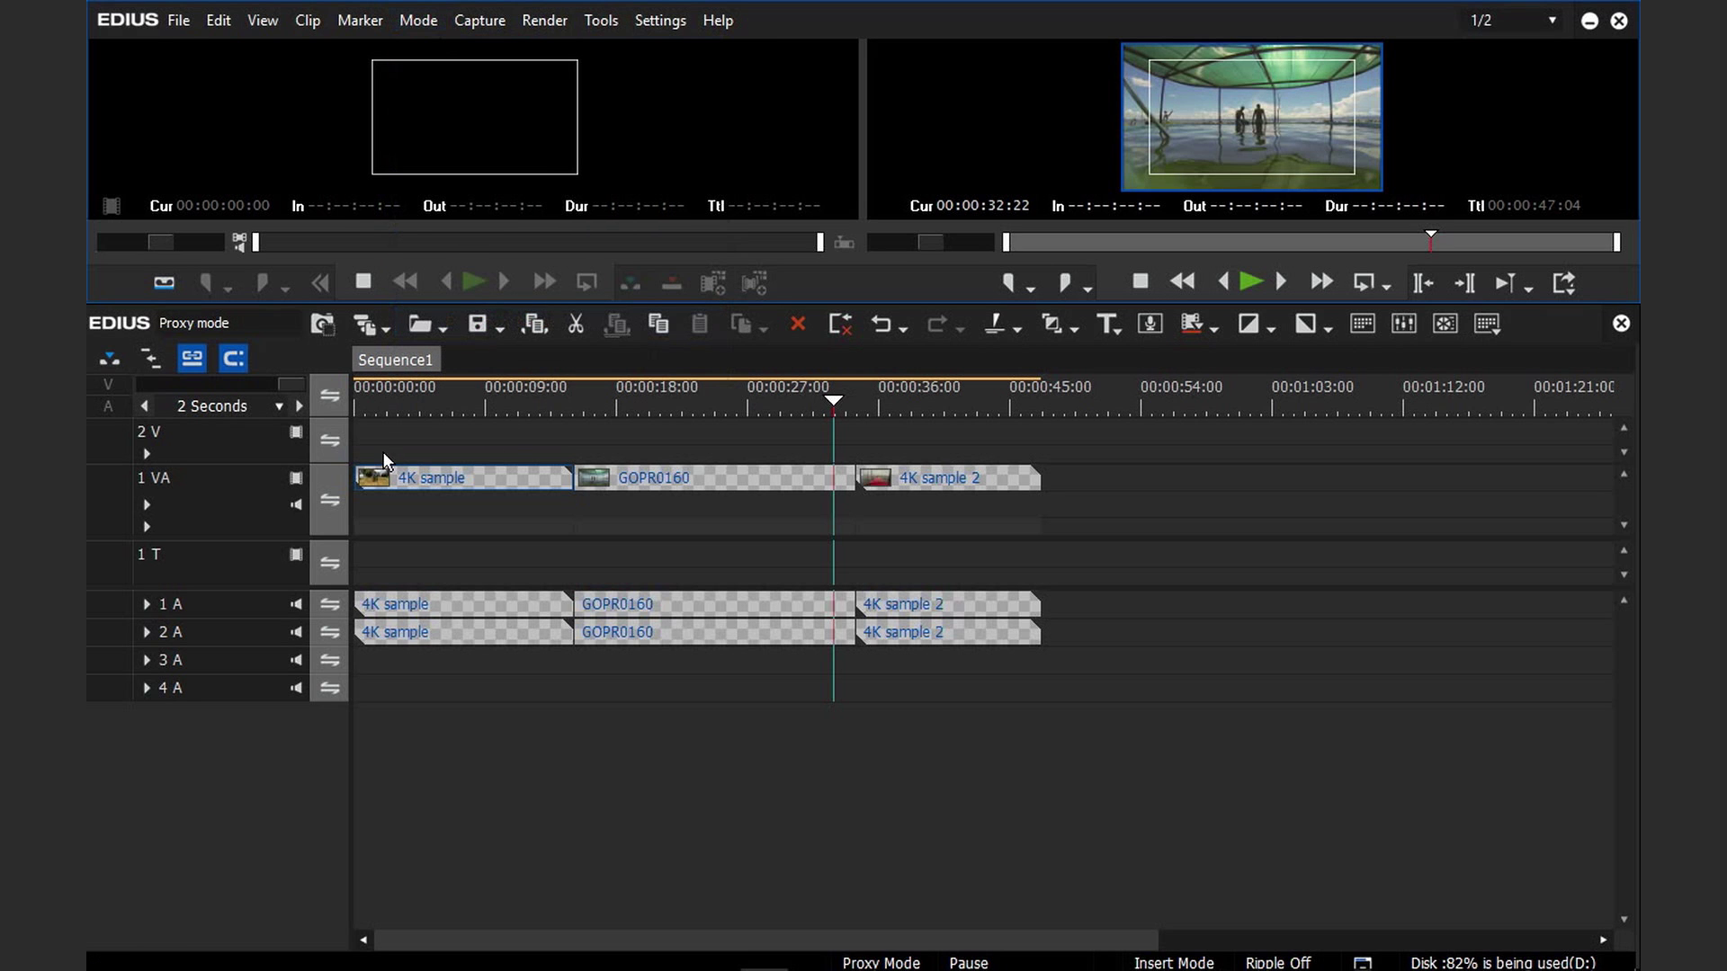
# - Review the Proxy Mode options in the user settings, keeping HiRes fallback and automatic proxy generation enabled
pyautogui.click(661, 17)
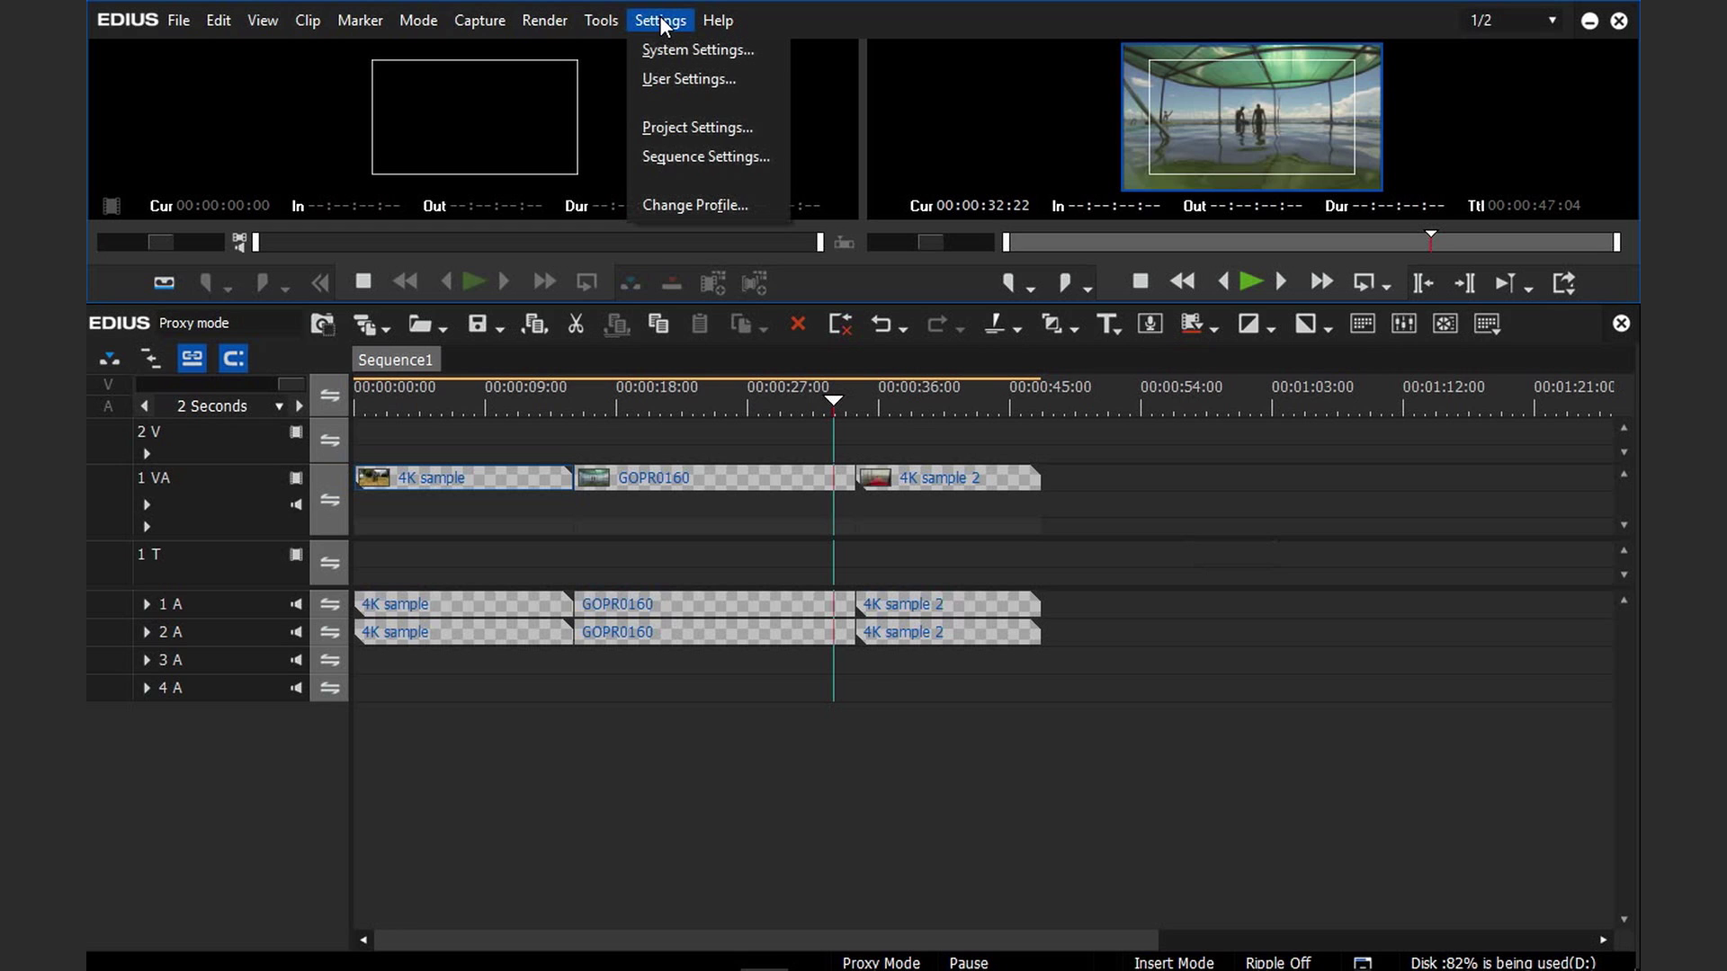
pyautogui.click(688, 81)
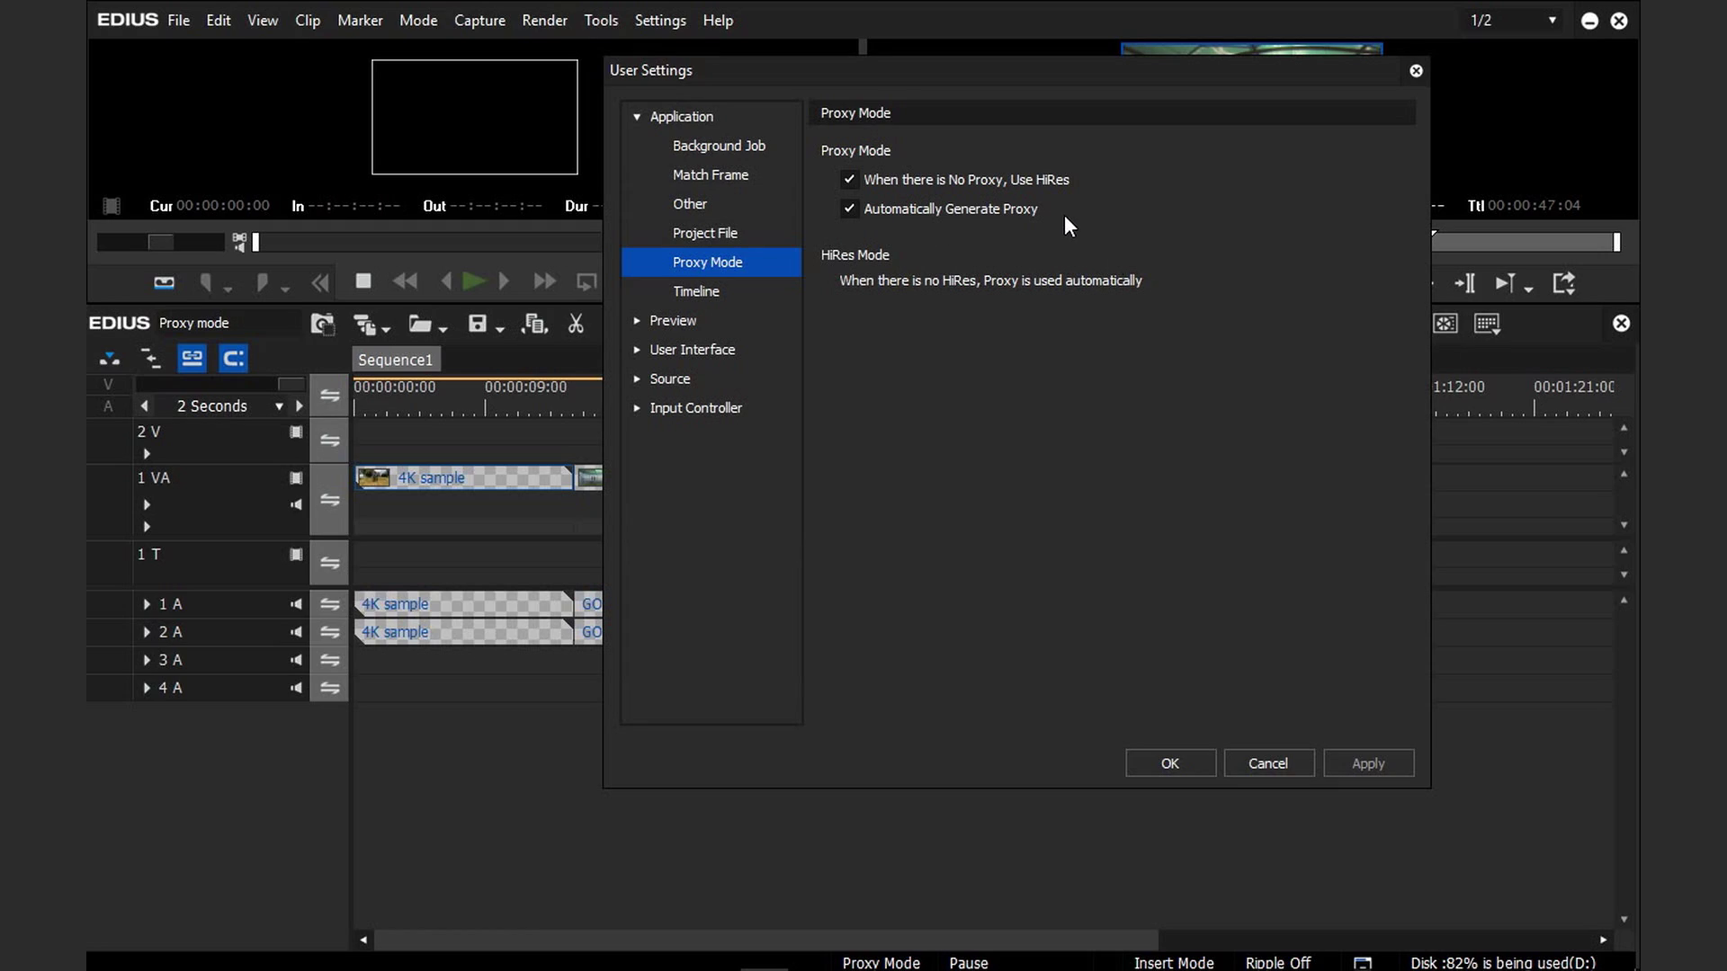
pyautogui.click(1169, 764)
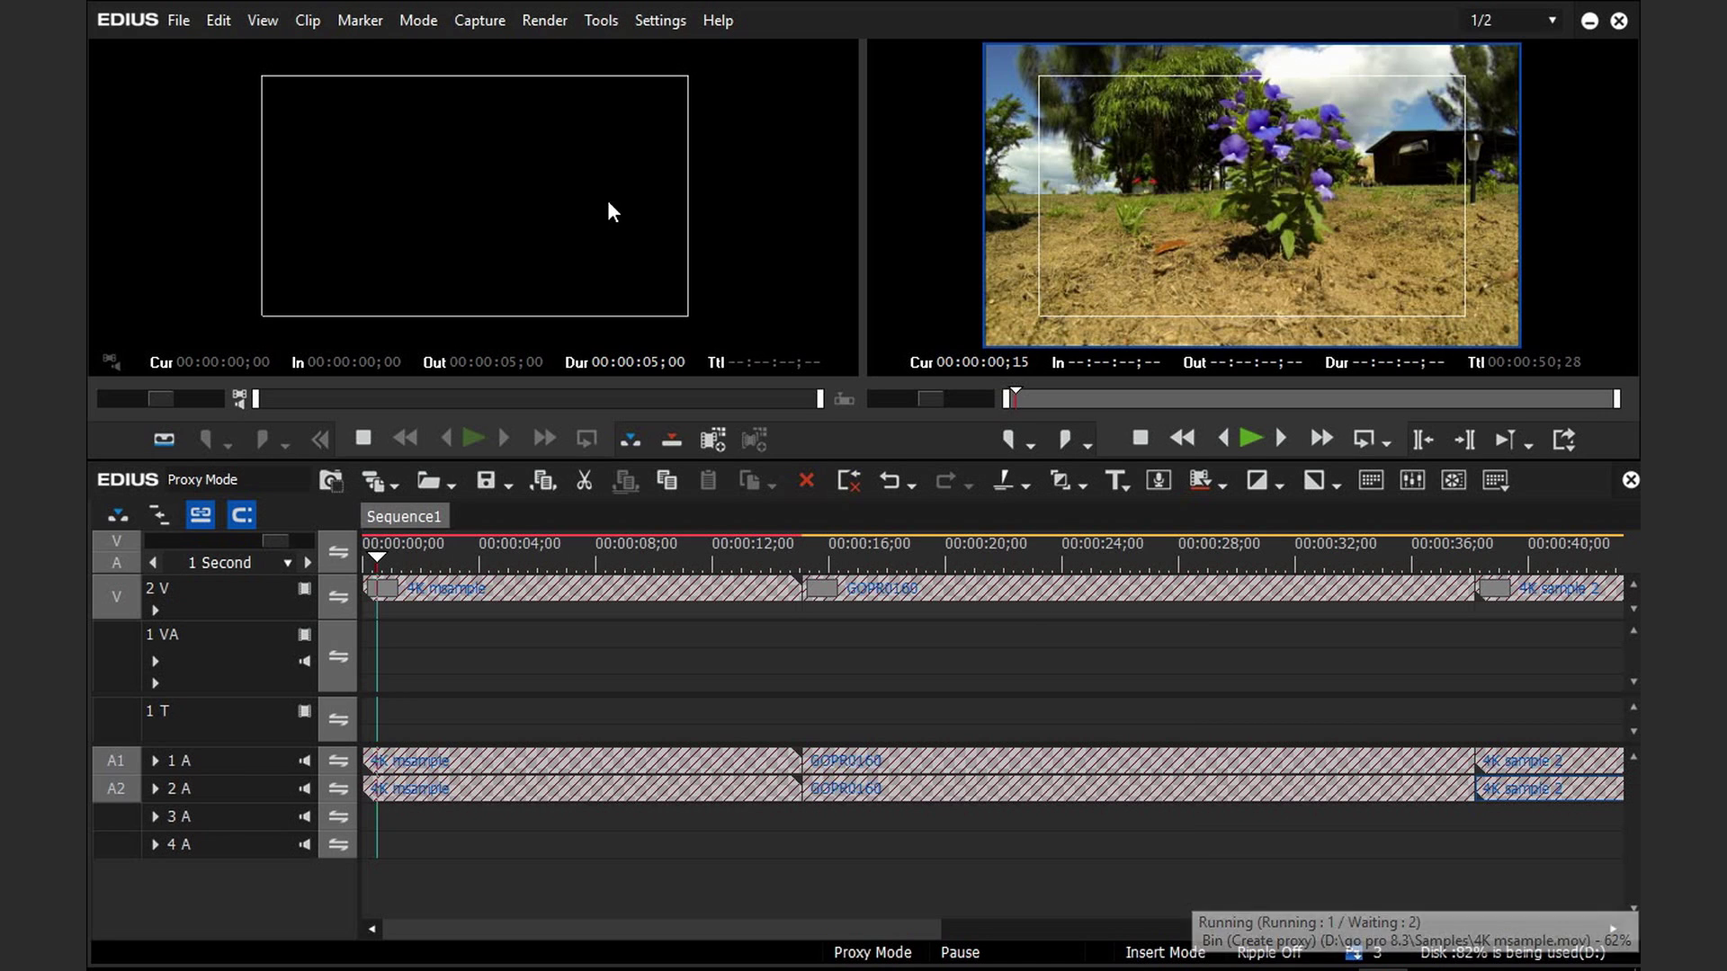
# - Check the progress of the proxy creation jobs in the Background Job list and close it
pyautogui.click(265, 29)
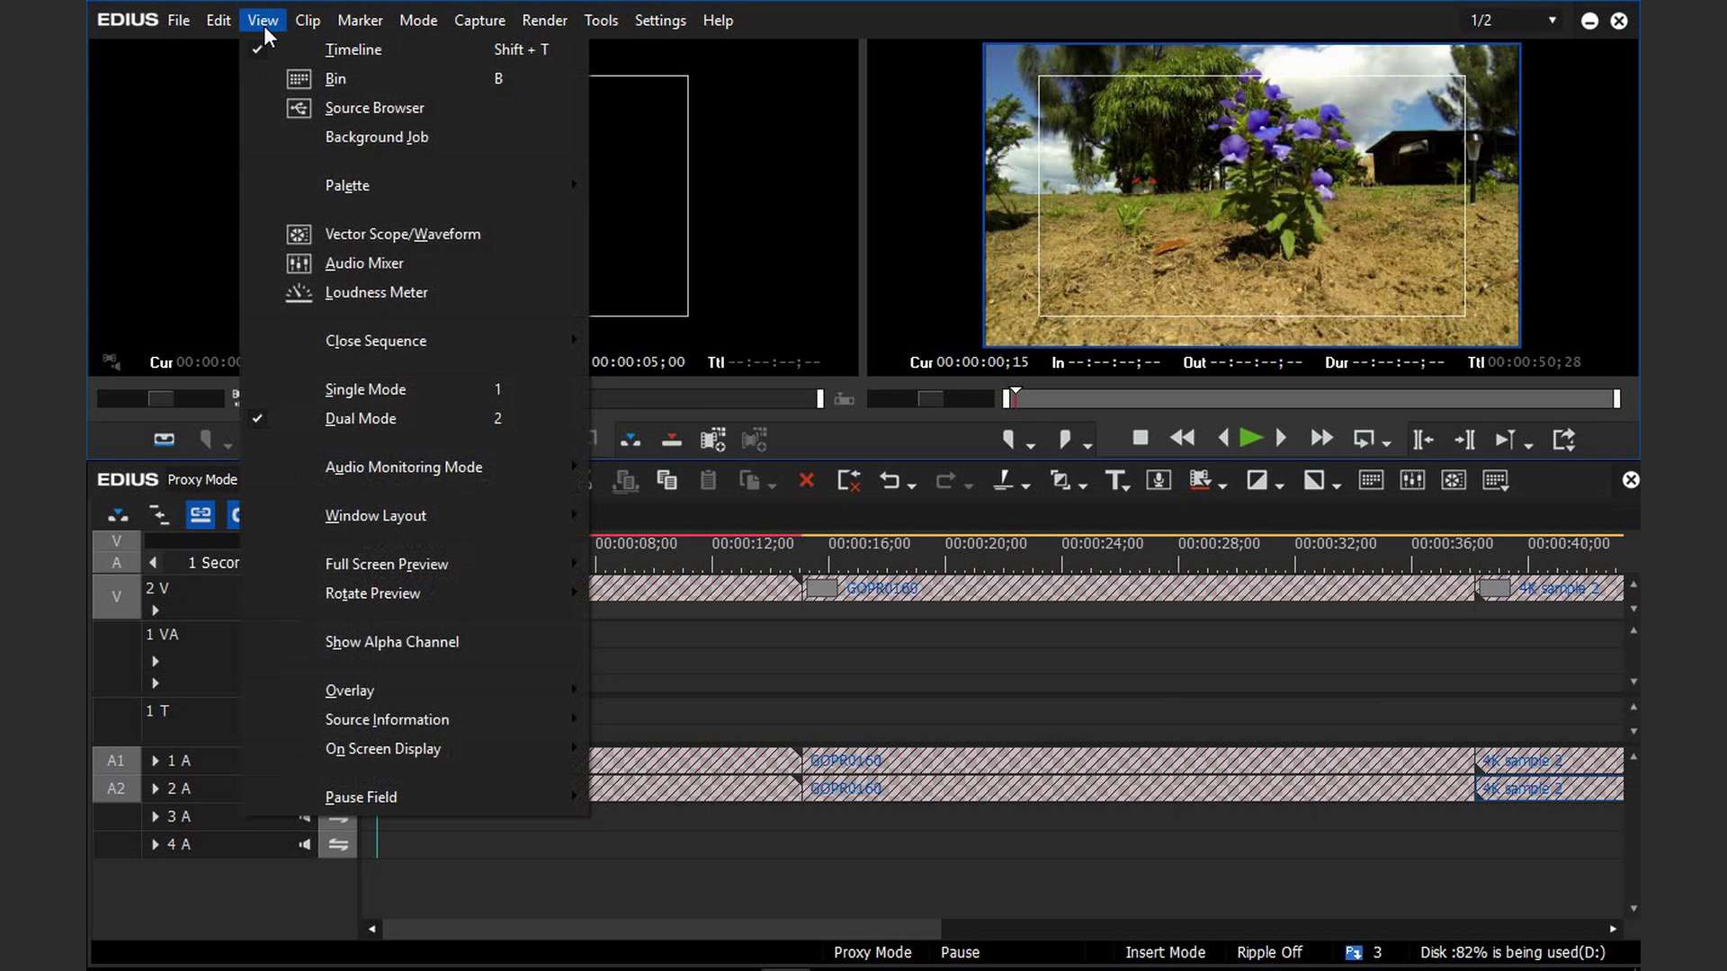
pyautogui.click(363, 136)
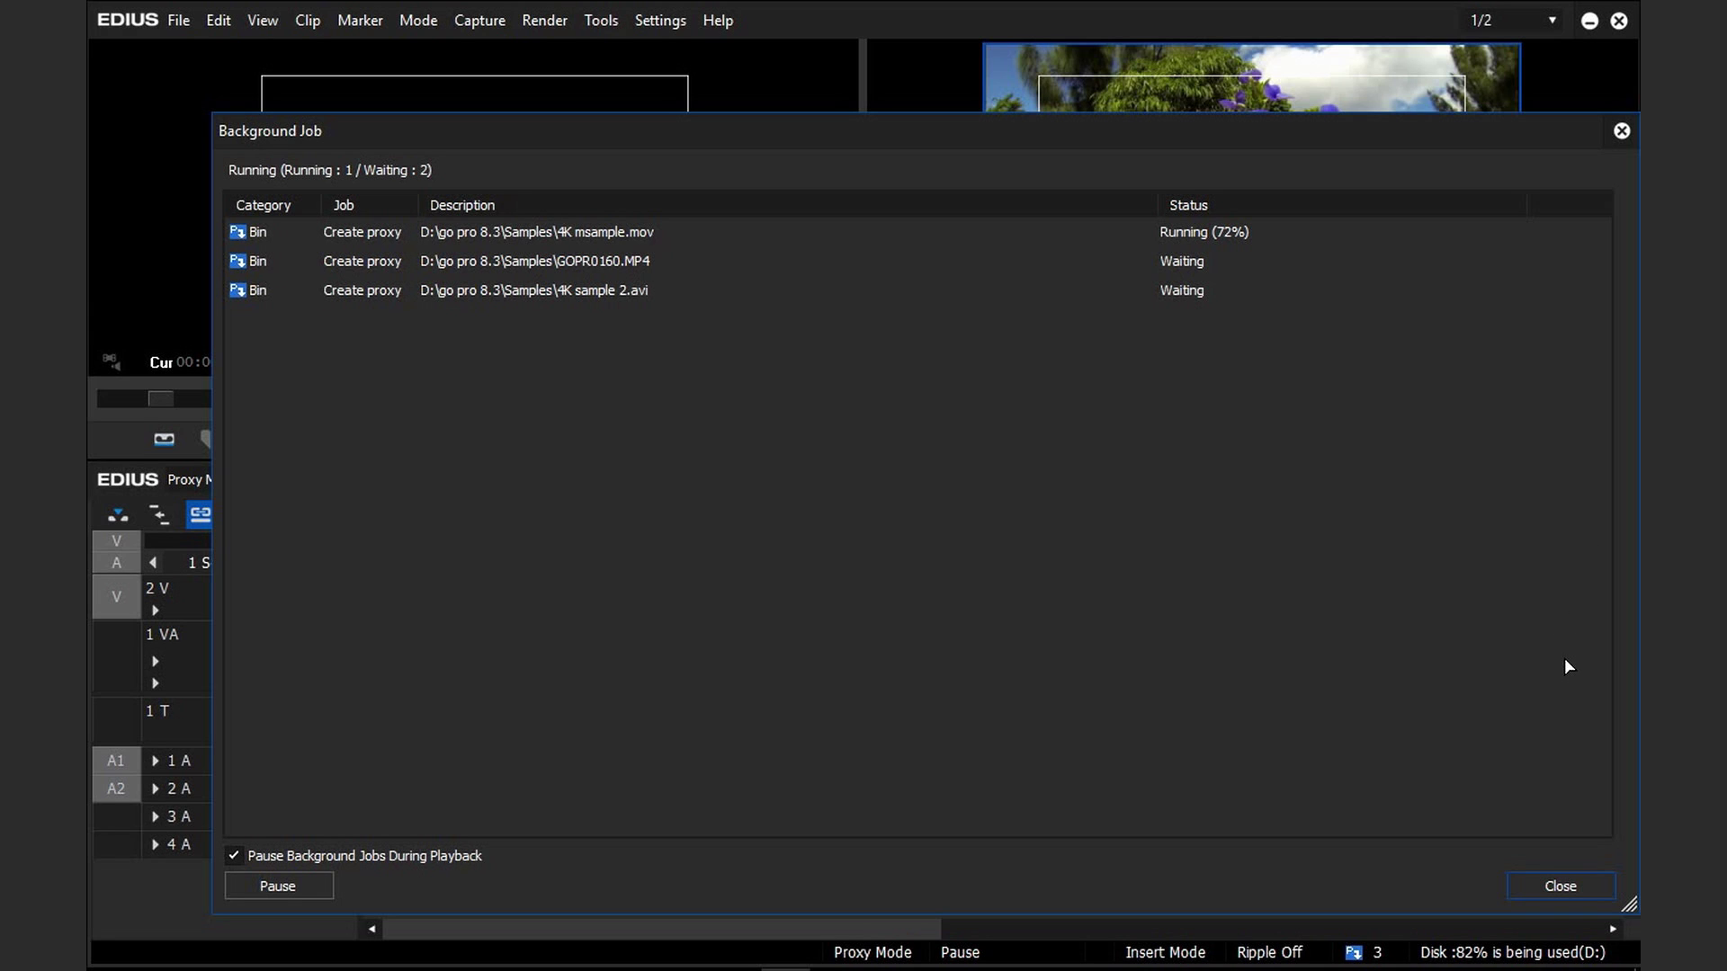
pyautogui.click(1559, 887)
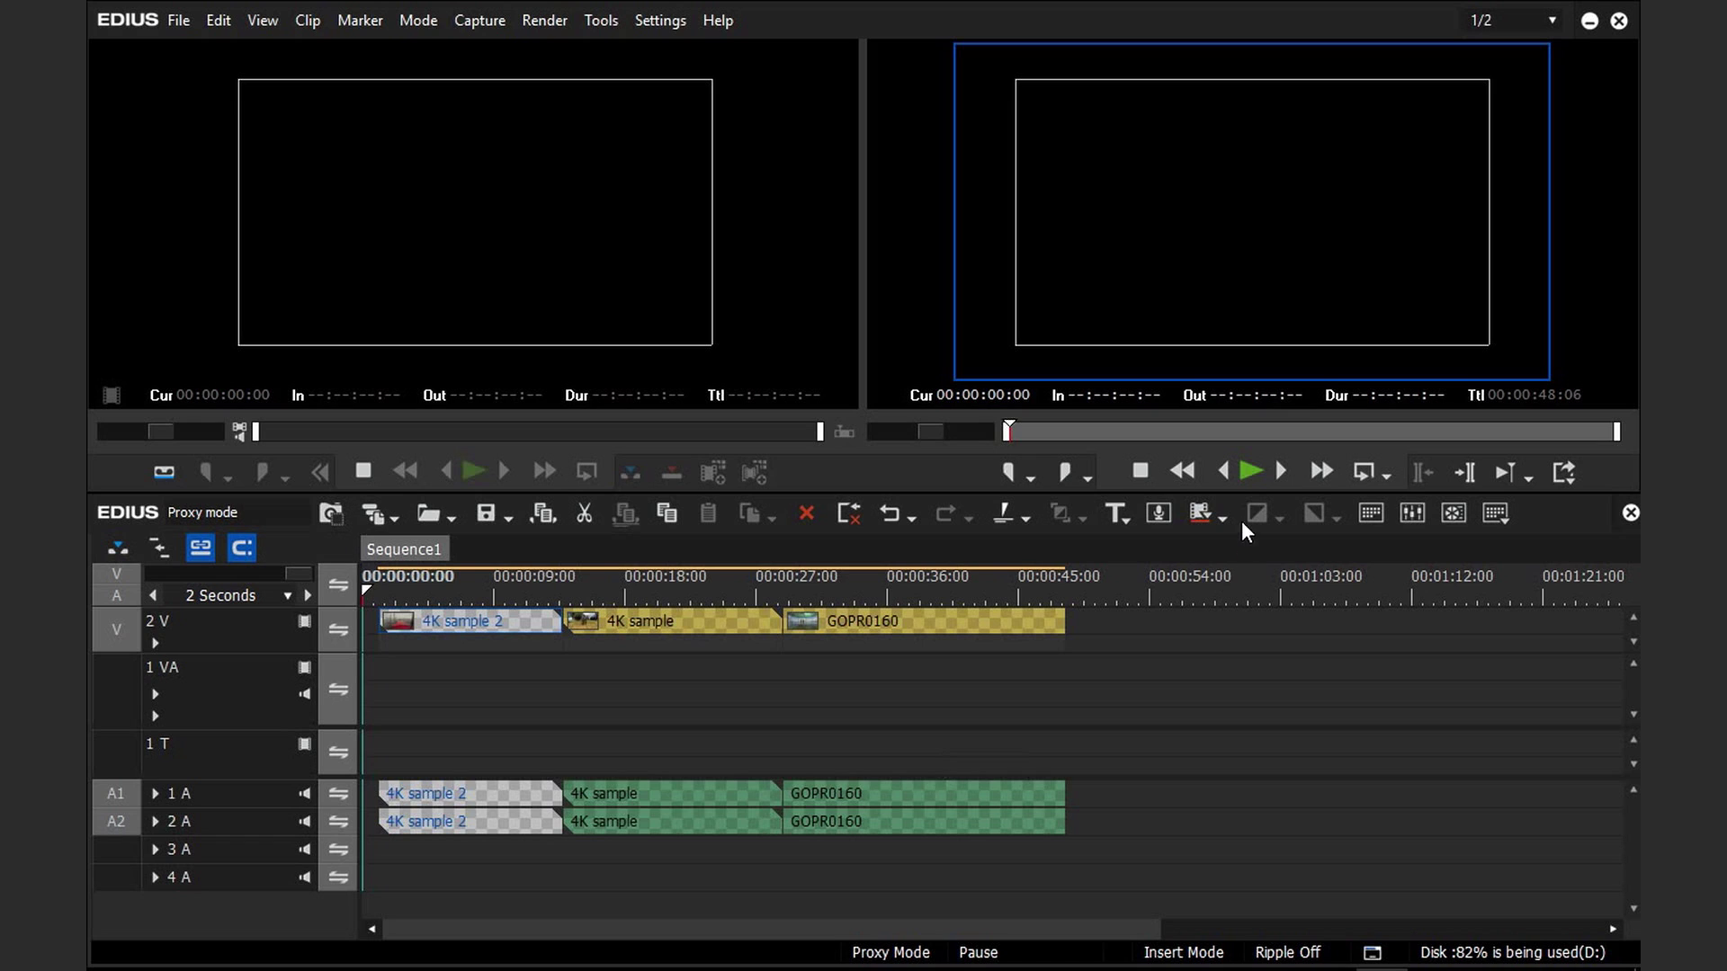
# - Play the sequence in Proxy Mode and turn Proxy Mode off during playback, dismissing the resulting message
pyautogui.click(1251, 472)
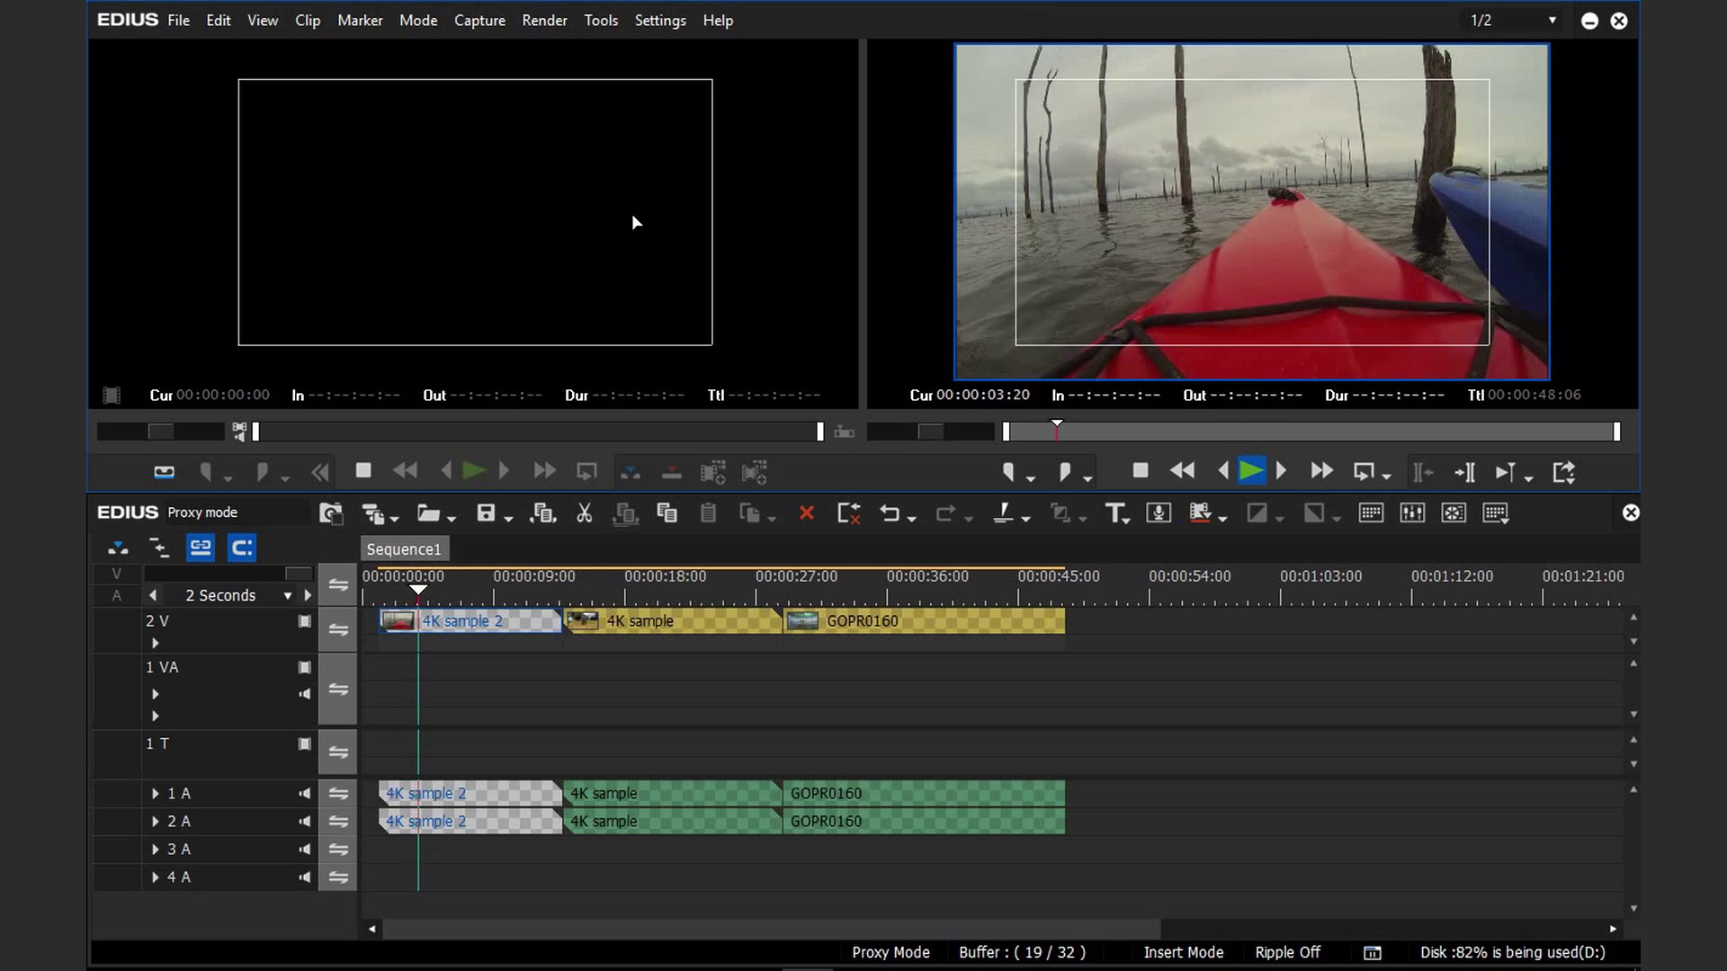
pyautogui.click(418, 20)
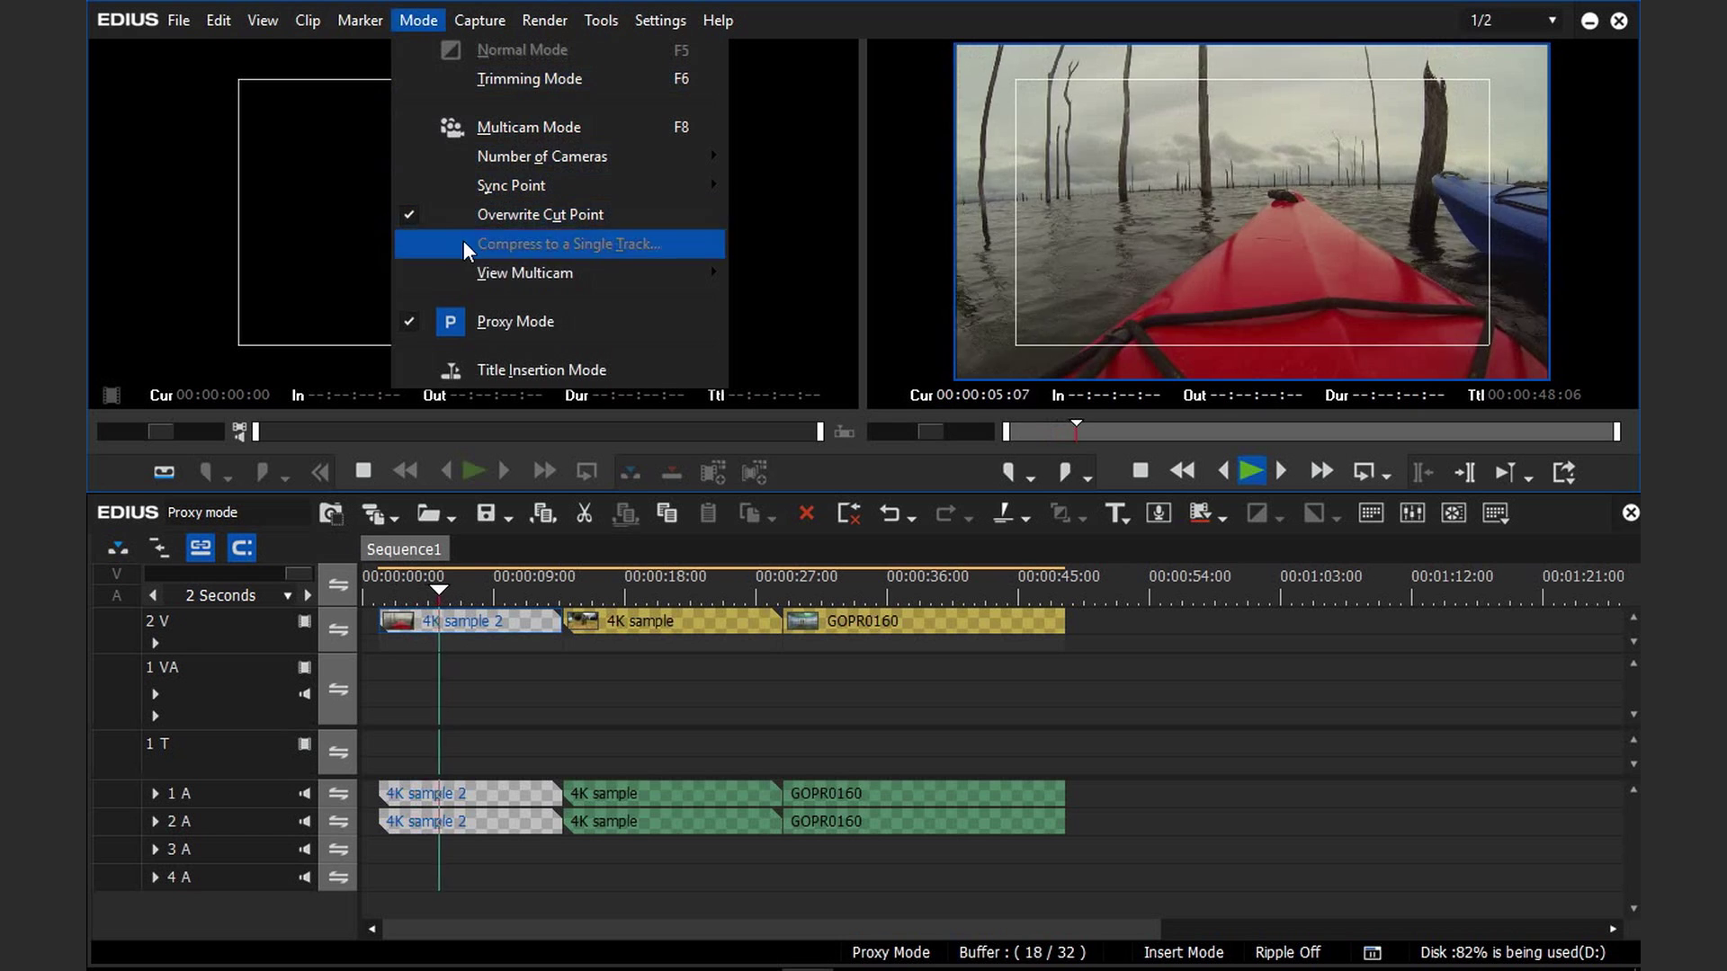
pyautogui.click(460, 321)
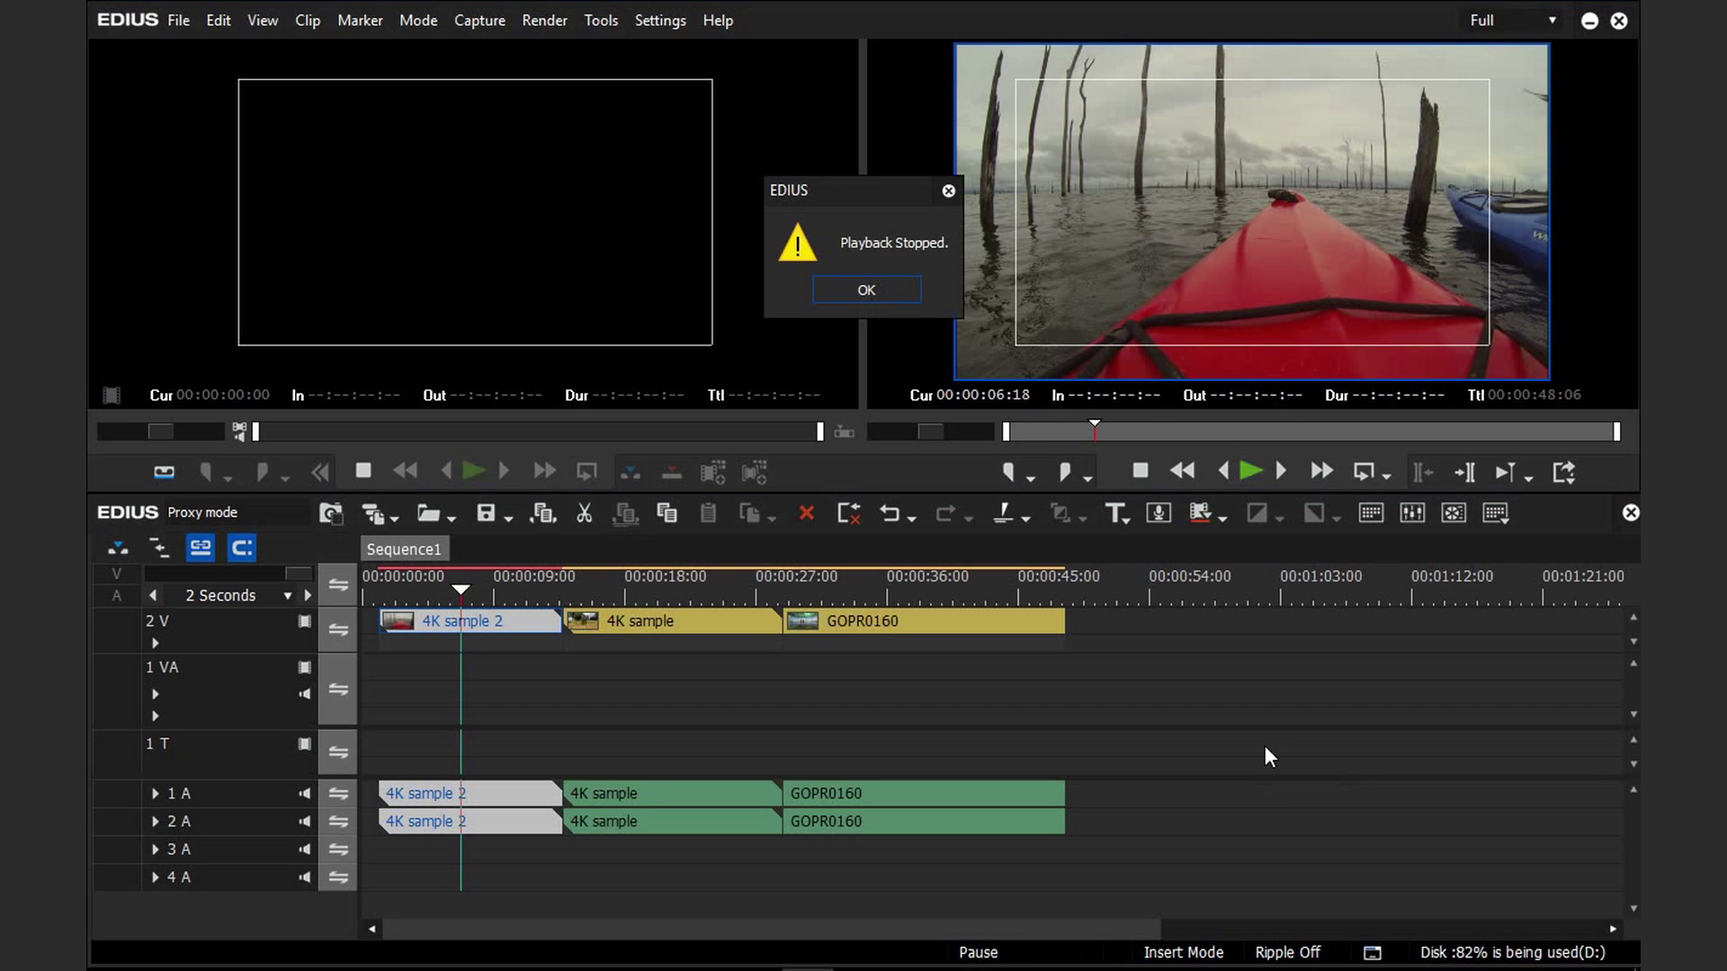
pyautogui.click(866, 289)
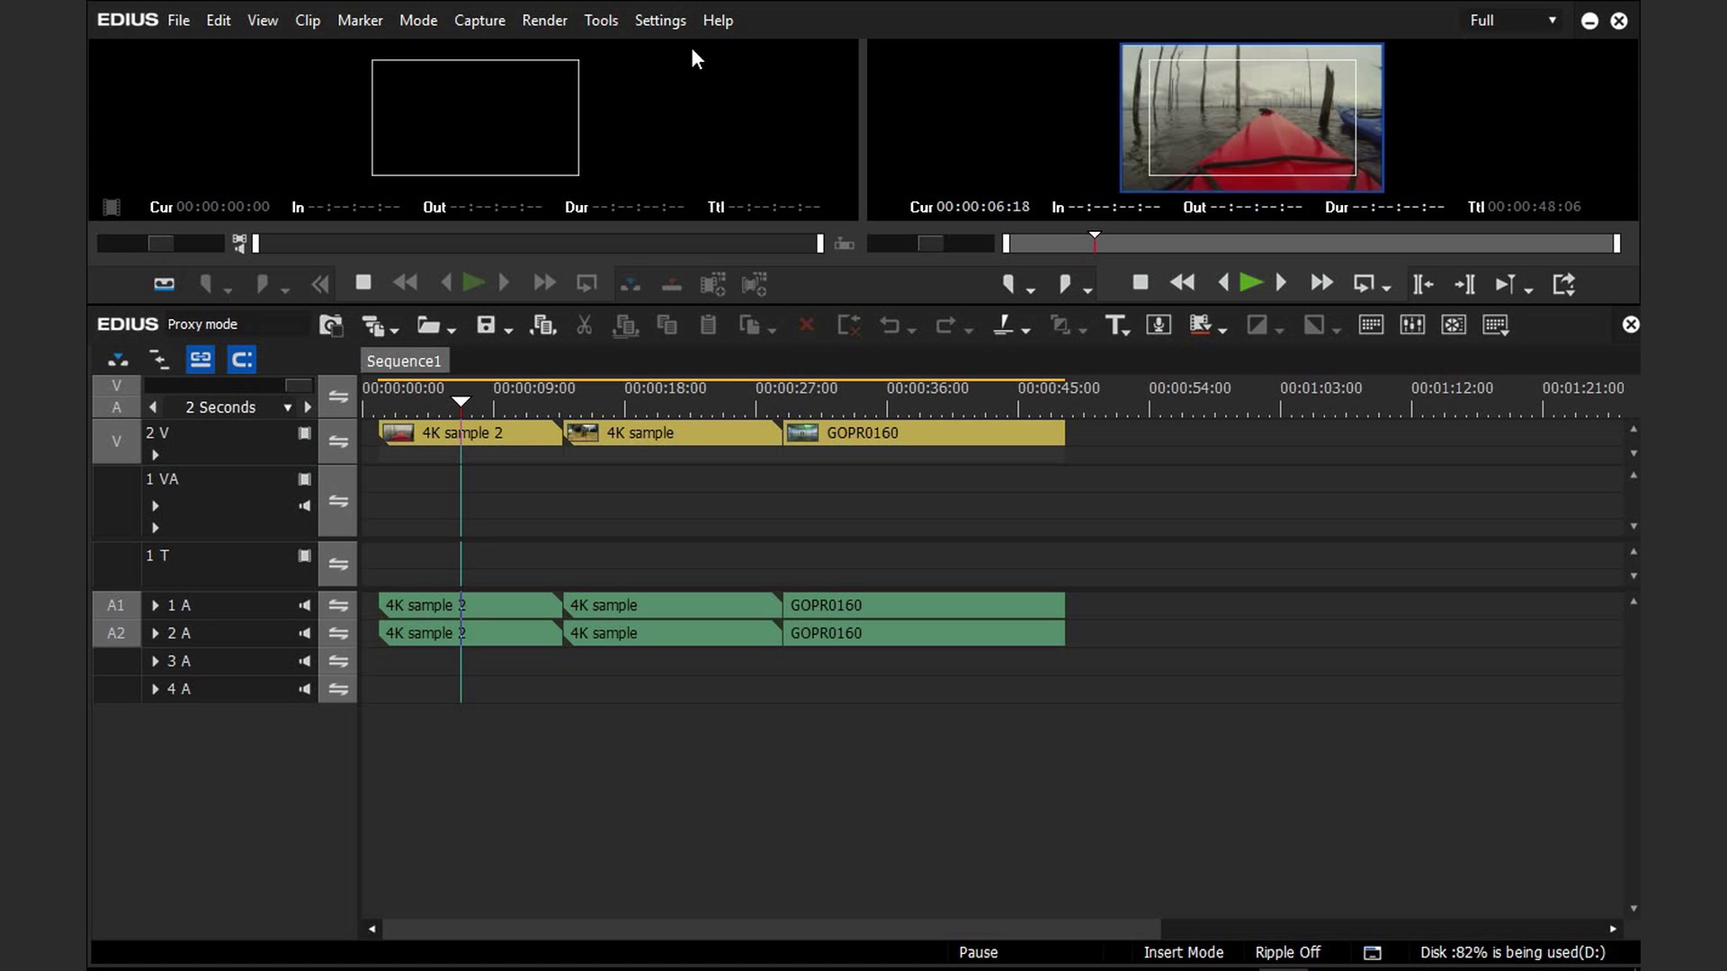
# - Disable Automatically Generate Proxy in the Proxy Mode user settings and apply the change
pyautogui.click(672, 19)
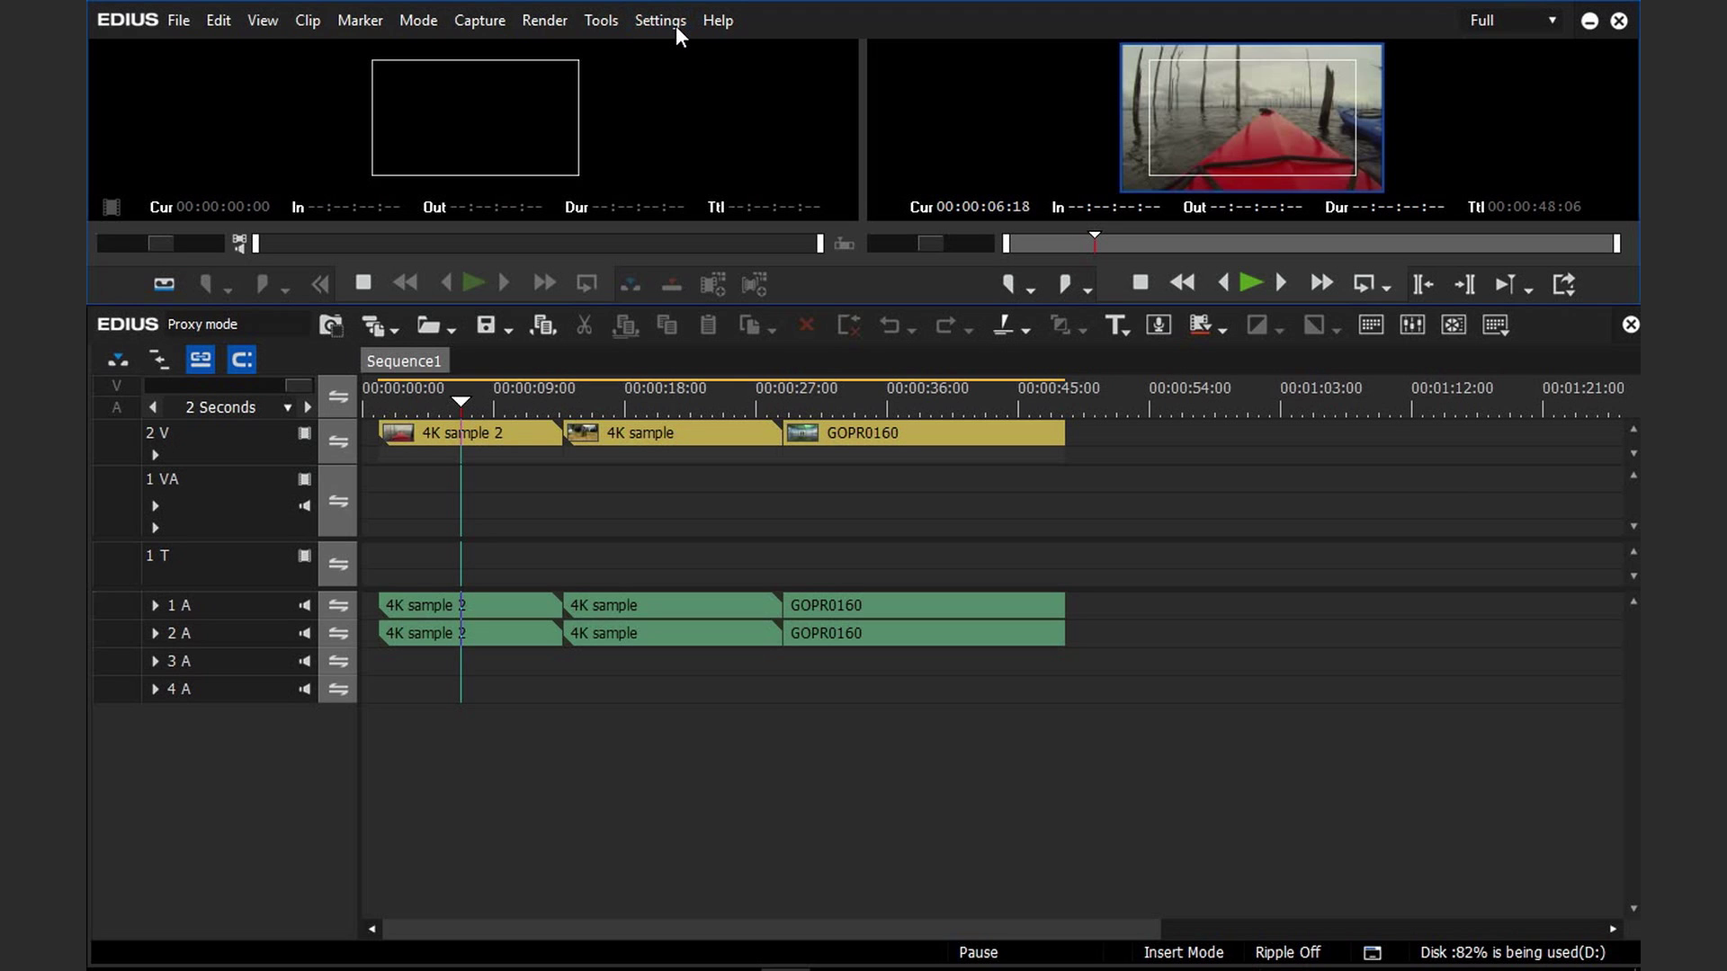
pyautogui.click(677, 25)
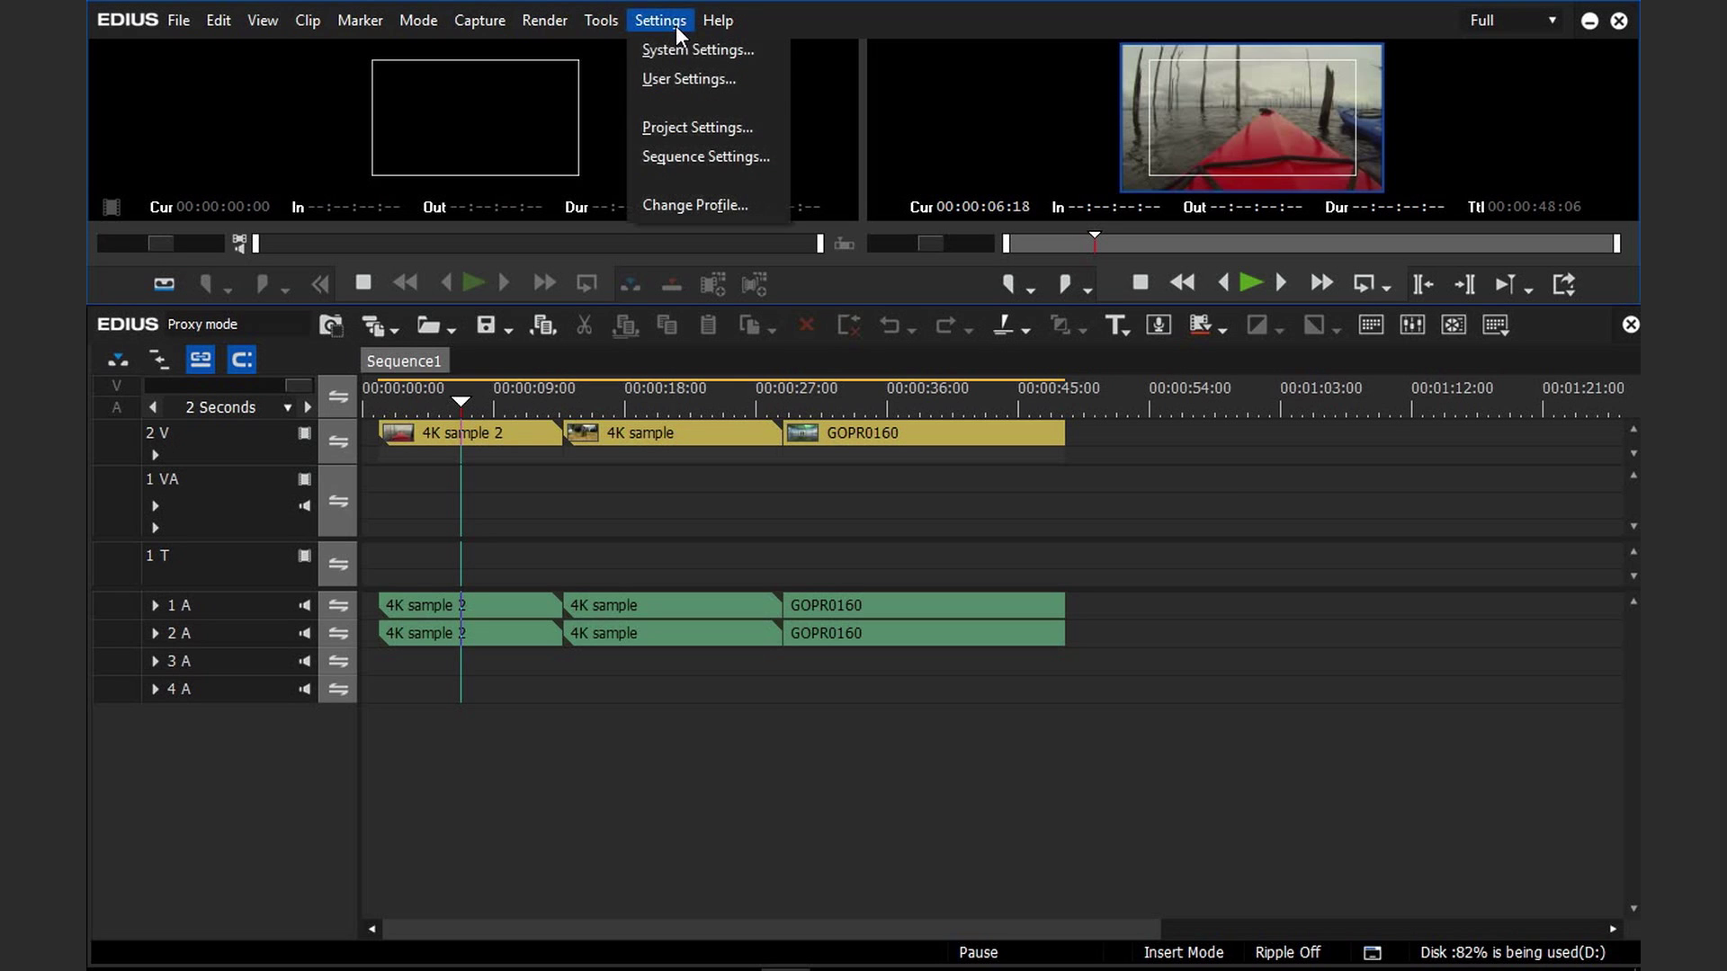
pyautogui.click(689, 78)
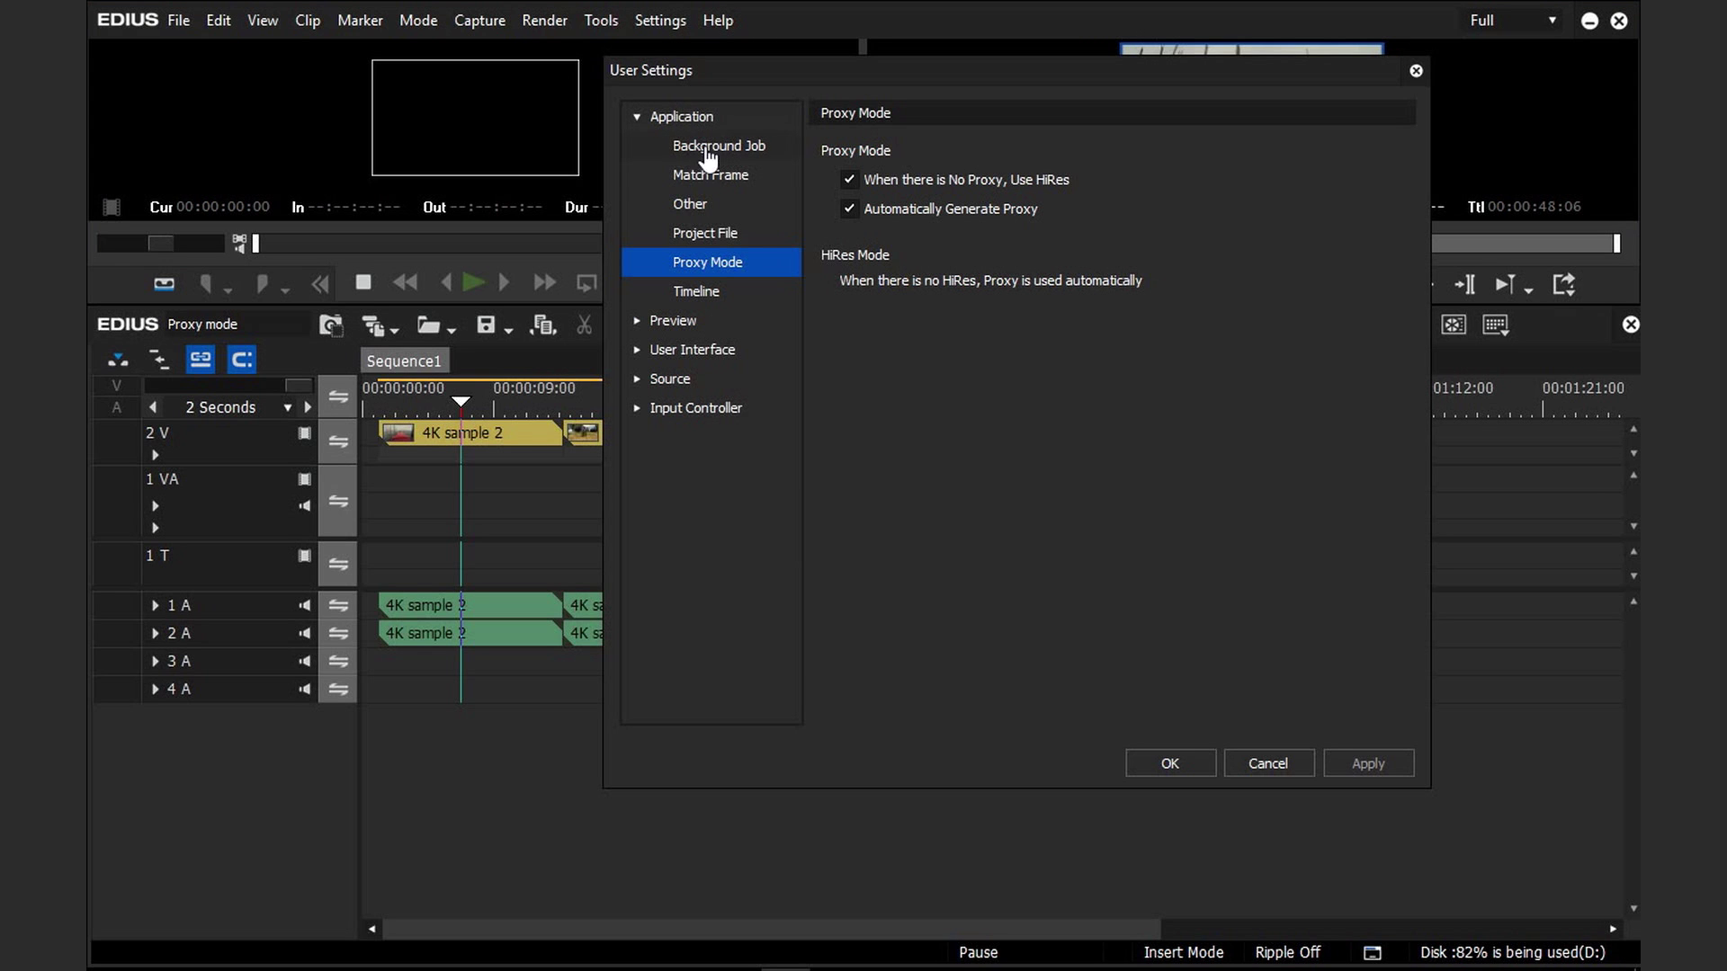
pyautogui.click(849, 208)
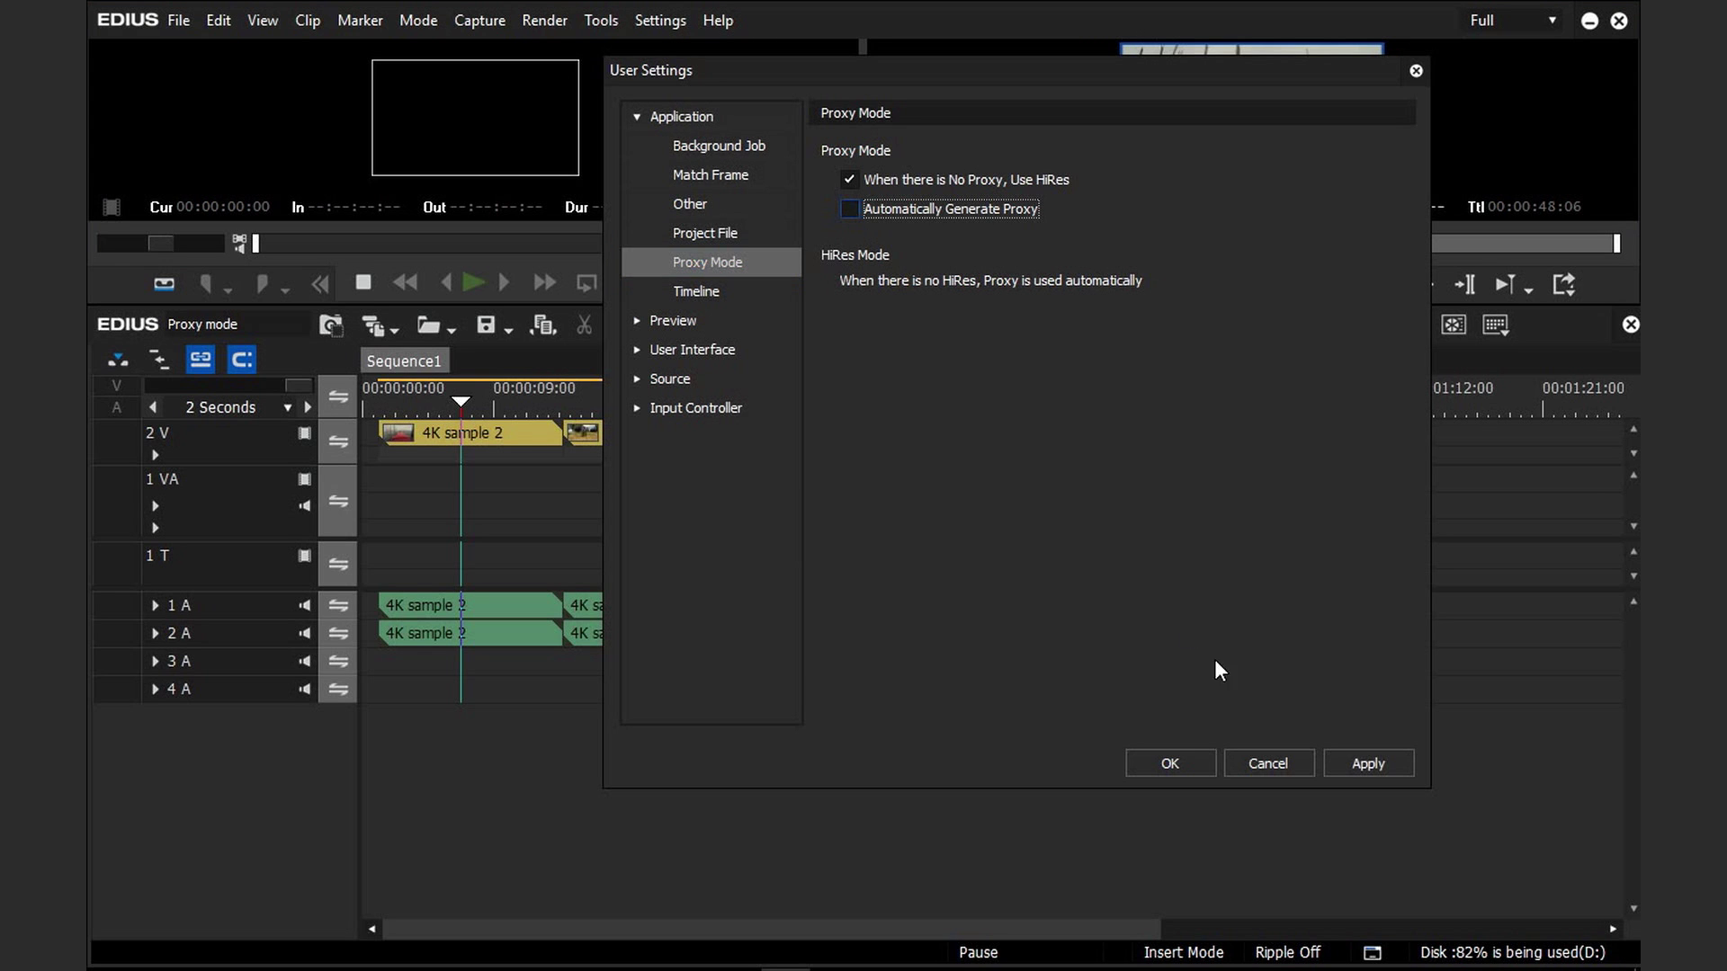
pyautogui.click(1394, 771)
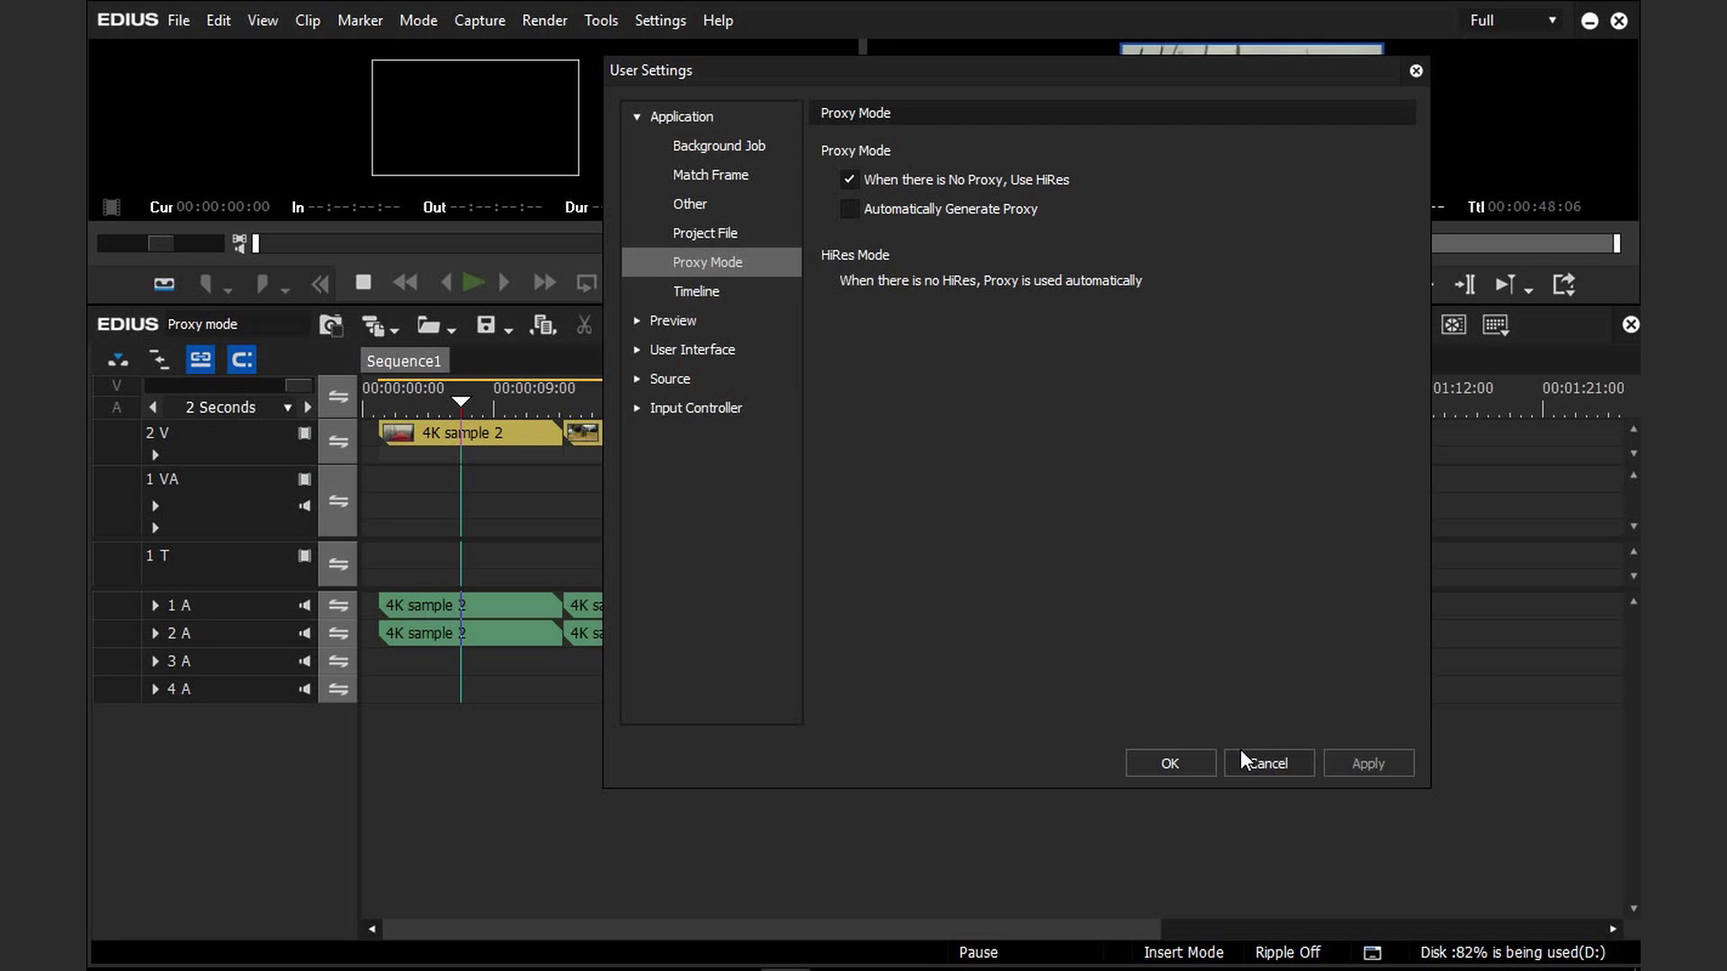
pyautogui.click(1164, 761)
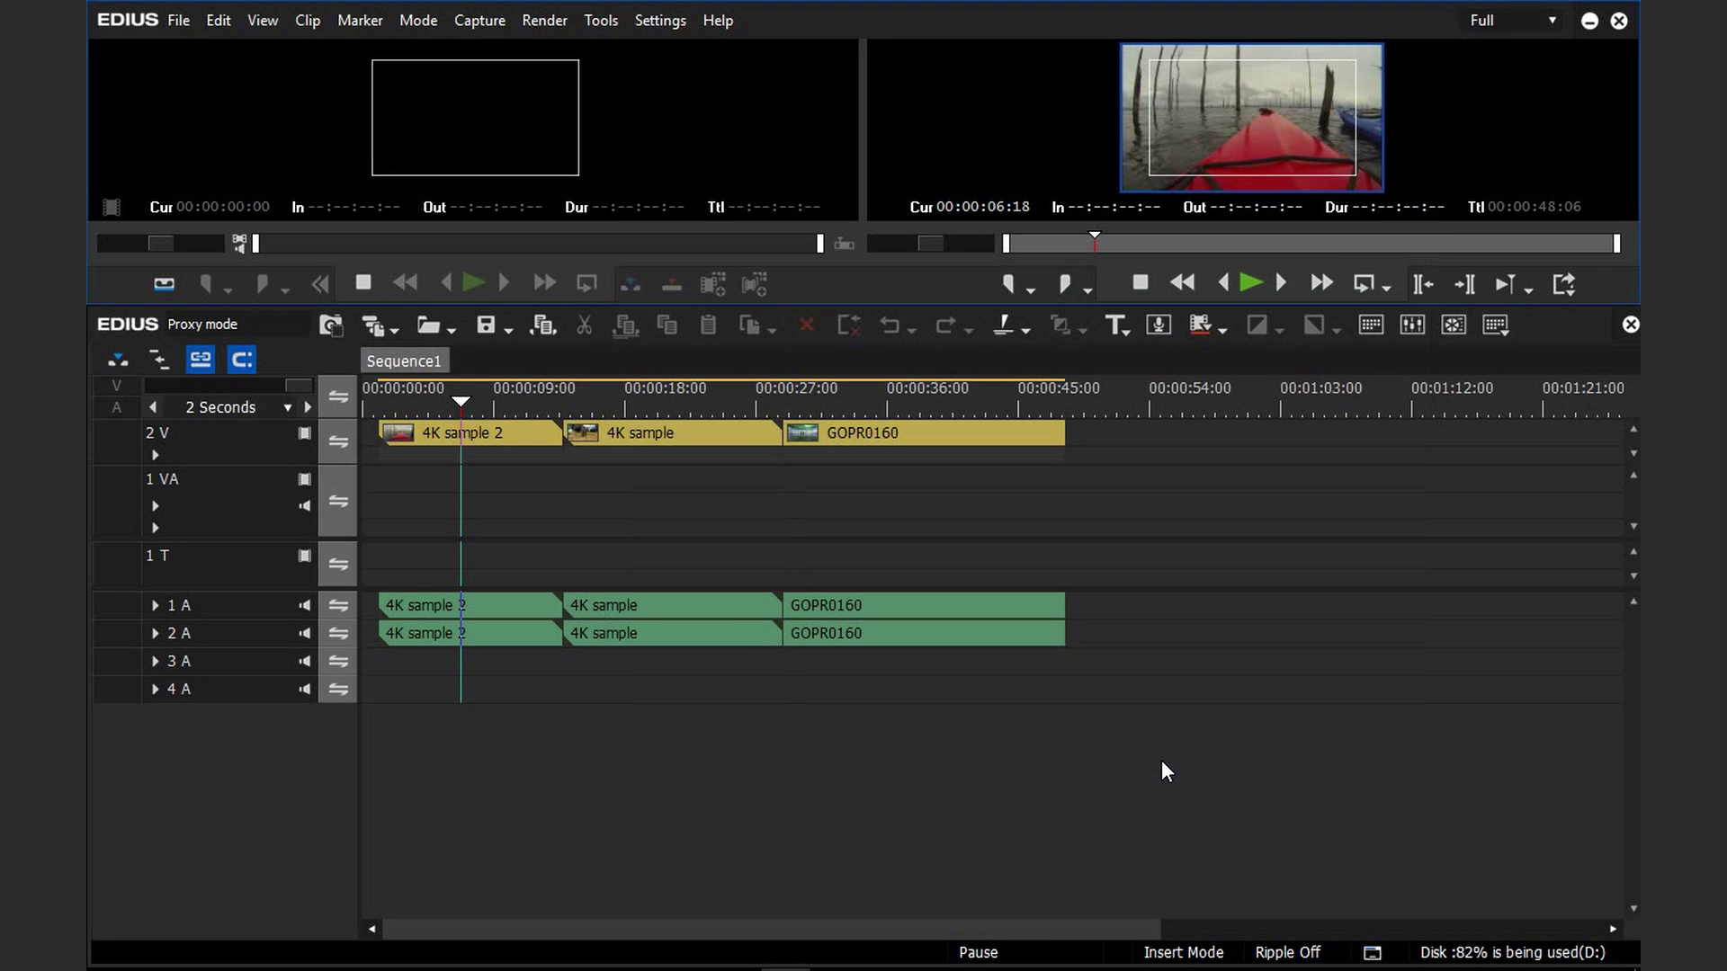
pyautogui.click(180, 29)
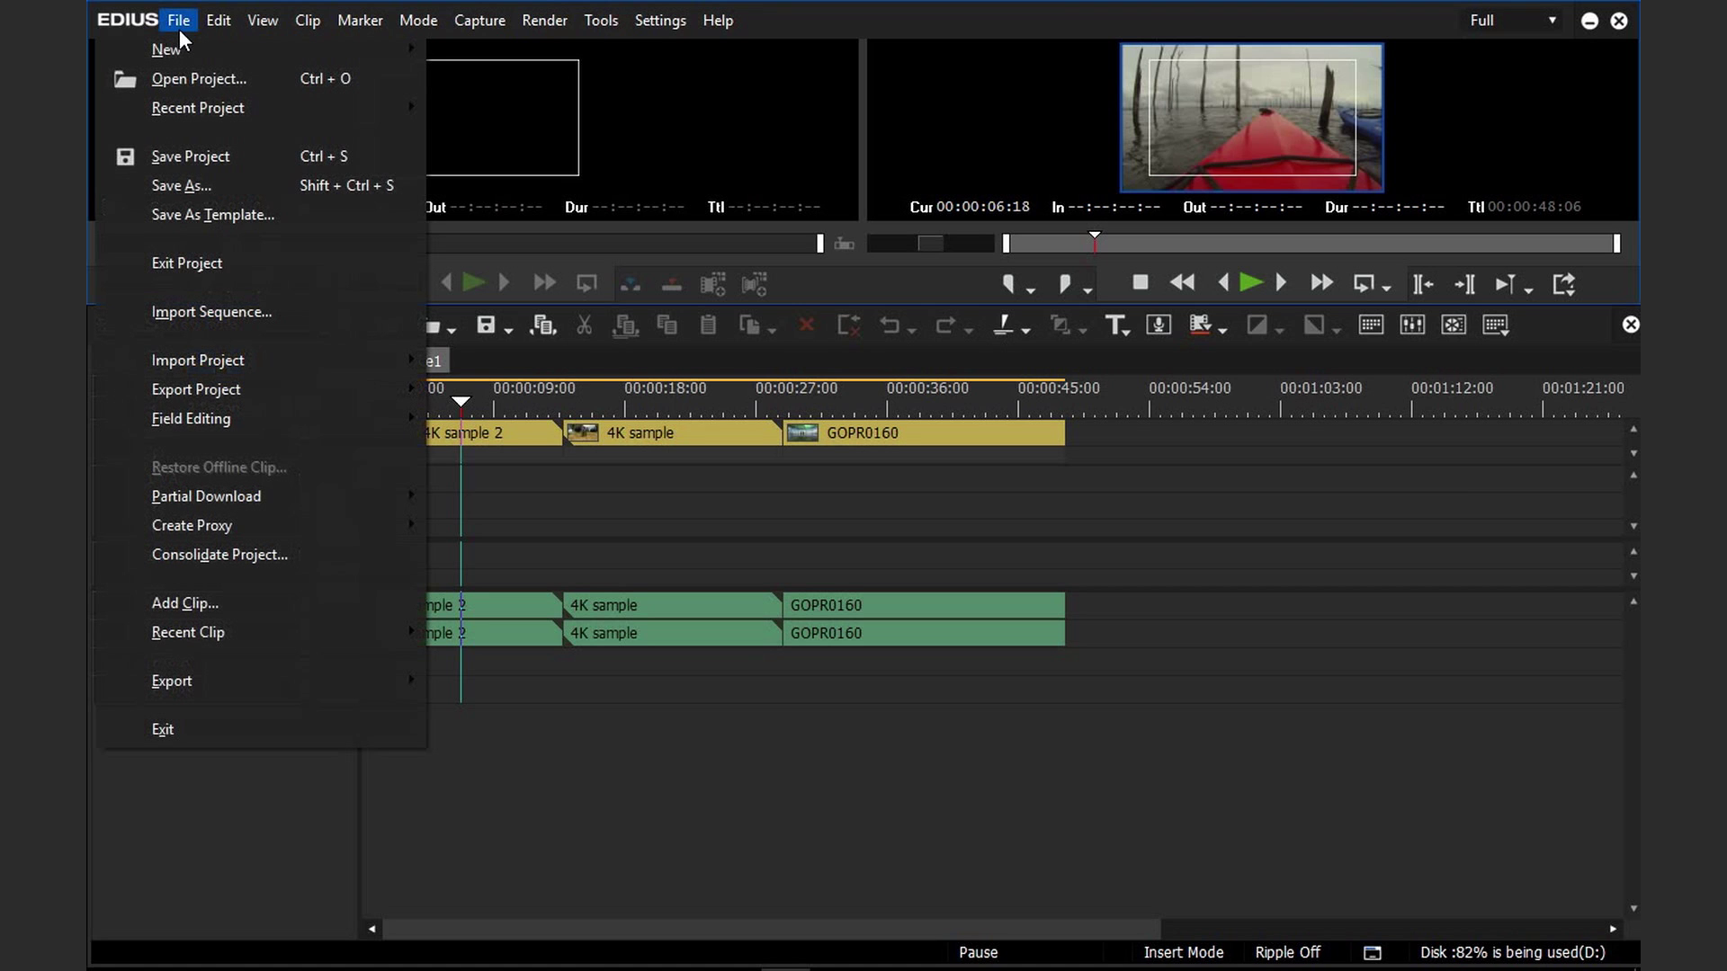
pyautogui.moveTo(292, 529)
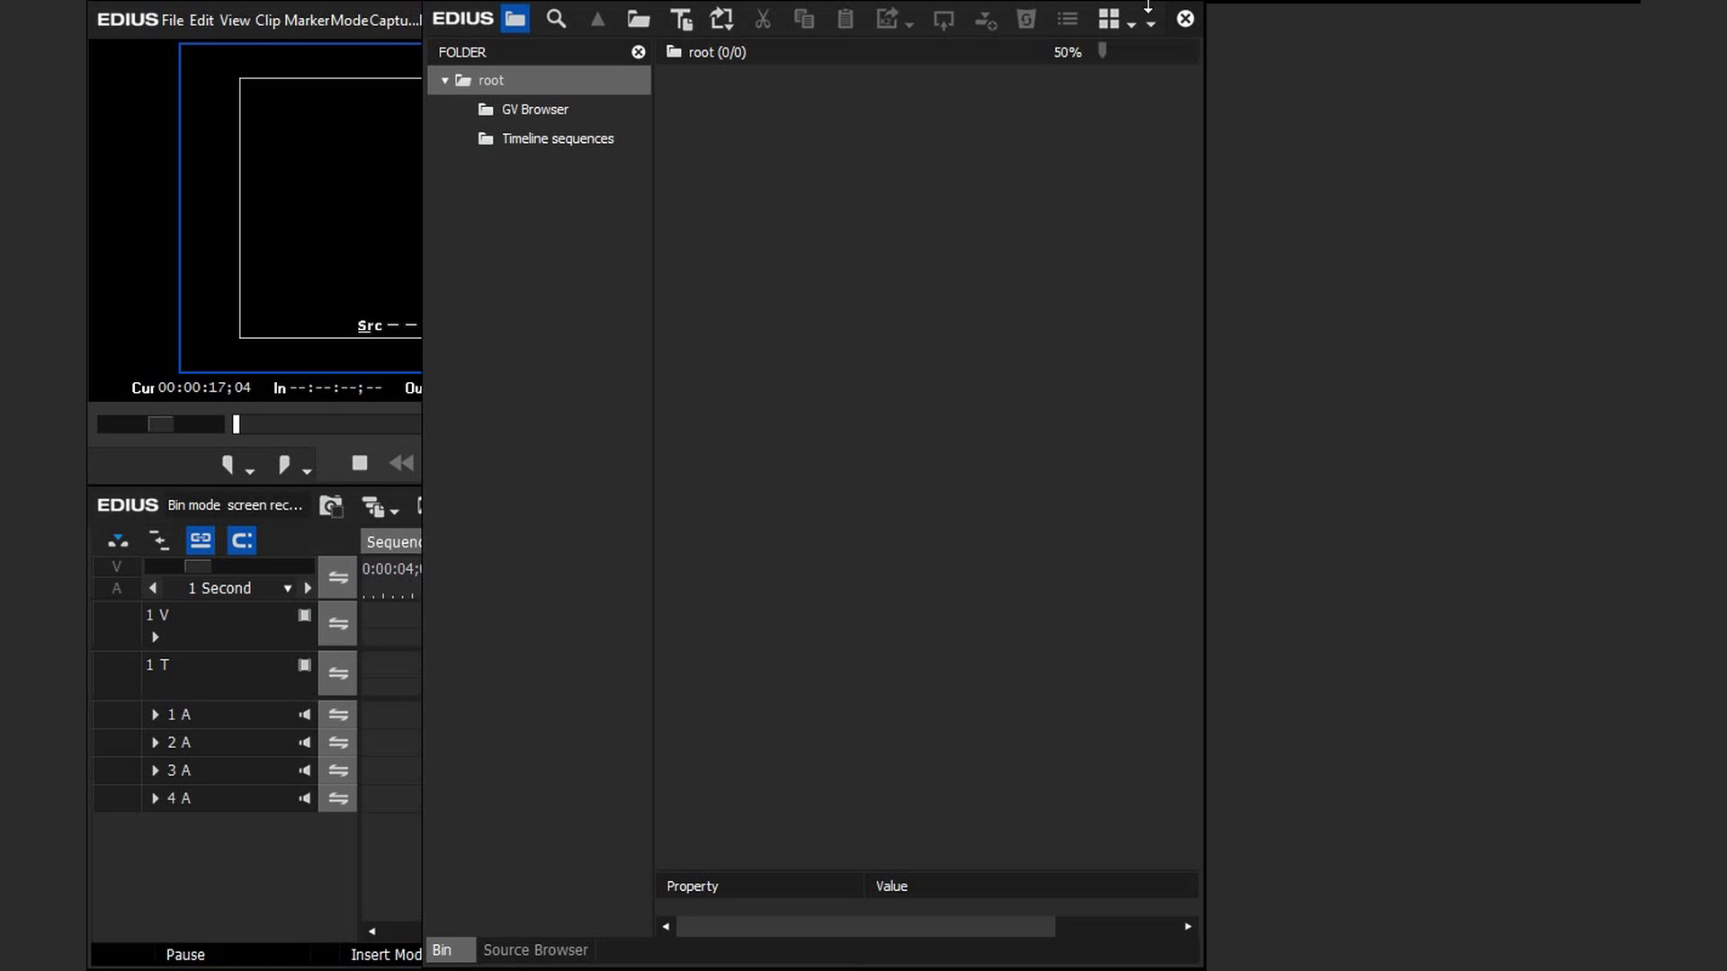
# - Look over the bin's view modes and the Assets for B_feature catalog in GV Browser, and minimize GV Browser
pyautogui.click(1131, 23)
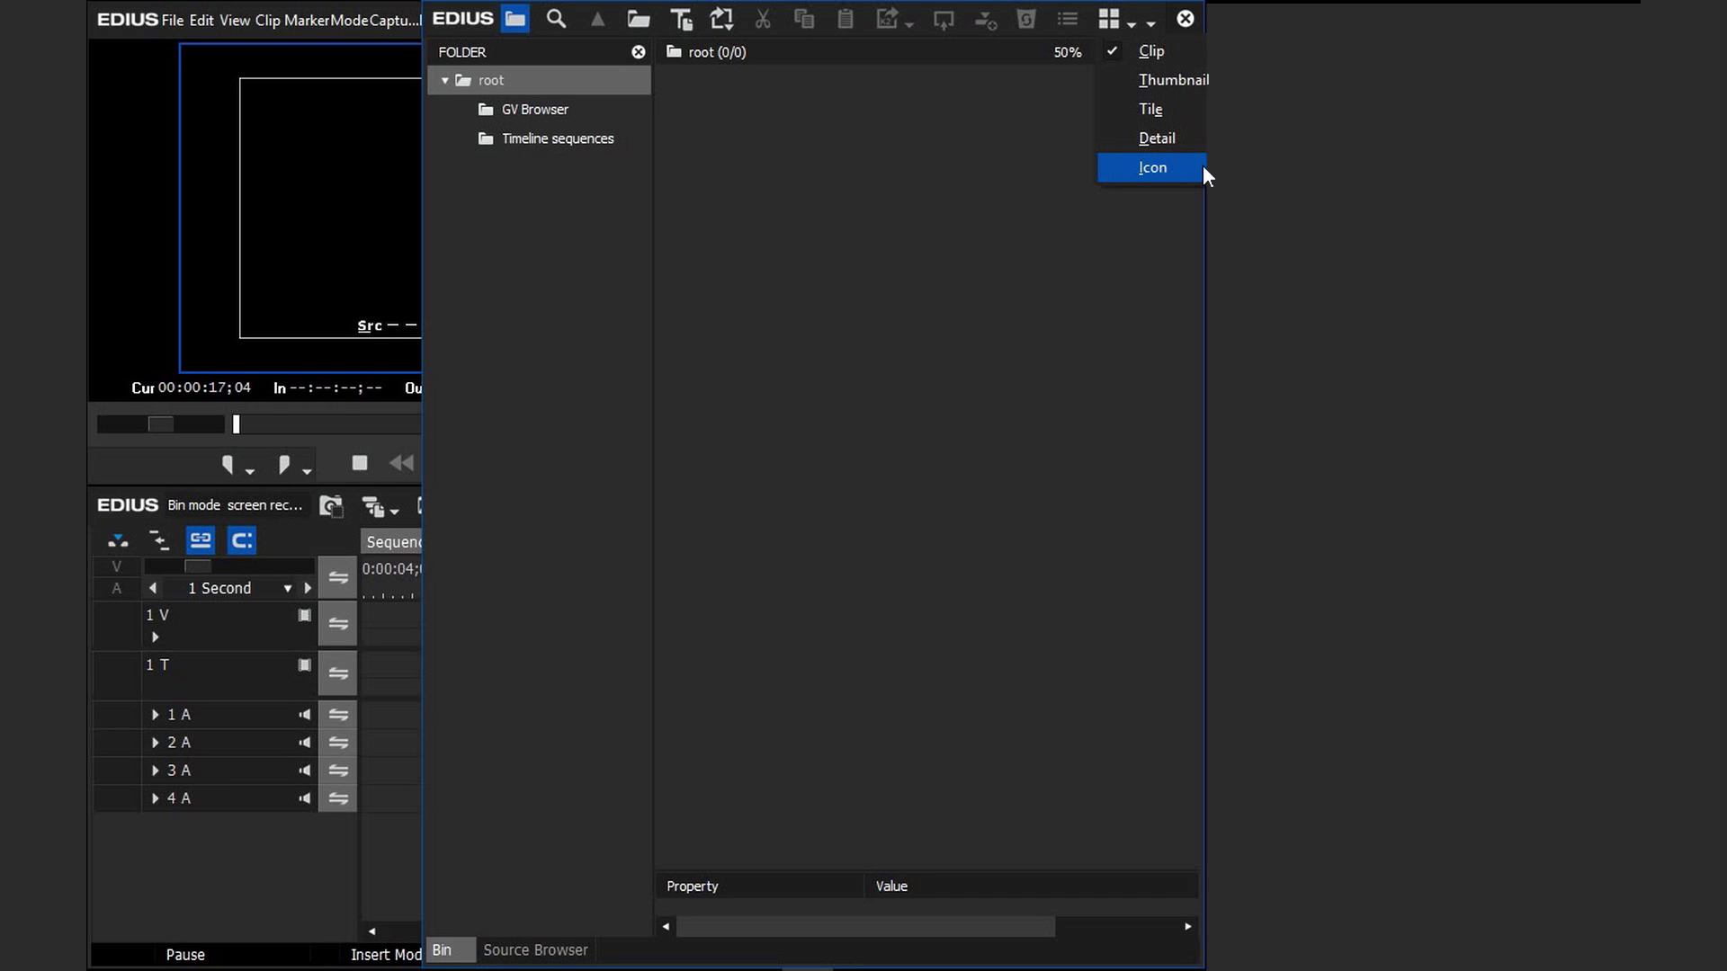
pyautogui.click(1294, 232)
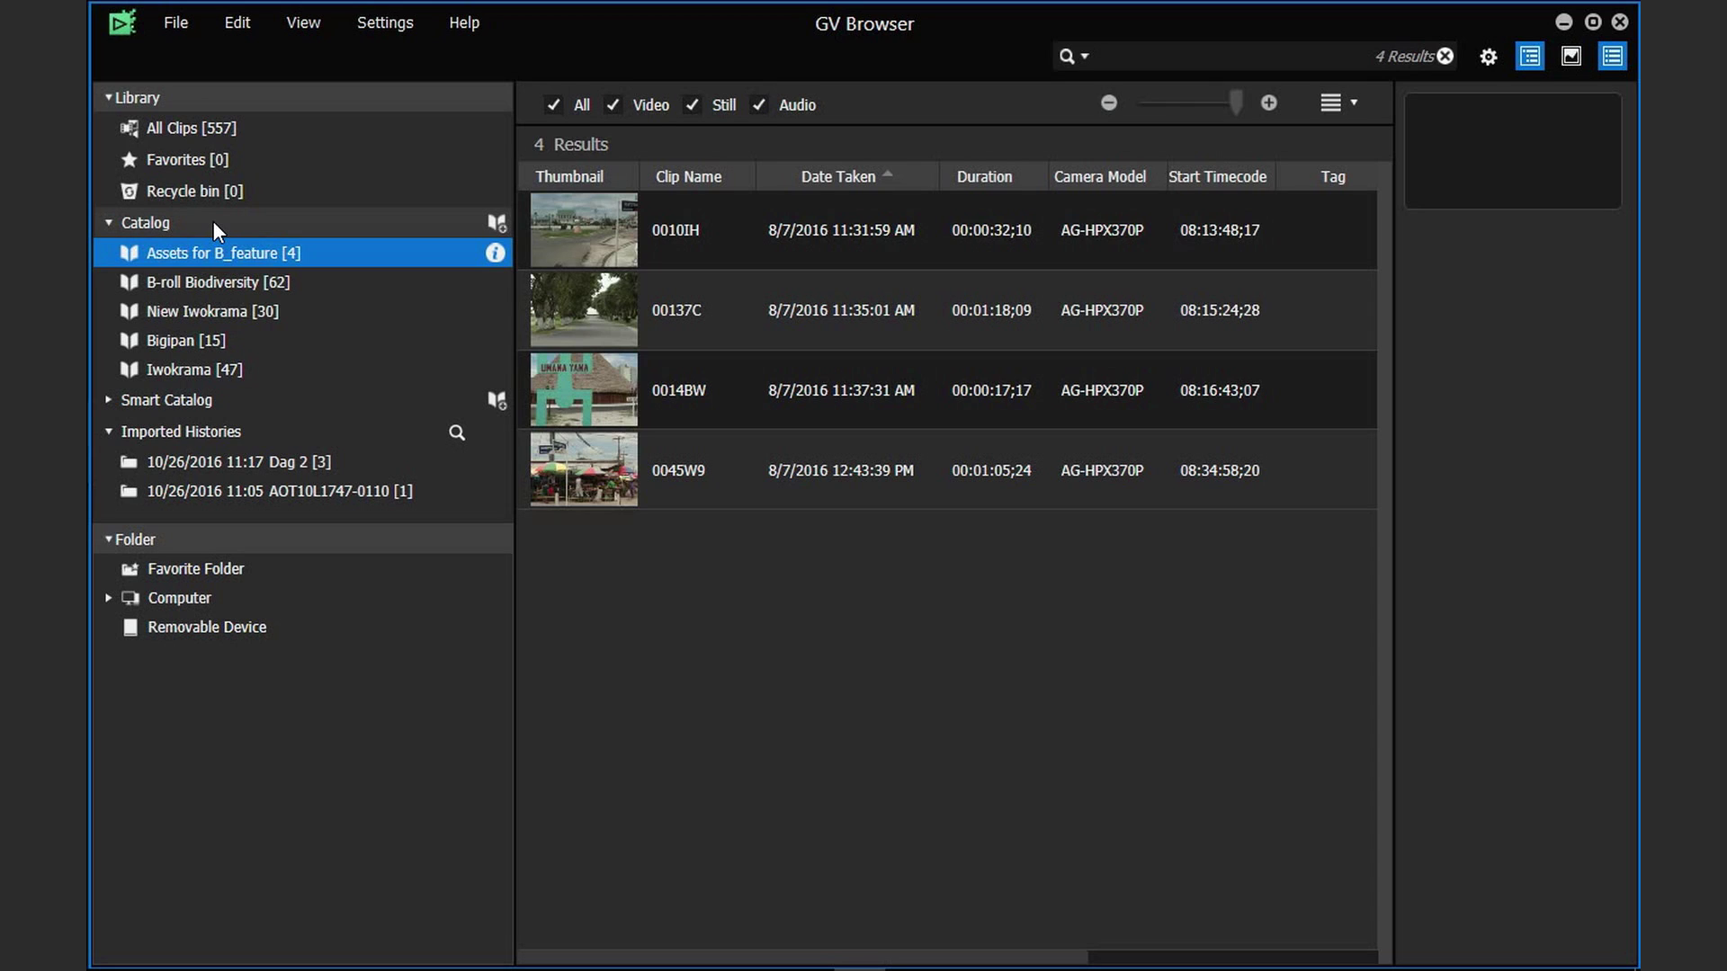
pyautogui.click(1561, 25)
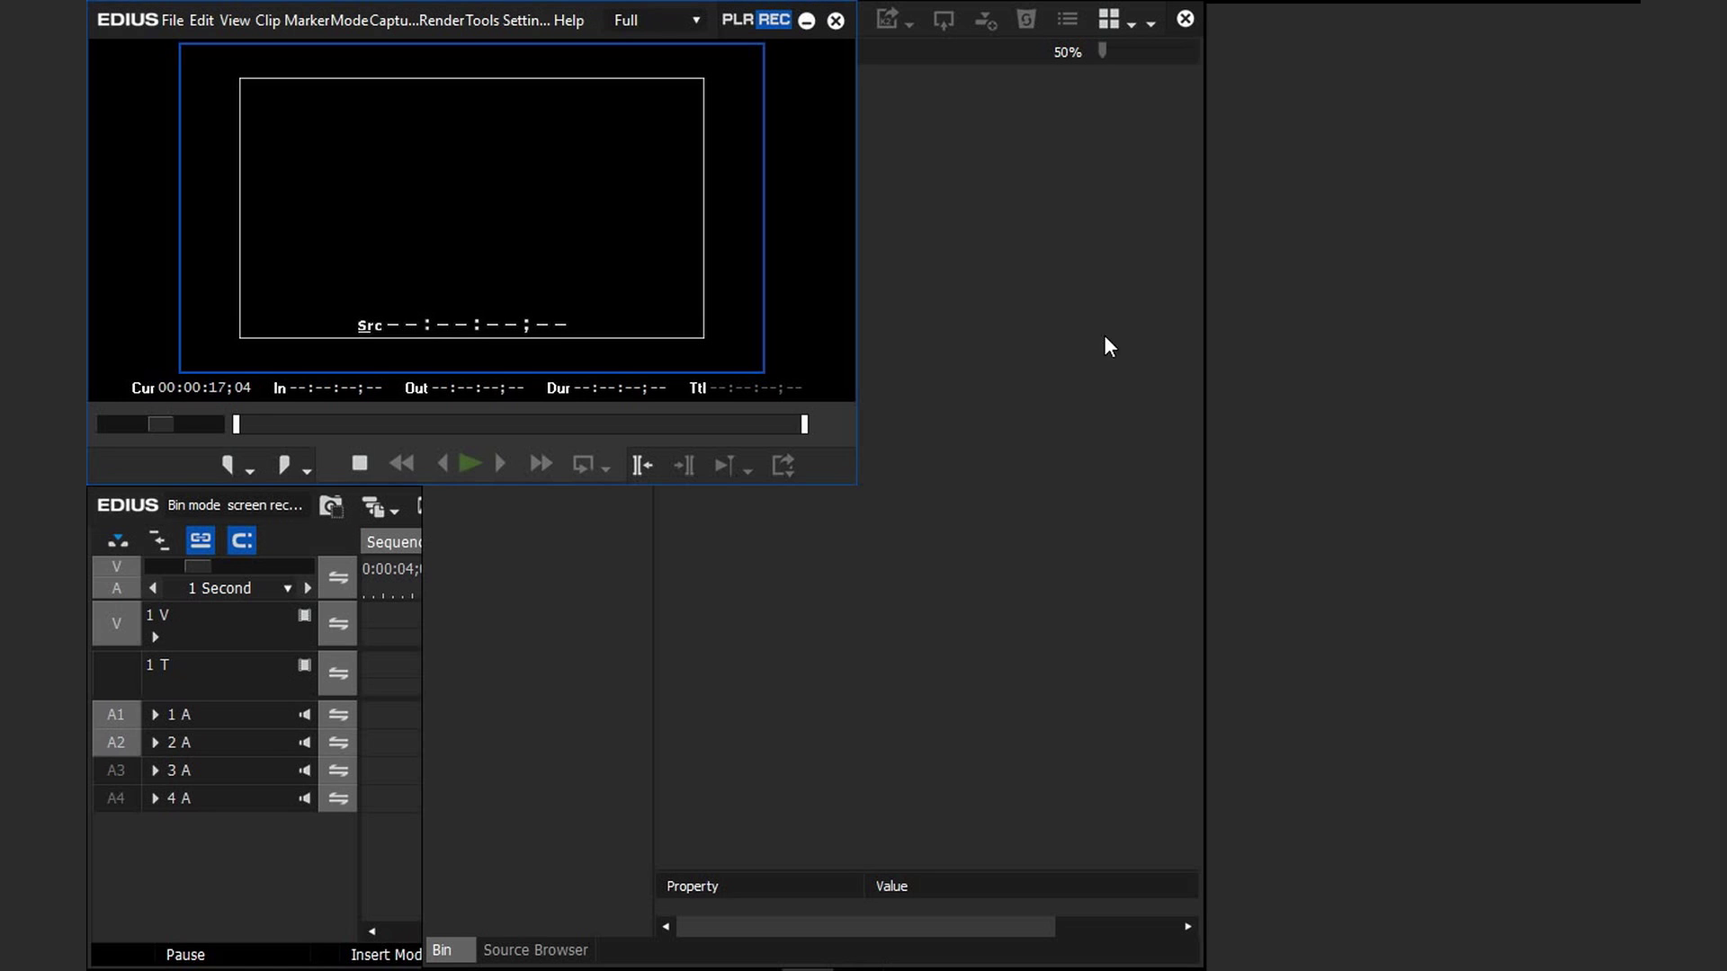
# - Add the GV Browser catalog Assets for B_feature from the Source Browser to the bin and open its bin folder
pyautogui.click(537, 952)
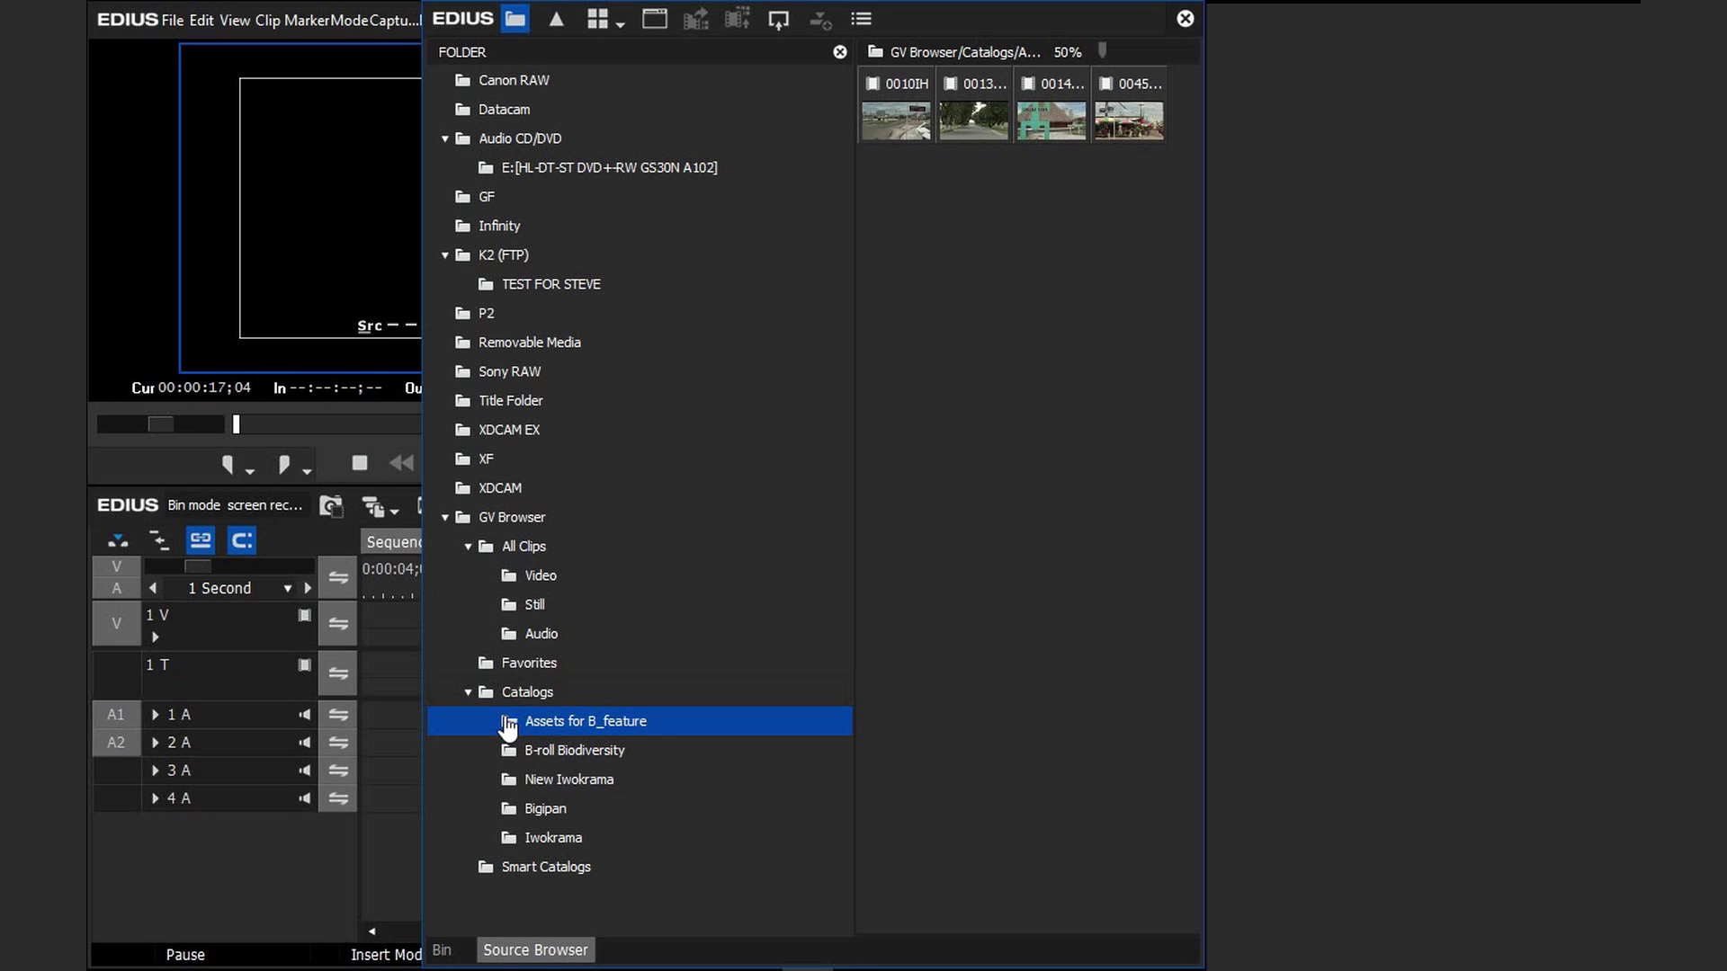
pyautogui.rightClick(661, 725)
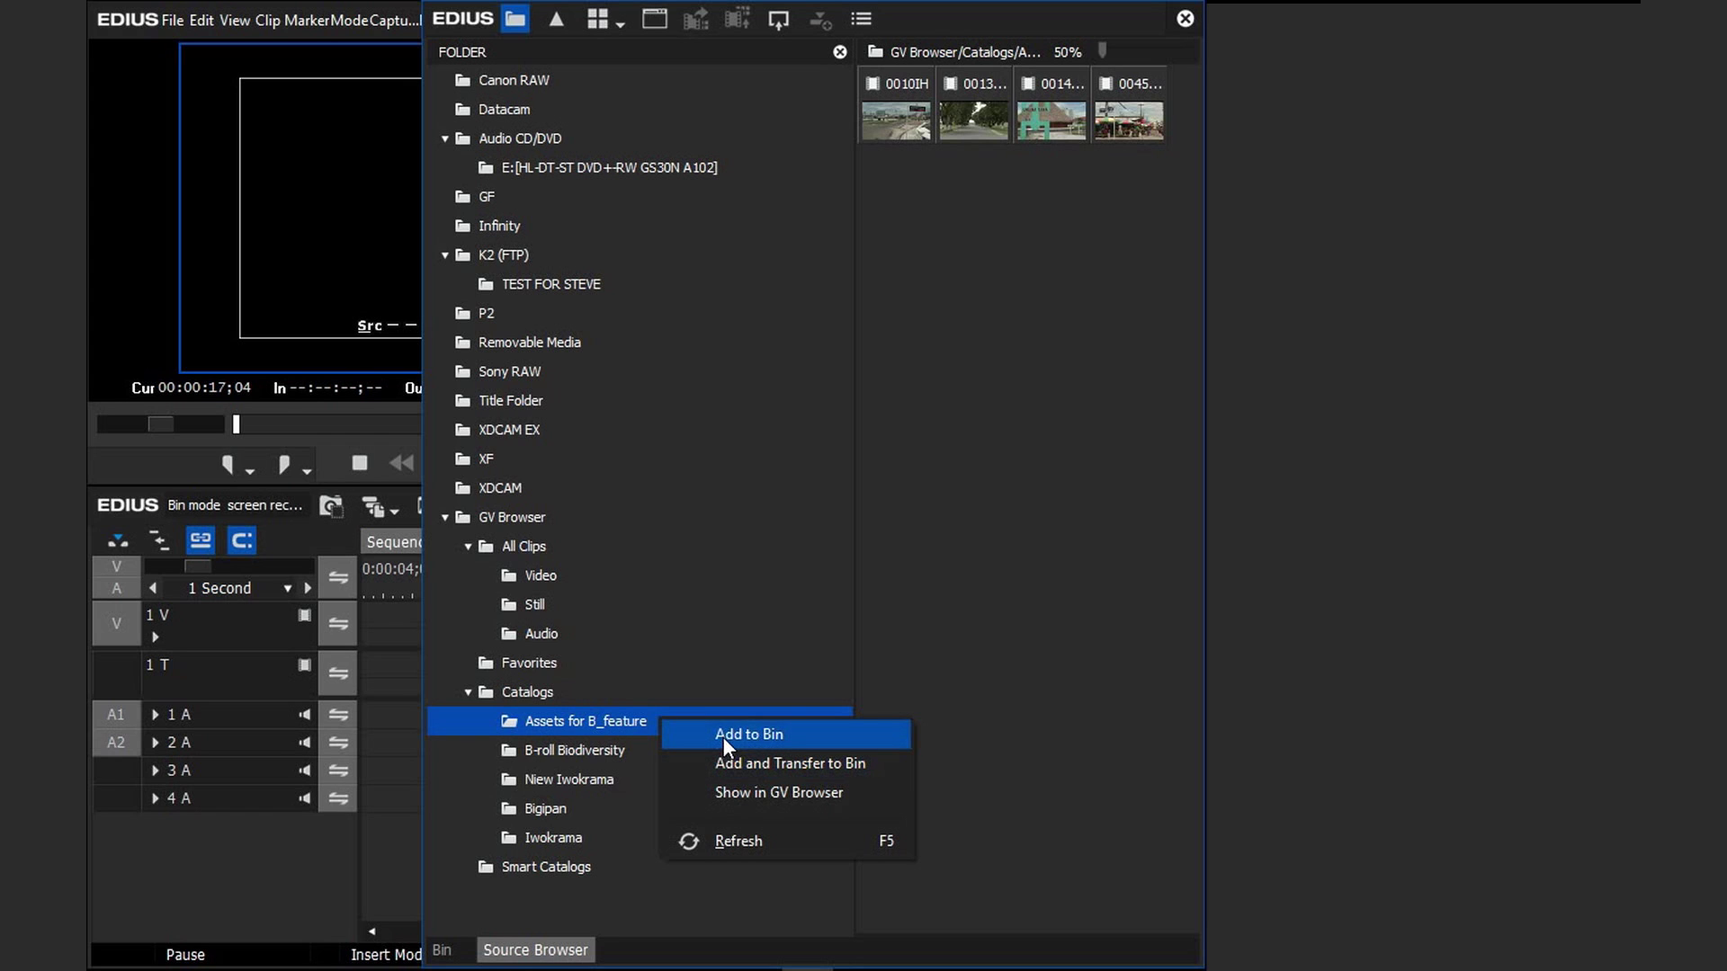
pyautogui.click(805, 743)
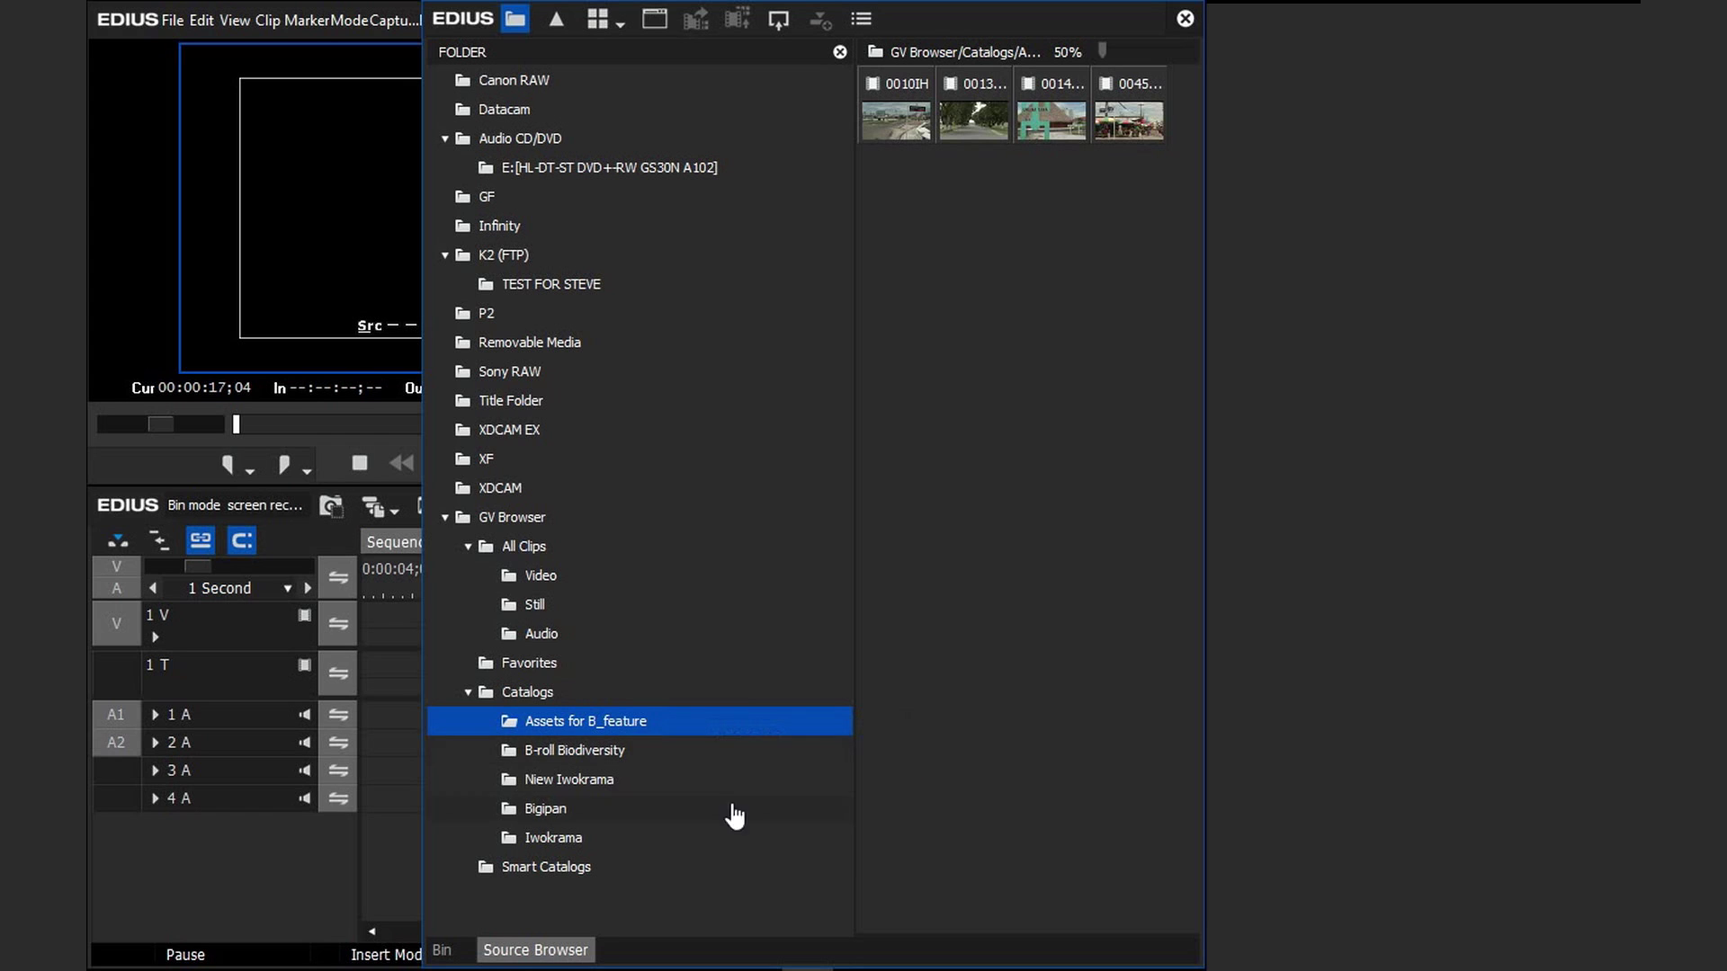
pyautogui.click(454, 949)
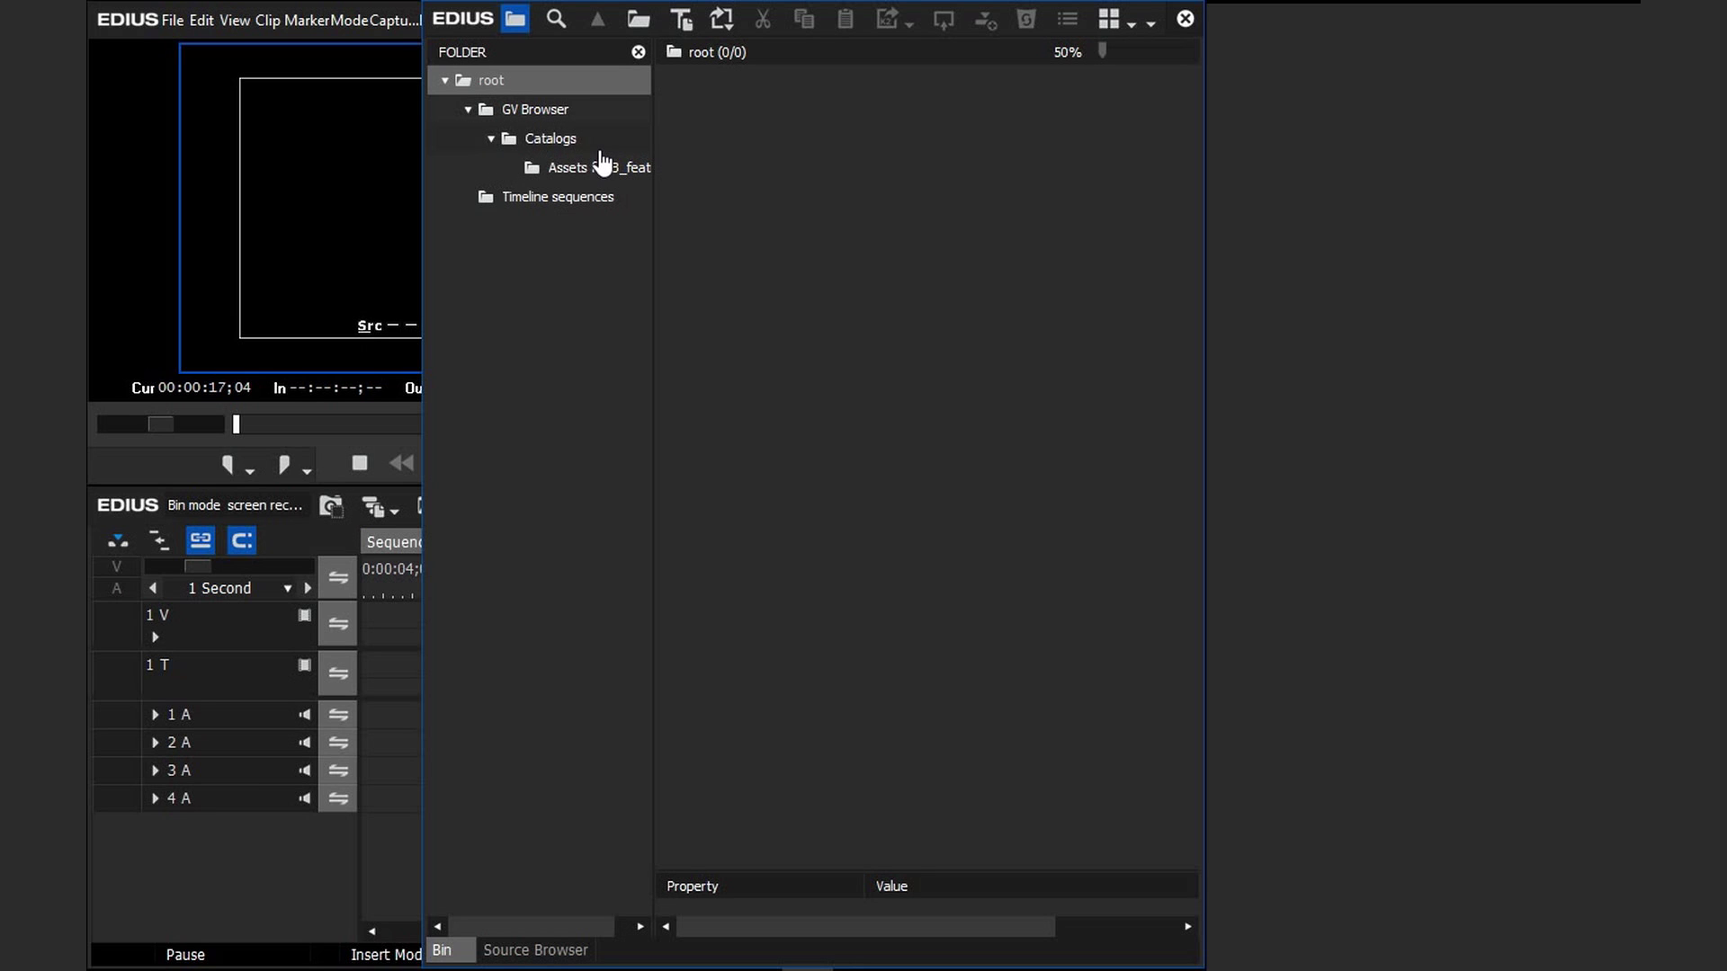
pyautogui.click(537, 179)
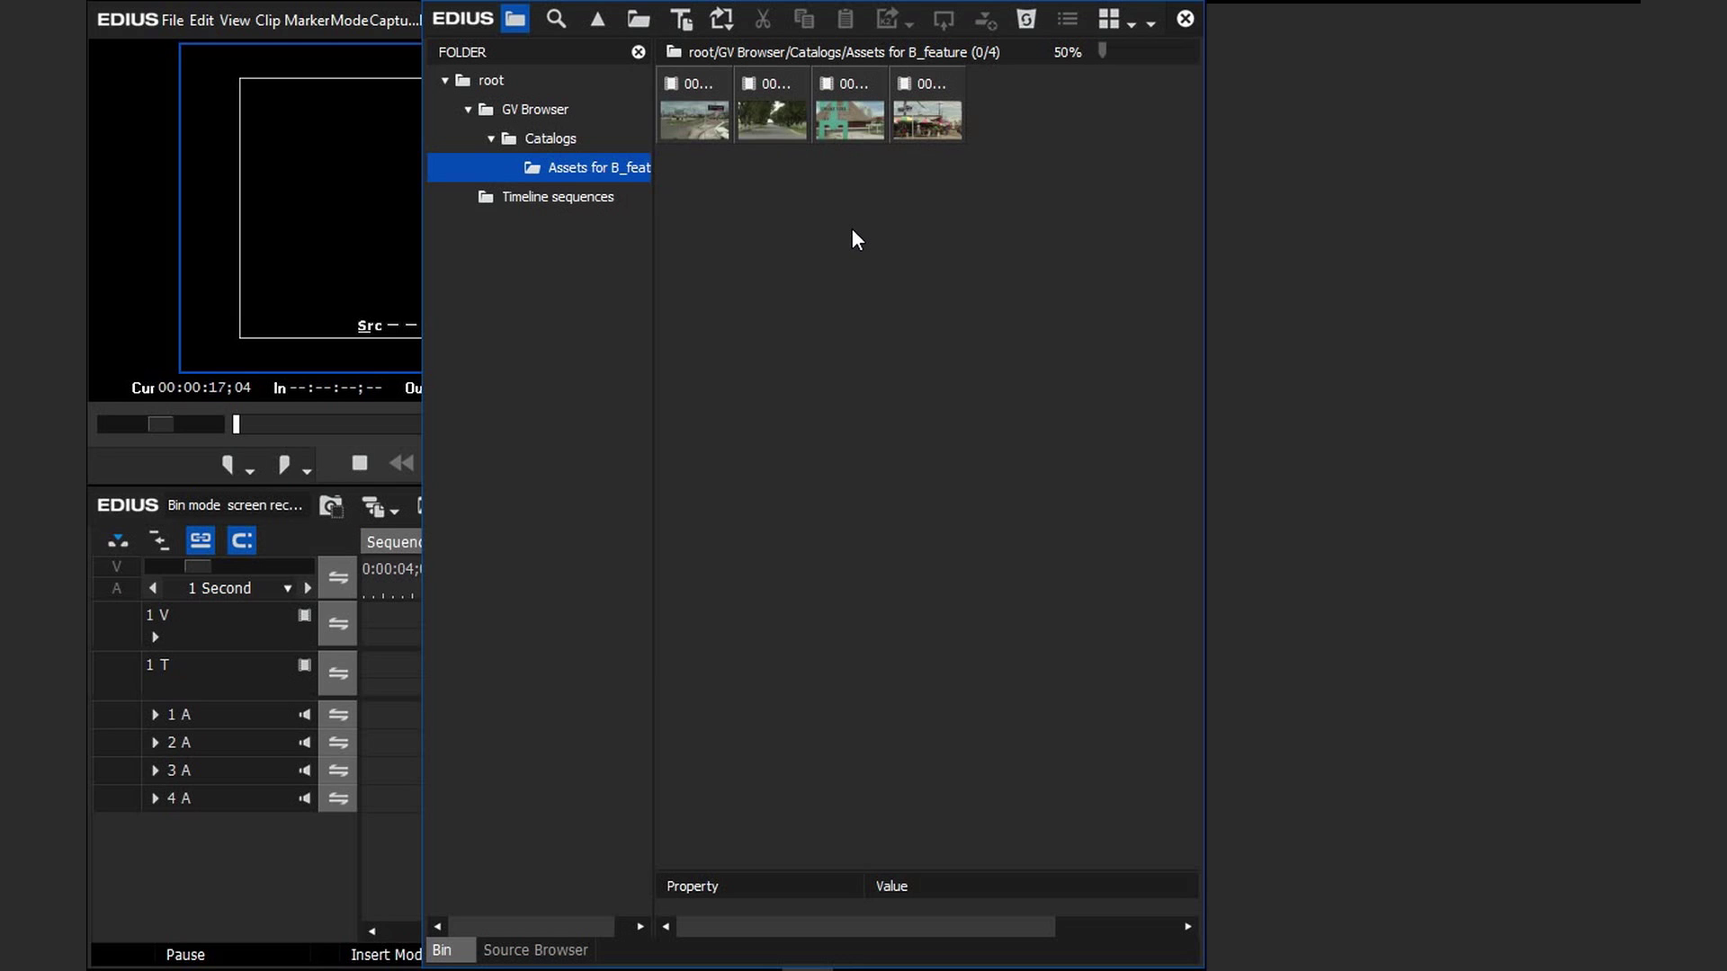
# - Hide the bin's folder tree and display the catalog's clips in Tile view
pyautogui.hotkey('ctrl', 'r')
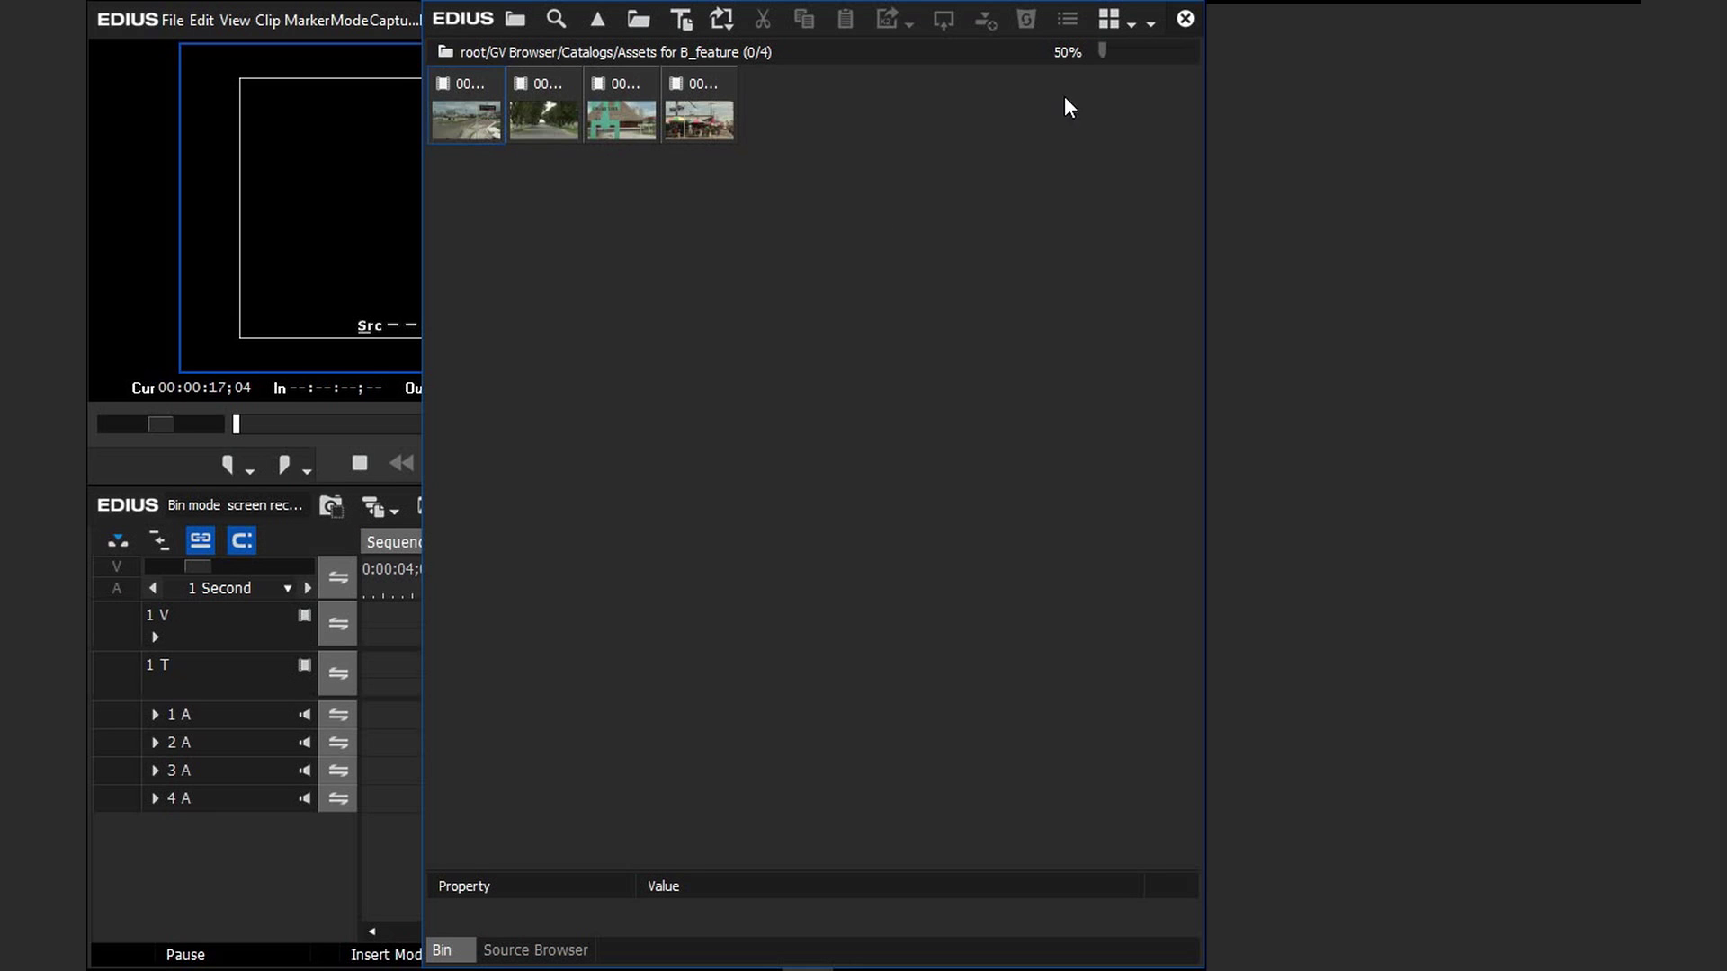
pyautogui.click(1132, 22)
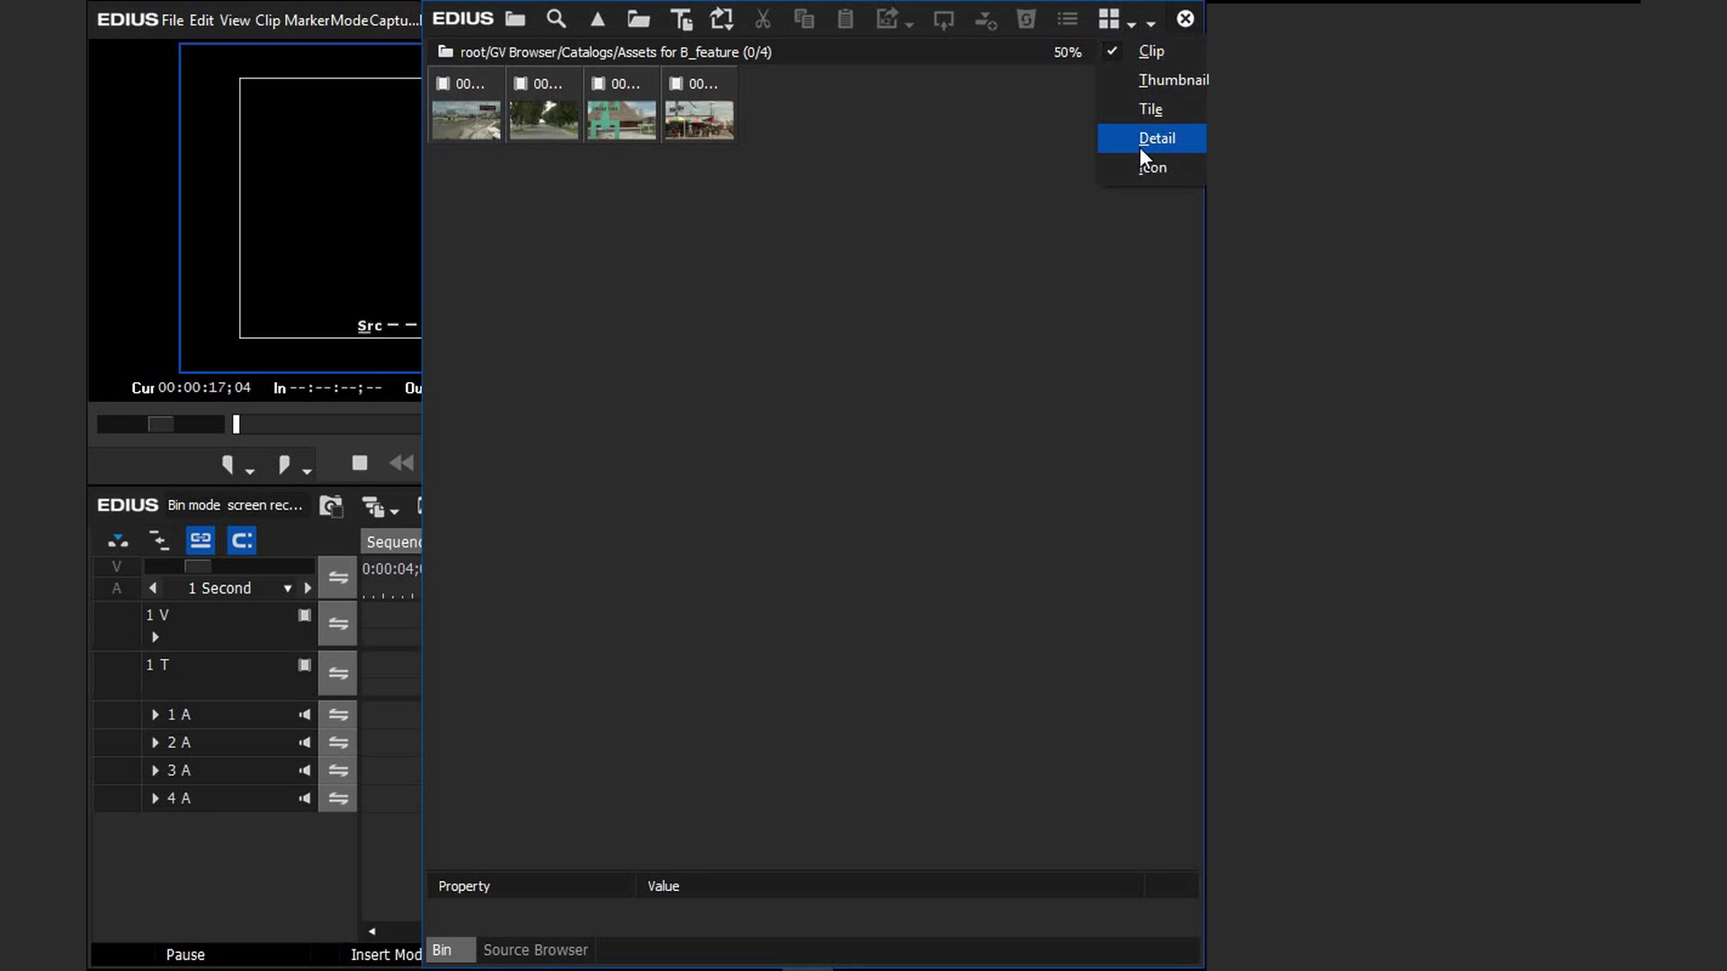
pyautogui.click(1142, 115)
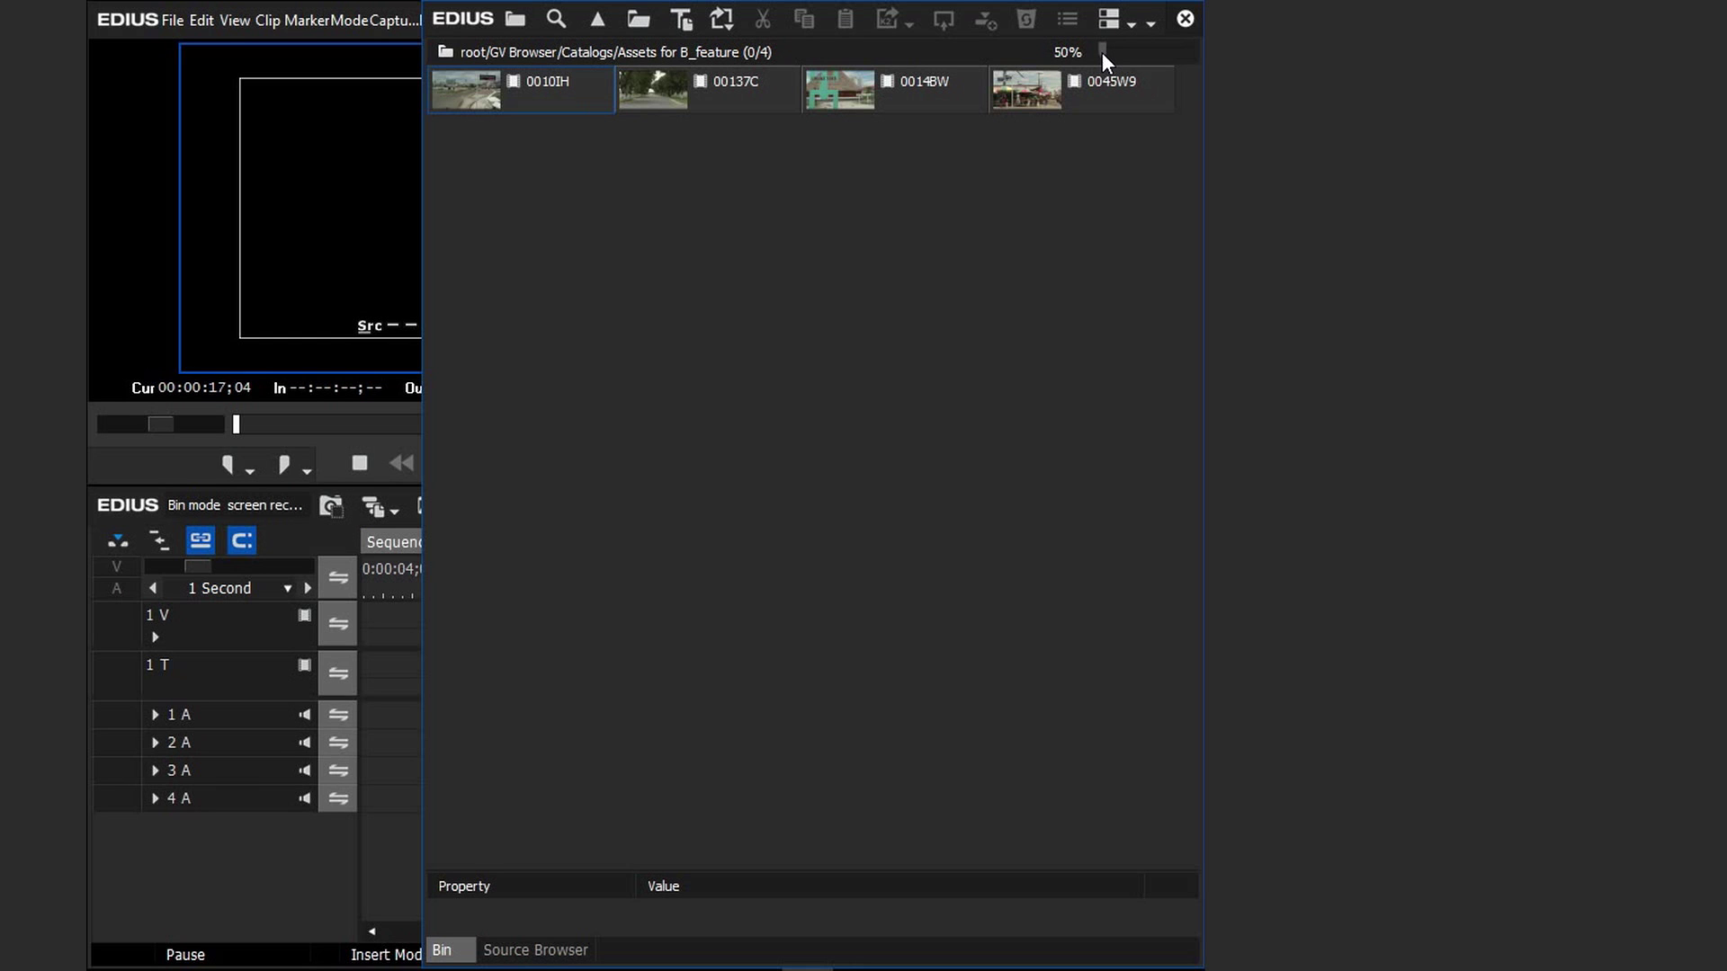
# - Try several tile sizes for the bin clips and enlarge them to 190%
pyautogui.scroll(2, 1103, 52)
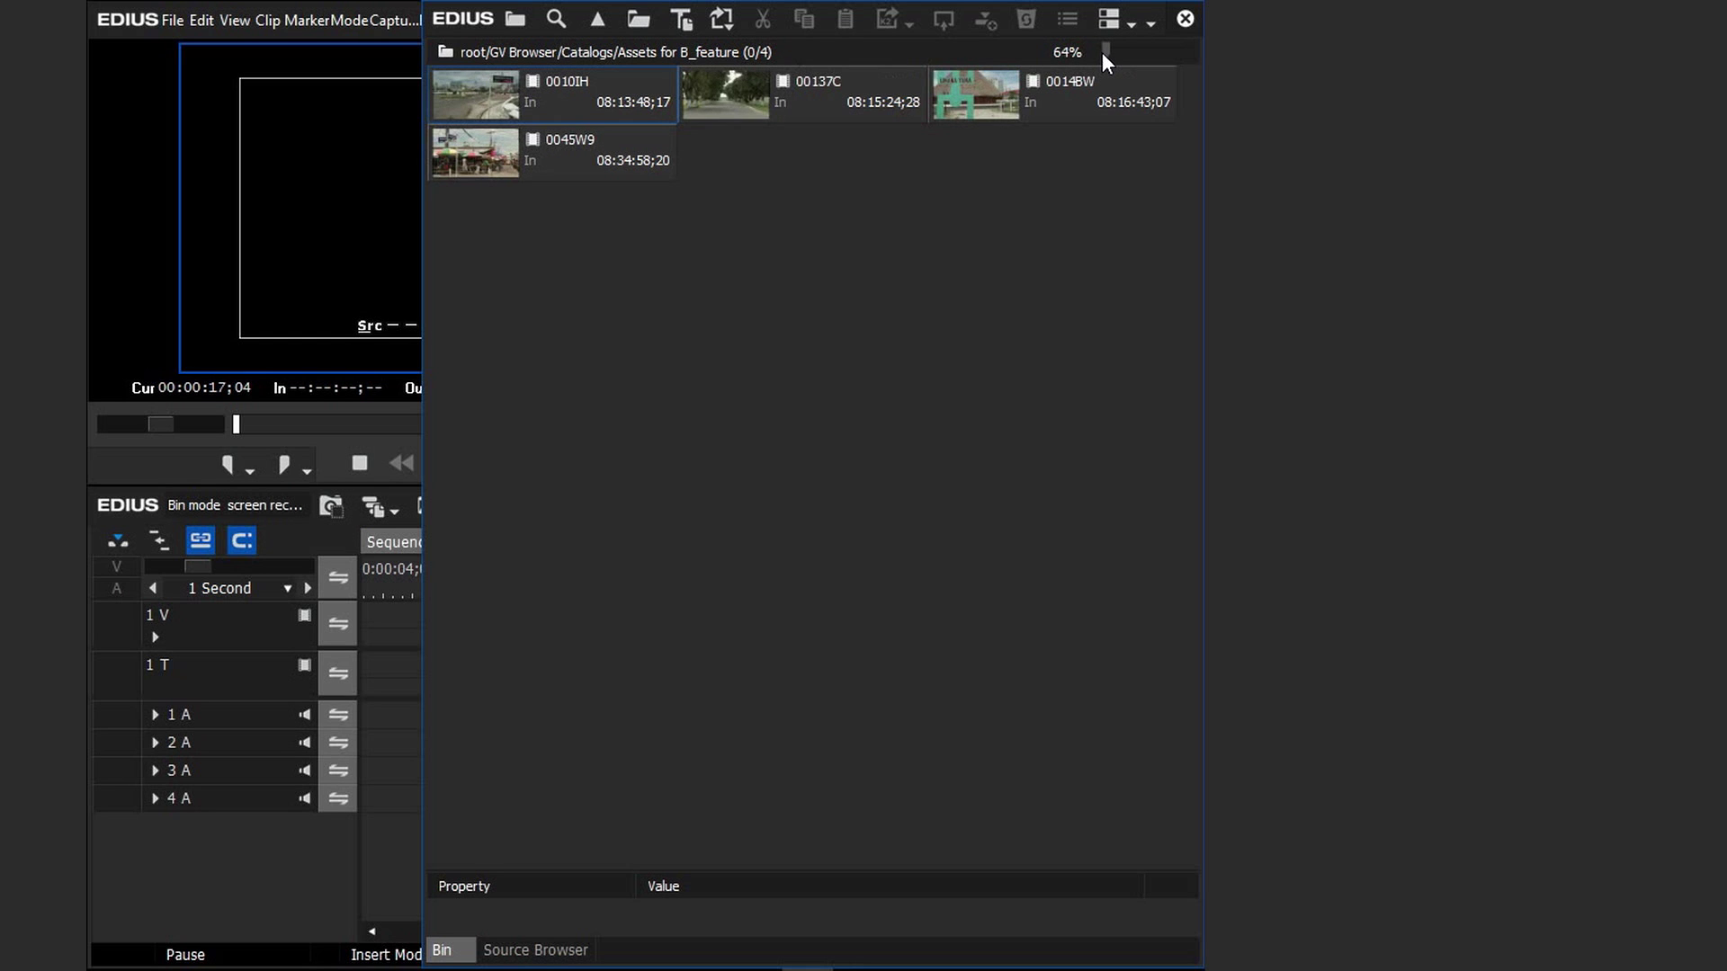
pyautogui.scroll(5, 1103, 52)
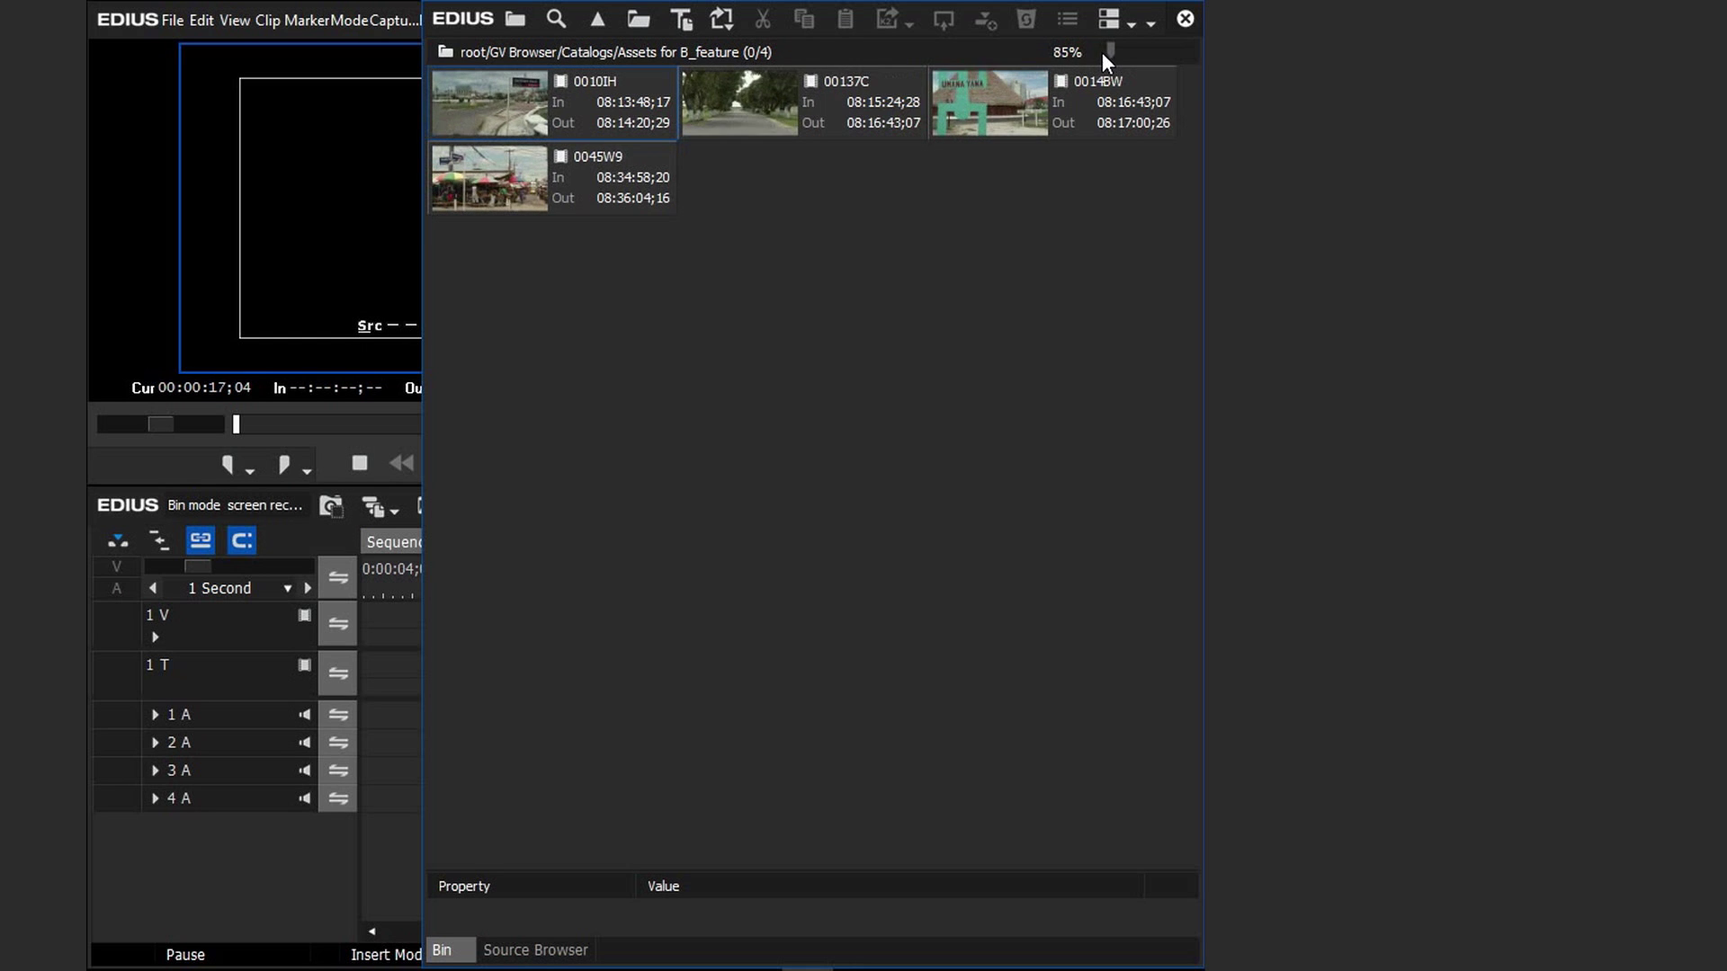
pyautogui.scroll(4, 1103, 52)
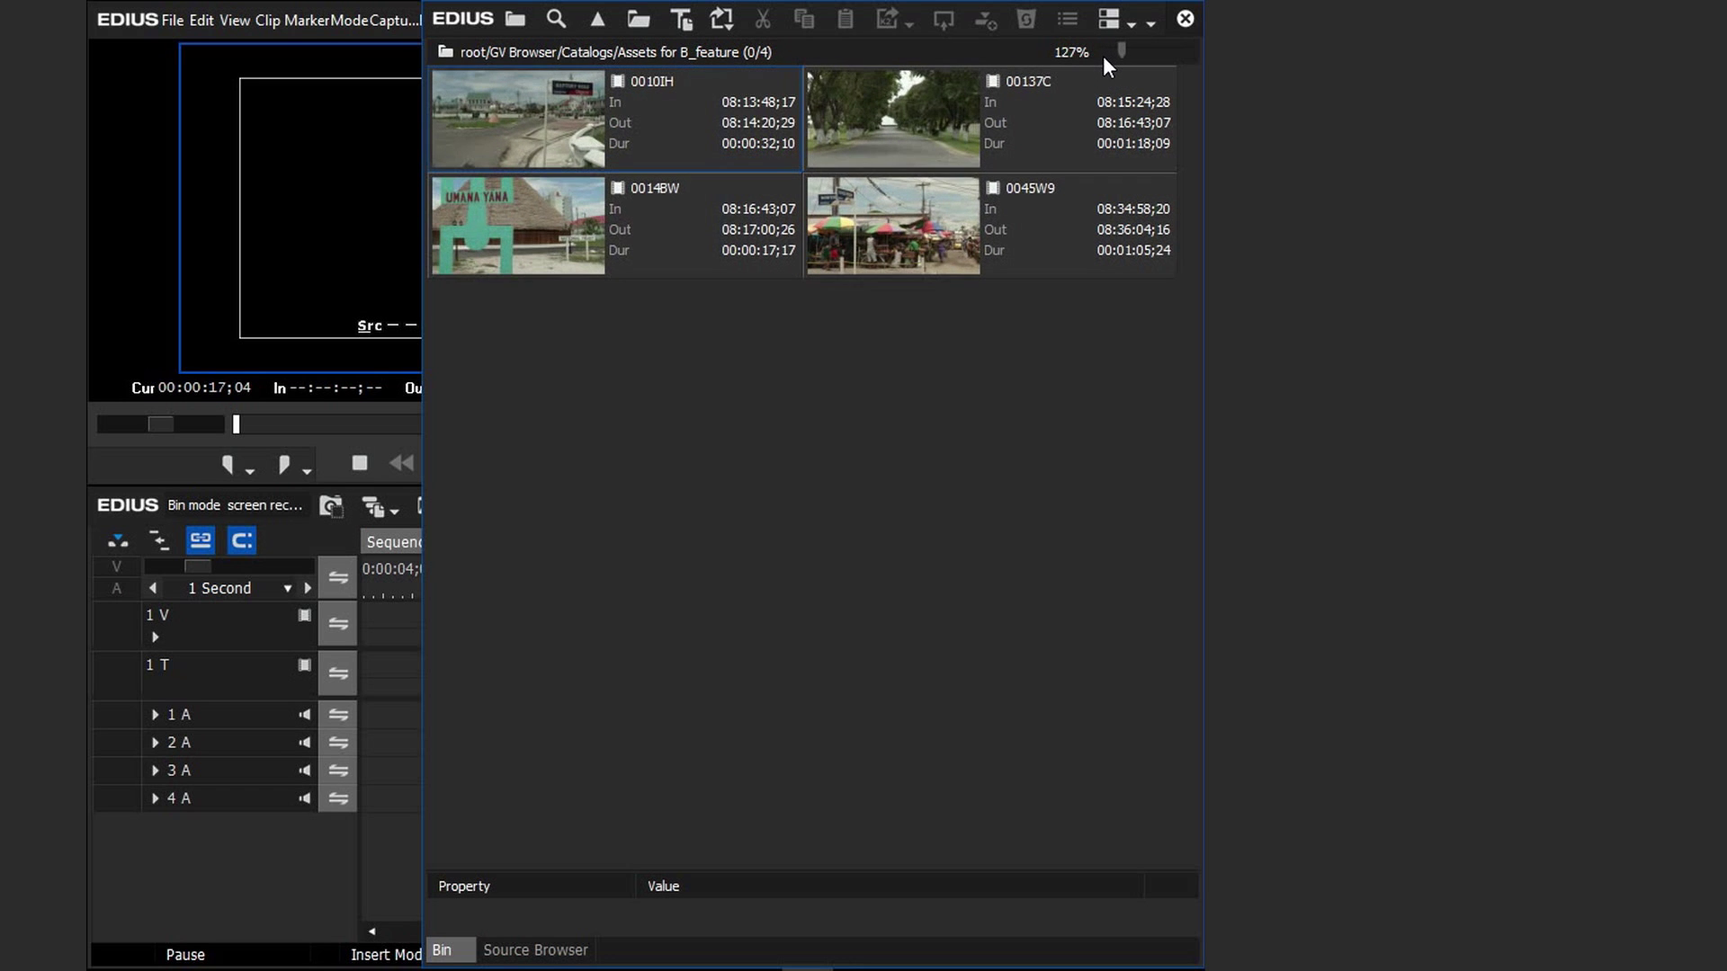
pyautogui.scroll(-10, 1105, 57)
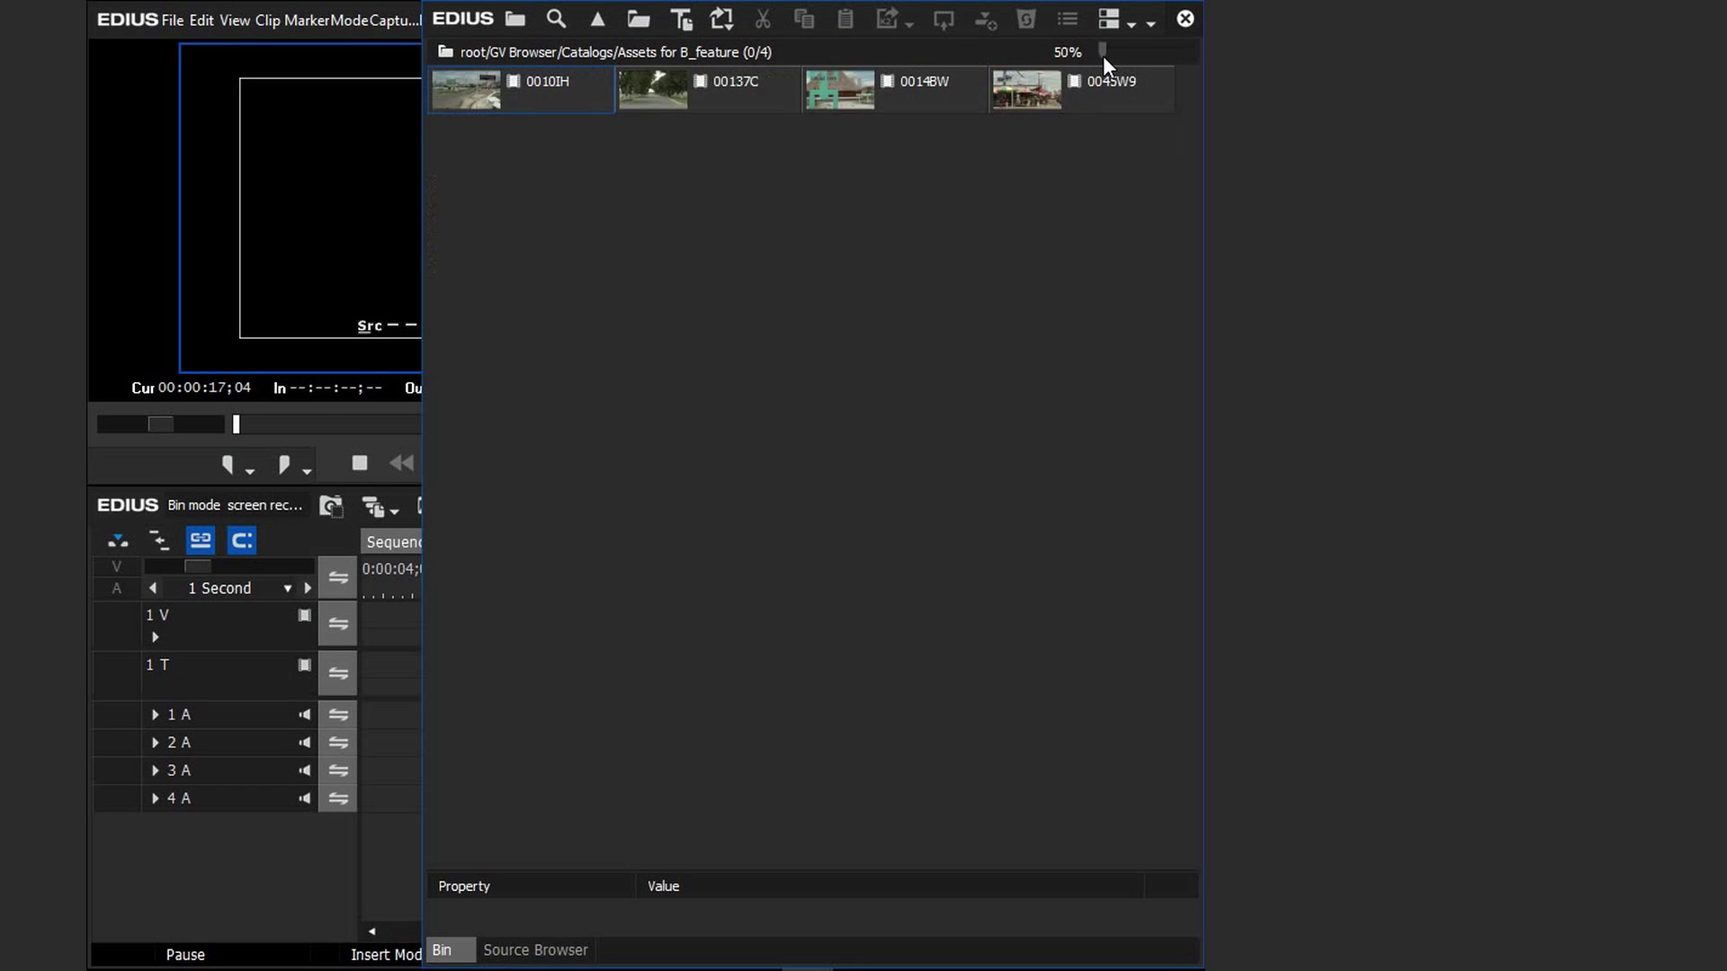
pyautogui.scroll(12, 1102, 56)
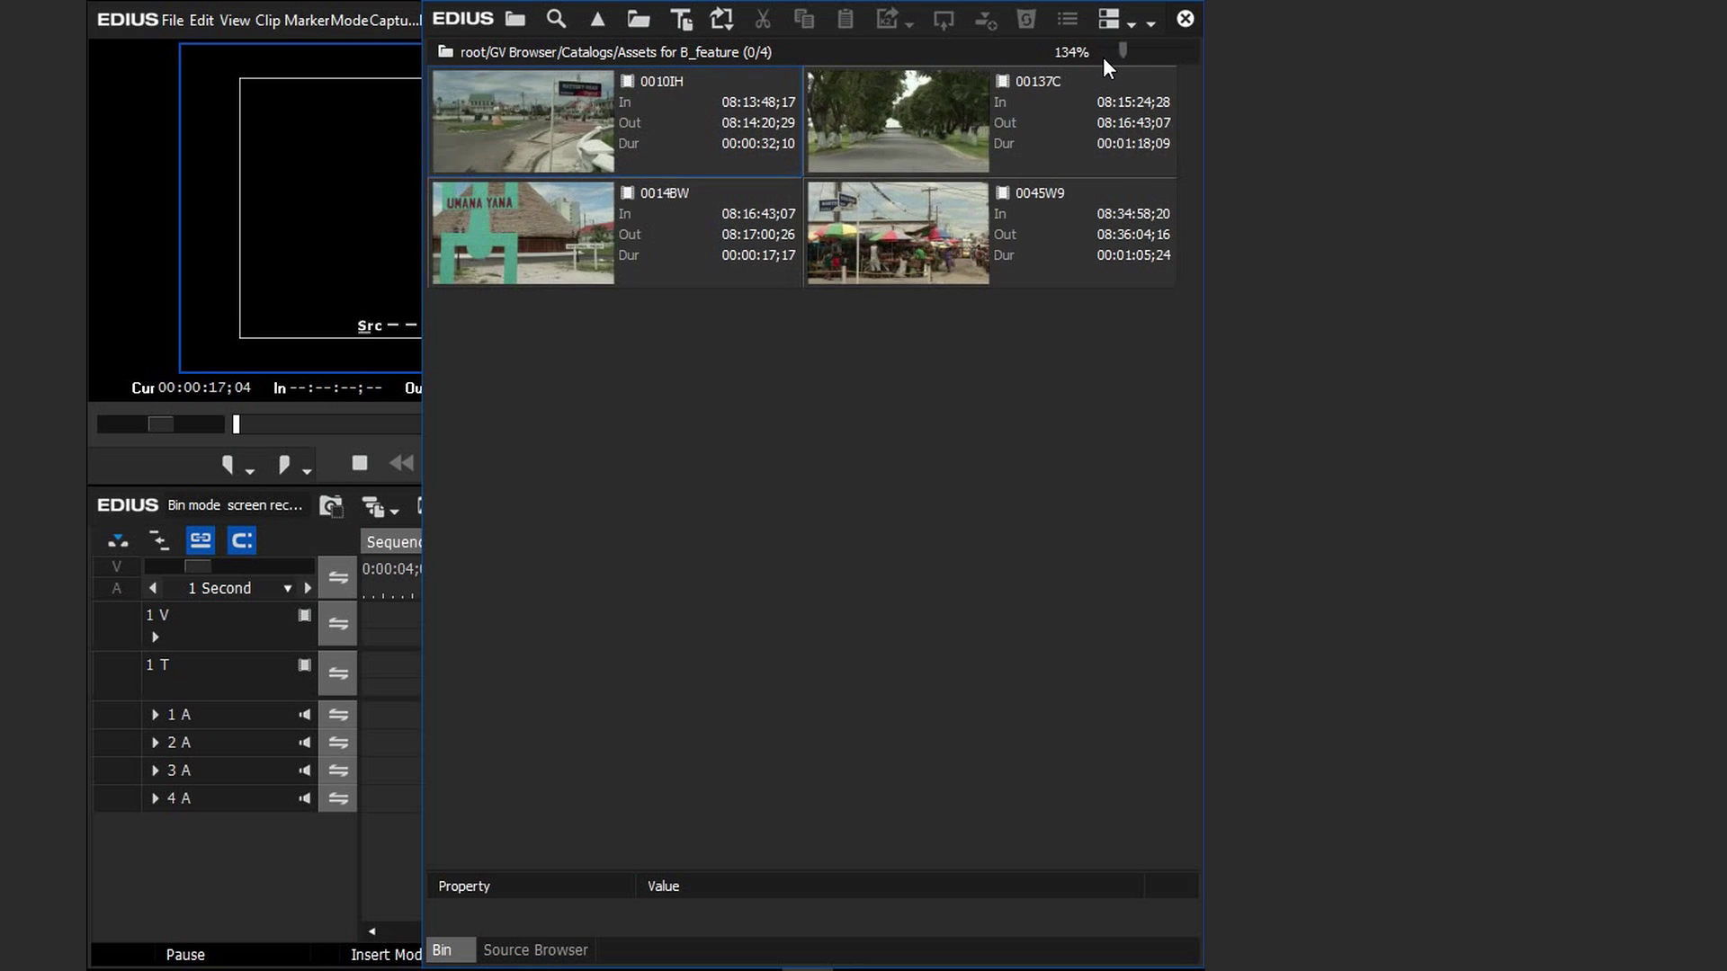
pyautogui.scroll(9, 1107, 59)
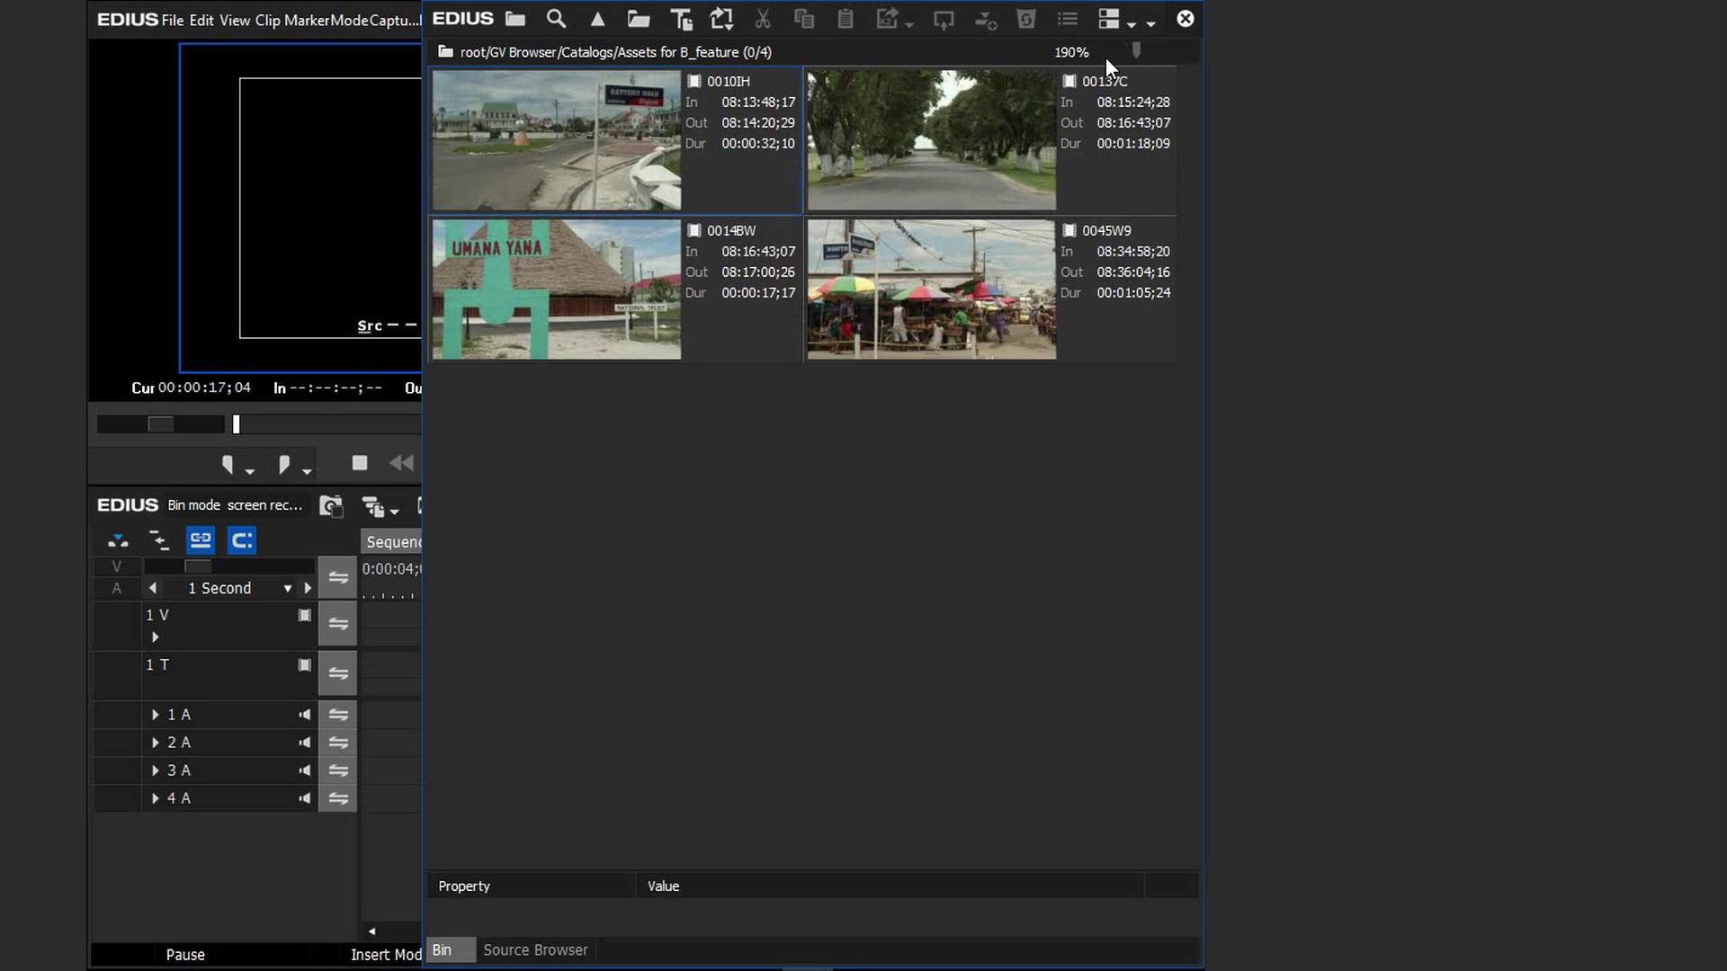
# - Enlarge the bin's clip tiles to 302% and move the bin window beside the player and timeline
pyautogui.scroll(8, 1105, 57)
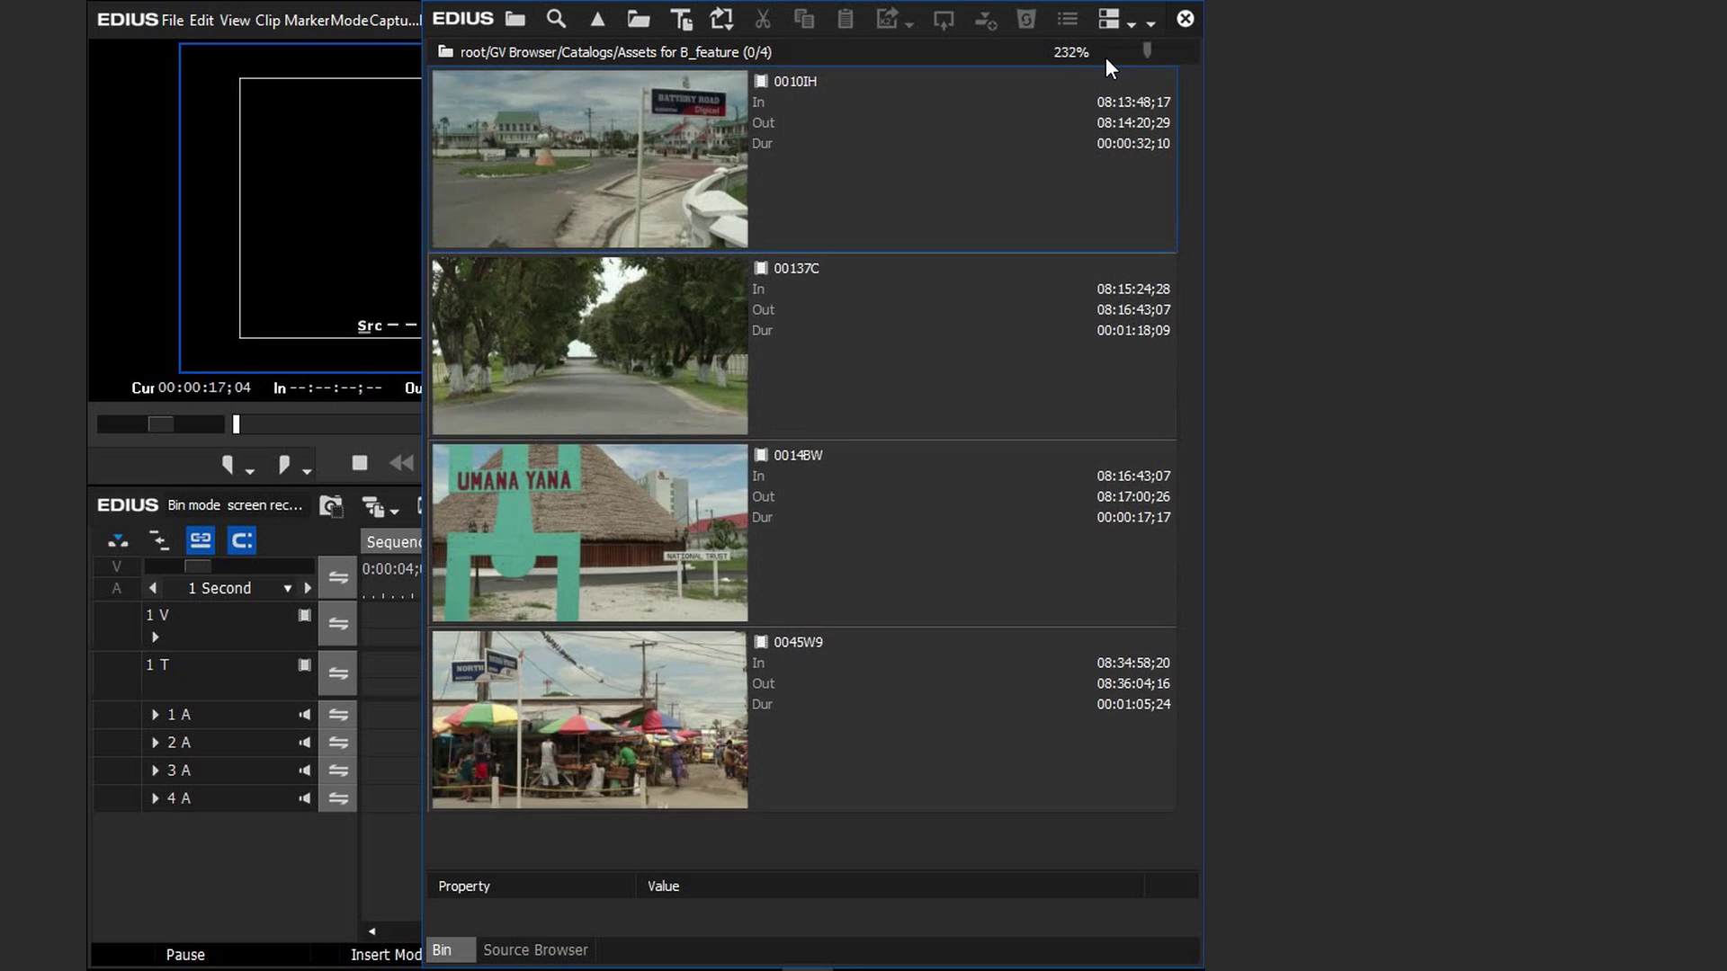
pyautogui.scroll(5, 1104, 57)
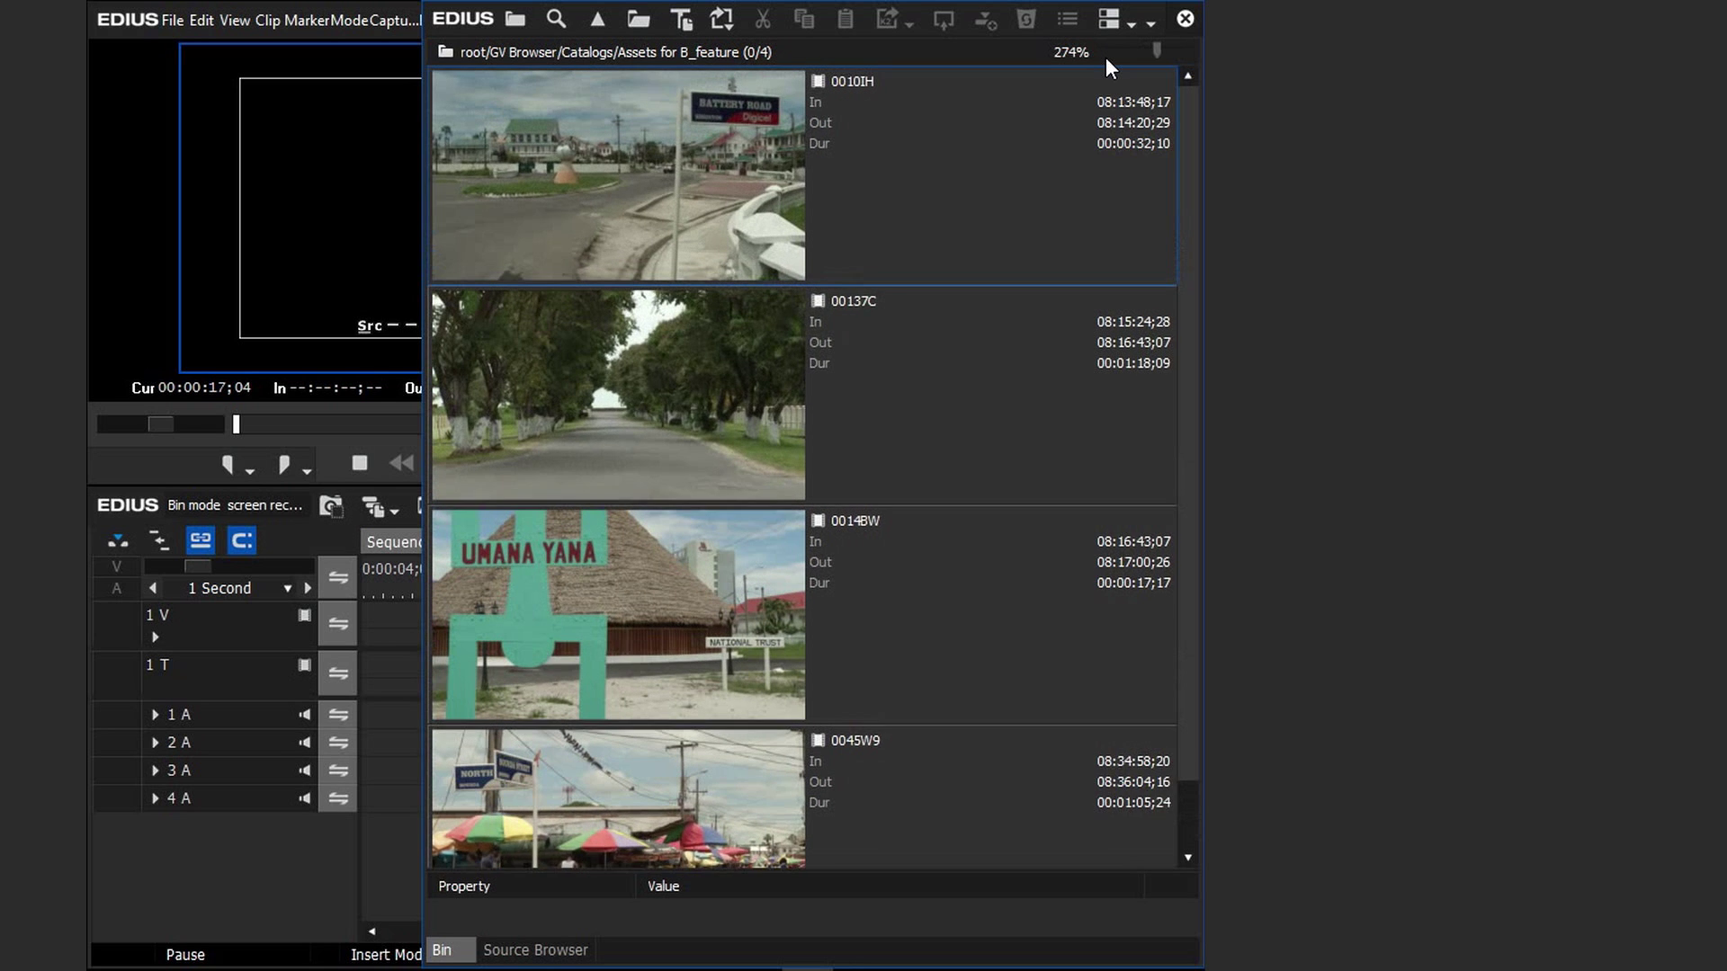
pyautogui.scroll(2, 1104, 57)
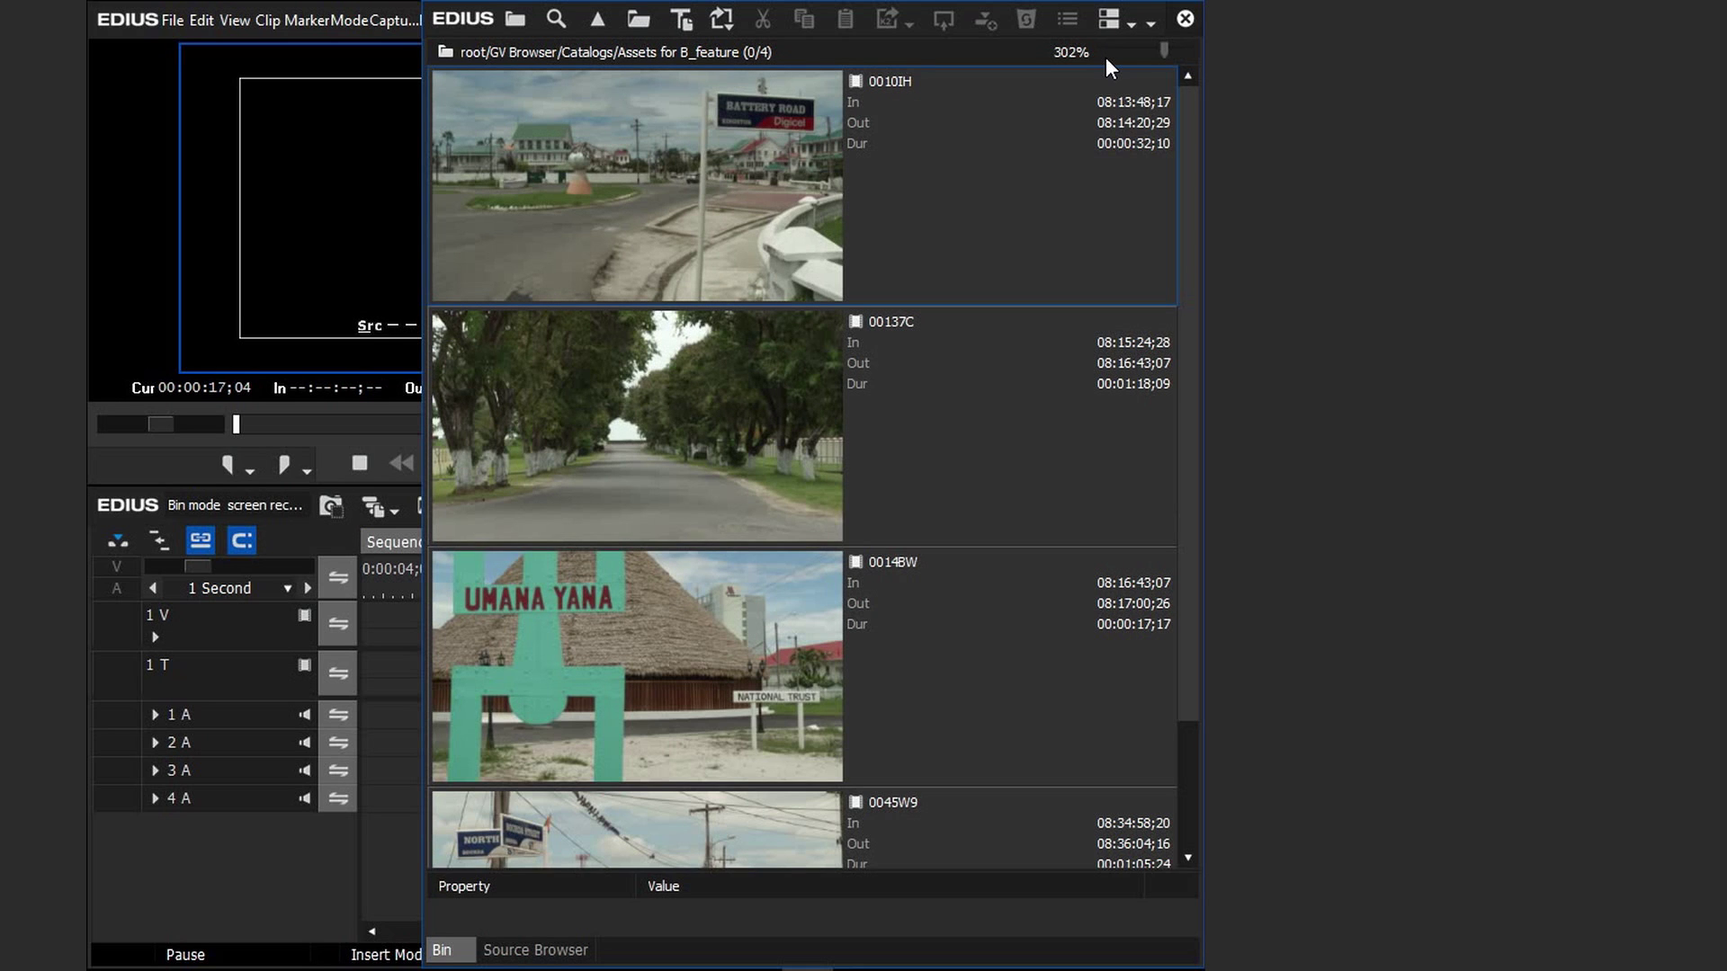
pyautogui.moveTo(436, 22); pyautogui.dragTo(887, 18)
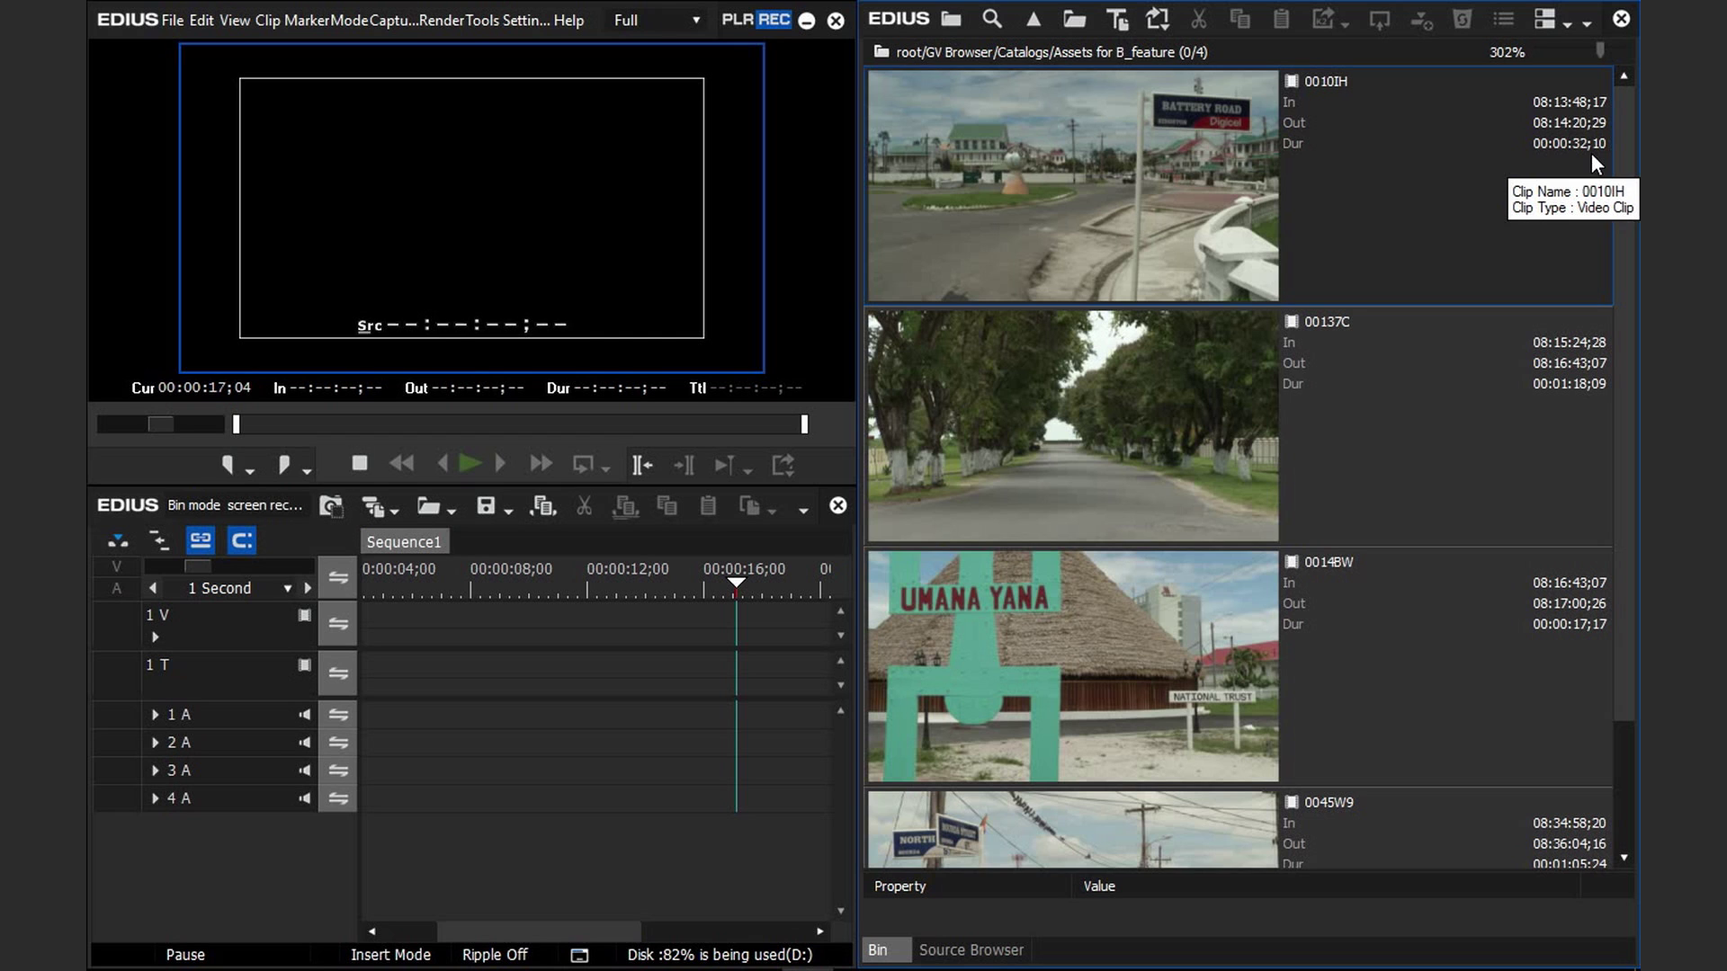
# - Open clip 0010IH in the player and set its In point to 08:13:57;00 and Out point to 08:13:59;25
pyautogui.doubleClick(1014, 185)
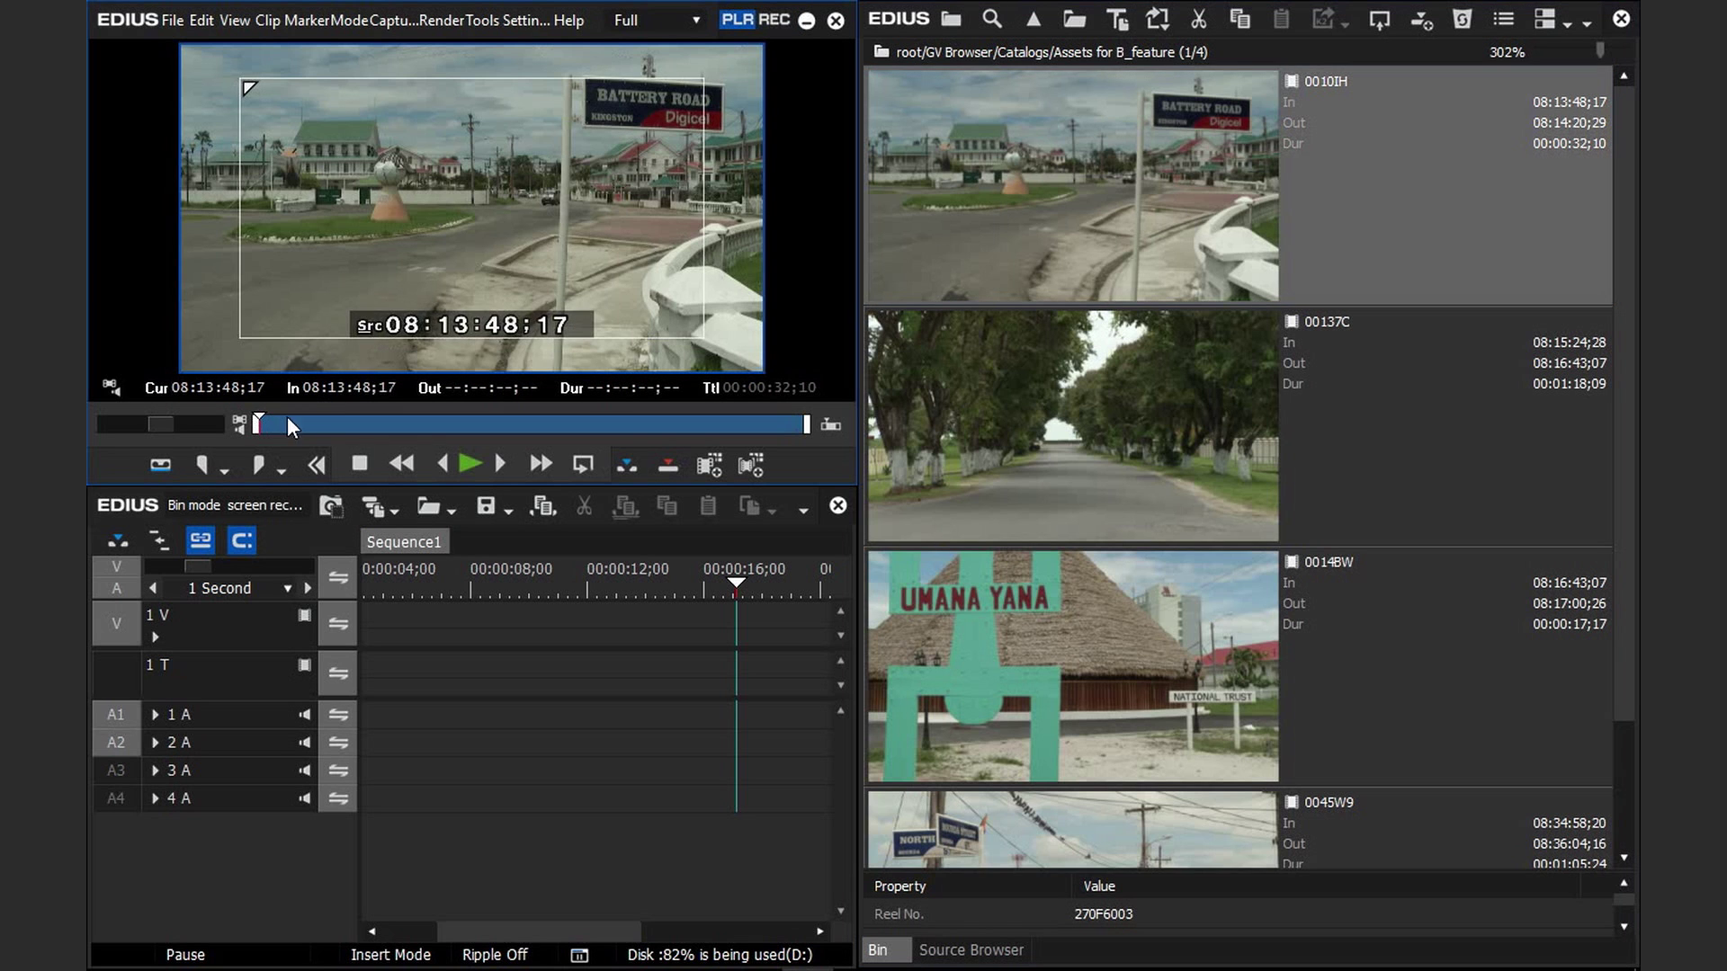
pyautogui.click(374, 393)
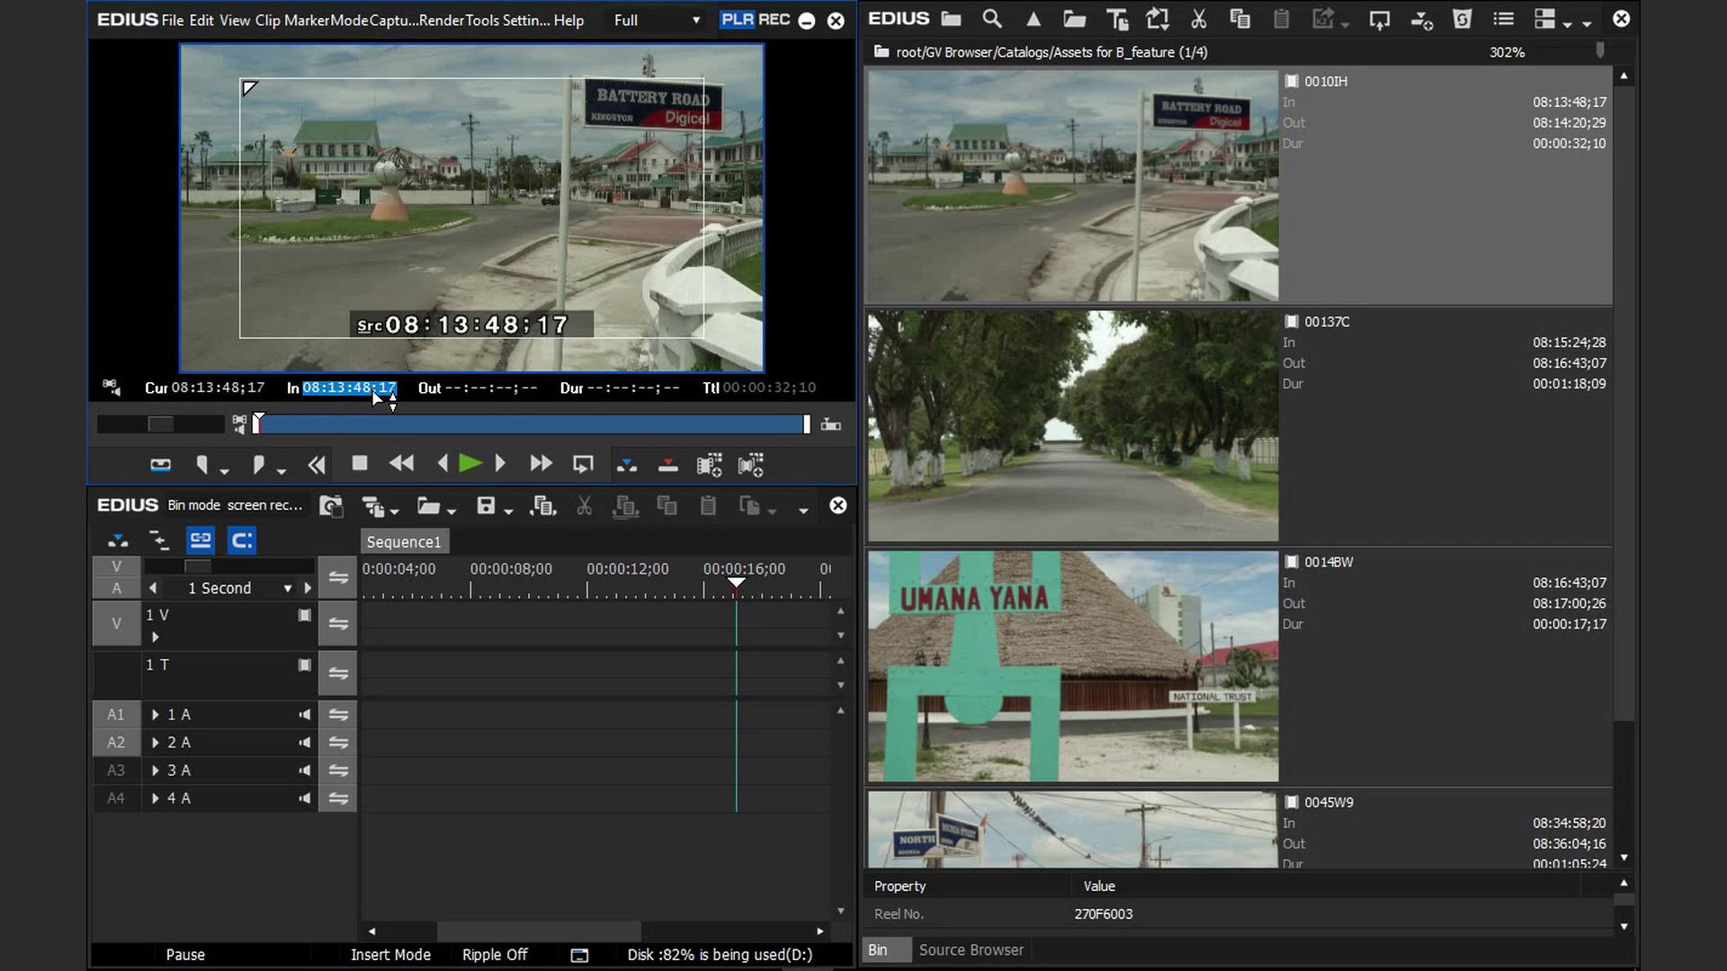
pyautogui.write('8:13;57')
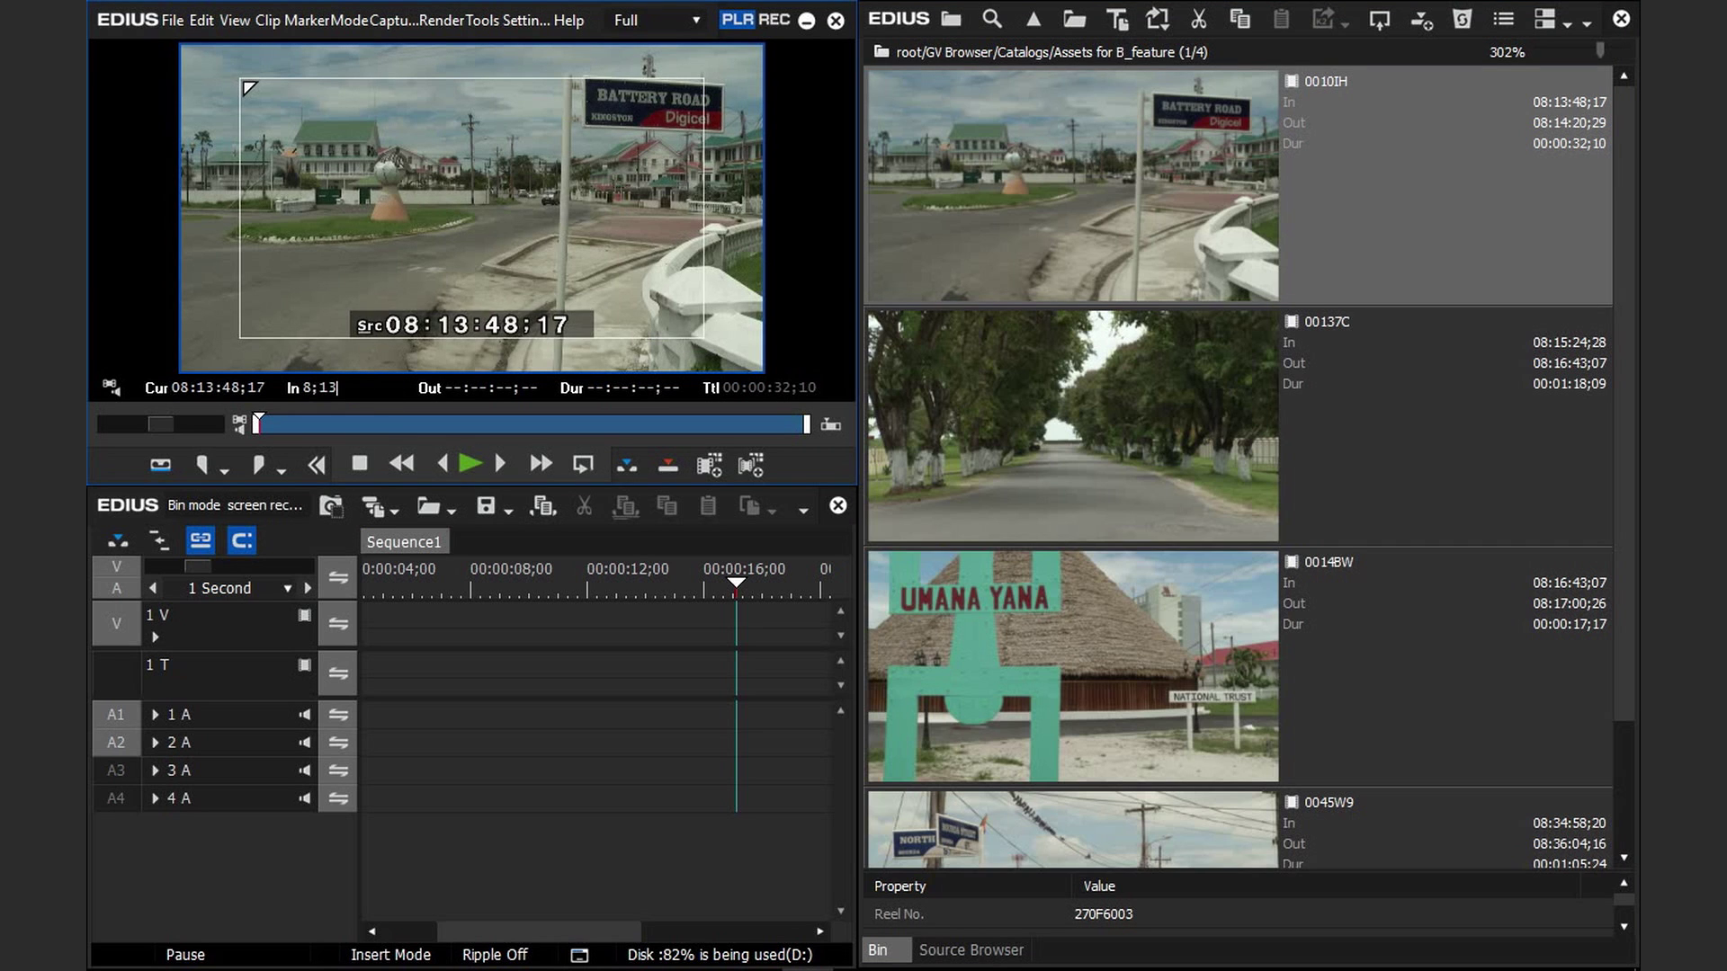
pyautogui.press('Return')
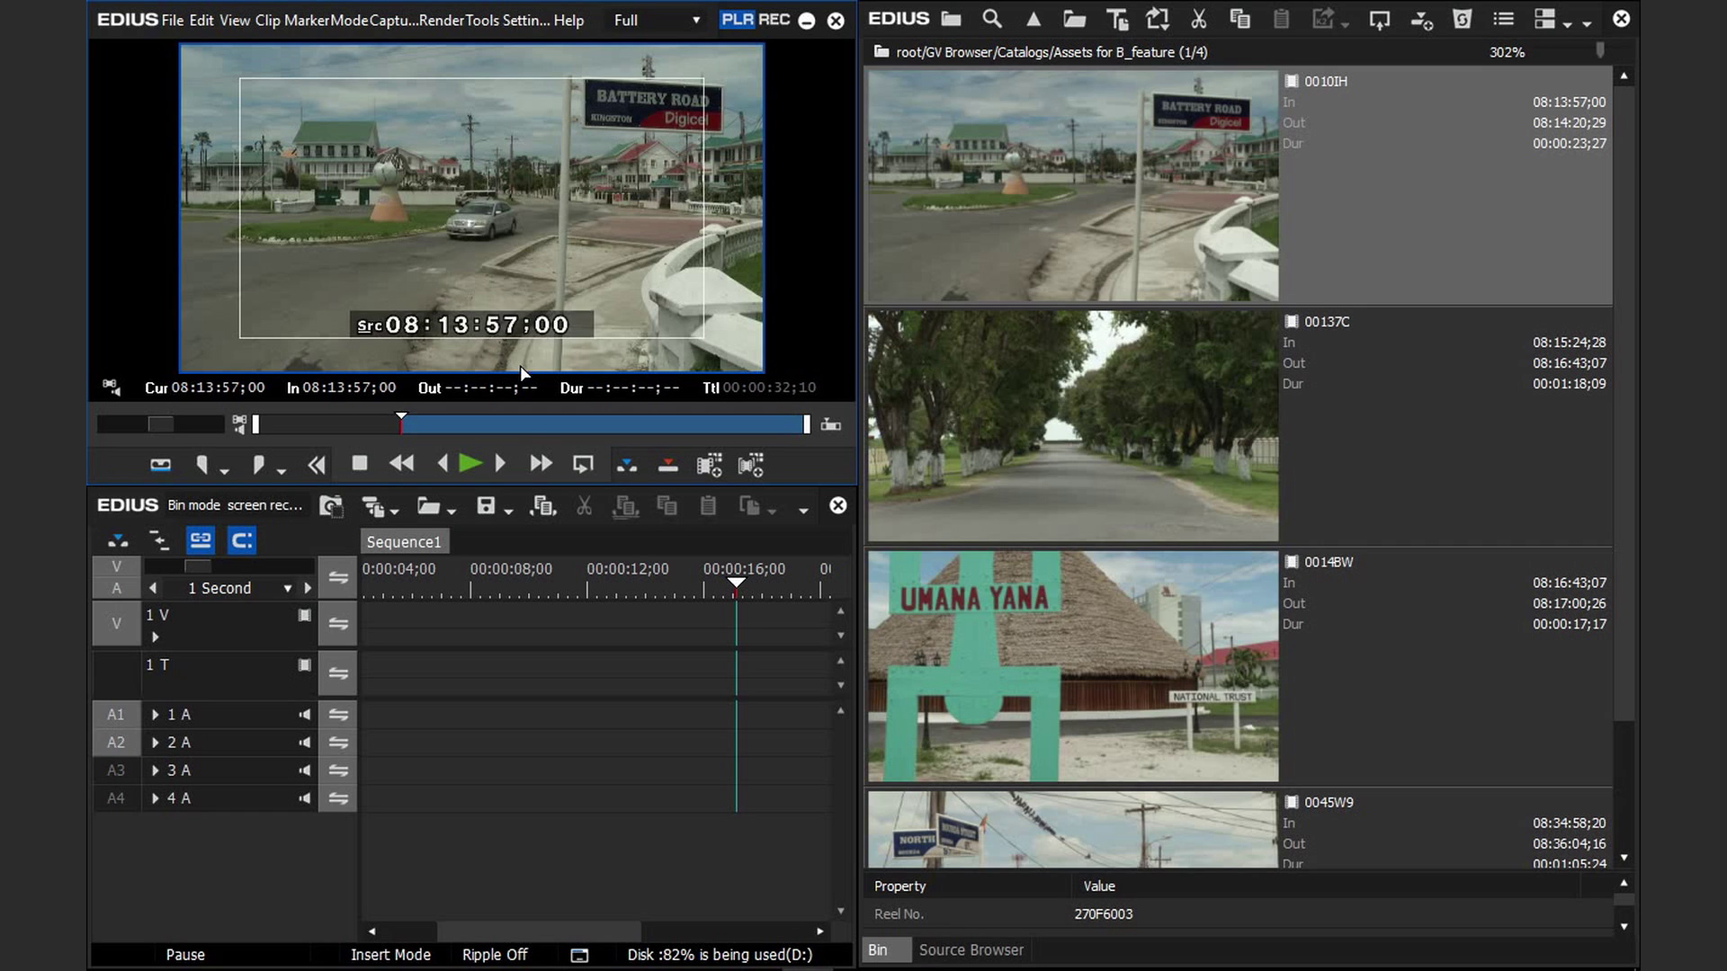
pyautogui.click(483, 392)
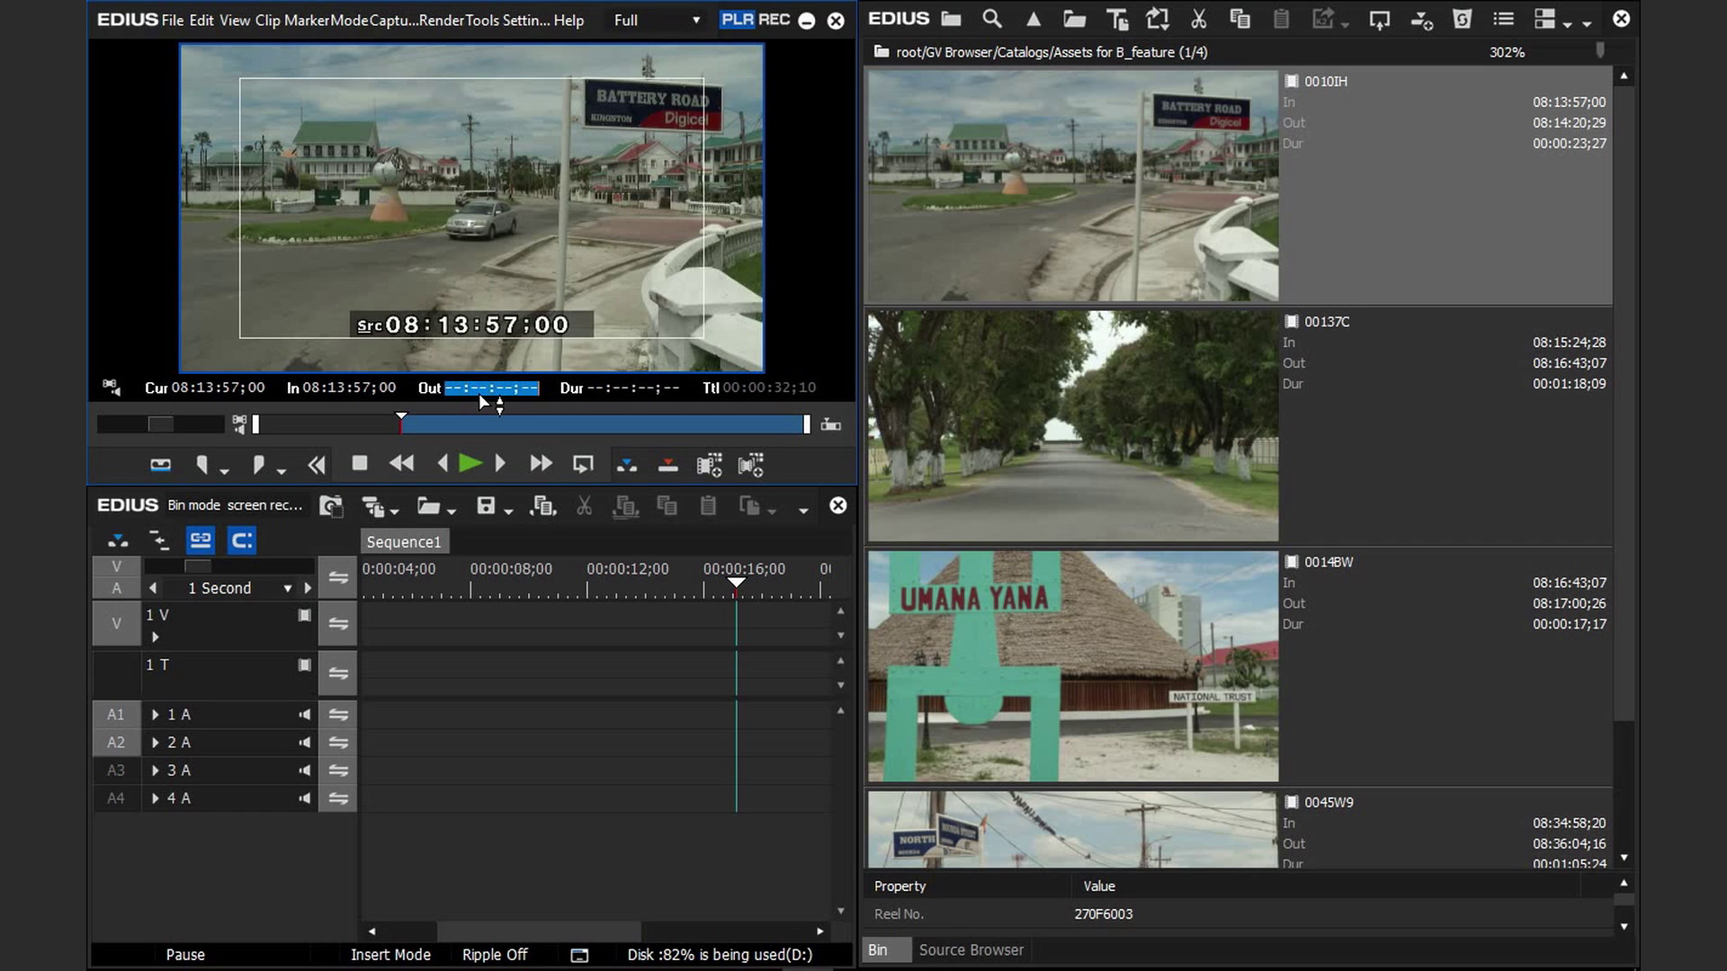
pyautogui.write('8:13:5')
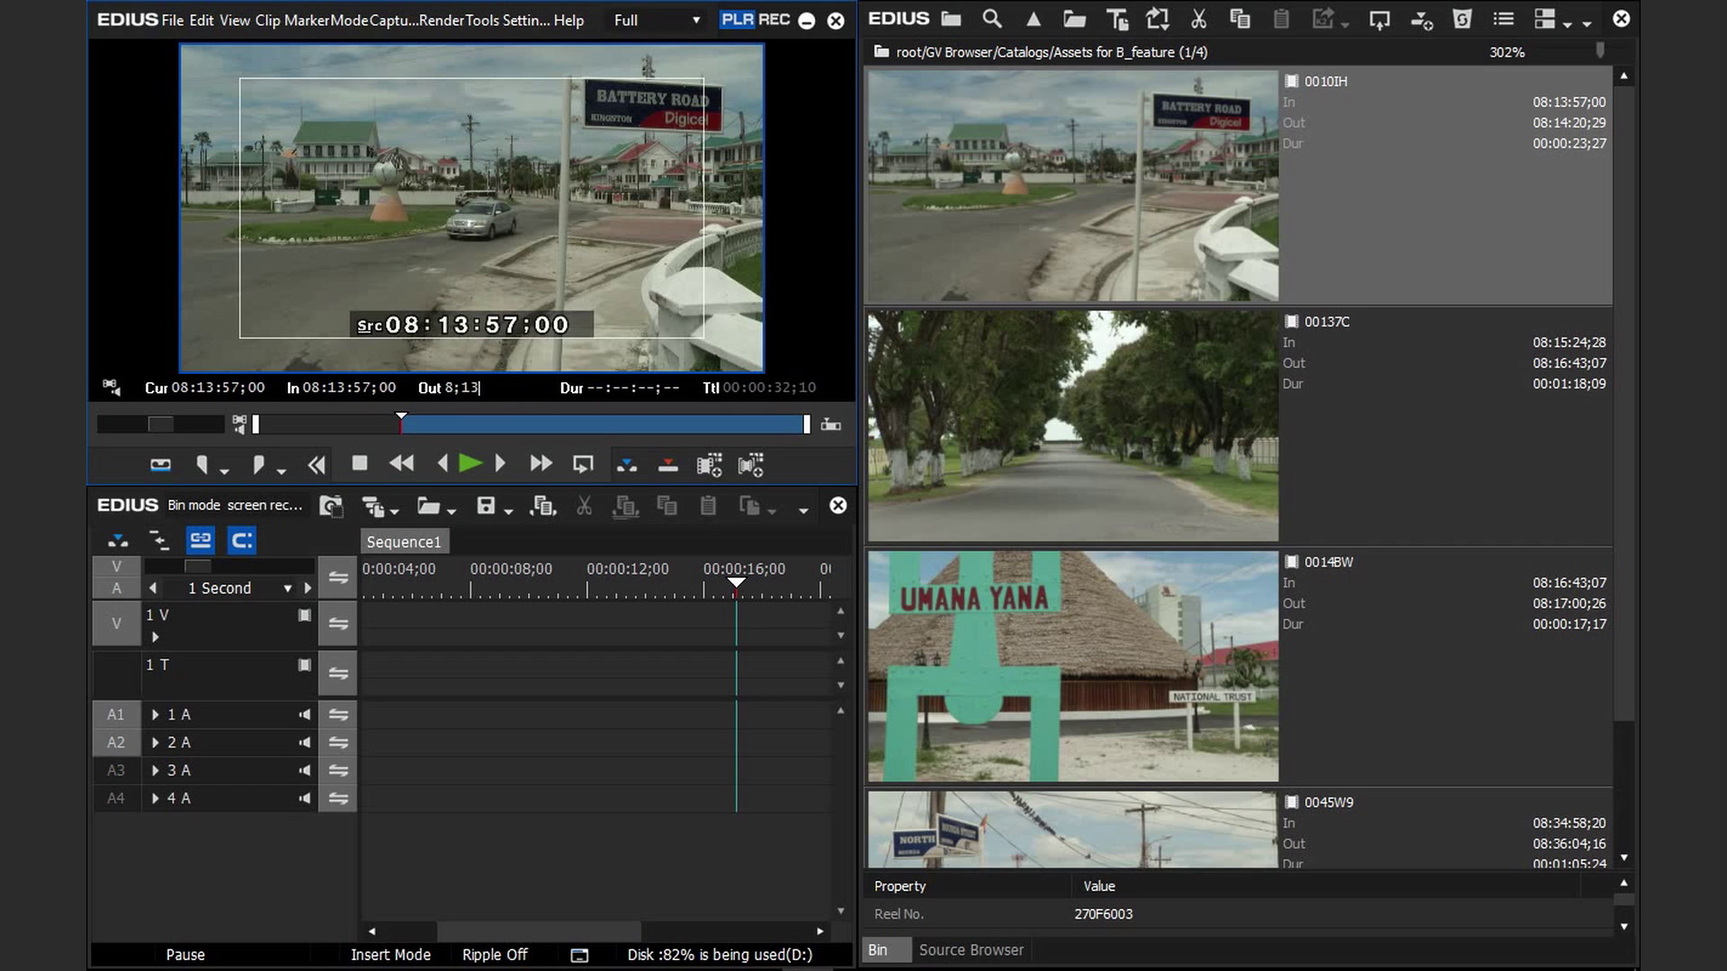
pyautogui.write('9;25')
pyautogui.press('Return')
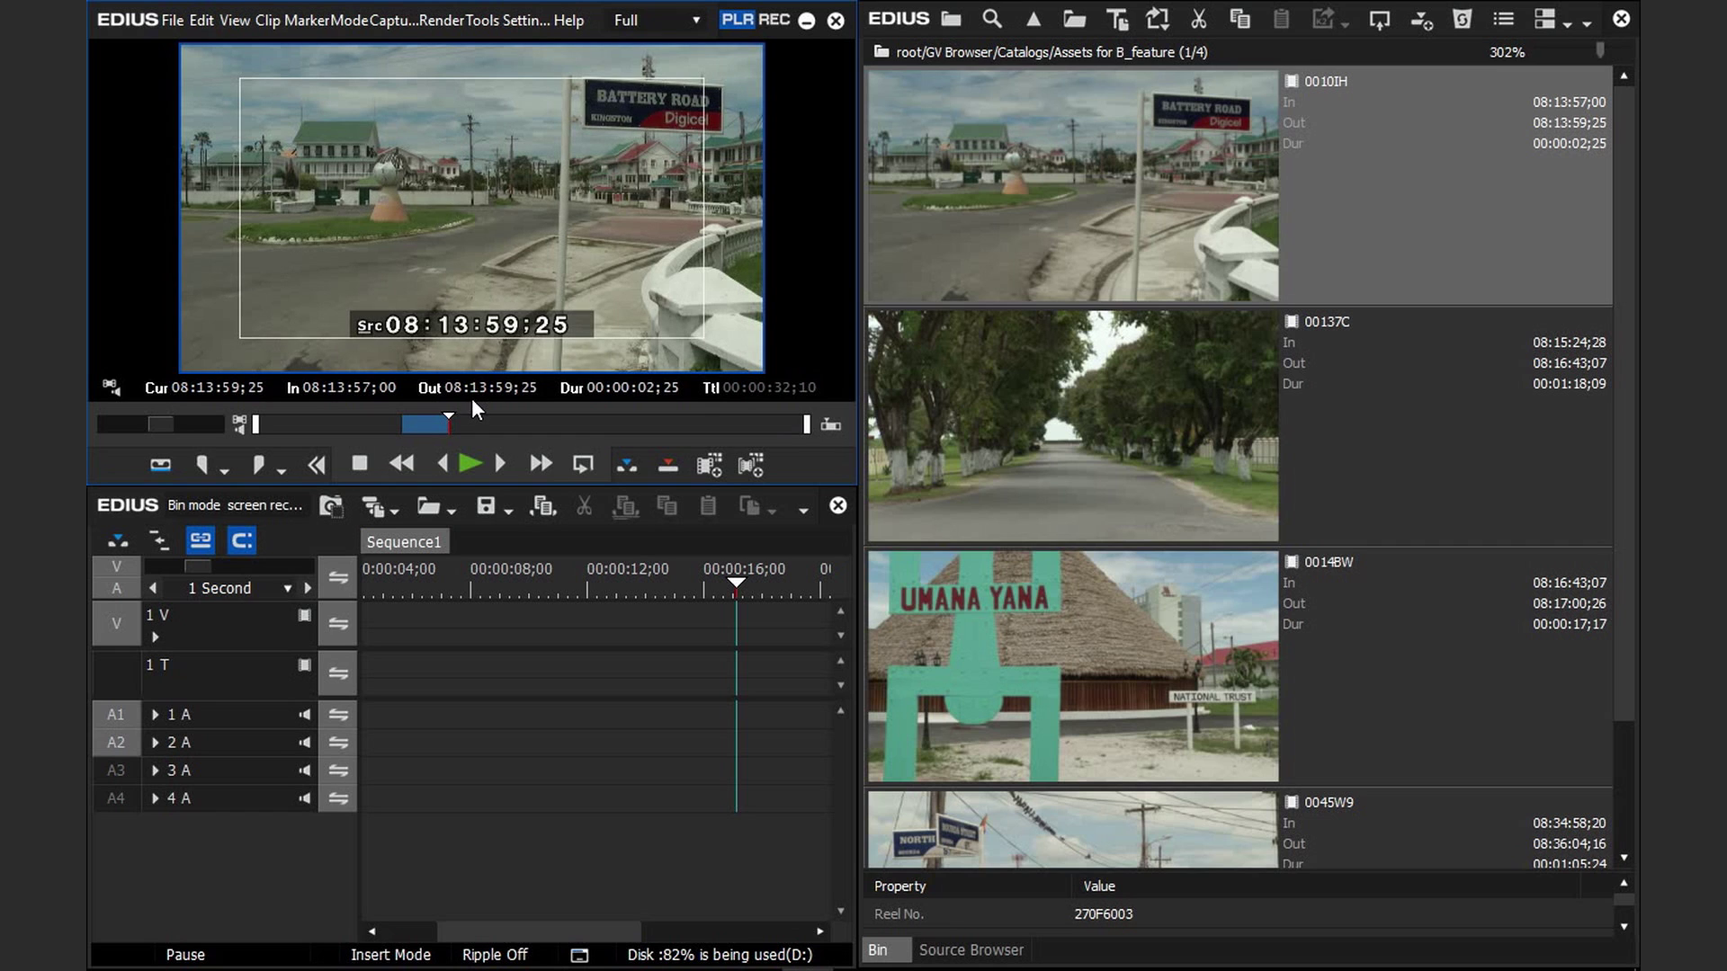
# - Insert the marked part of clip 0010IH at the start of Sequence1
pyautogui.press('q')
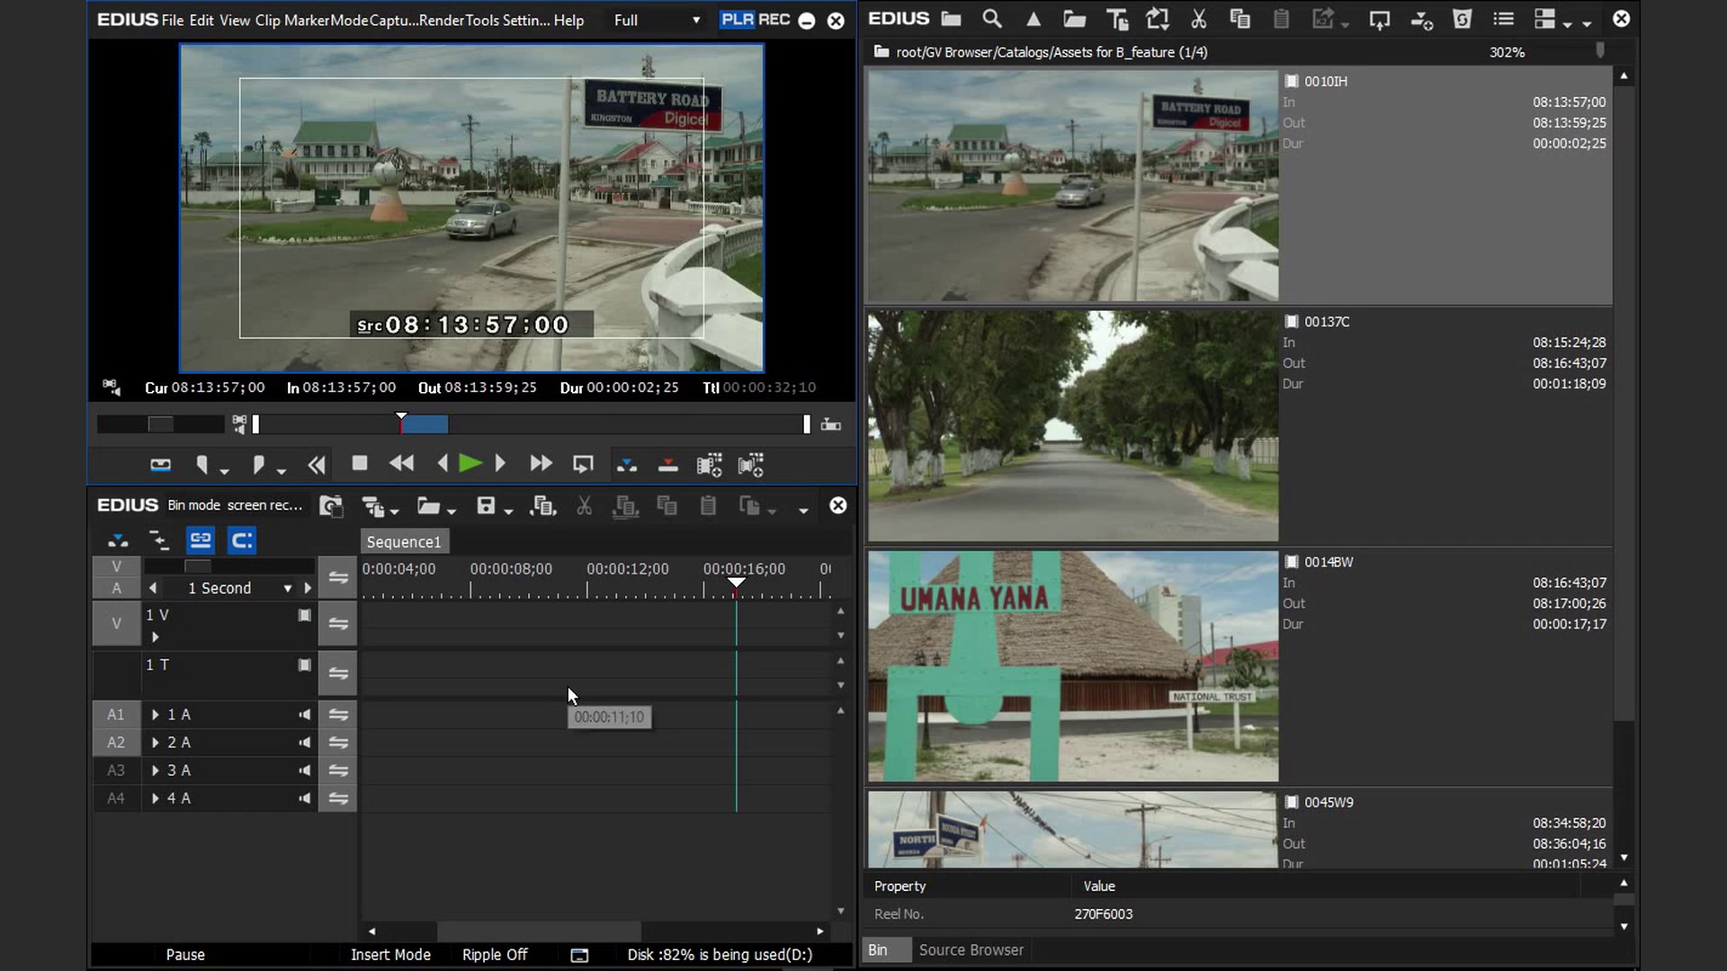
pyautogui.moveTo(409, 590); pyautogui.dragTo(351, 585)
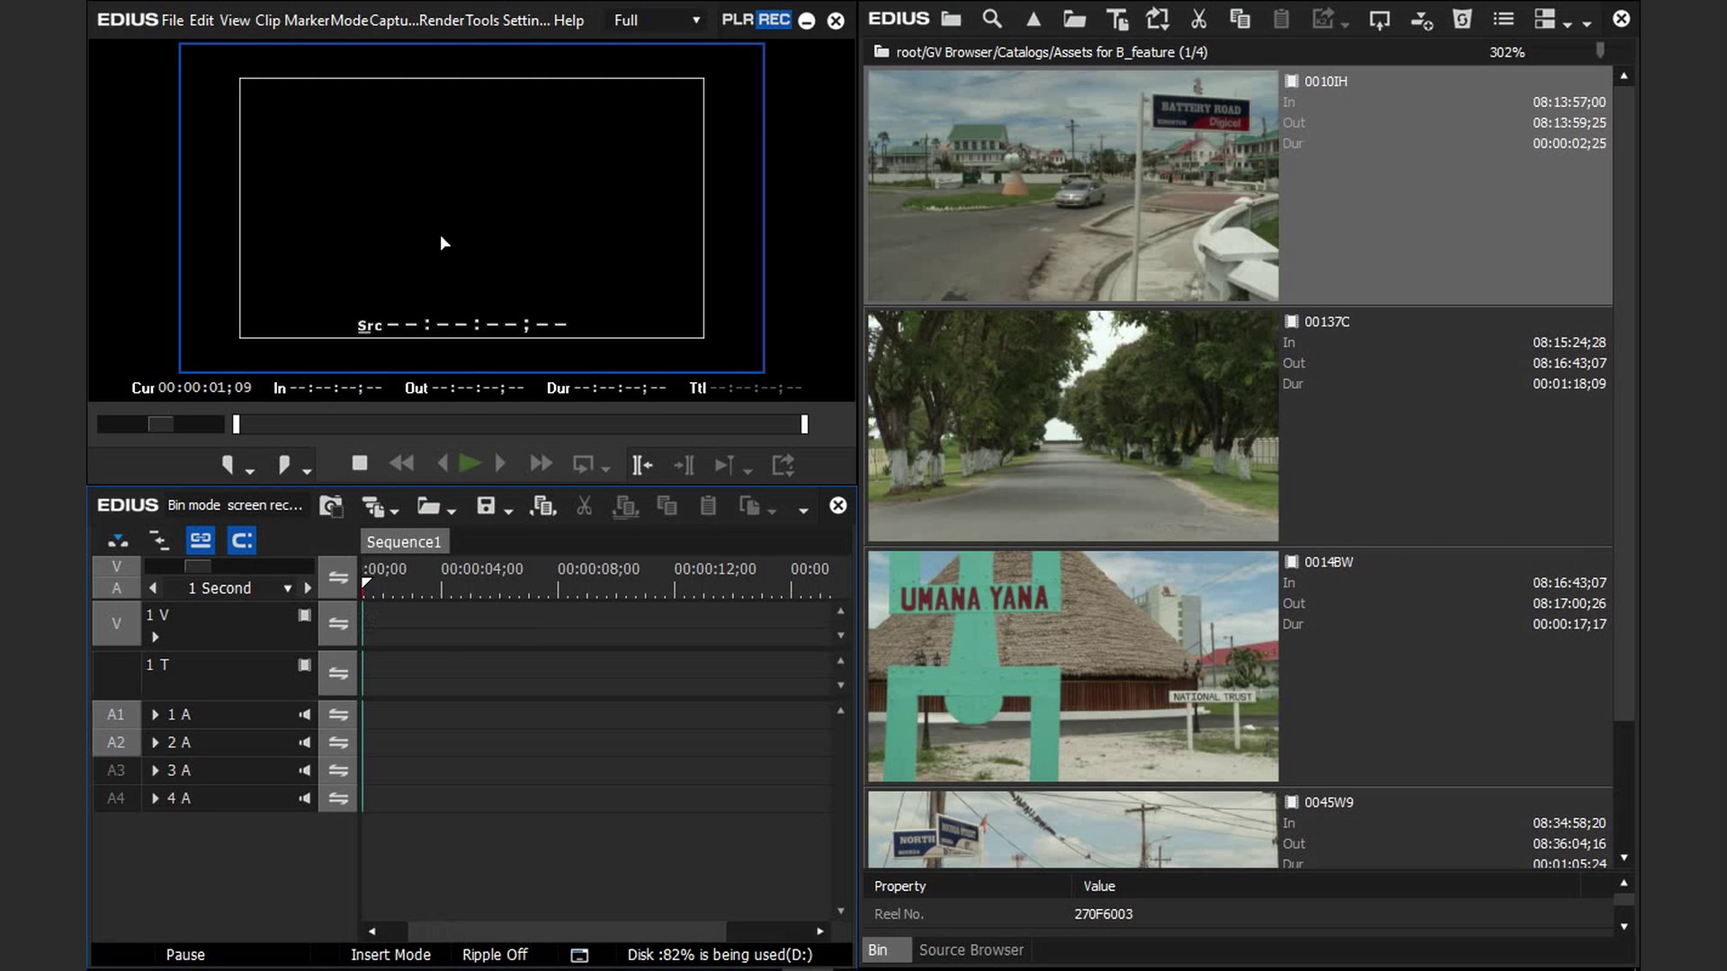
pyautogui.doubleClick(1245, 228)
pyautogui.press('[')
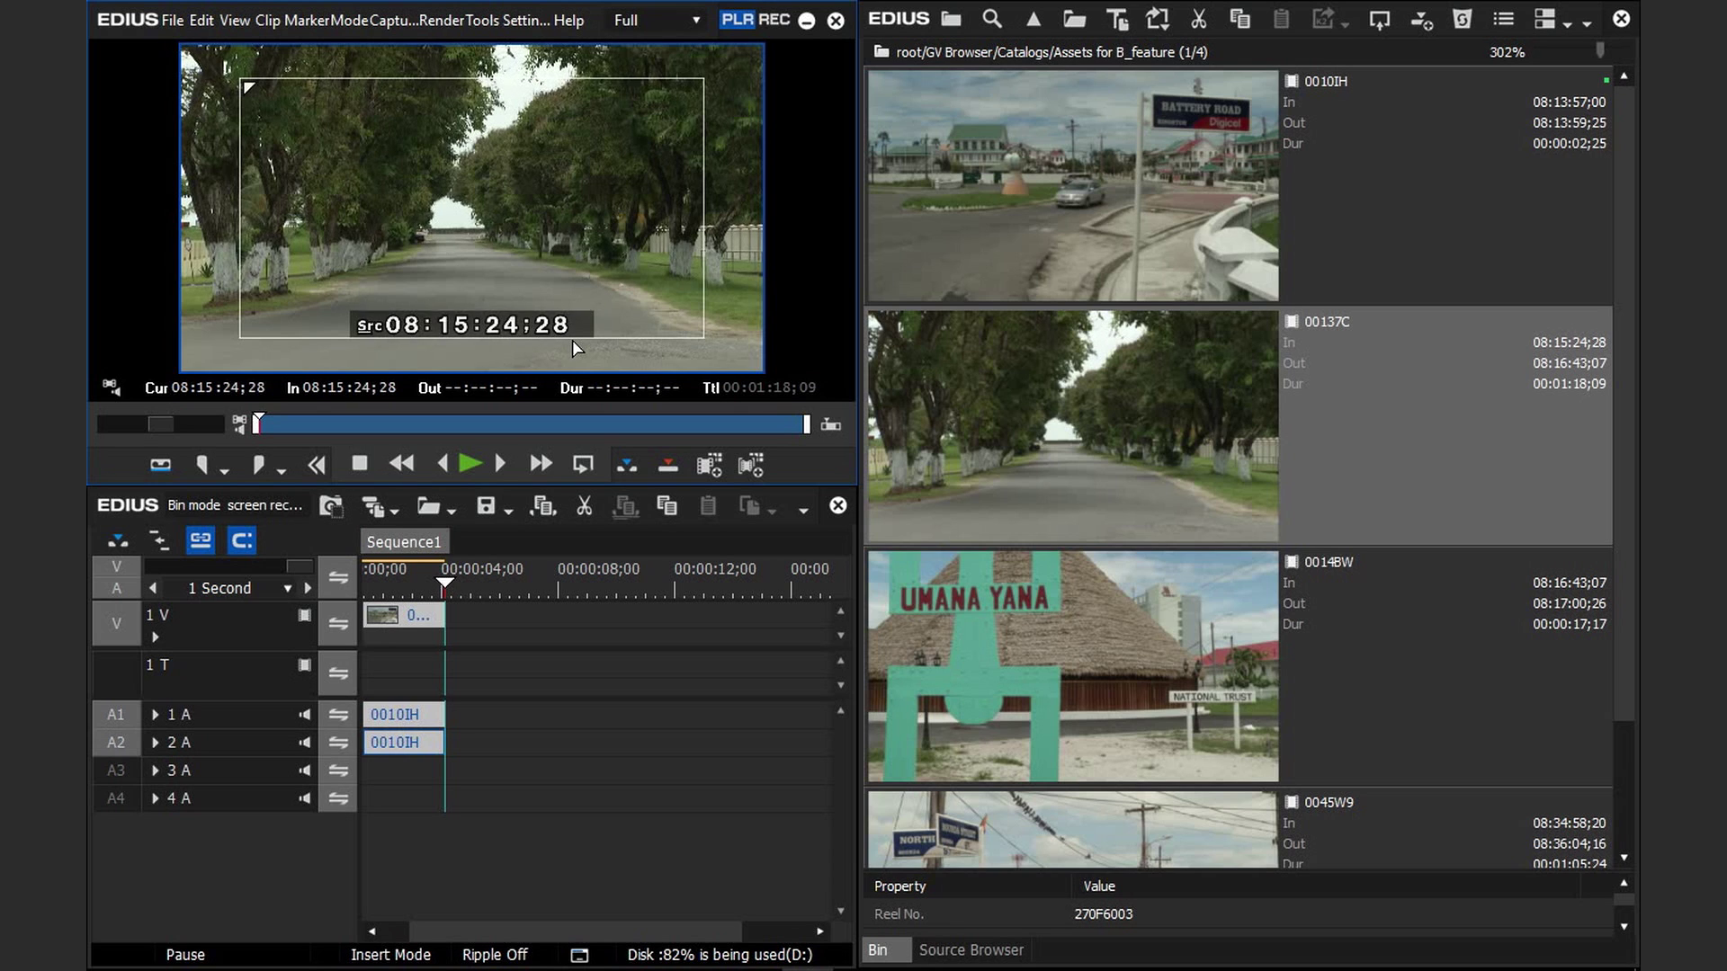
# - Set clip 00137C's In point to 08:16:18;06 and Out point to 08:16:26;28, and insert it after 0010IH on the timeline
pyautogui.click(379, 387)
pyautogui.write('8;161806')
pyautogui.press('Return')
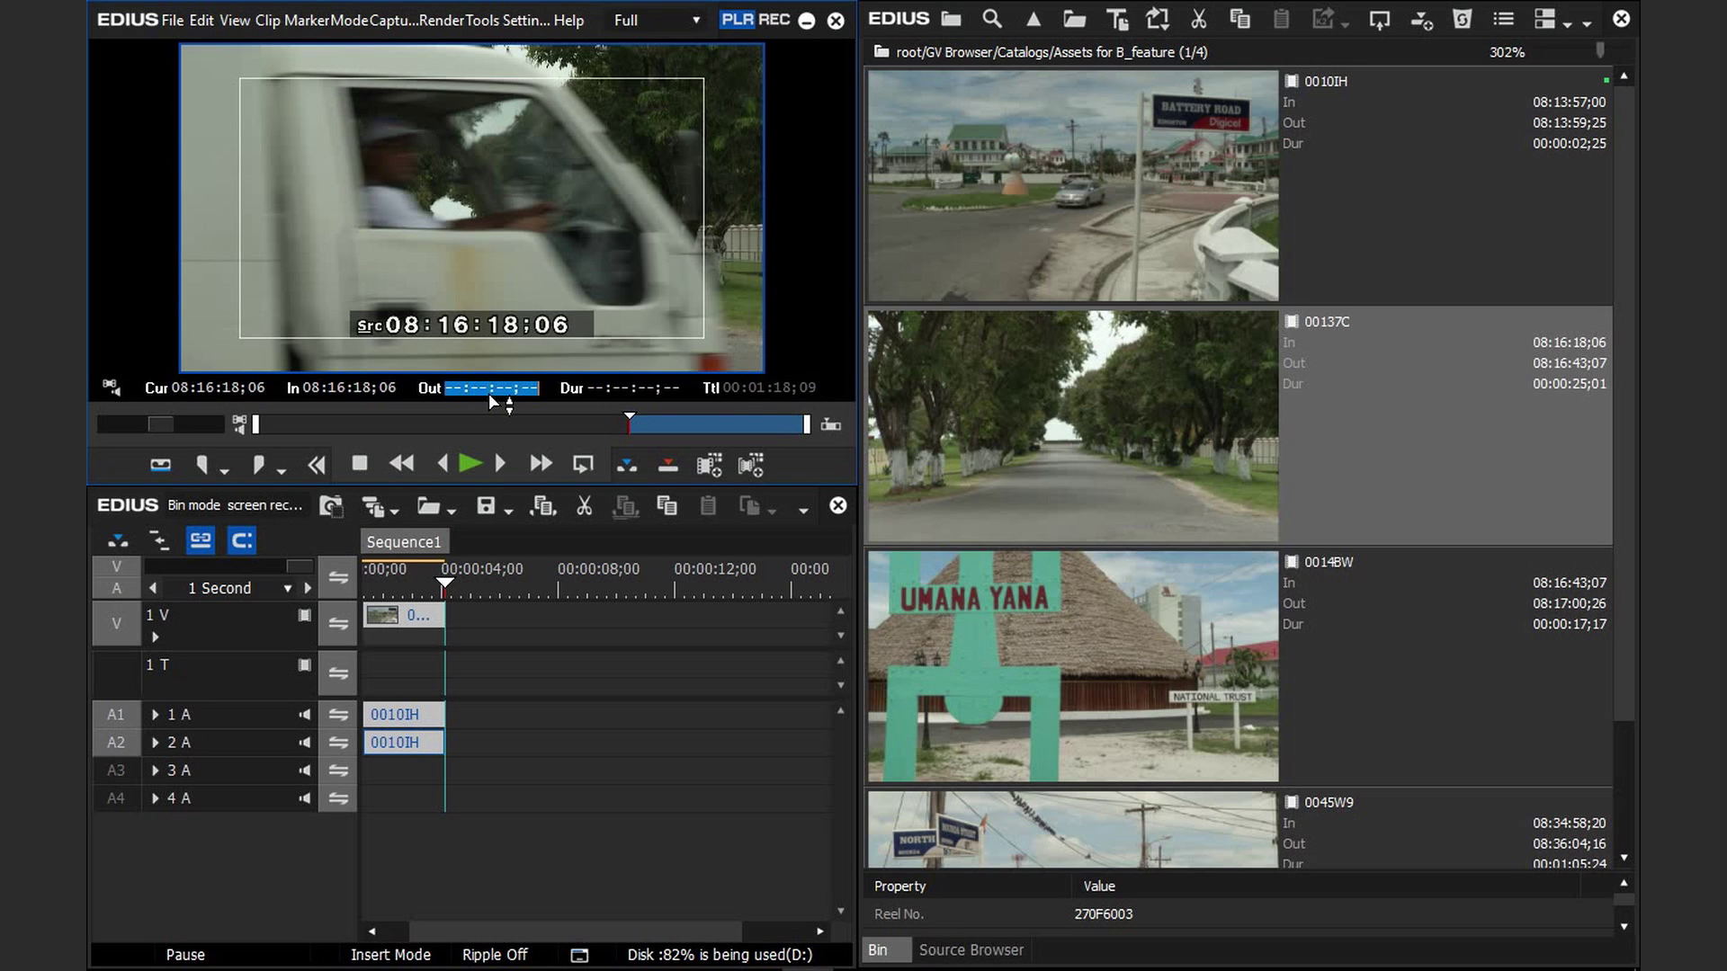
pyautogui.write('8;162628')
pyautogui.press('Return')
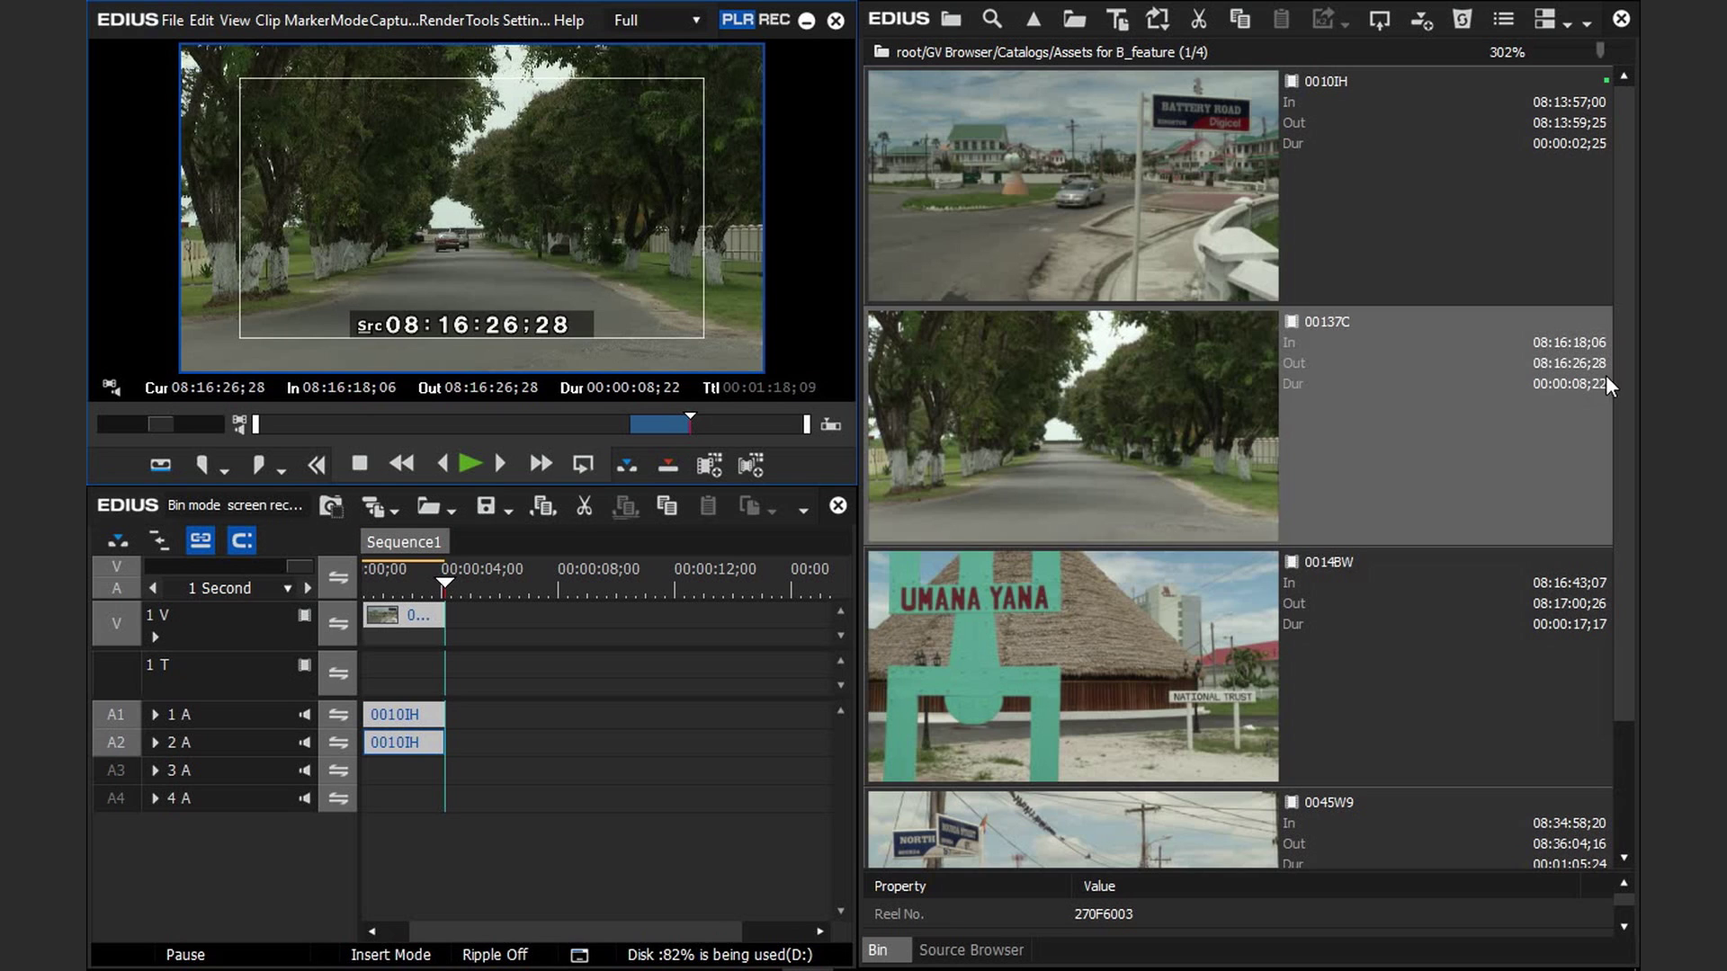
pyautogui.click(1584, 350)
pyautogui.press('[')
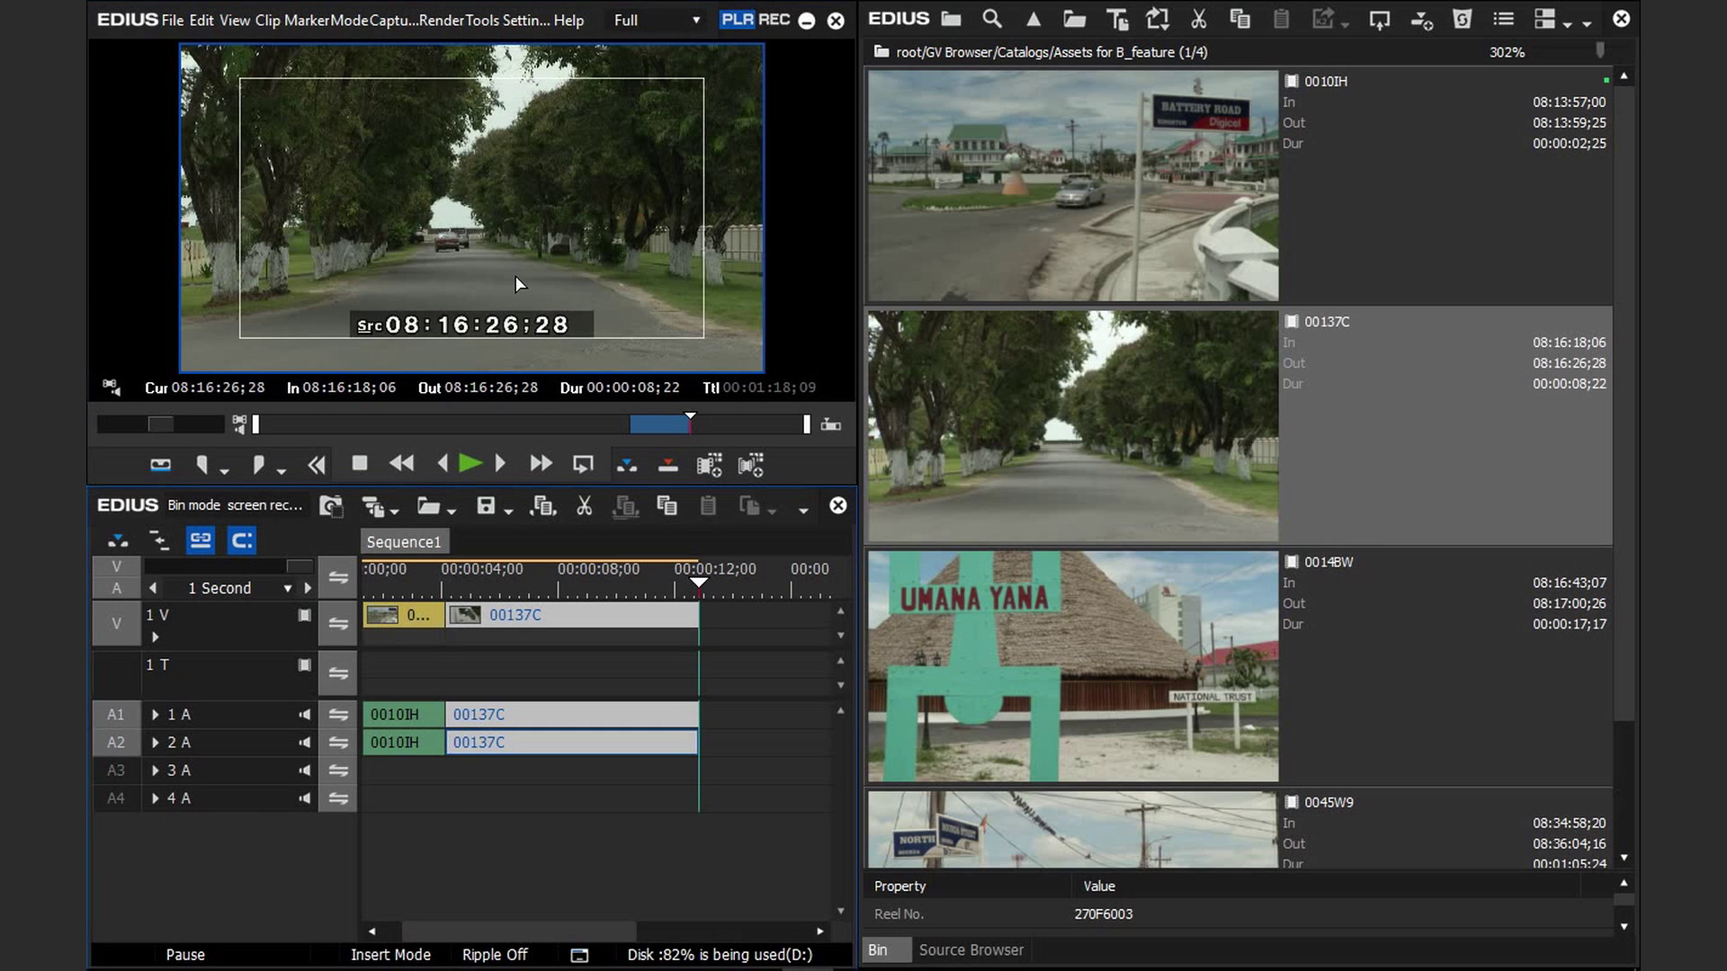
# - Mark clip 0014BW from about 08:16:51;03 to 08:16:56;00 and place it after 00137C on the timeline
pyautogui.doubleClick(1162, 694)
pyautogui.moveTo(407, 428); pyautogui.dragTo(654, 418)
pyautogui.press('i')
pyautogui.press('o')
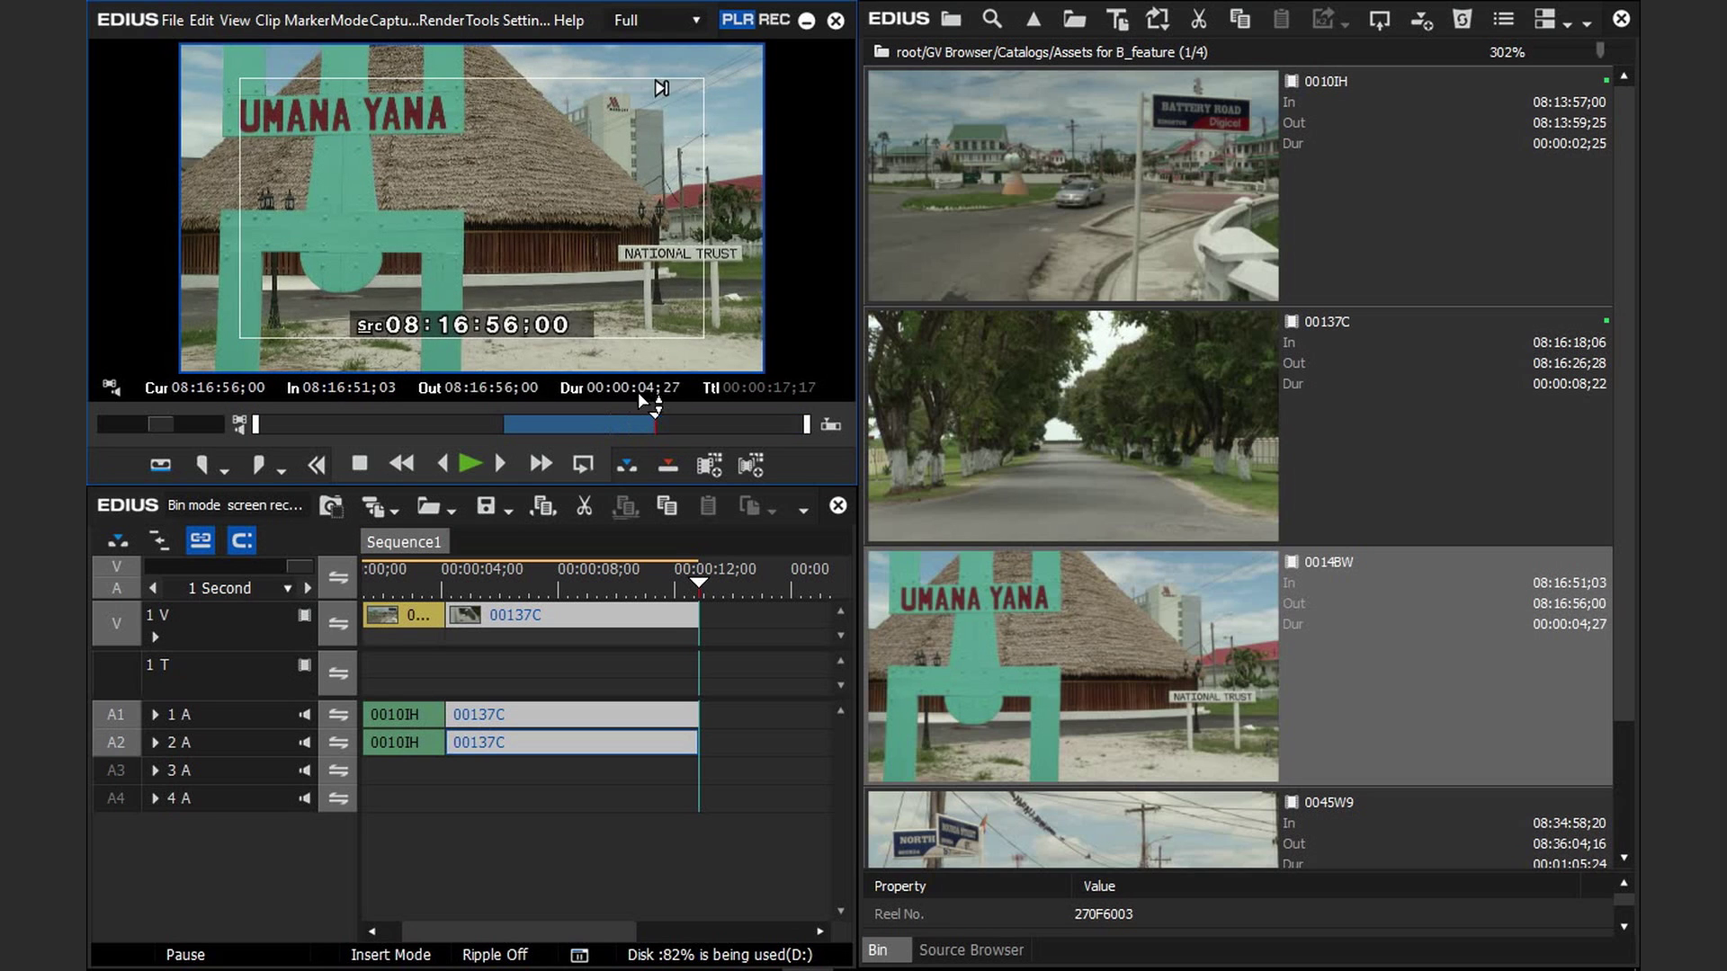
pyautogui.moveTo(765, 574); pyautogui.dragTo(715, 621)
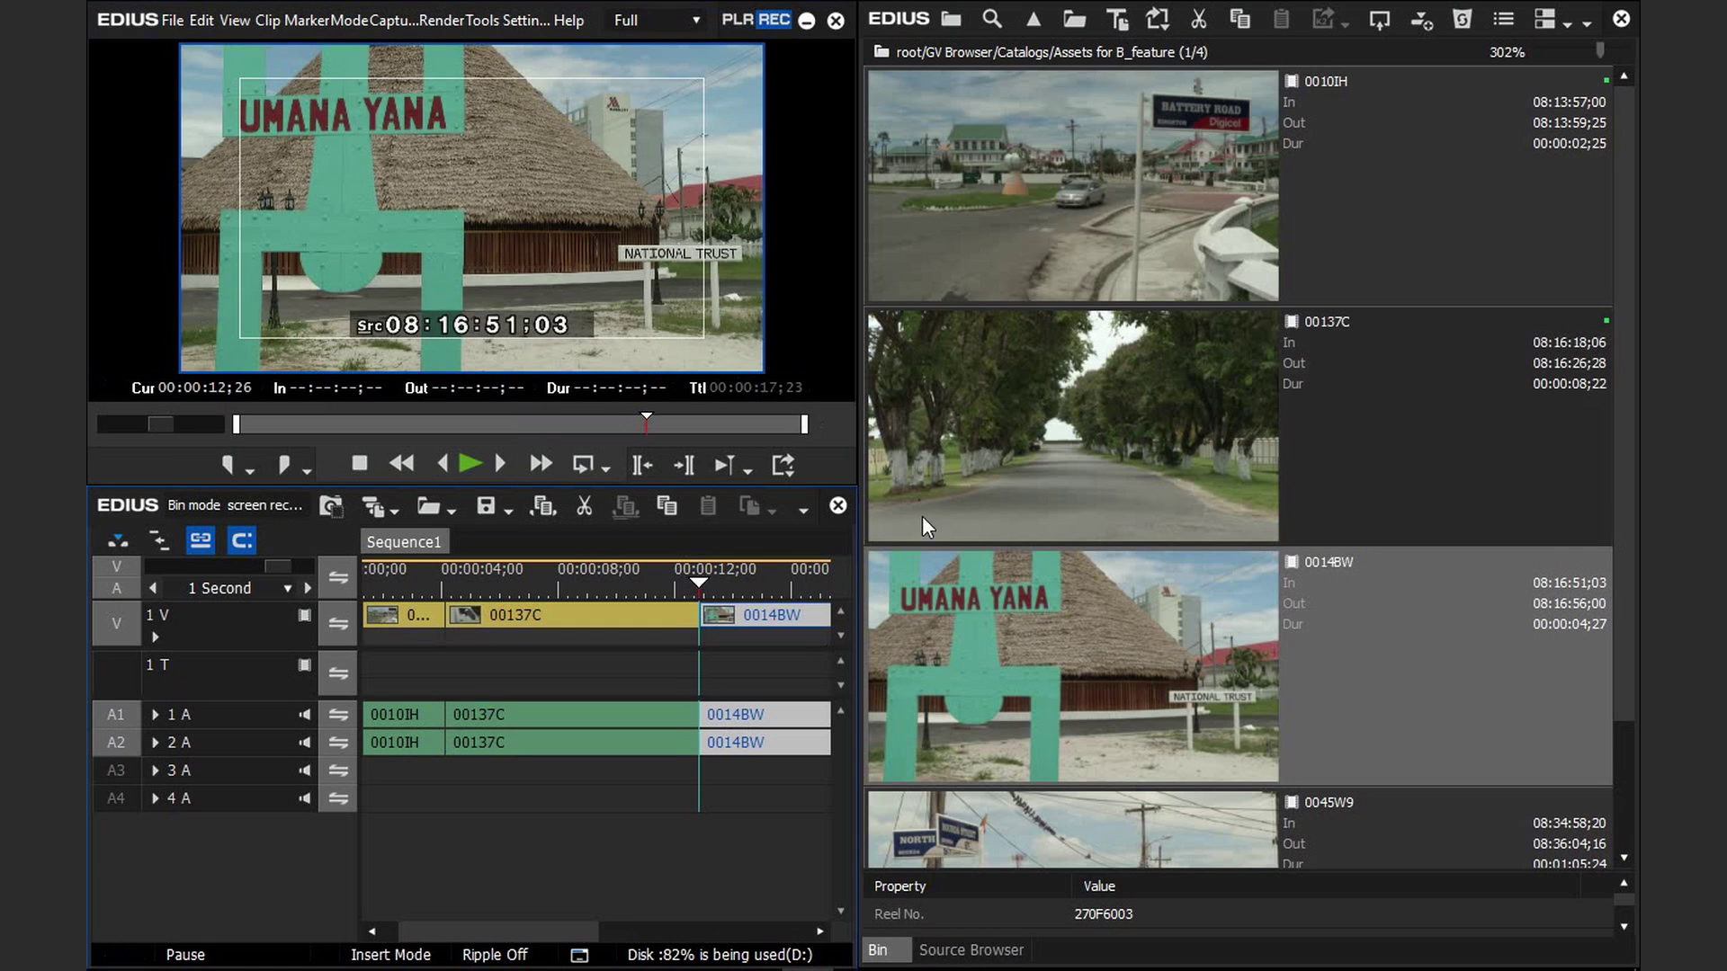
# - Reopen bin clip 00137C in the player, return to its first frame and clear its In and Out points
pyautogui.doubleClick(1067, 428)
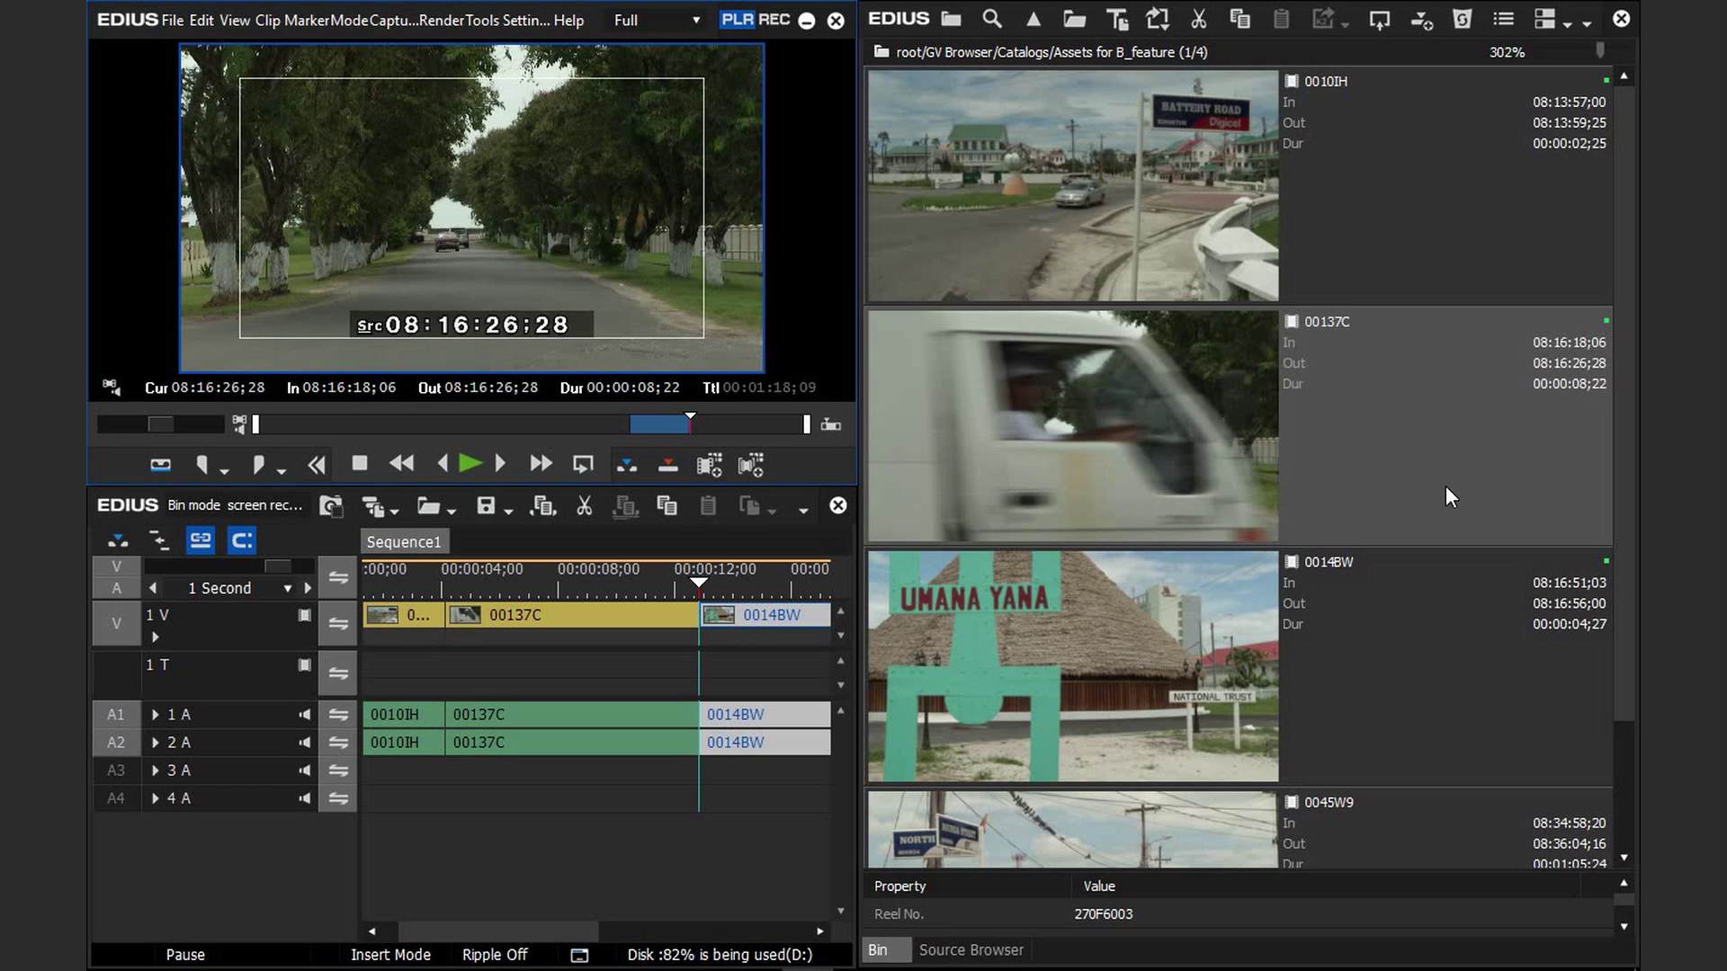
pyautogui.click(1384, 483)
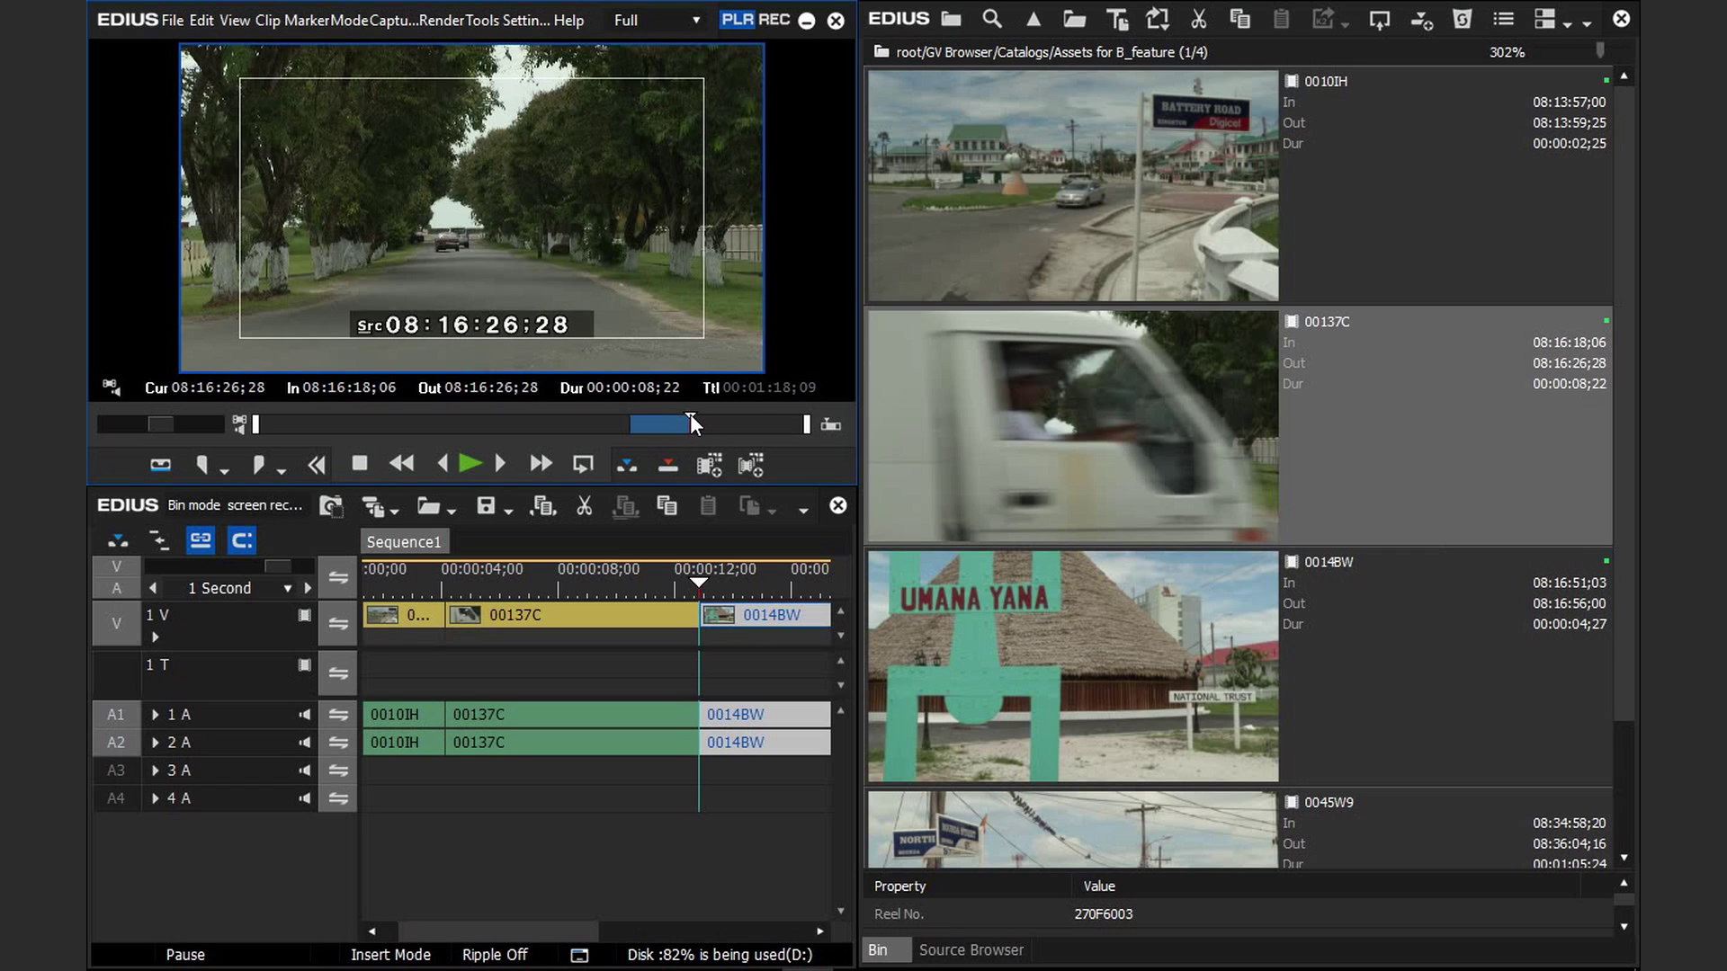
pyautogui.moveTo(689, 413); pyautogui.dragTo(236, 431)
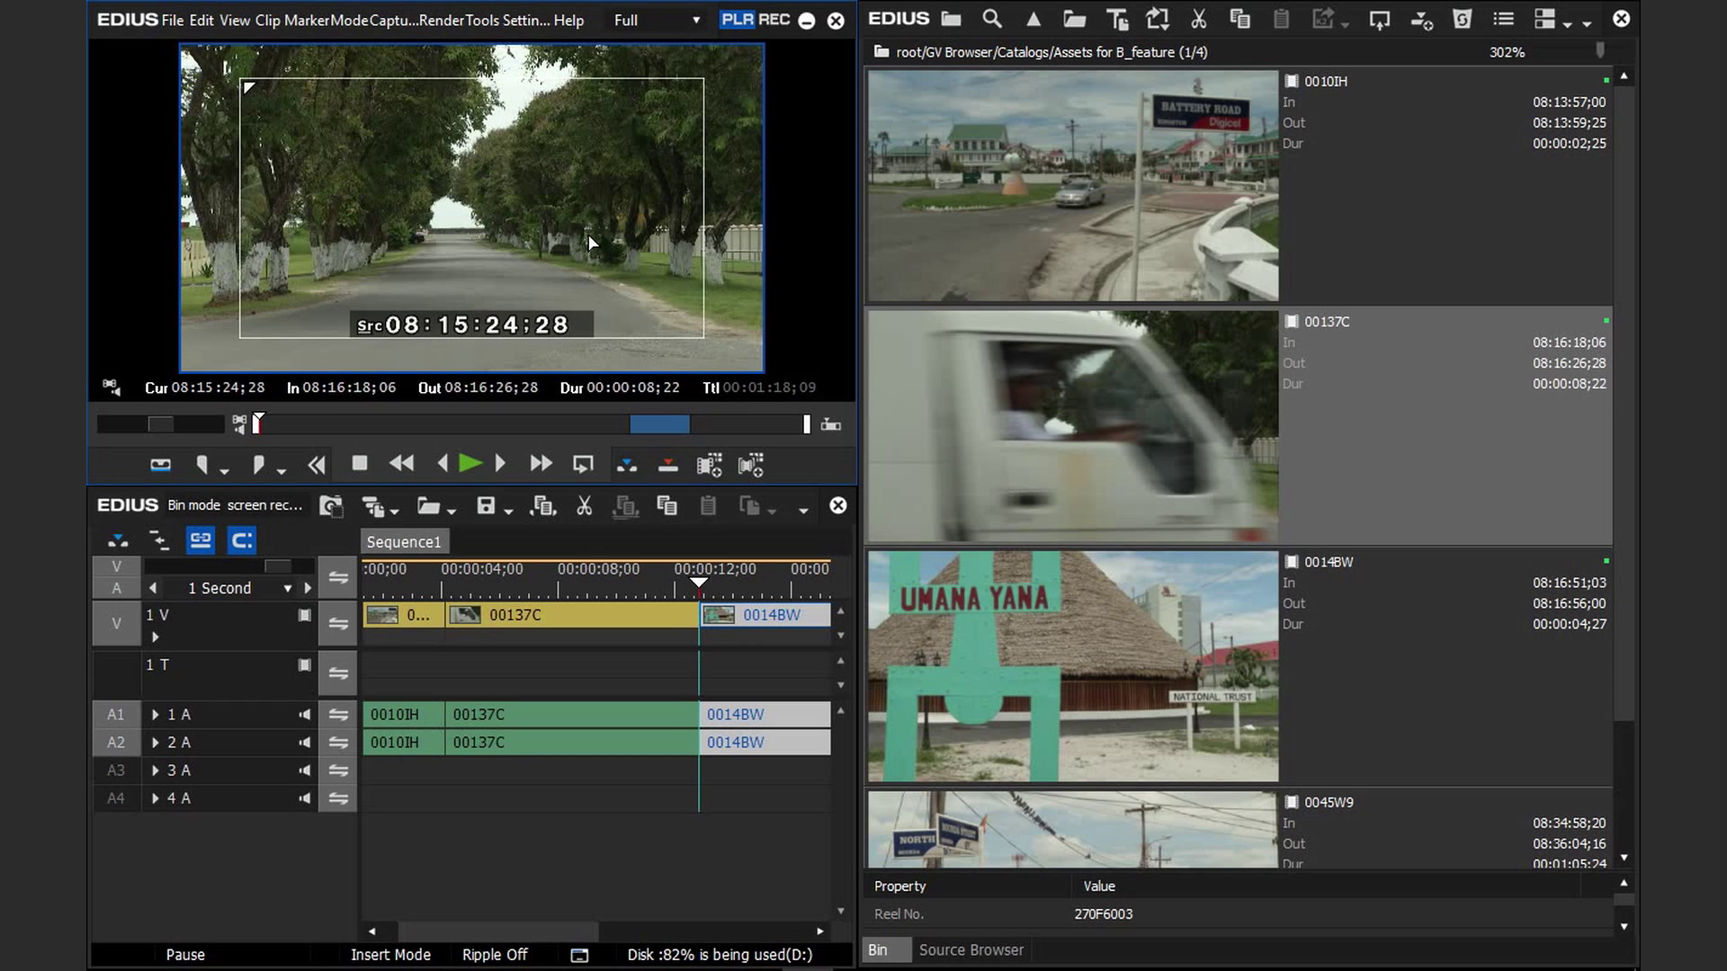
pyautogui.press('x')
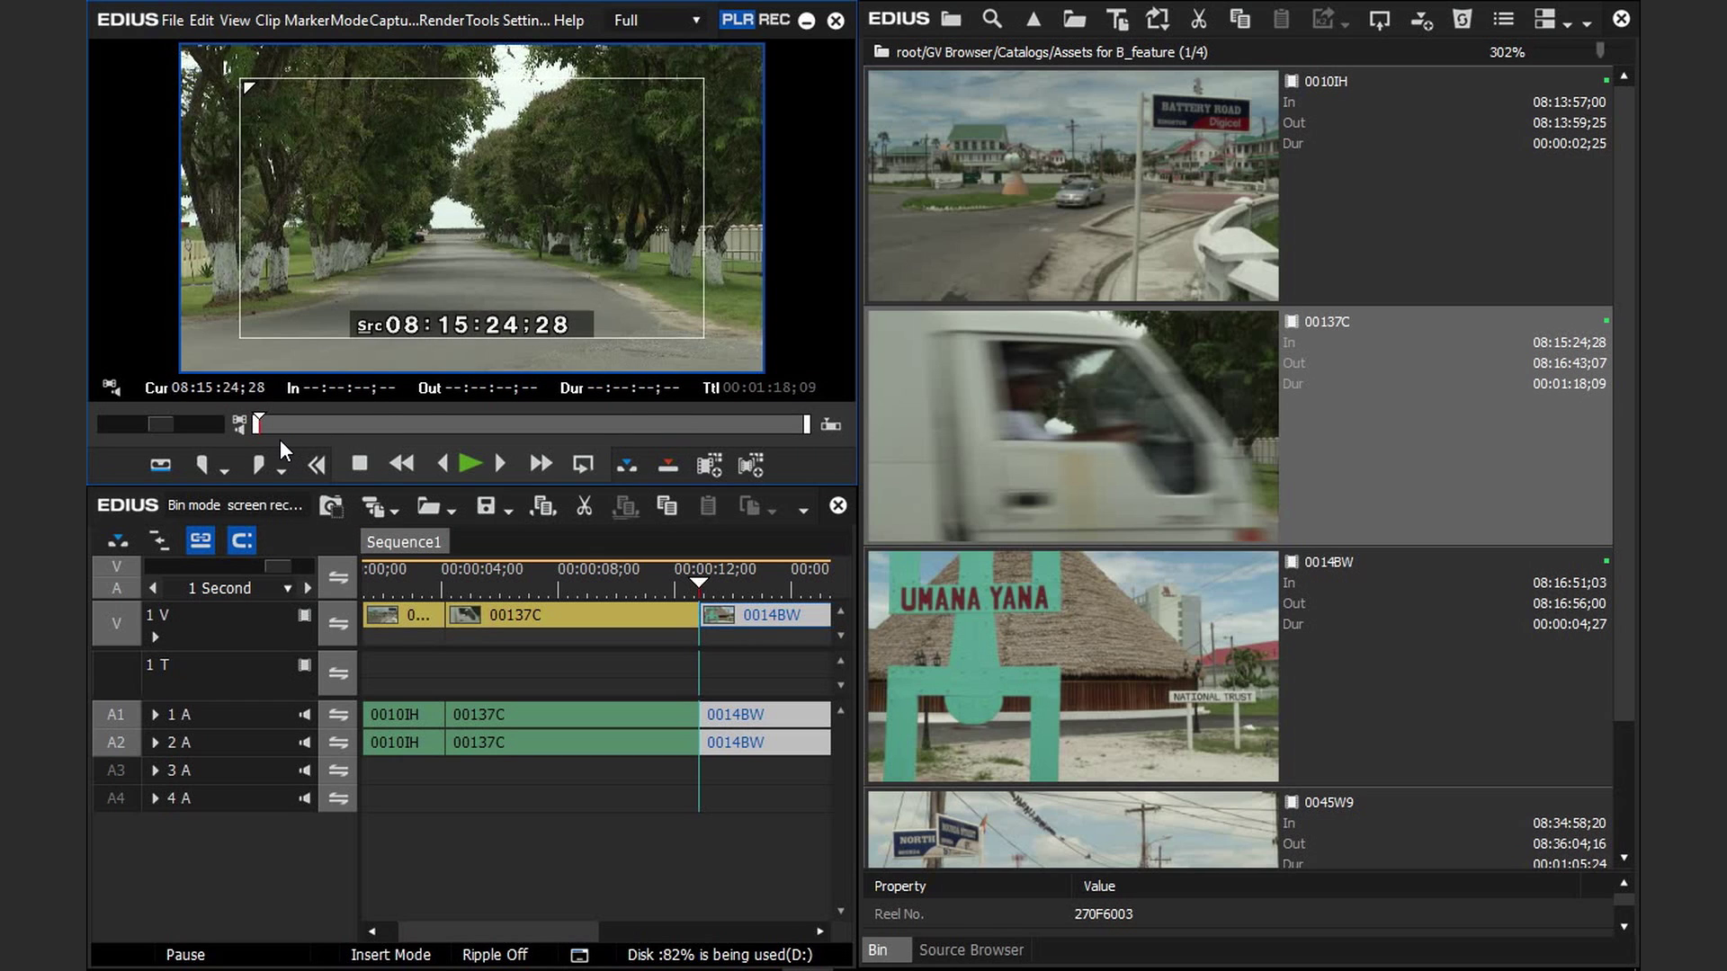
# - Open clip 0045W9, mark it from about 08:35:01;24 to 08:35:06;15 and add that range to the bin as a subclip
pyautogui.moveTo(518, 930); pyautogui.dragTo(717, 917)
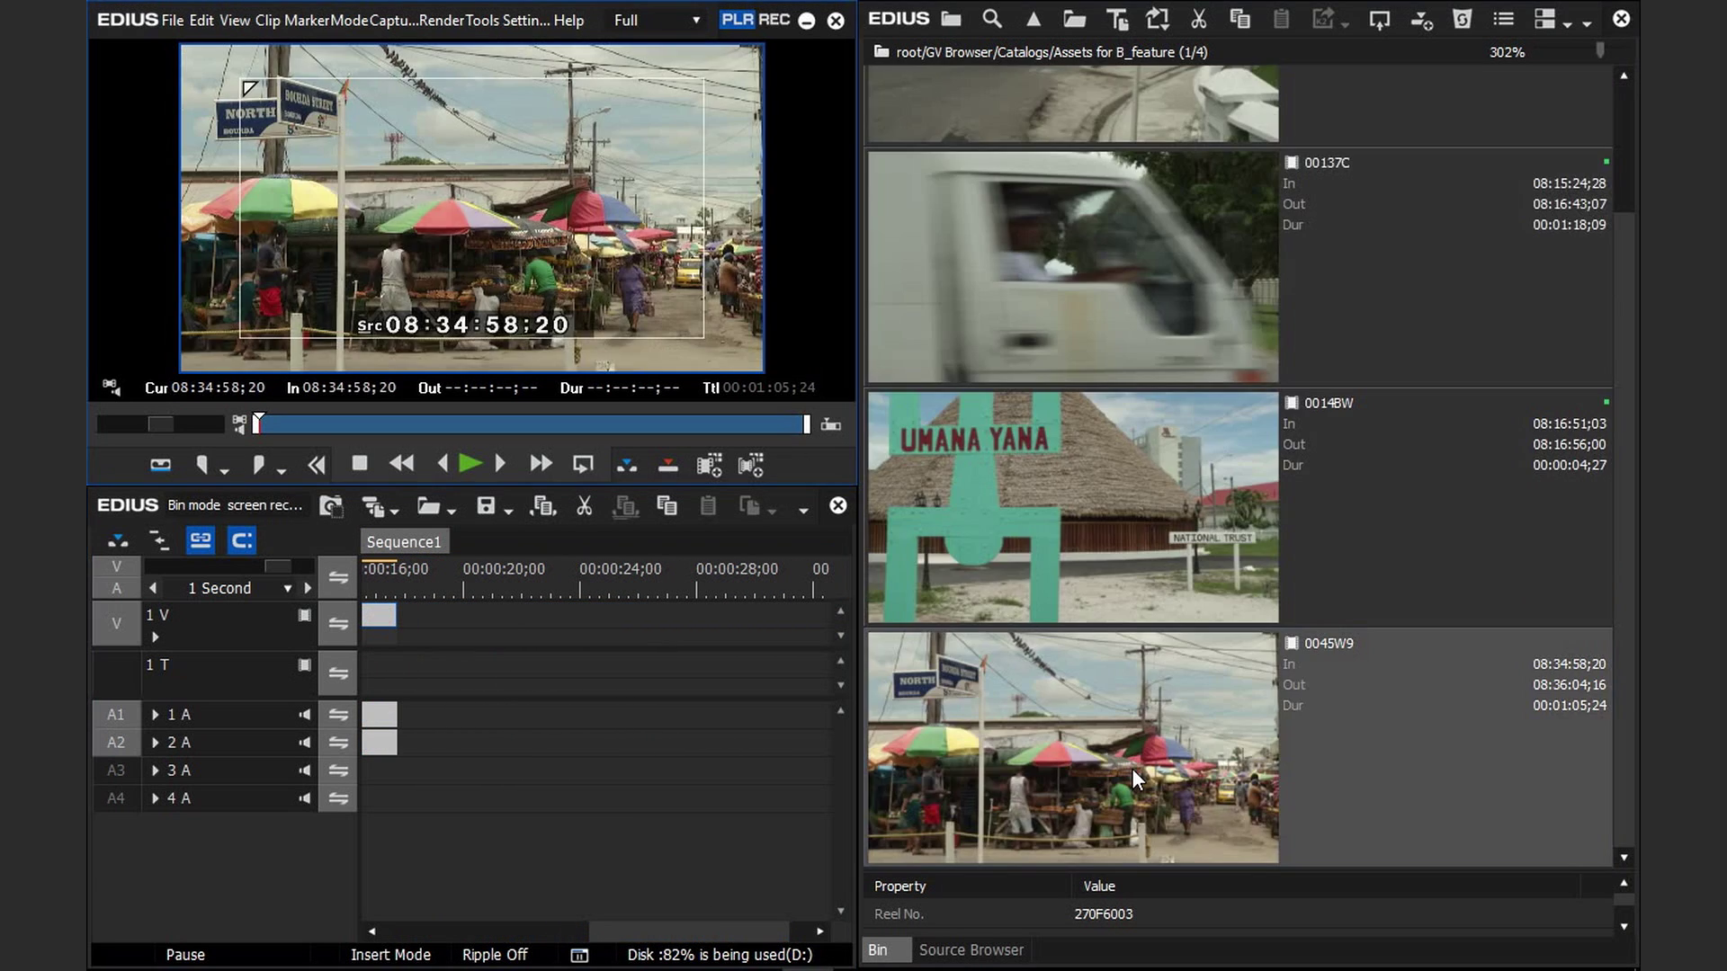
pyautogui.click(1133, 779)
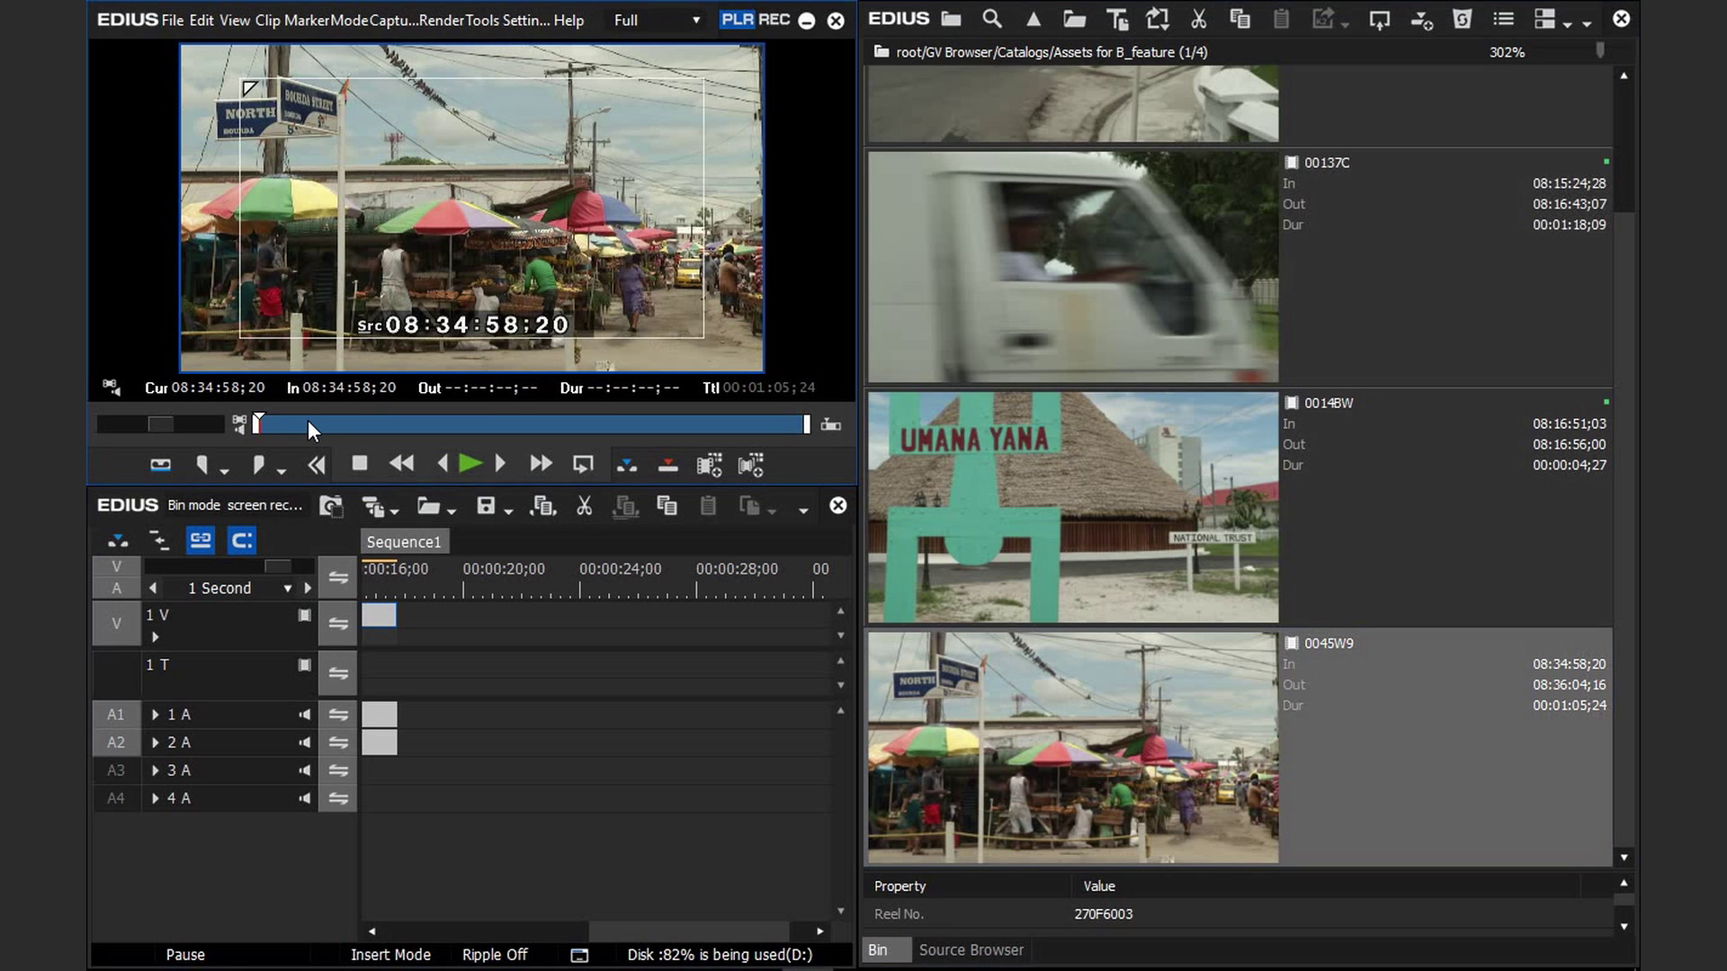
pyautogui.moveTo(281, 421); pyautogui.dragTo(284, 423)
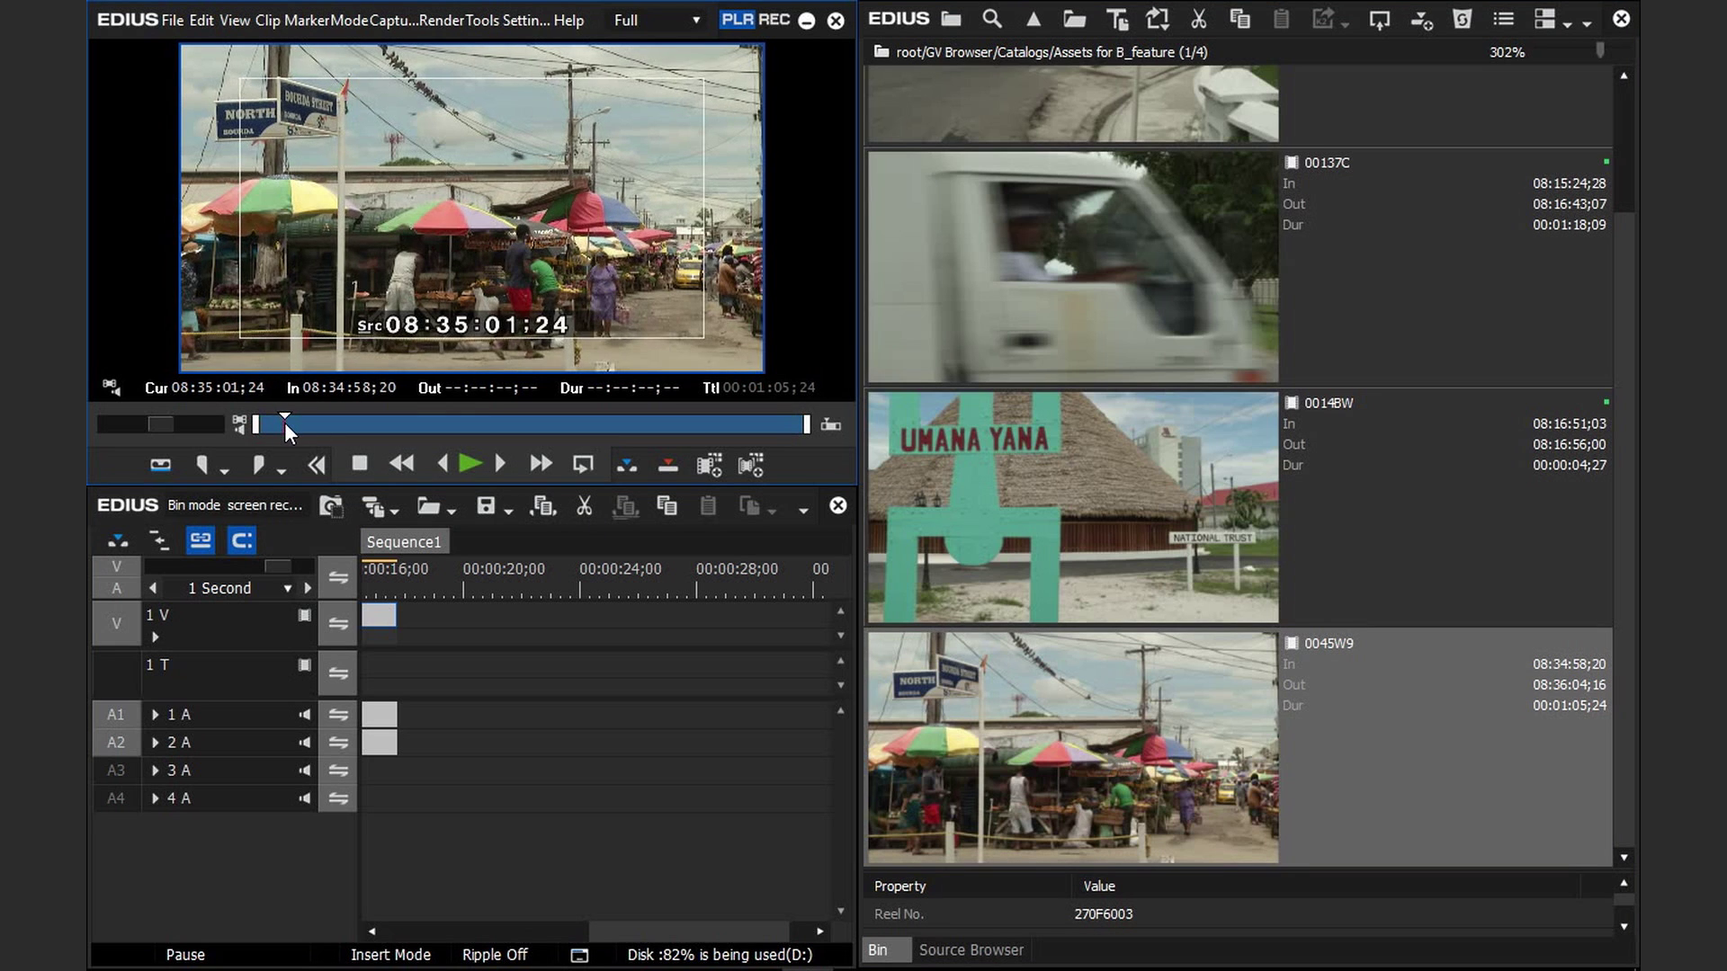
pyautogui.press('i')
pyautogui.moveTo(308, 418); pyautogui.dragTo(322, 418)
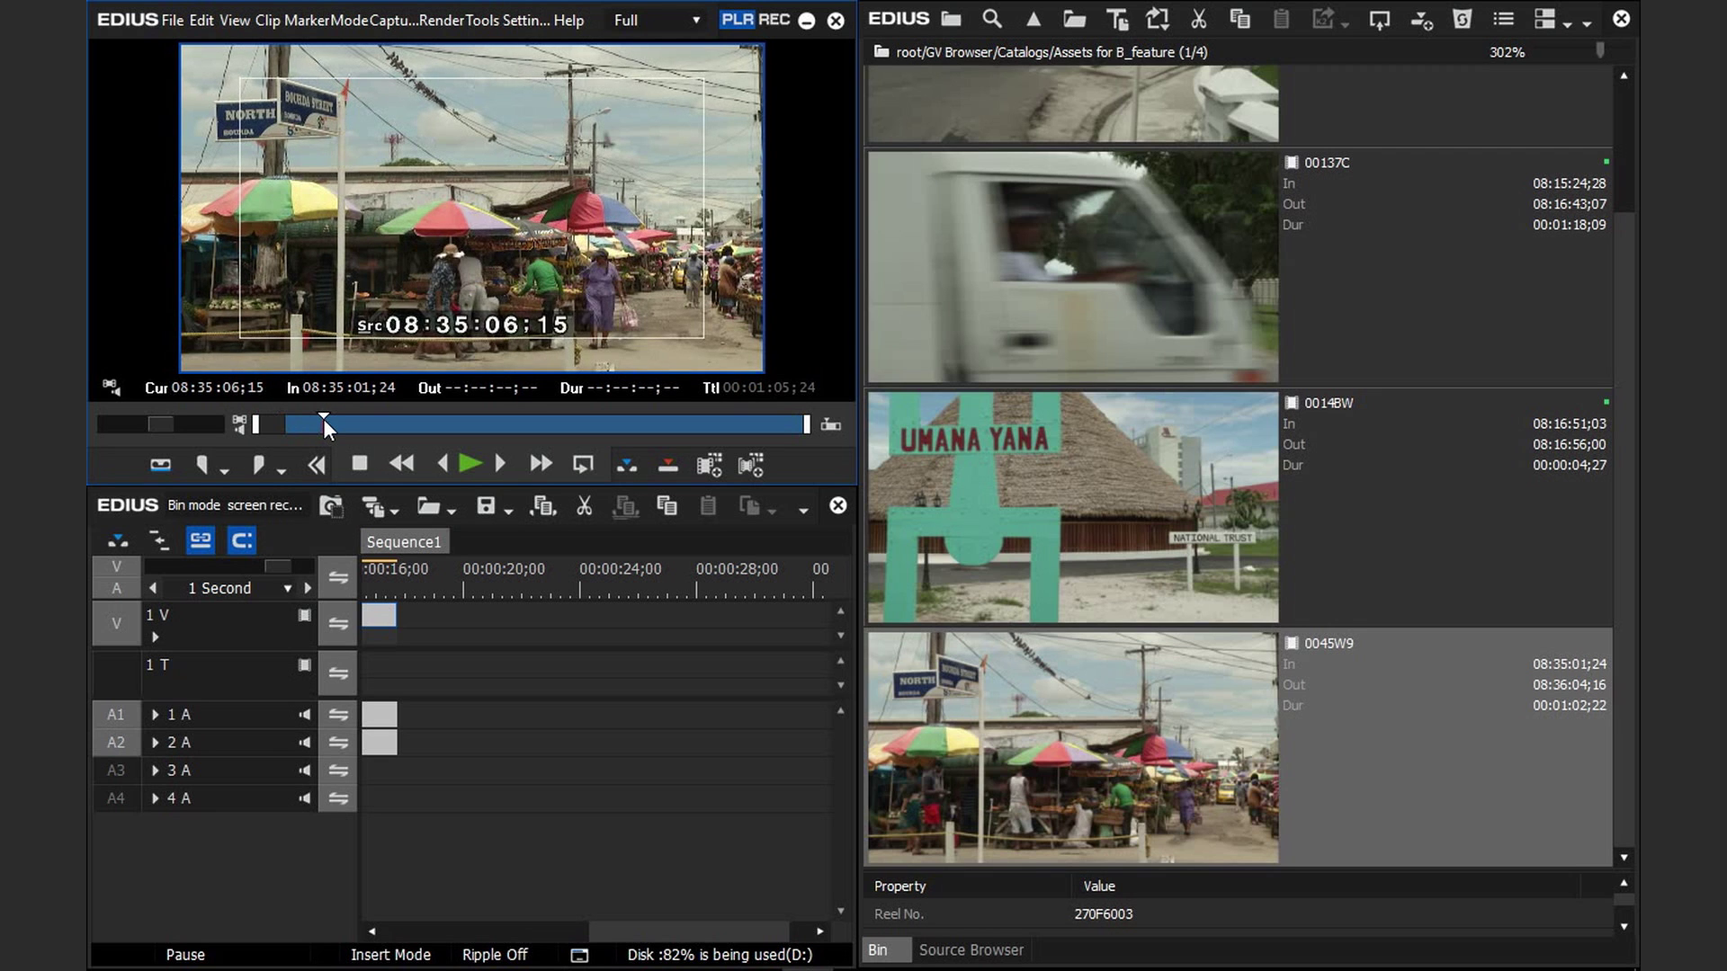
pyautogui.press('o')
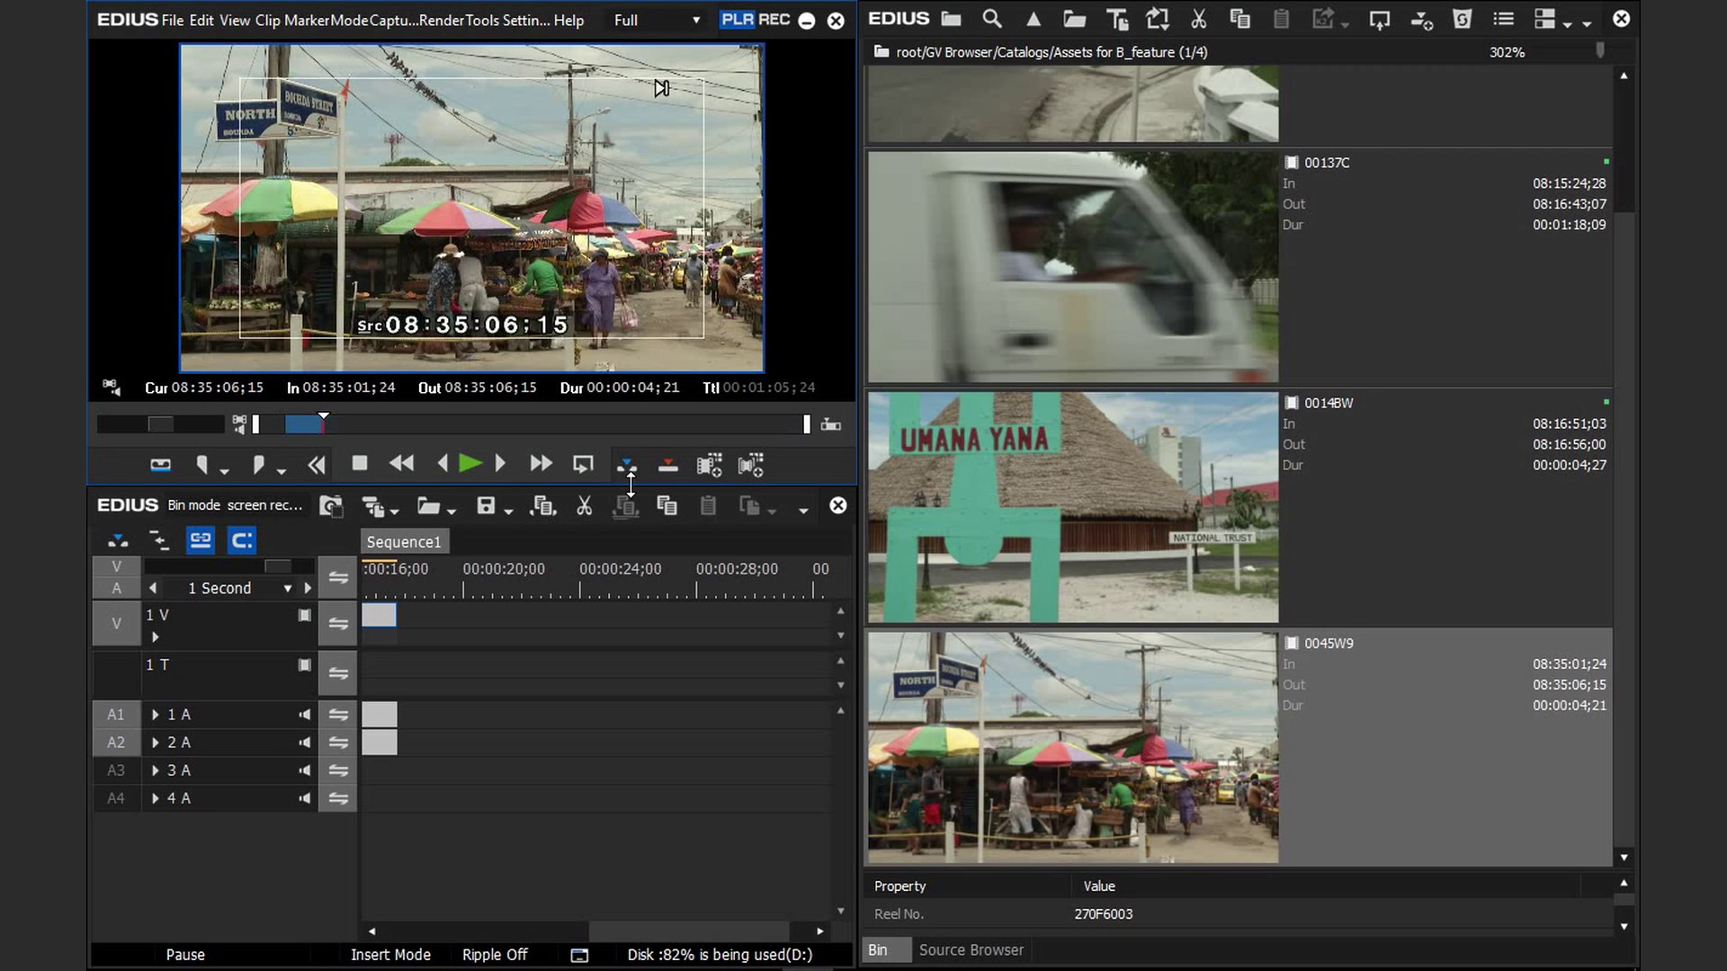
pyautogui.click(752, 462)
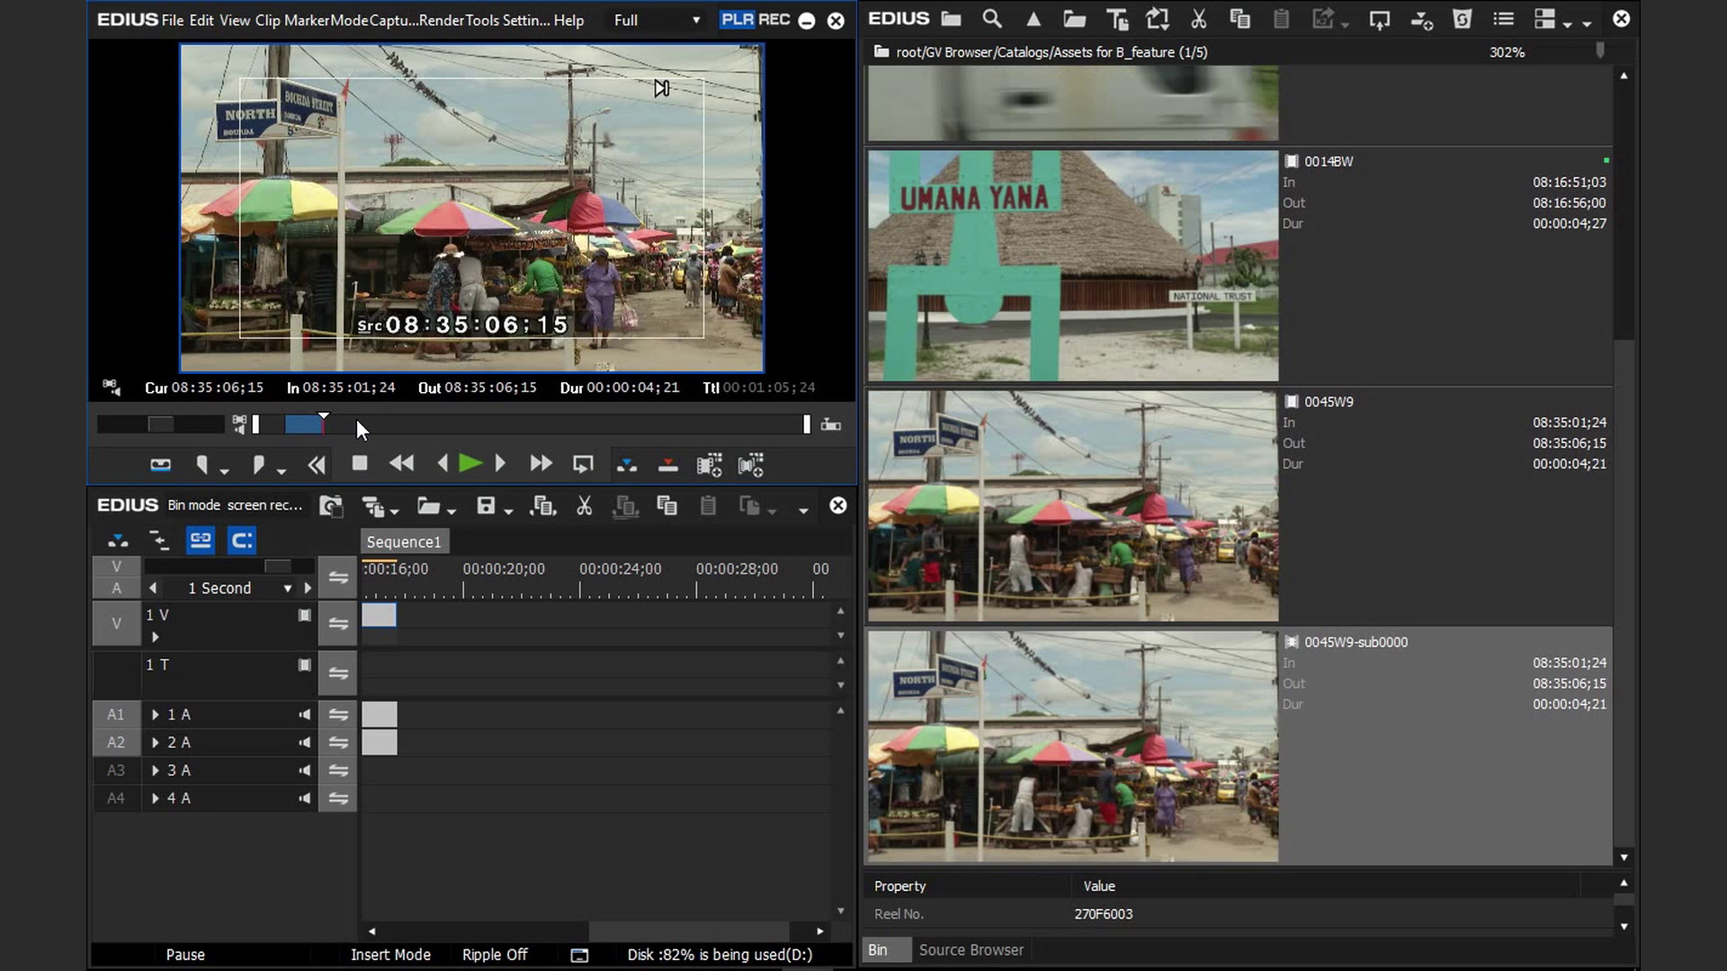
# - Mark a second range of clip 0045W9 from about 08:35:18;12 to 08:35:20;13 and add it to the bin as a subclip
pyautogui.moveTo(349, 418); pyautogui.dragTo(439, 413)
pyautogui.press('i')
pyautogui.press('o')
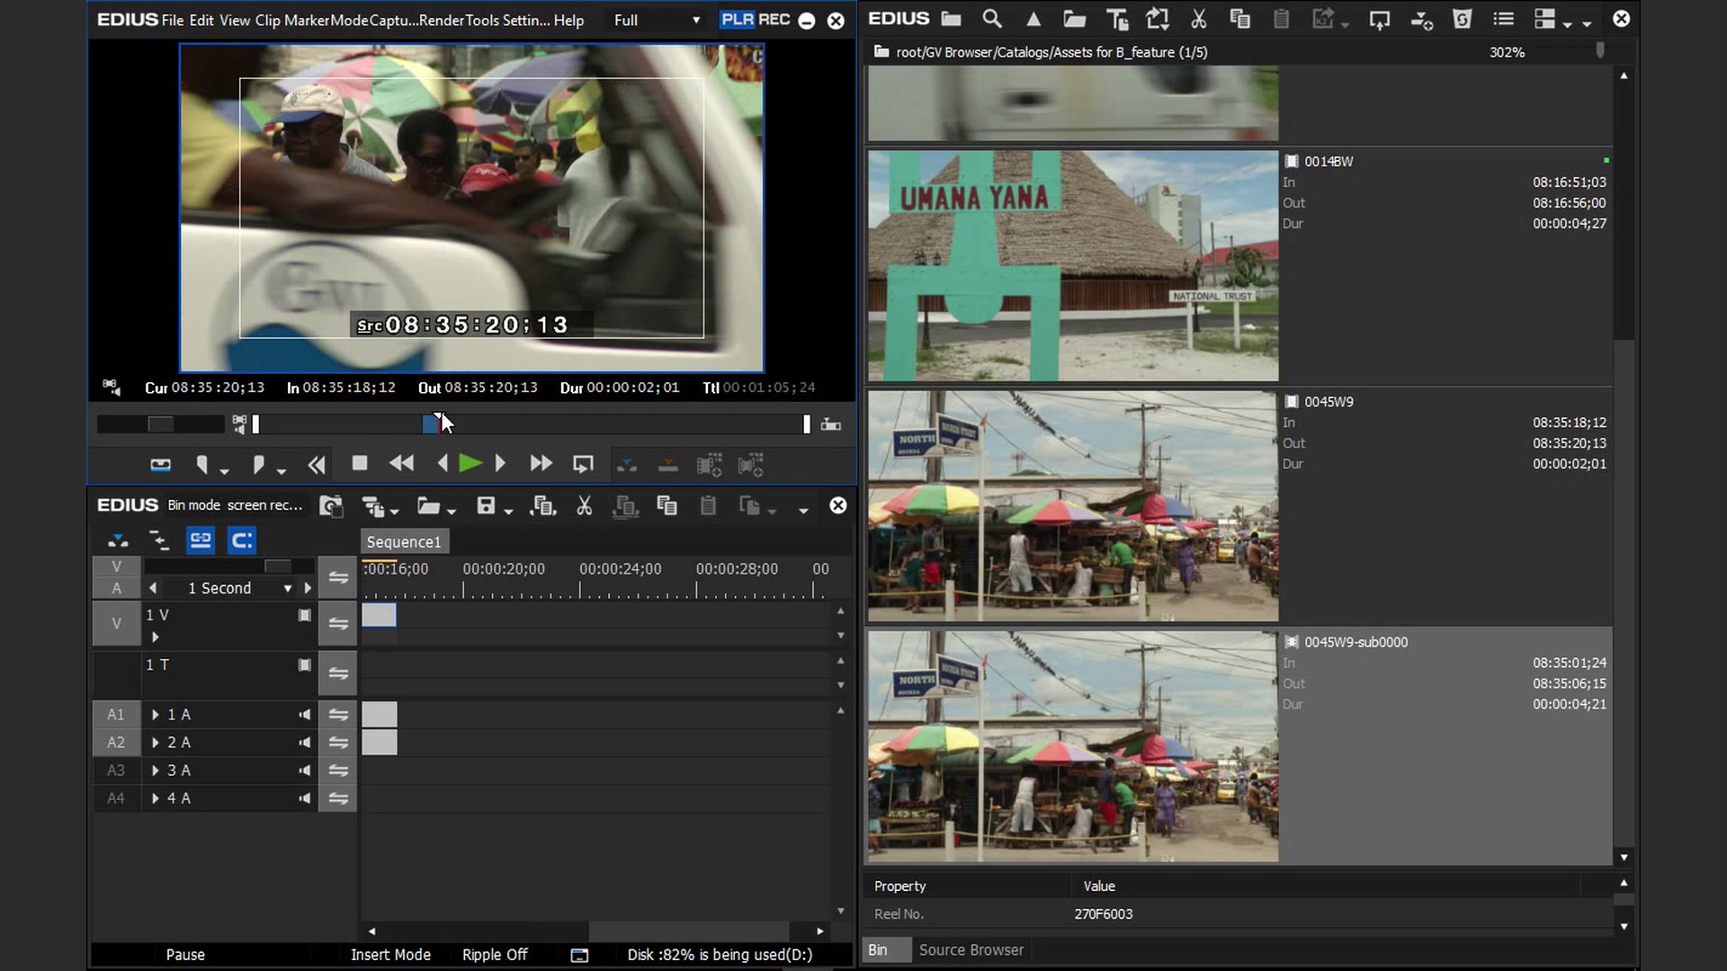
pyautogui.click(755, 465)
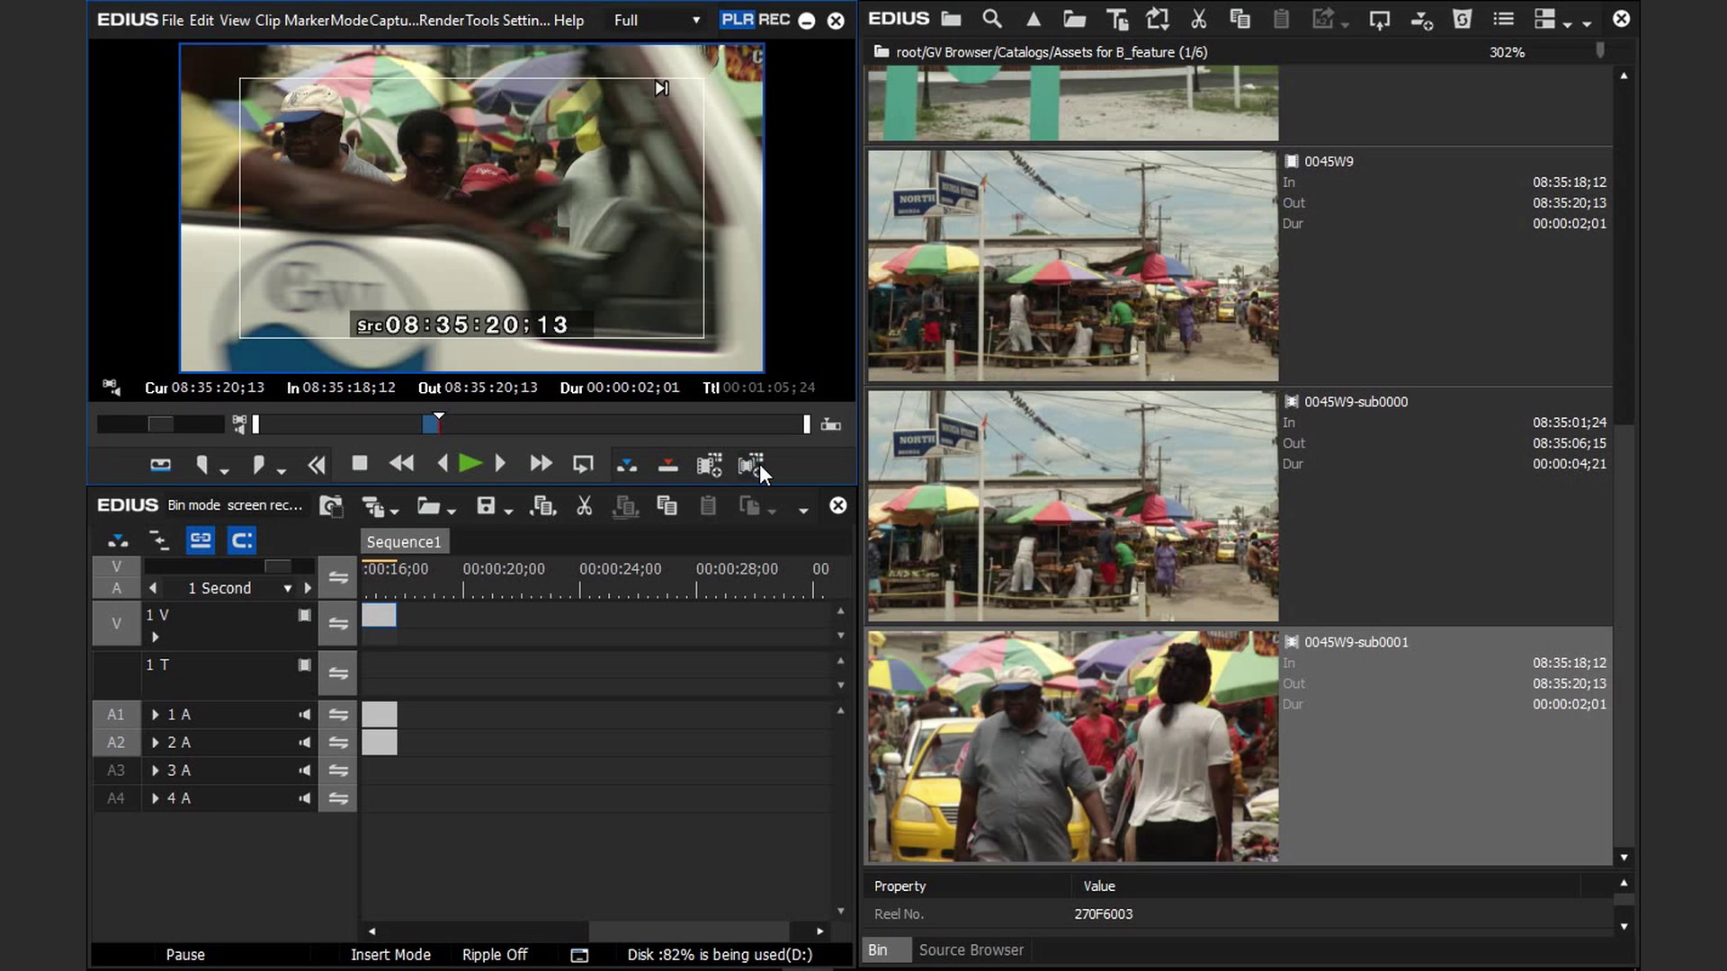
# - Mark a third range of clip 0045W9 from about 08:35:37;27 to 08:35:42;09, add it as a subclip and select it in the bin
pyautogui.moveTo(513, 435); pyautogui.dragTo(619, 417)
pyautogui.click(212, 465)
pyautogui.click(617, 419)
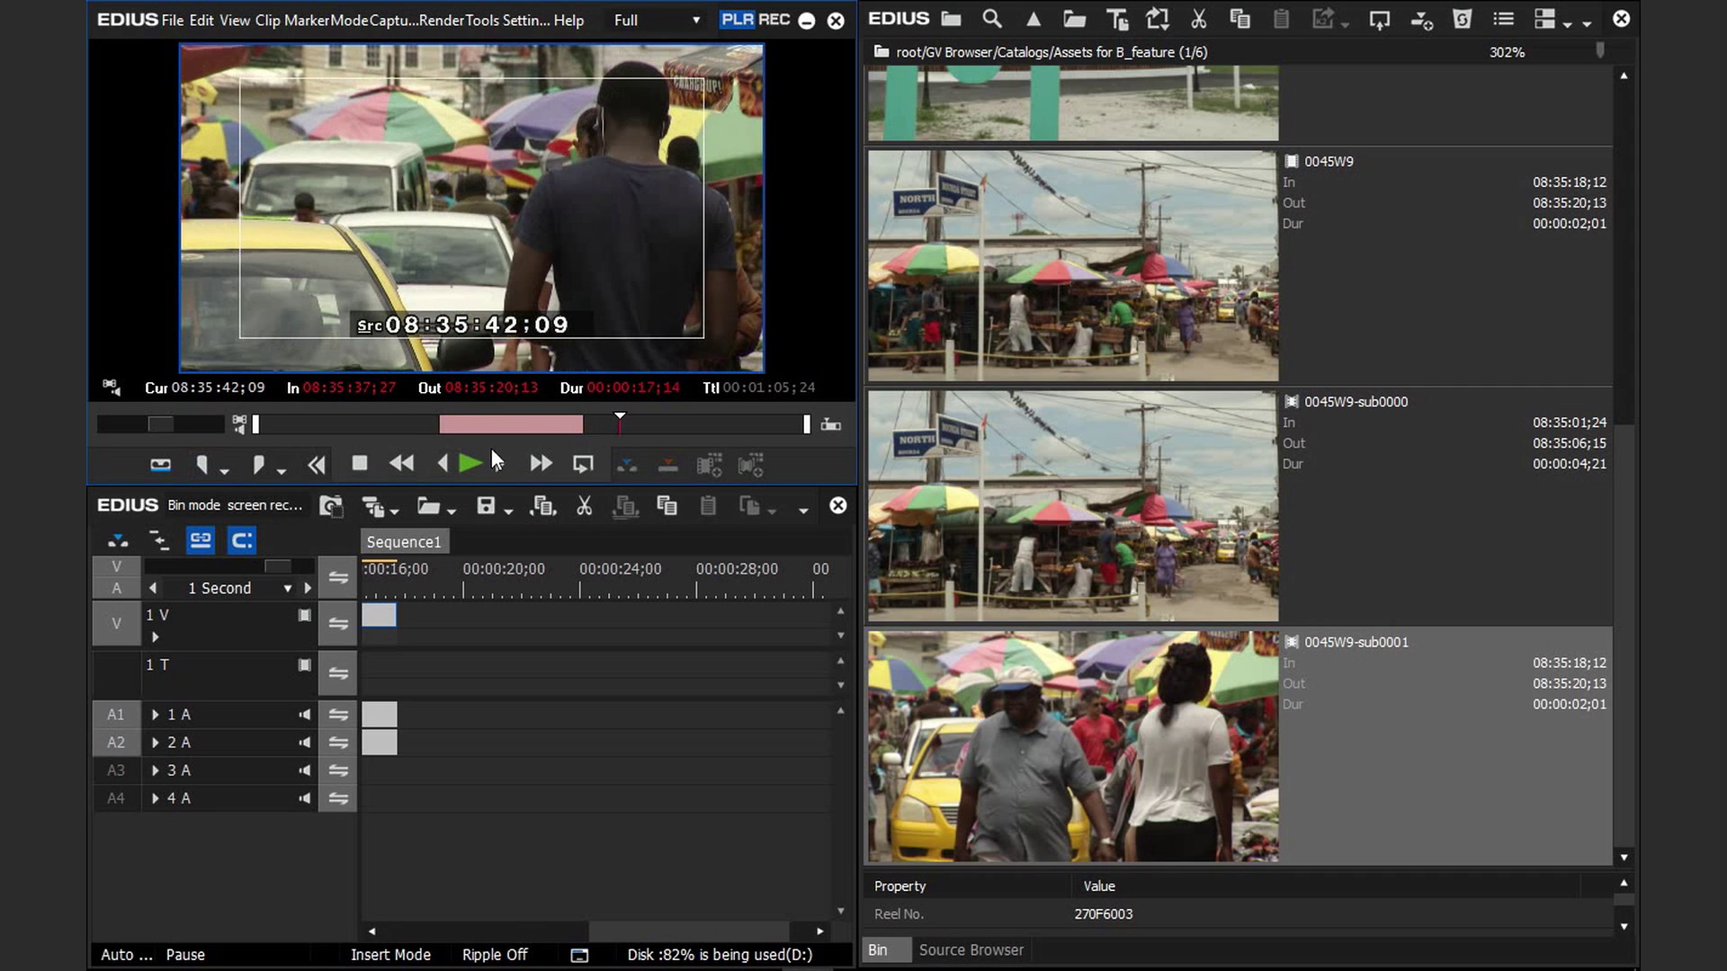
pyautogui.press('o')
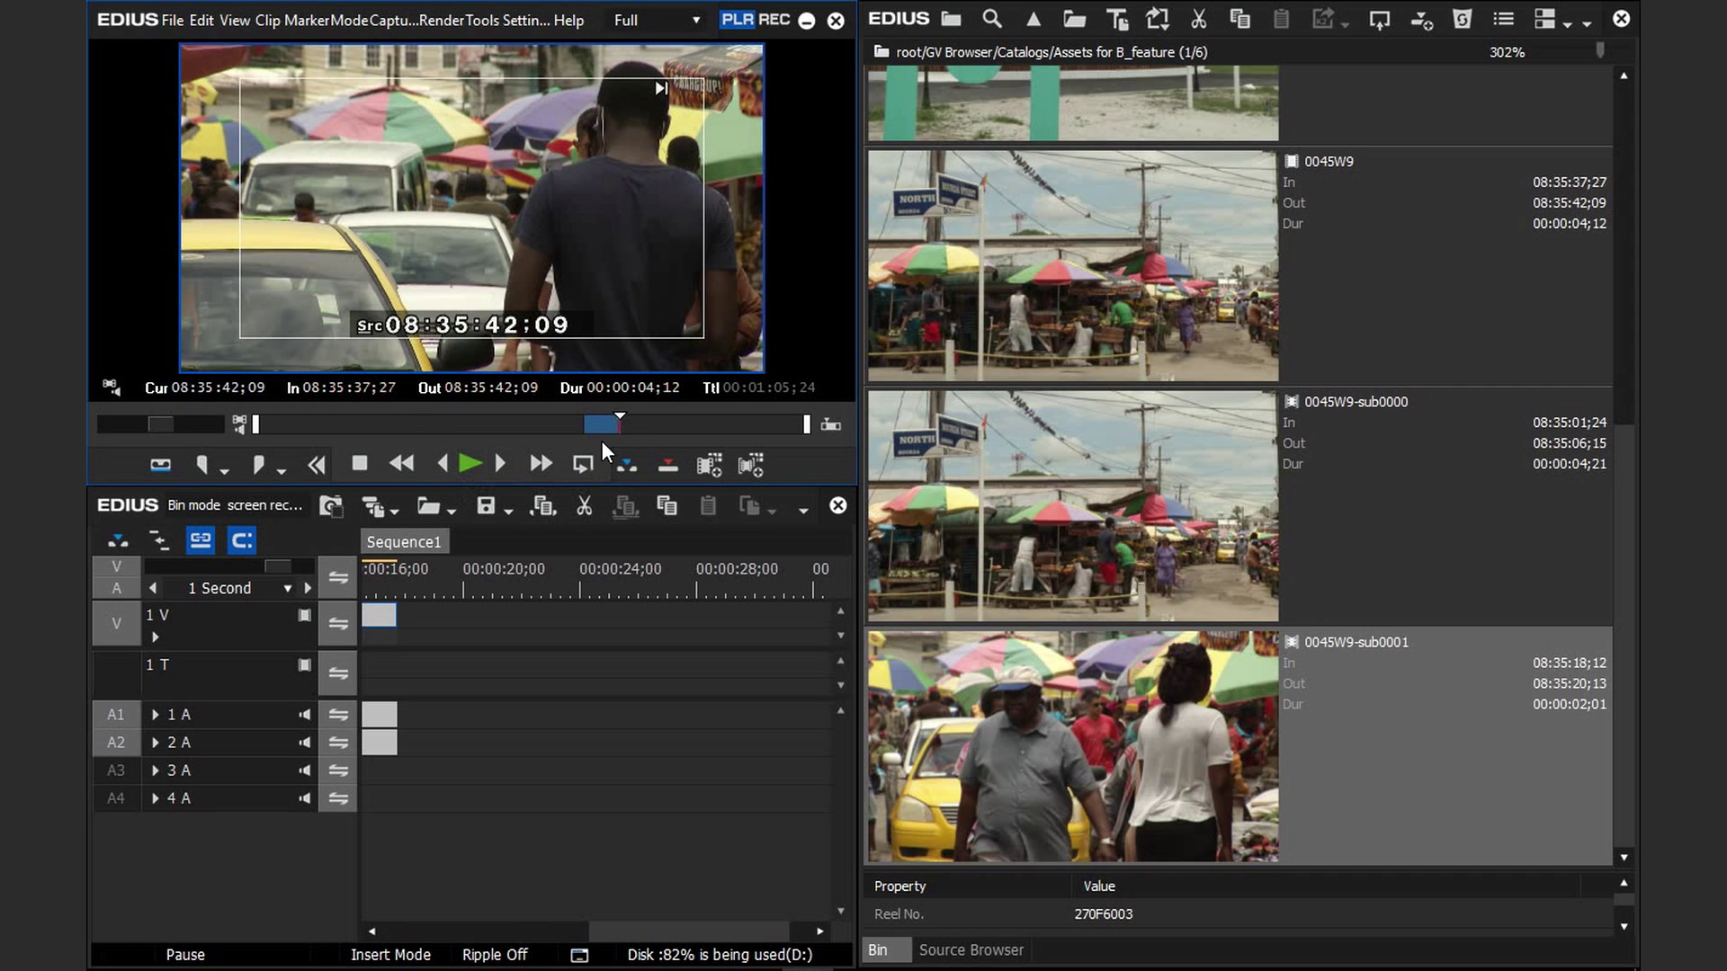
pyautogui.click(752, 463)
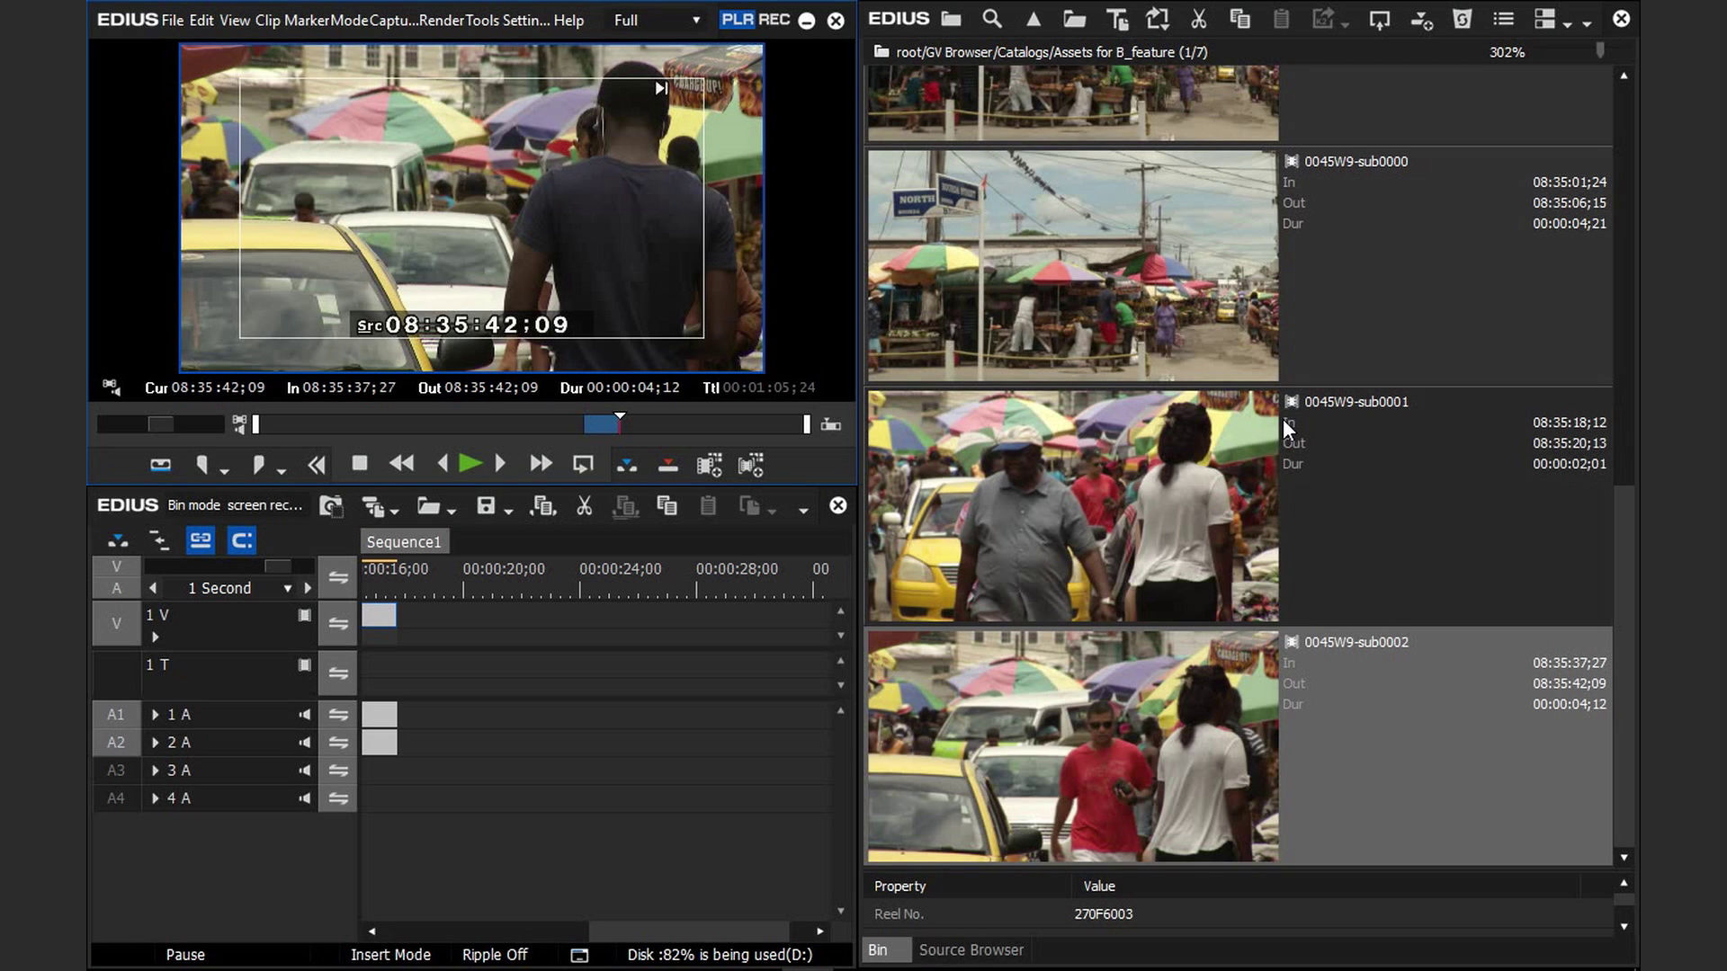
pyautogui.click(1230, 687)
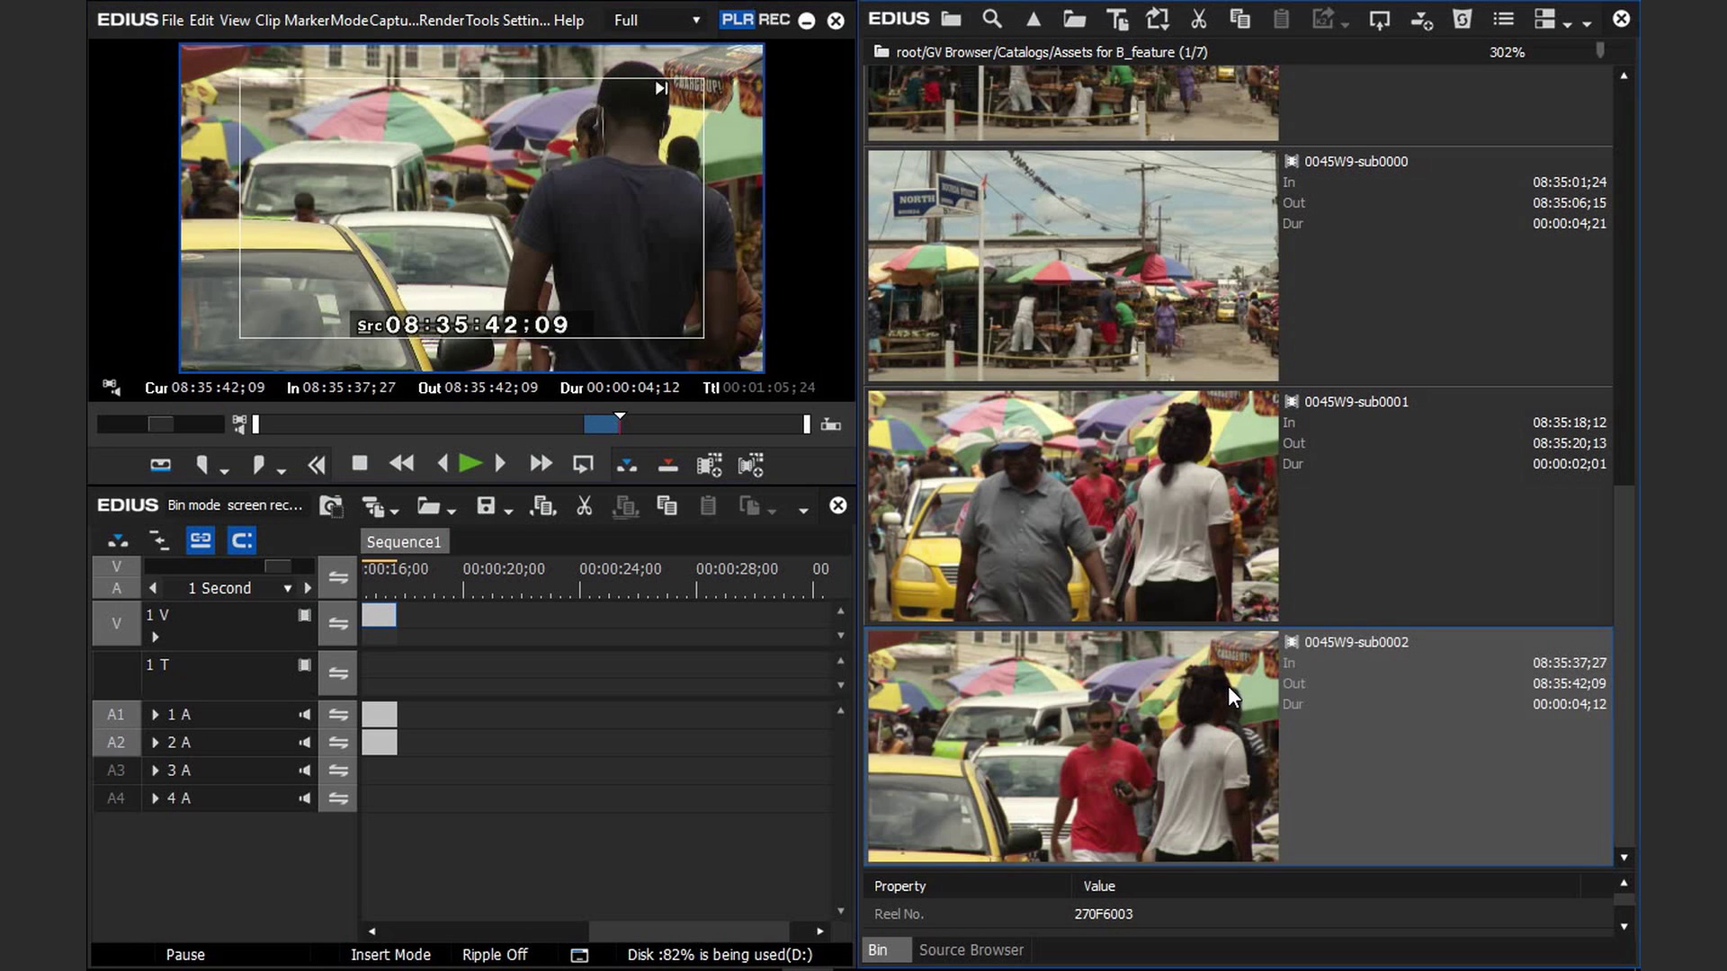
# - Show the bin's folder tree and search the bin by Clip Type for "Video sub" clips
pyautogui.hotkey('ctrl', 'r')
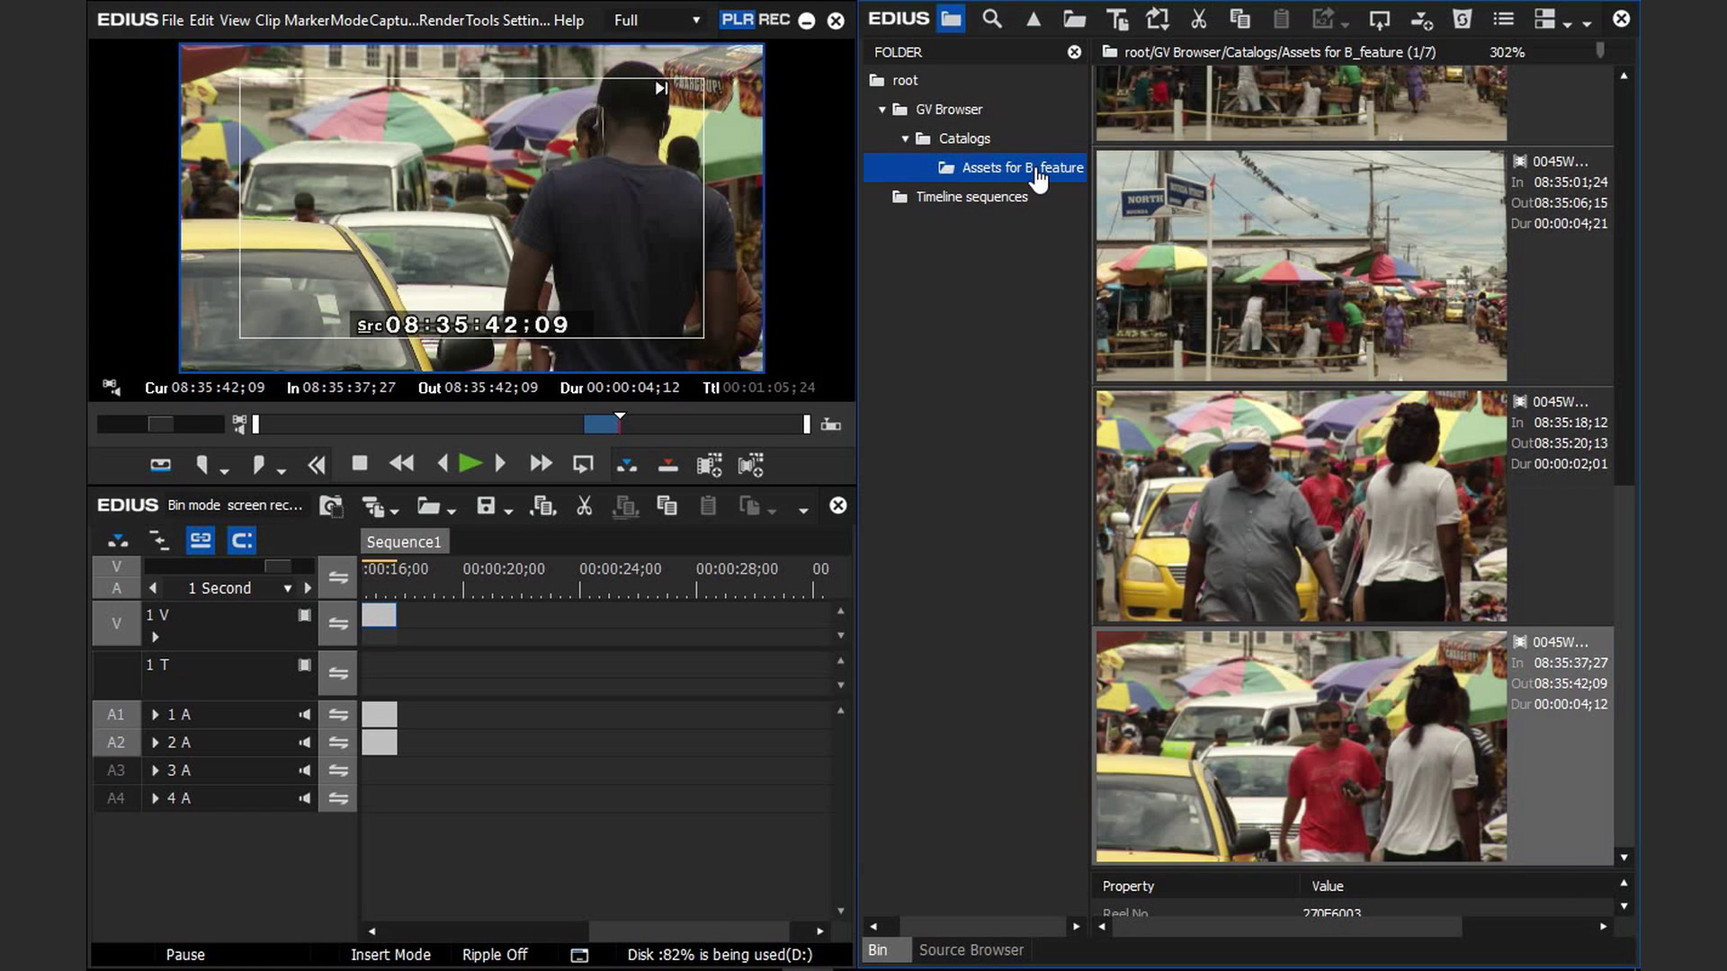
pyautogui.click(991, 30)
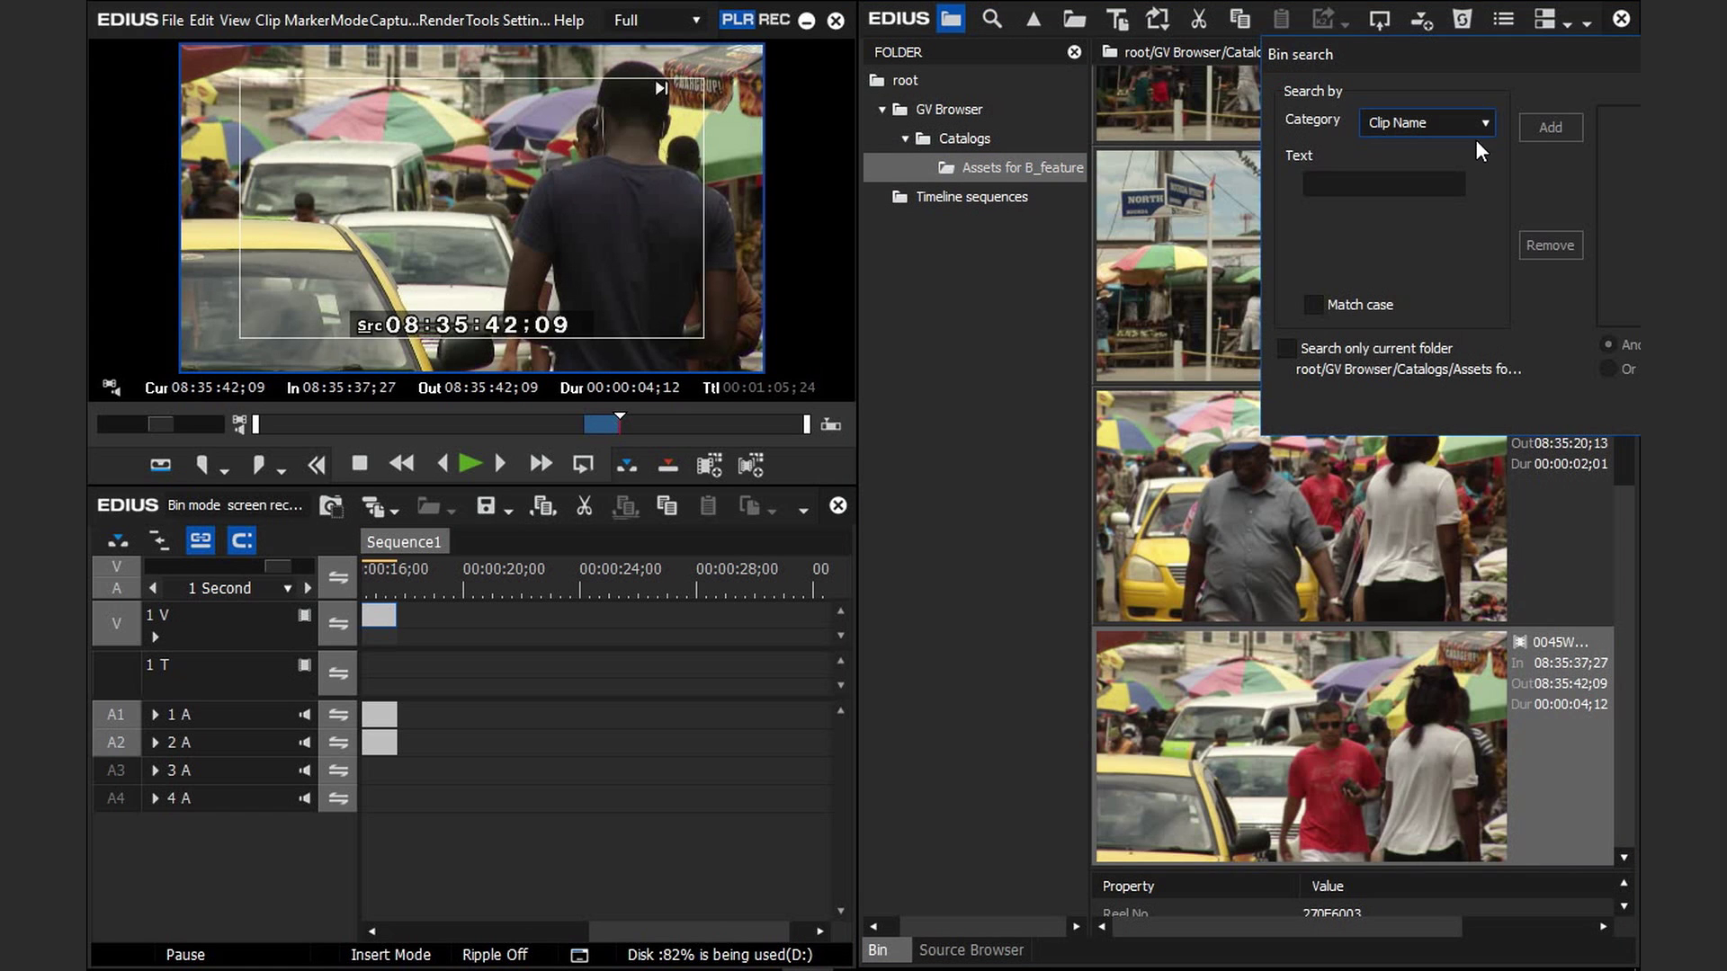
pyautogui.click(1481, 118)
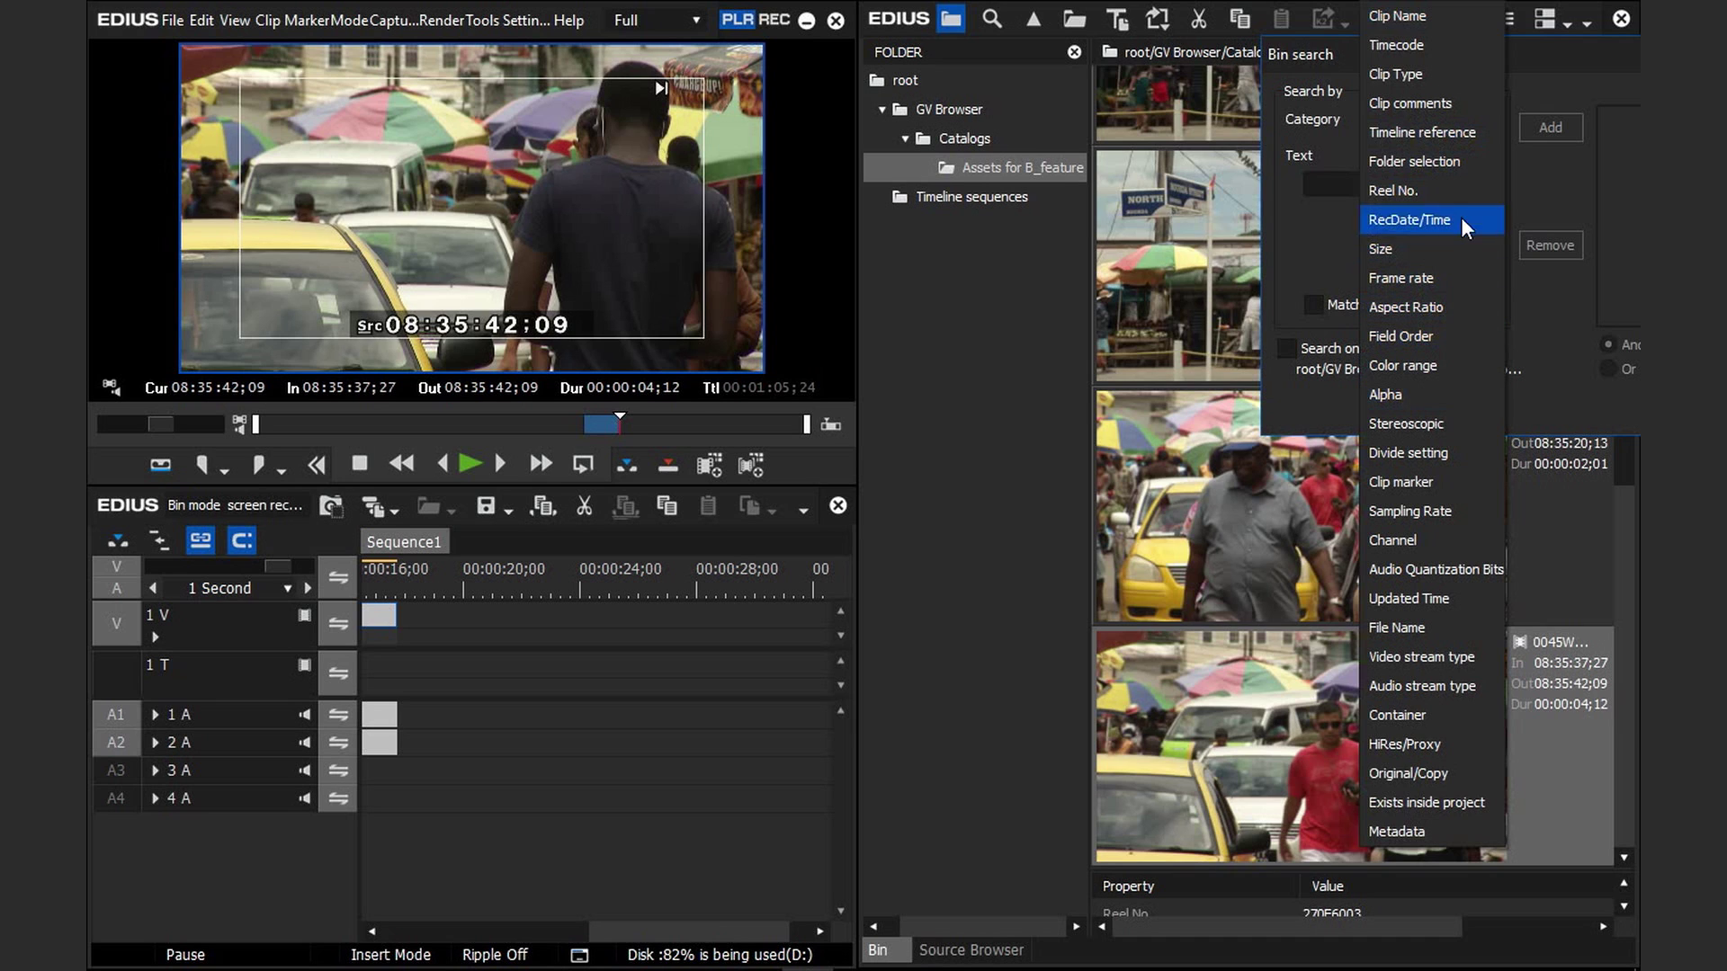
pyautogui.click(1389, 77)
pyautogui.moveTo(1439, 242); pyautogui.dragTo(1443, 272)
pyautogui.click(1349, 273)
pyautogui.click(1545, 126)
pyautogui.moveTo(1511, 73); pyautogui.dragTo(293, 359)
# - Select all the subclips in the search results and cut them from their folder
pyautogui.click(1242, 733)
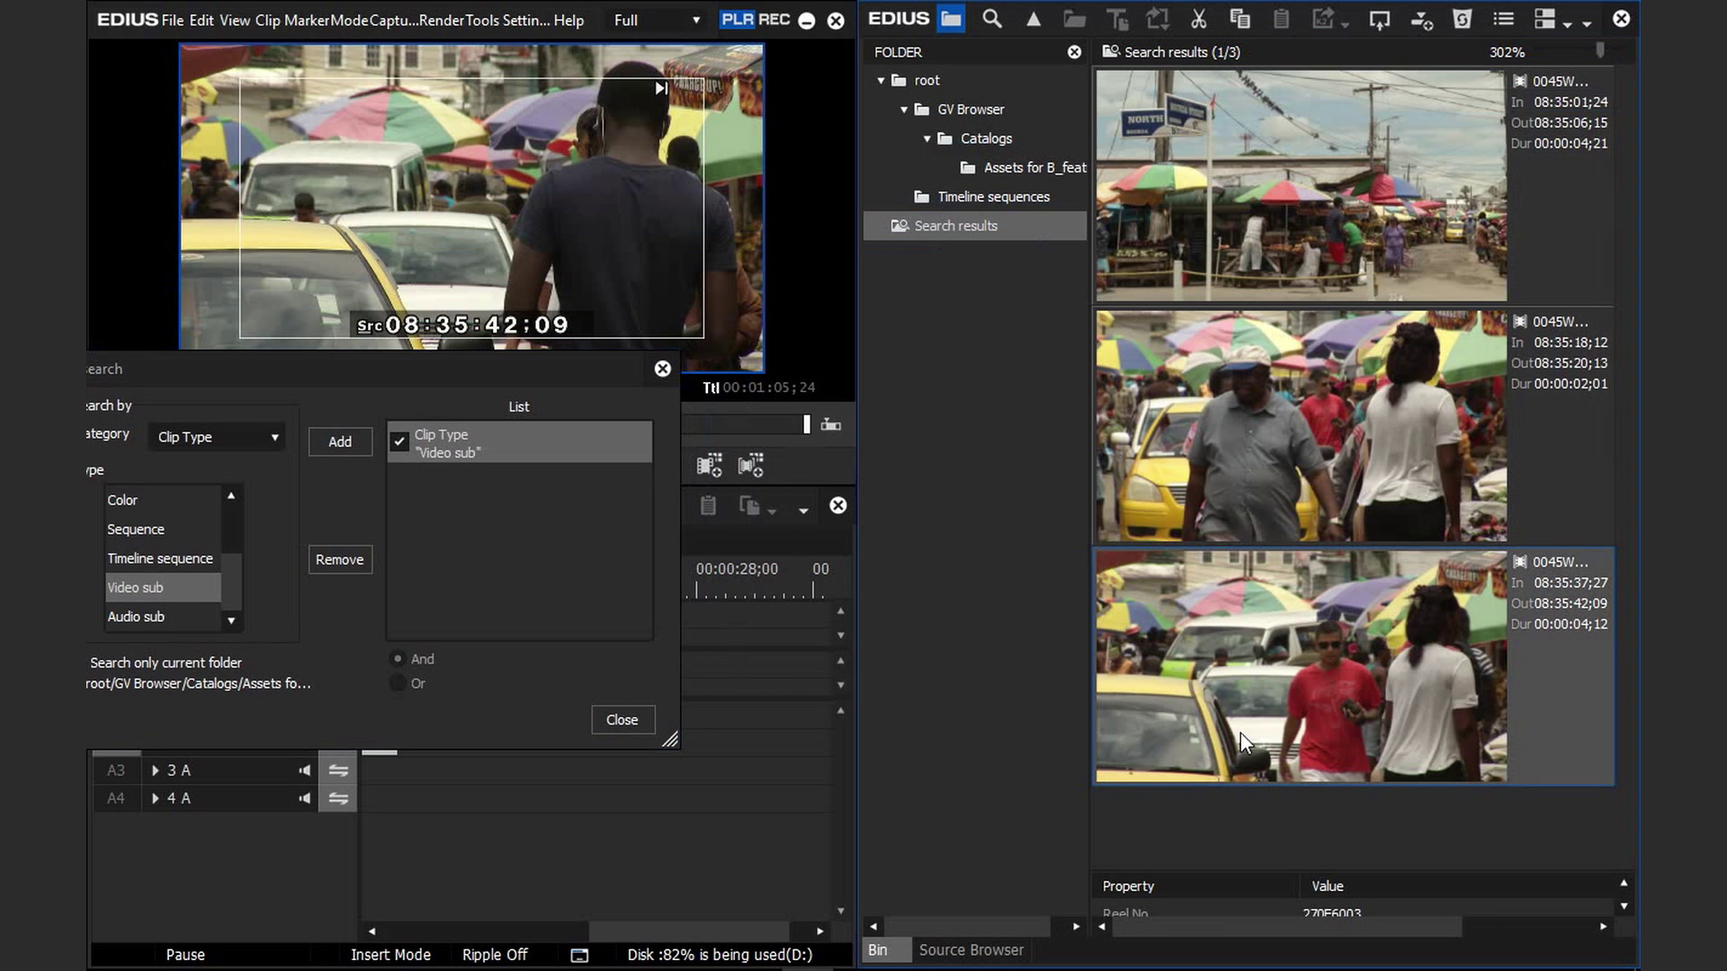
pyautogui.hotkey('ctrl', 'a')
pyautogui.rightClick(1272, 160)
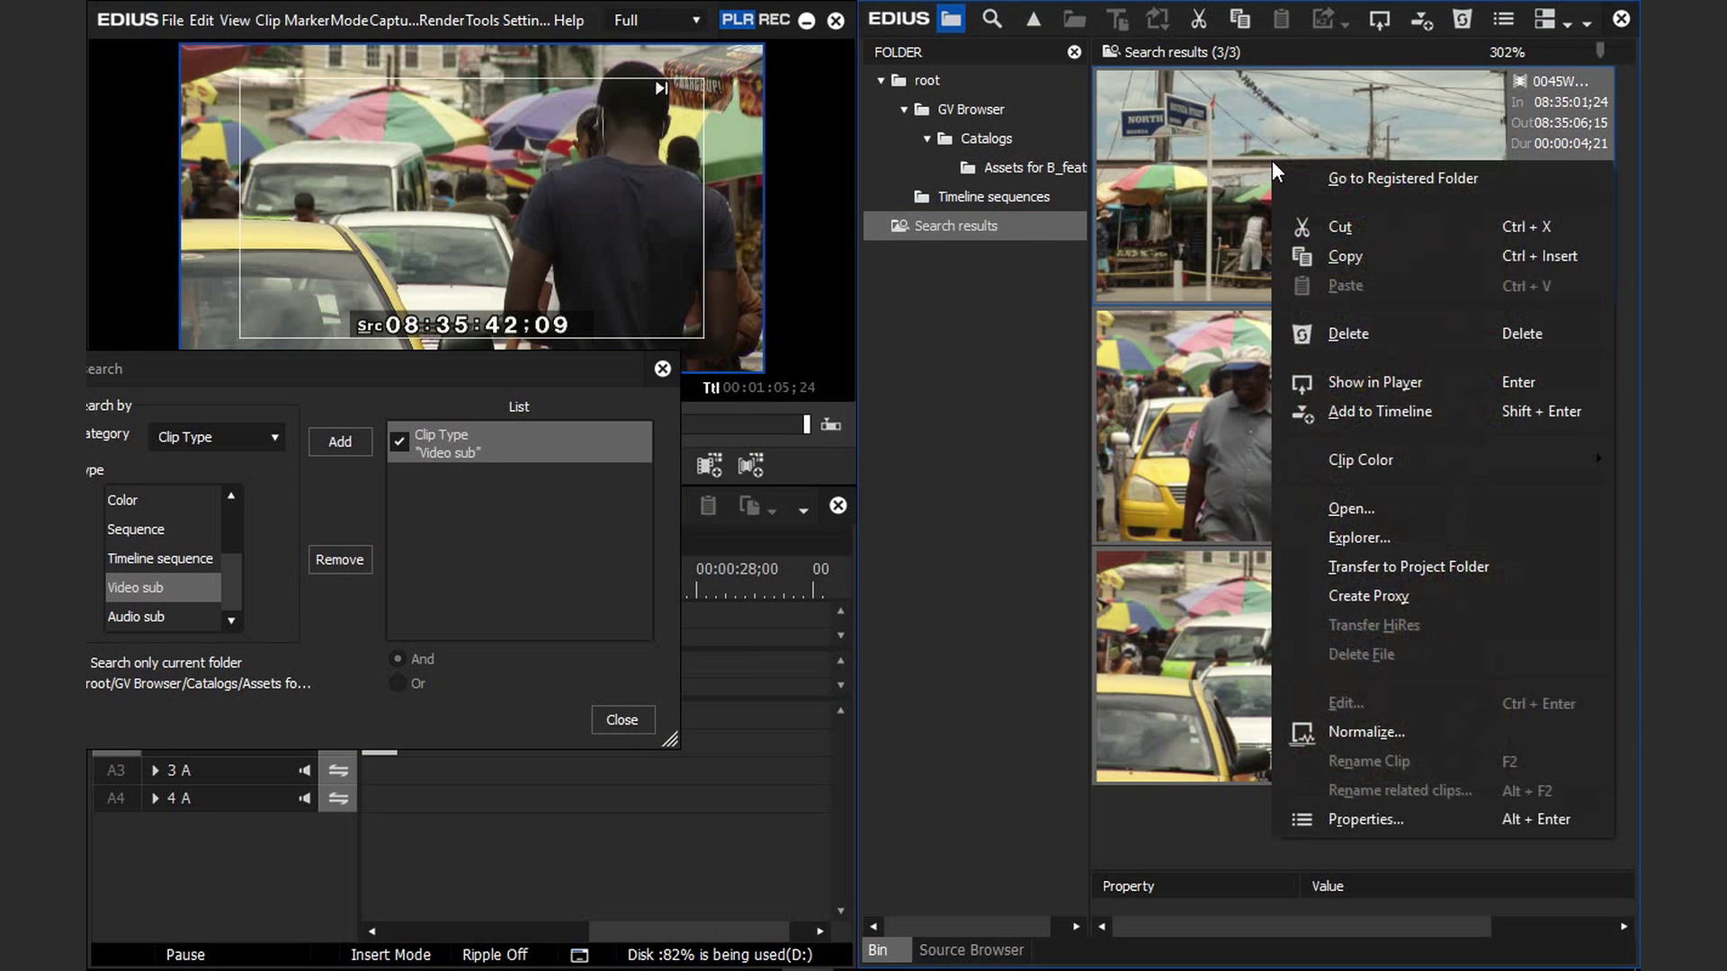
pyautogui.click(1329, 229)
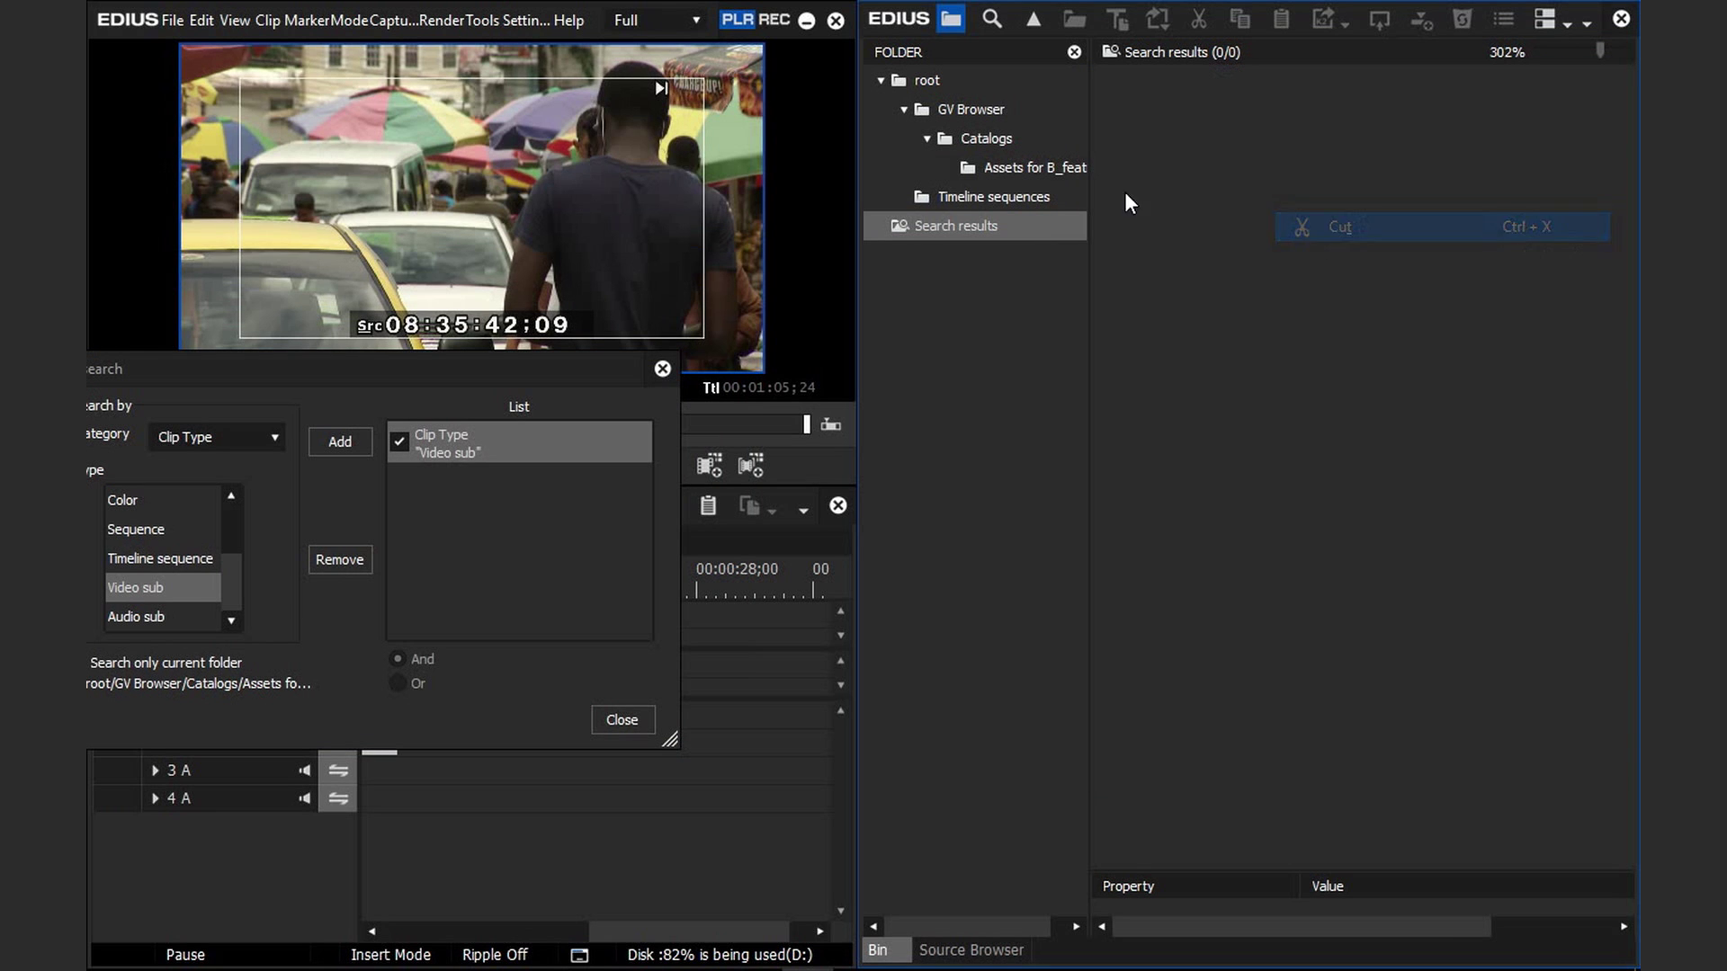
# - Create a folder named sUBS under root and paste the cut subclips into it
pyautogui.click(928, 81)
pyautogui.rightClick(933, 82)
pyautogui.click(999, 98)
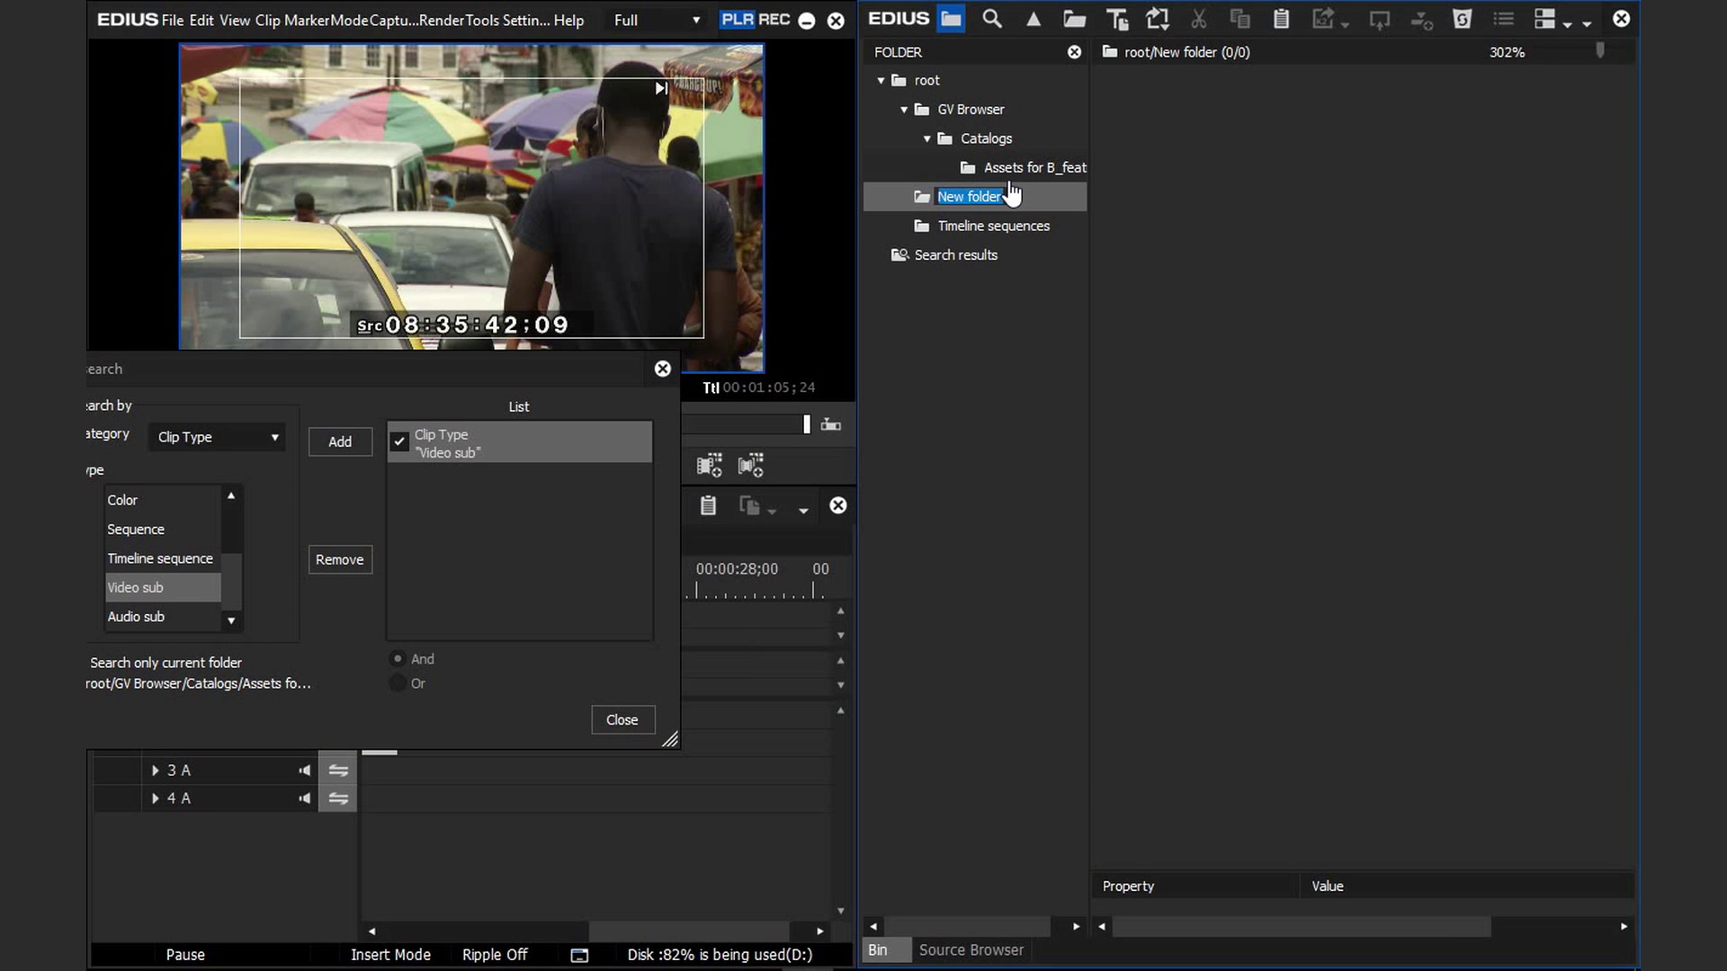
pyautogui.press('BackSpace')
pyautogui.write('sUBS')
pyautogui.press('Return')
pyautogui.rightClick(1152, 200)
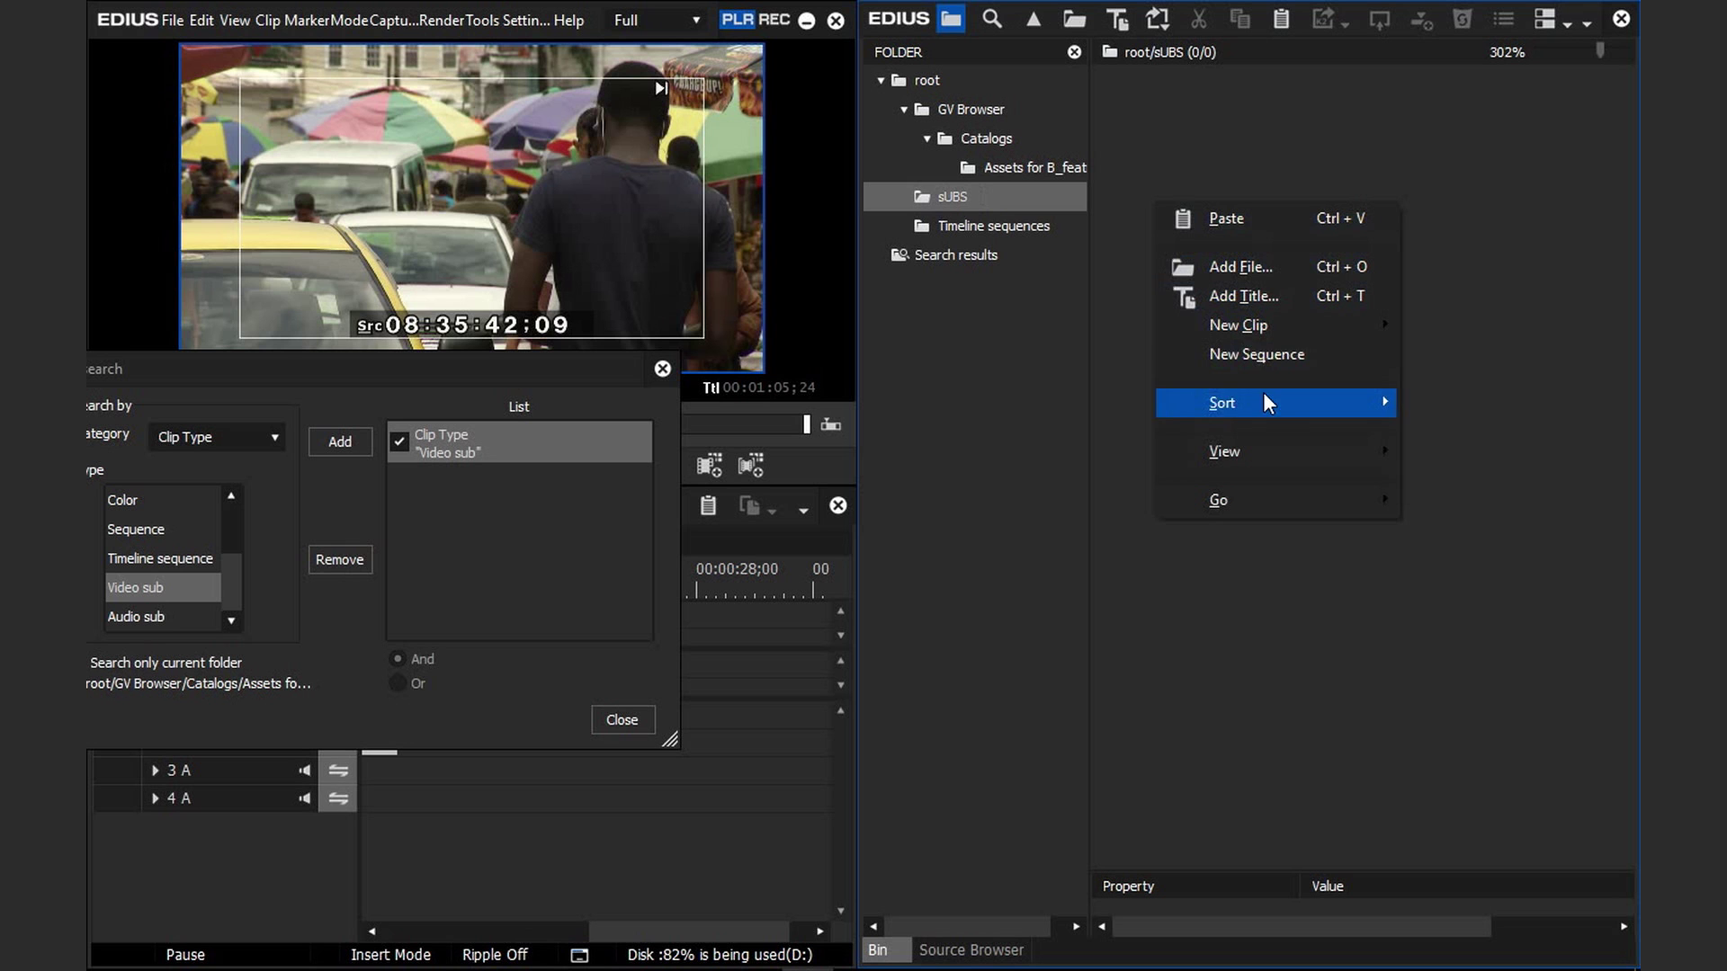
pyautogui.click(1279, 220)
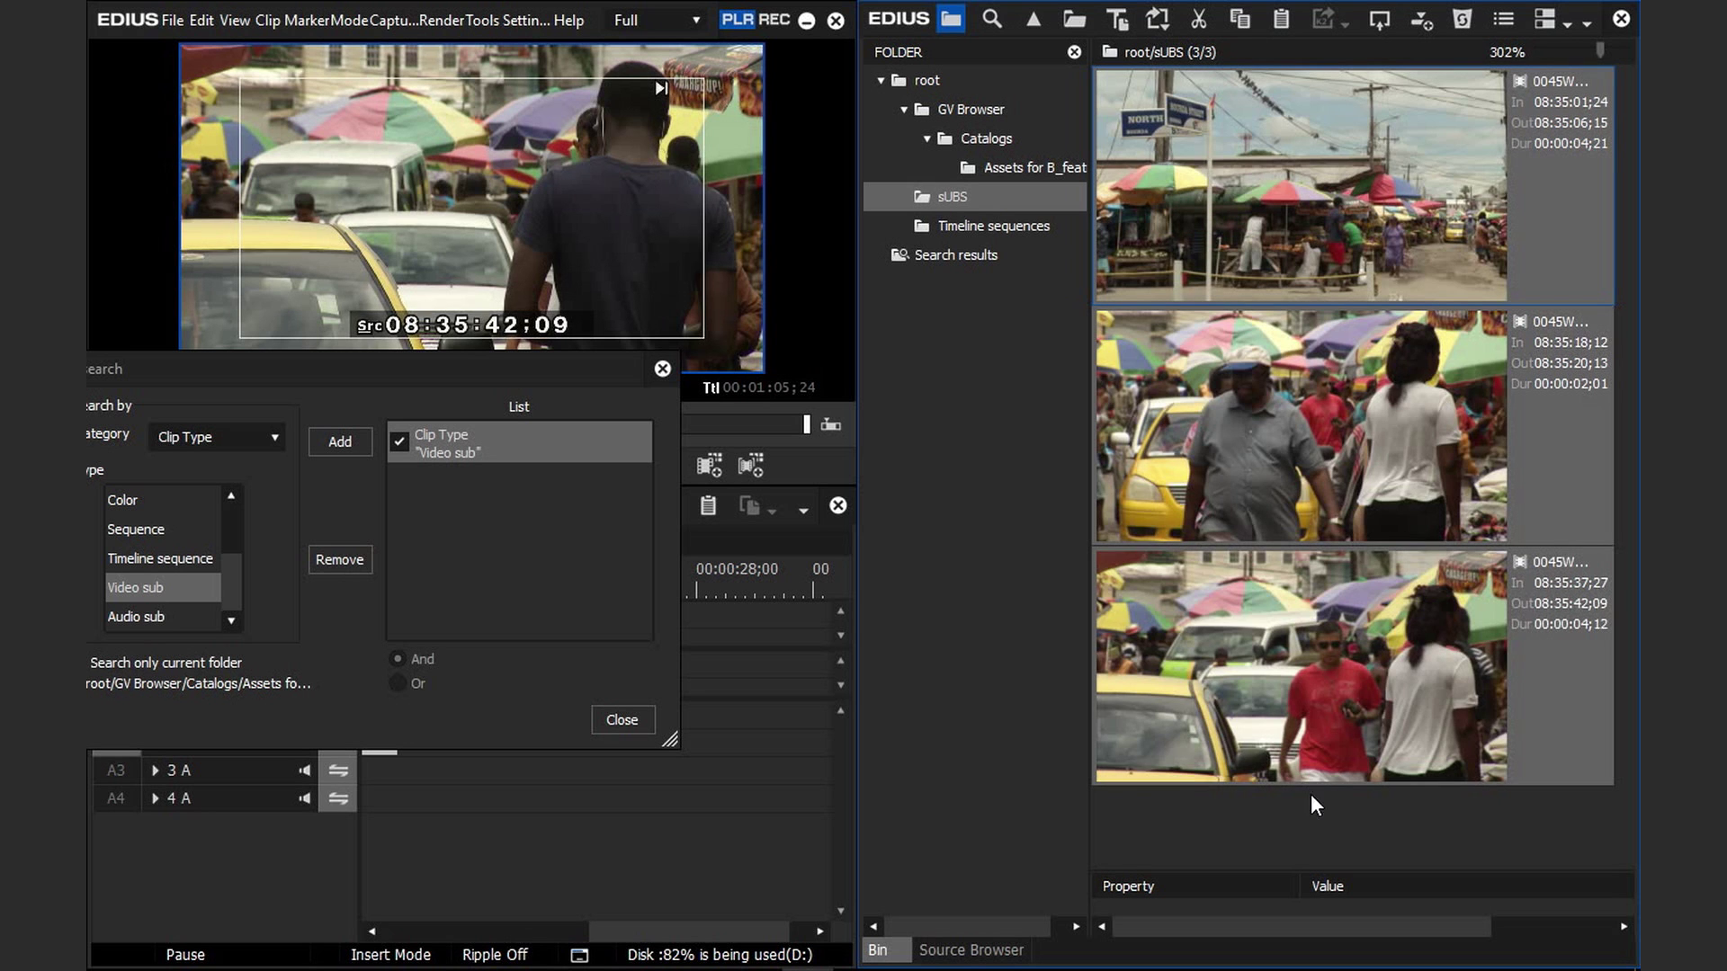
# - Open the subclips of the sUBS folder one after another in the player to check their ranges, and close the bin search
pyautogui.doubleClick(1327, 682)
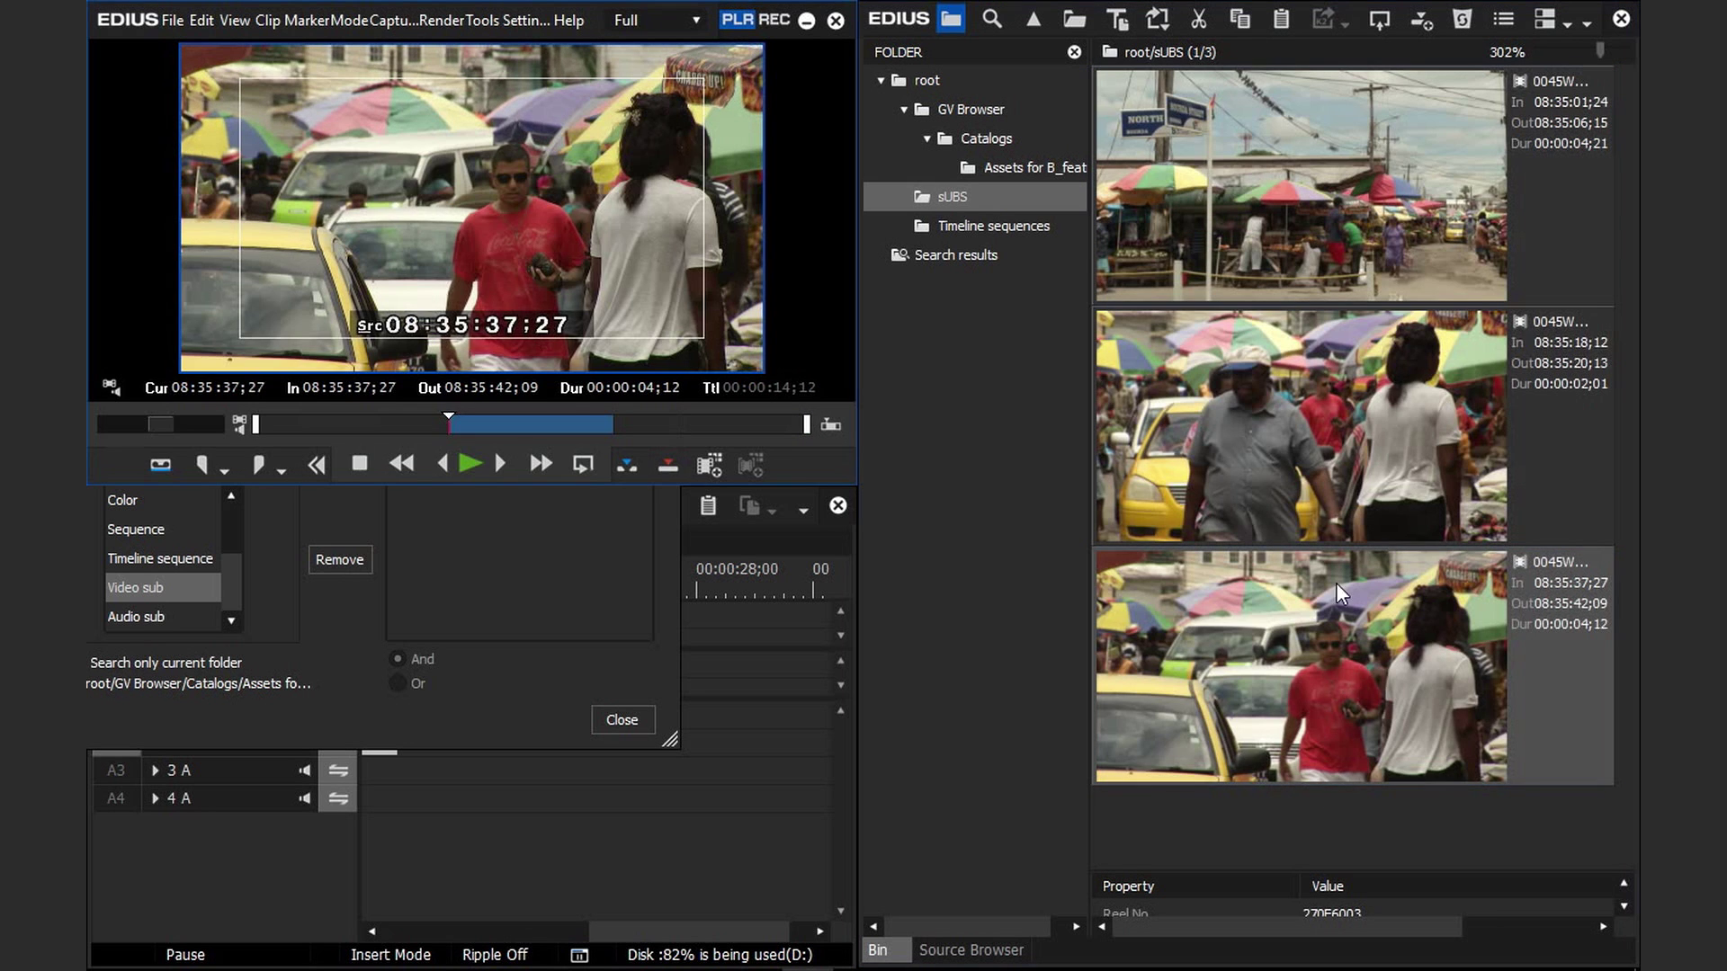
pyautogui.doubleClick(1331, 440)
pyautogui.doubleClick(1308, 184)
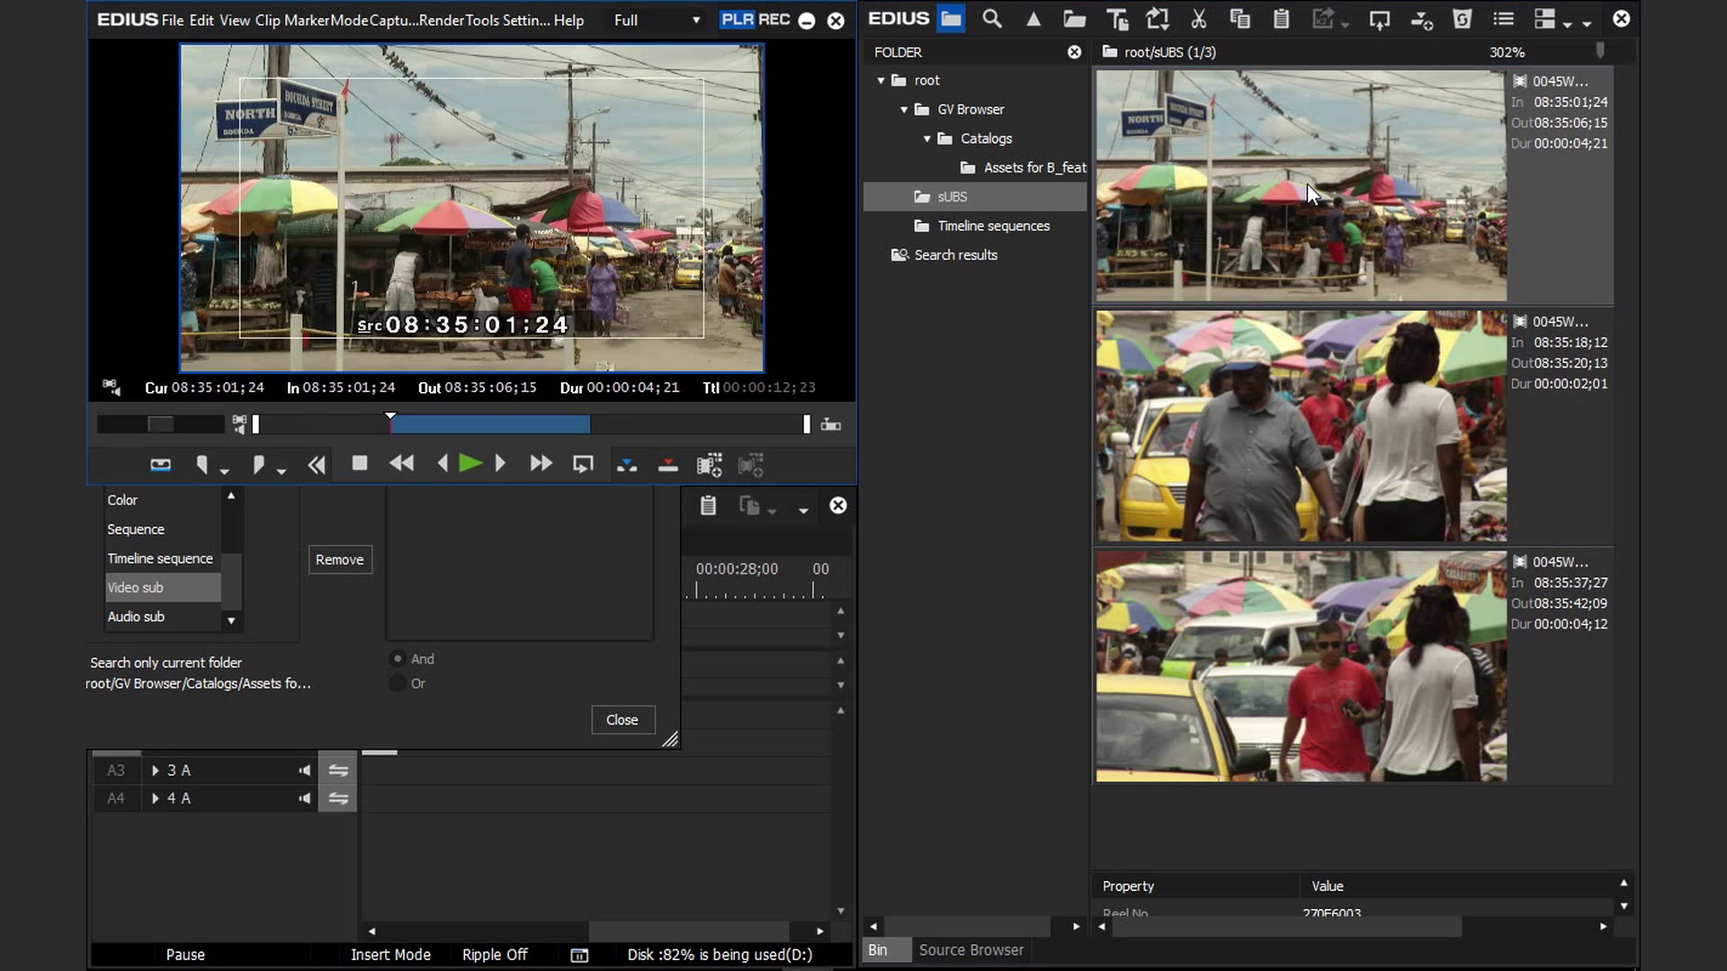
pyautogui.doubleClick(1314, 372)
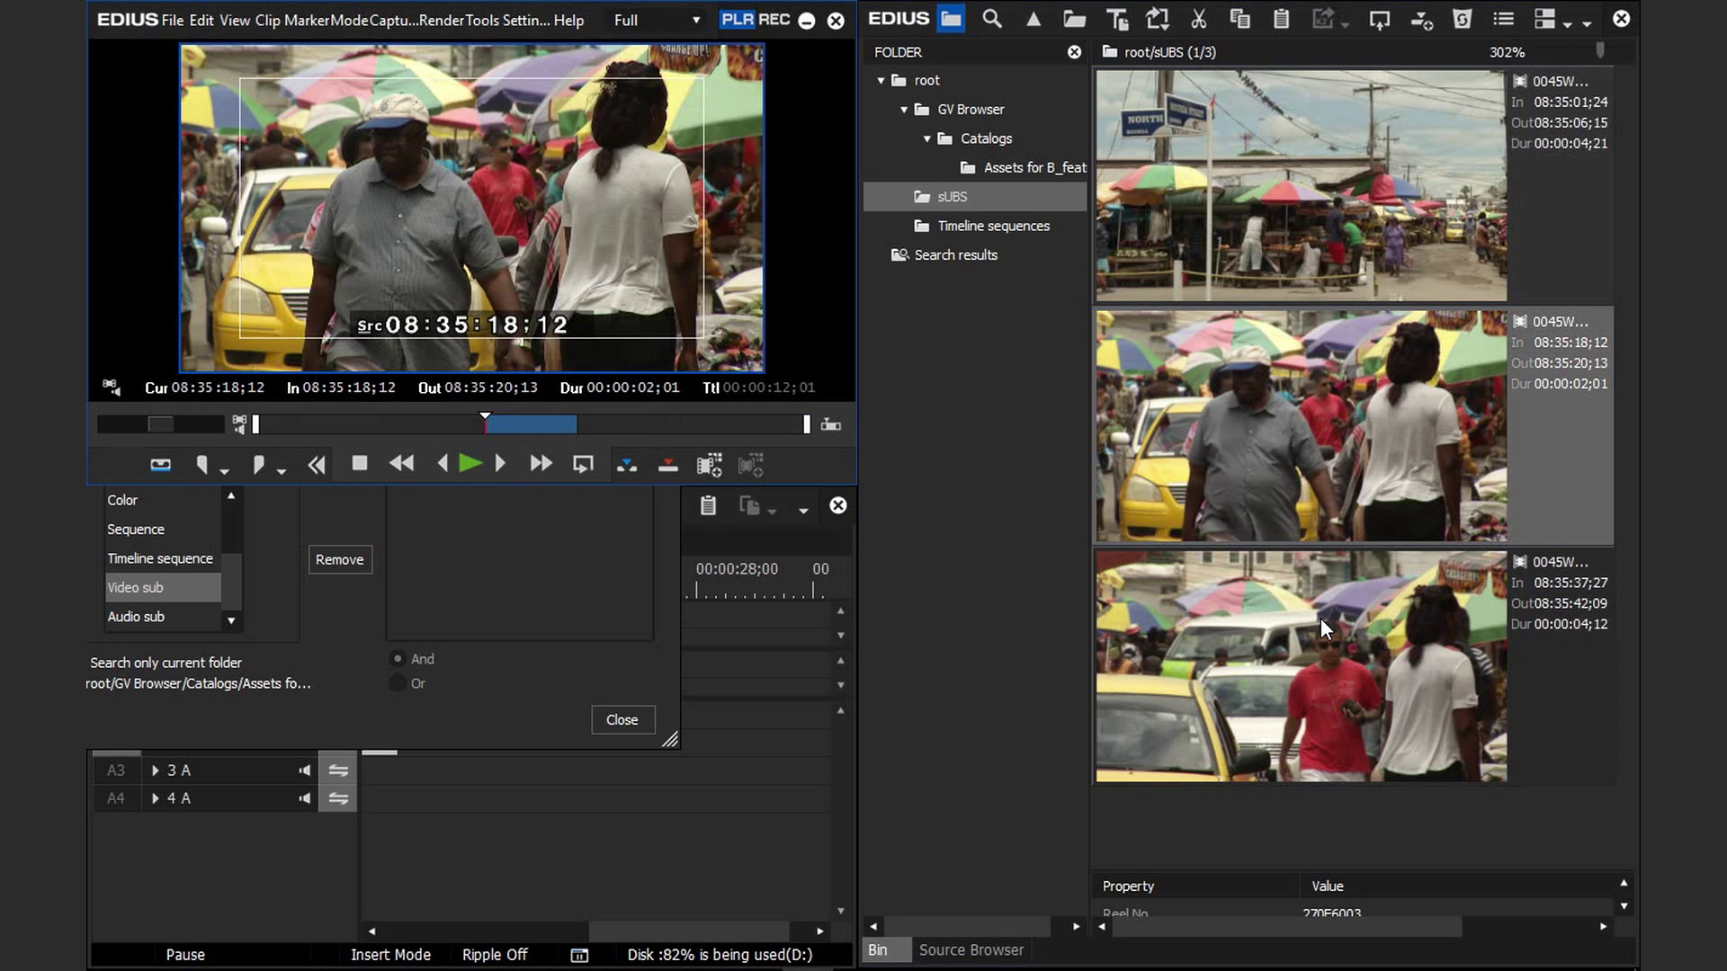
pyautogui.click(608, 720)
# - Open clip 00137C from the Assets for B_feature folder in the player and set its In point at the first frame, 08:15:24;28
pyautogui.click(1003, 167)
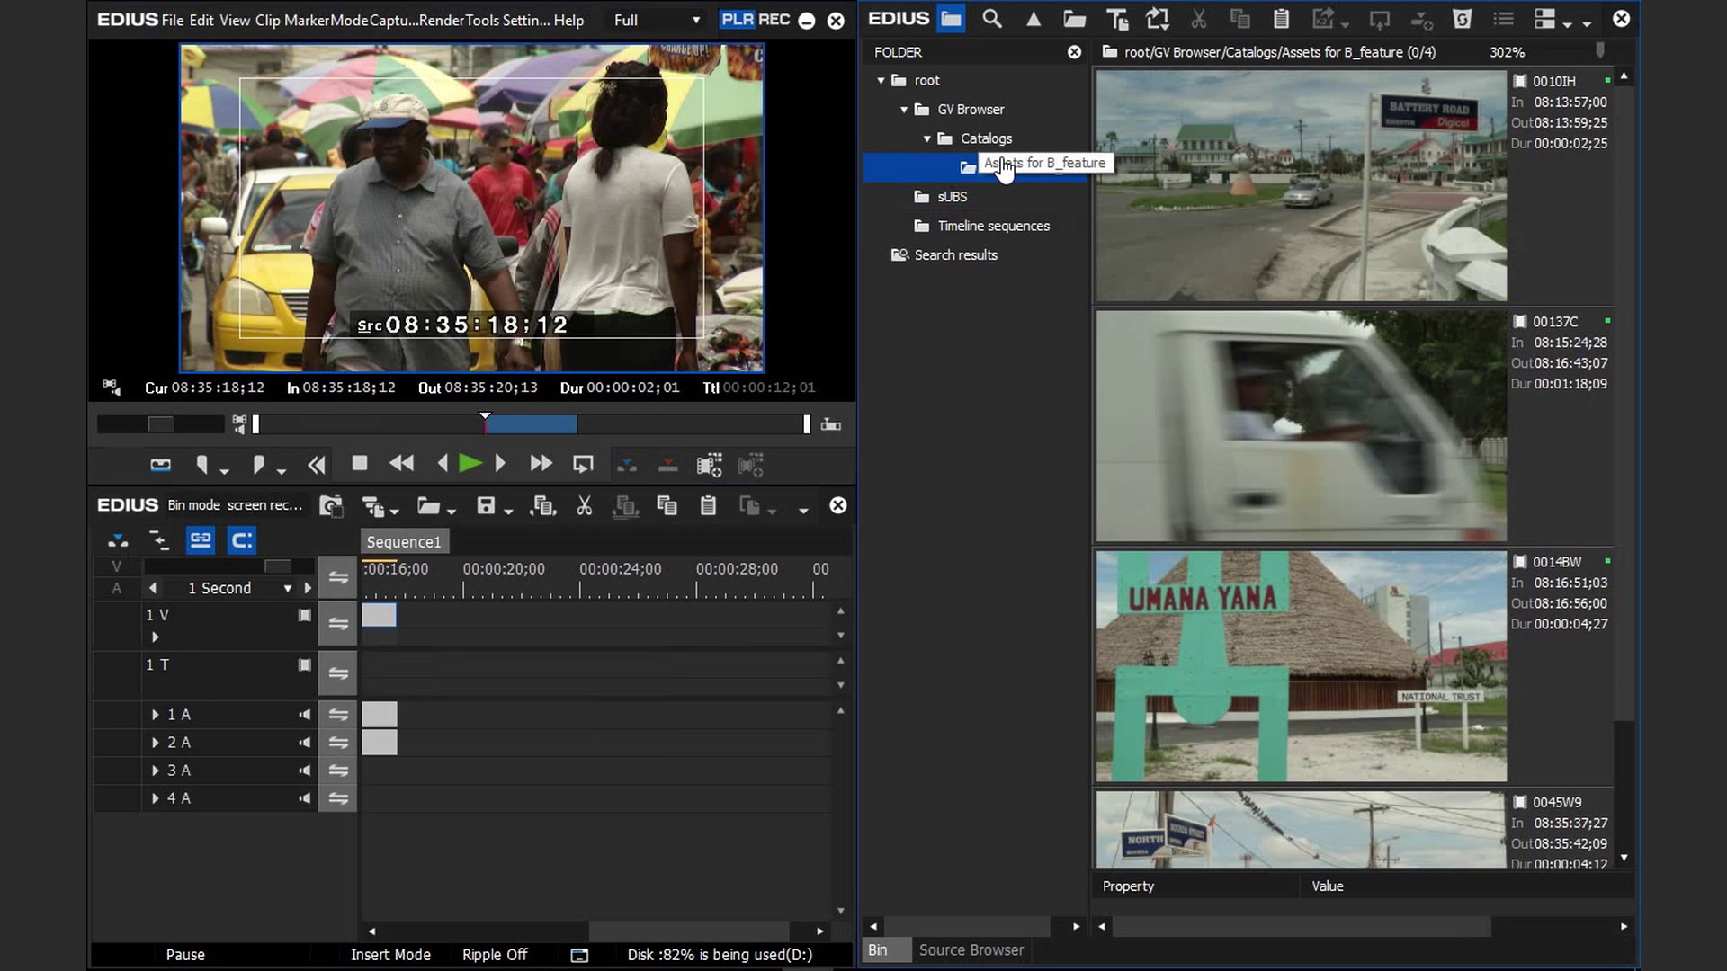
pyautogui.click(1261, 407)
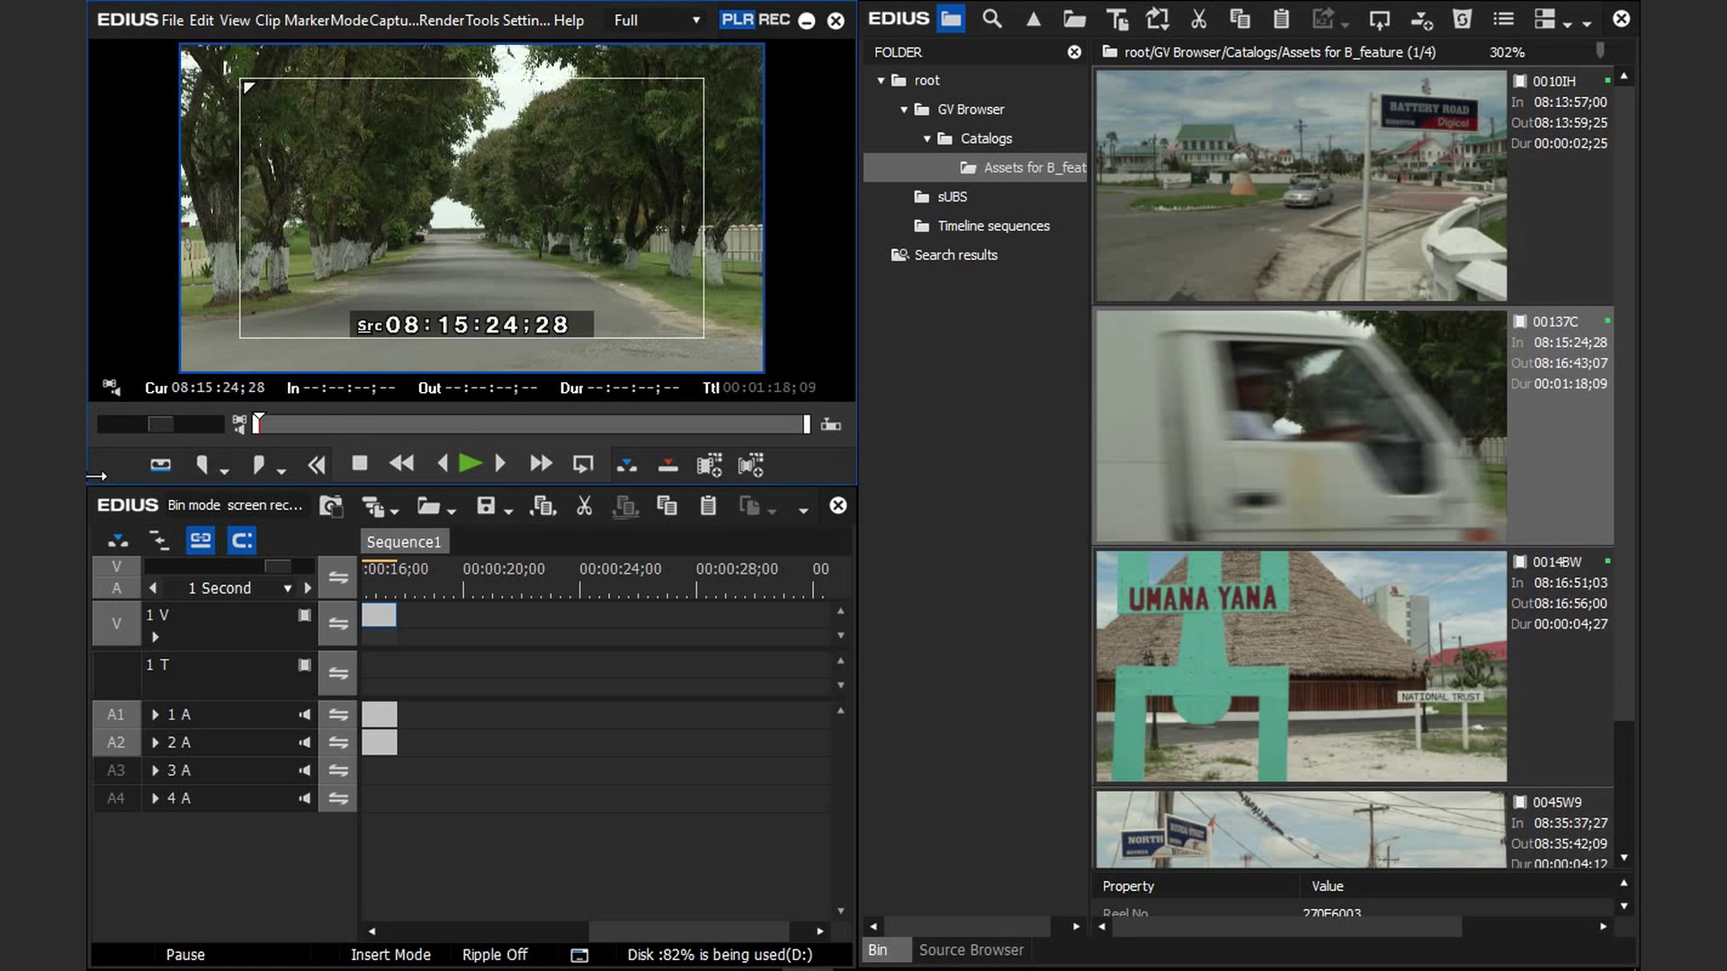
pyautogui.click(214, 466)
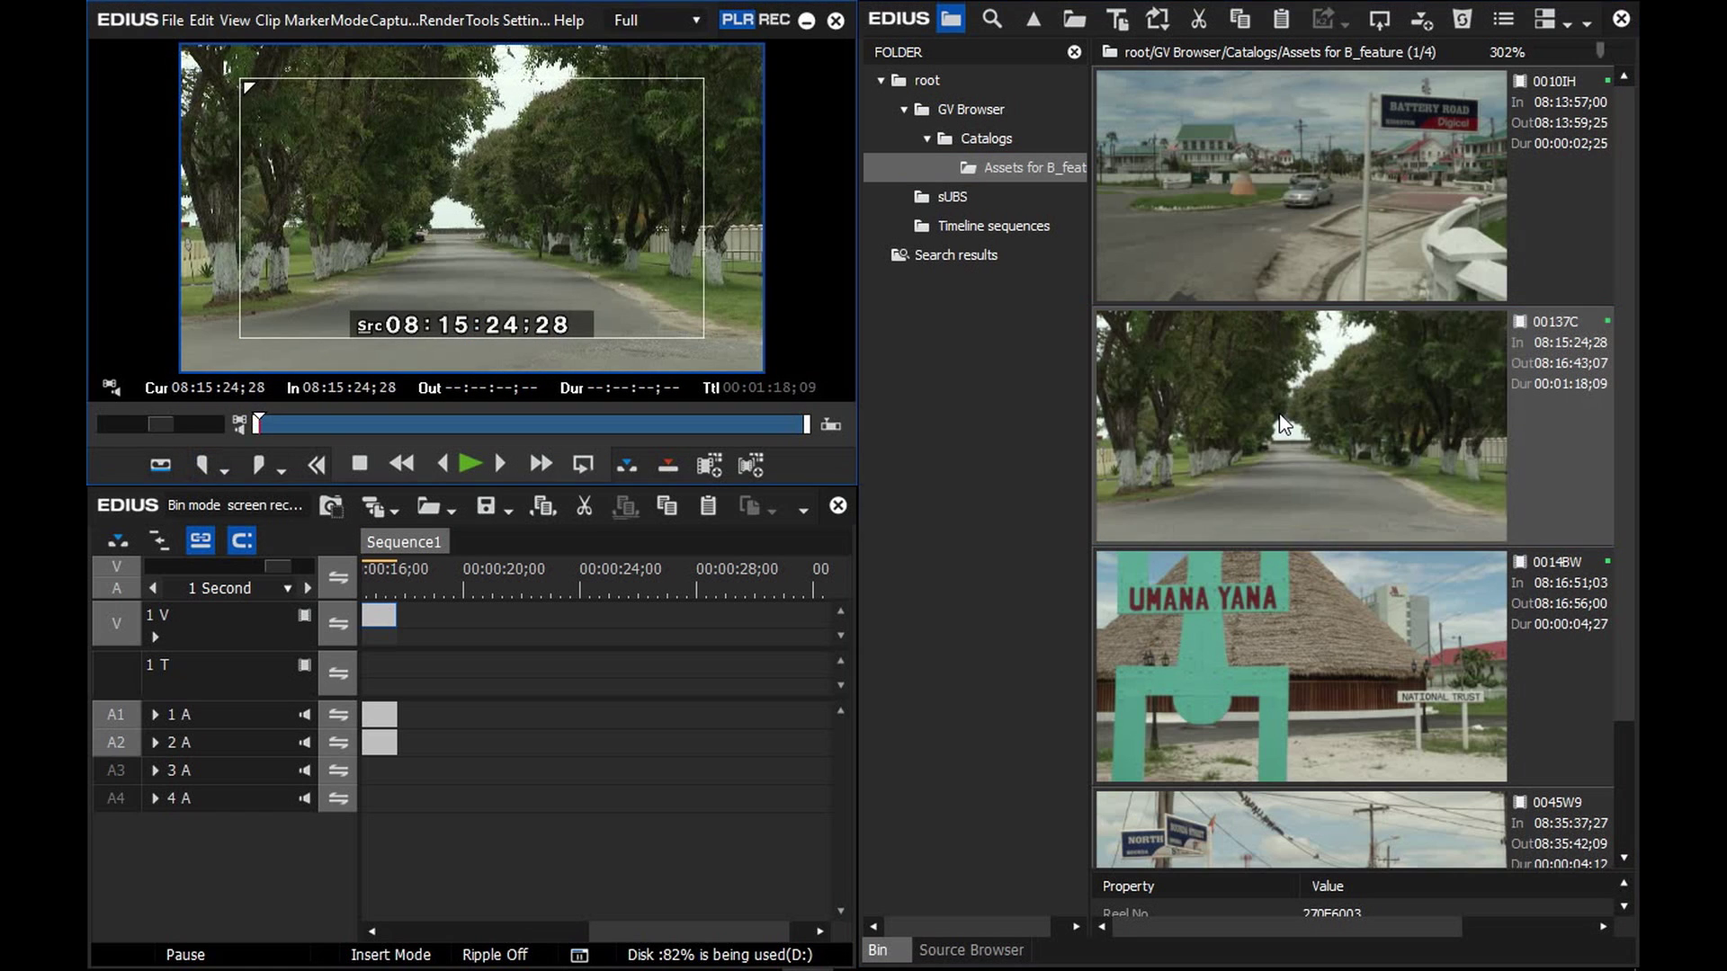